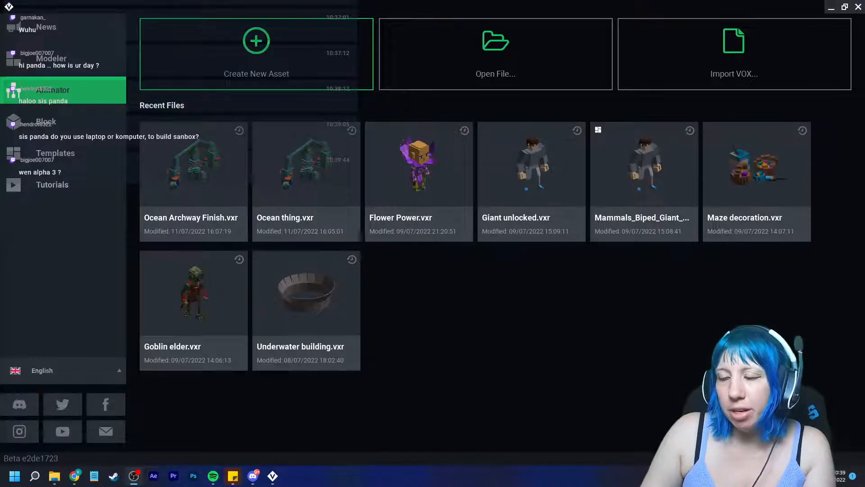
Create a new rig asset named "animated flag" inside the "Thursday ..." folder in VoxEdit.
click(256, 54)
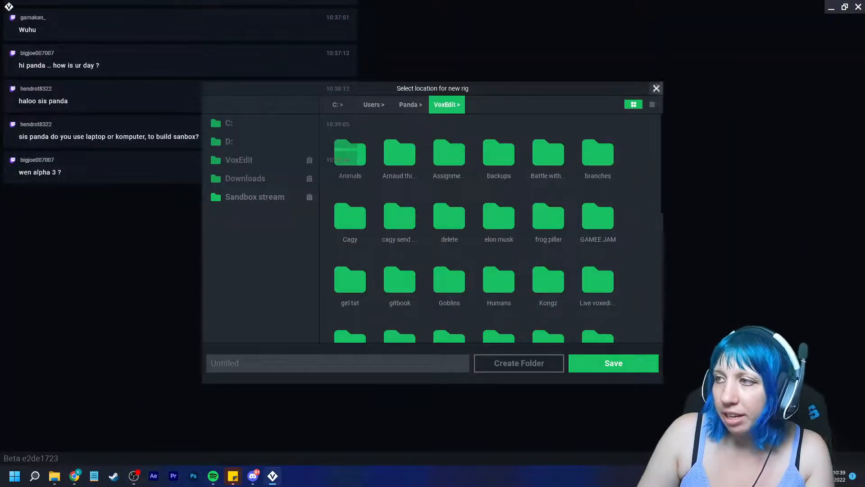
click(656, 89)
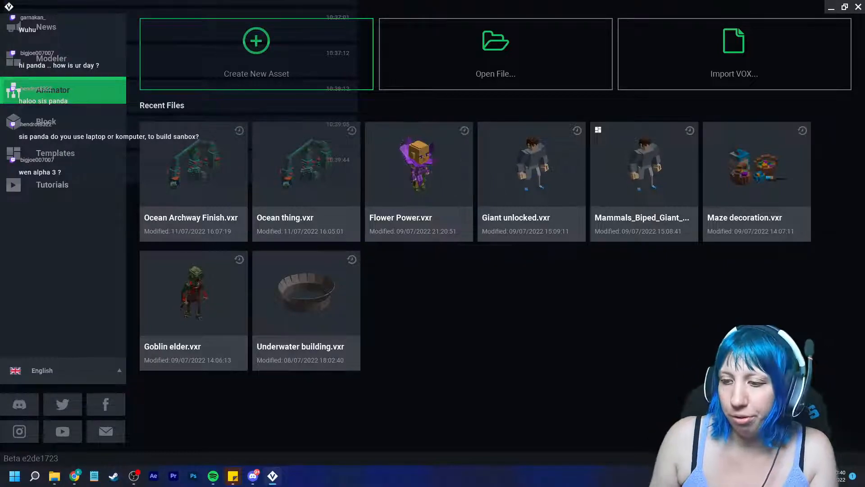
click(256, 49)
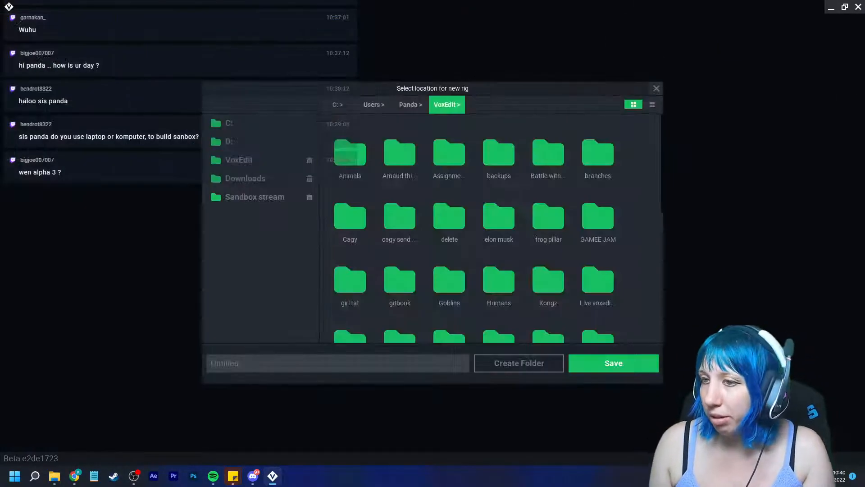
scroll(490, 230, down, 5)
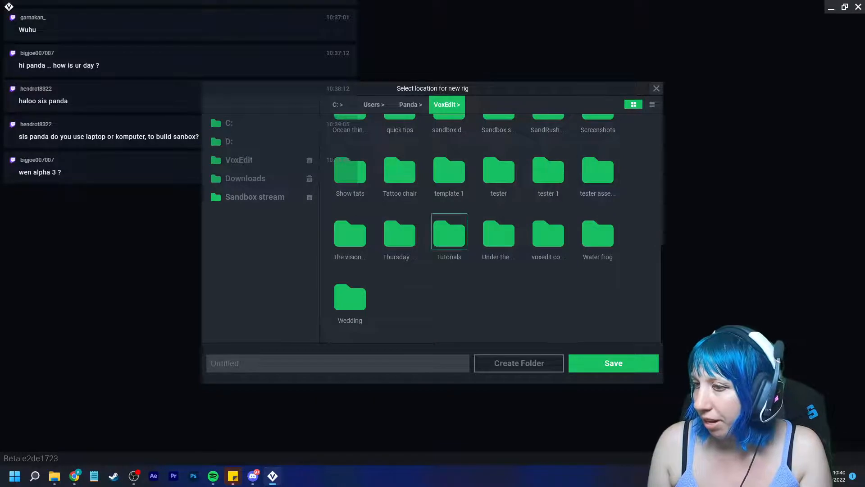
click(399, 234)
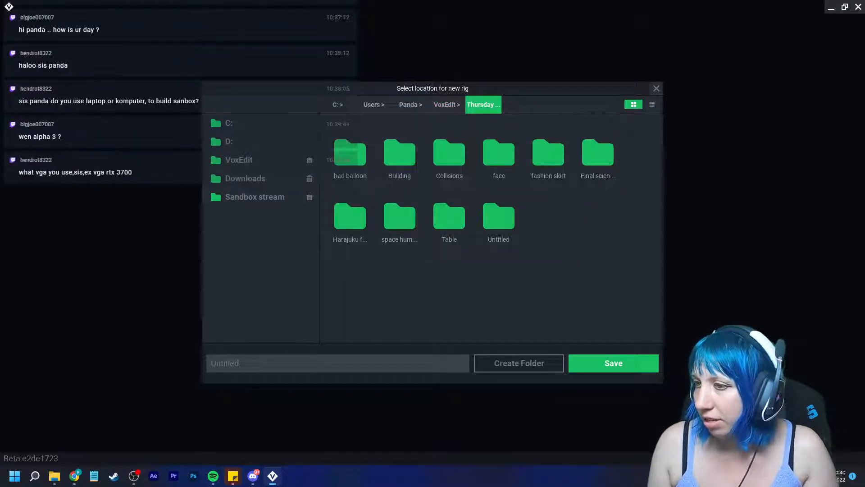
click(338, 363)
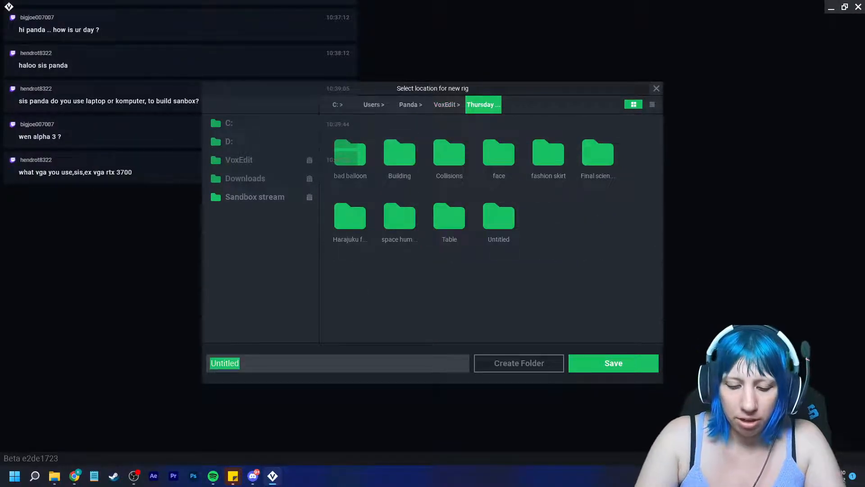
text(ani)
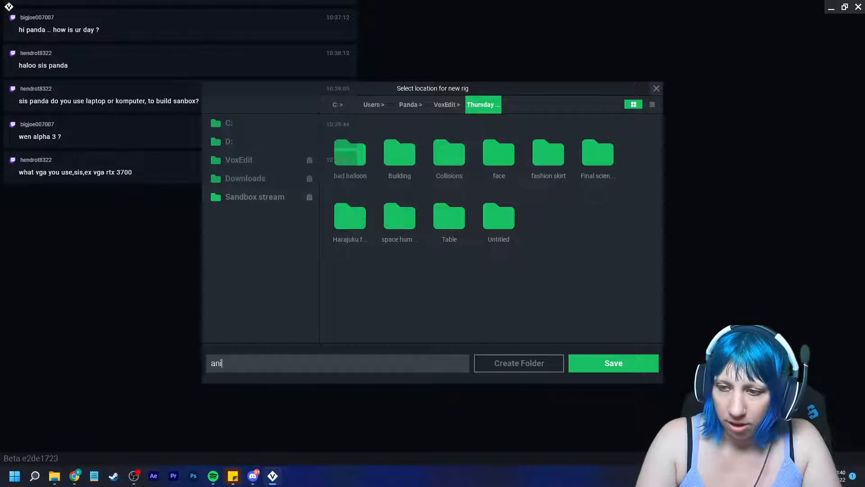
text(mated flag)
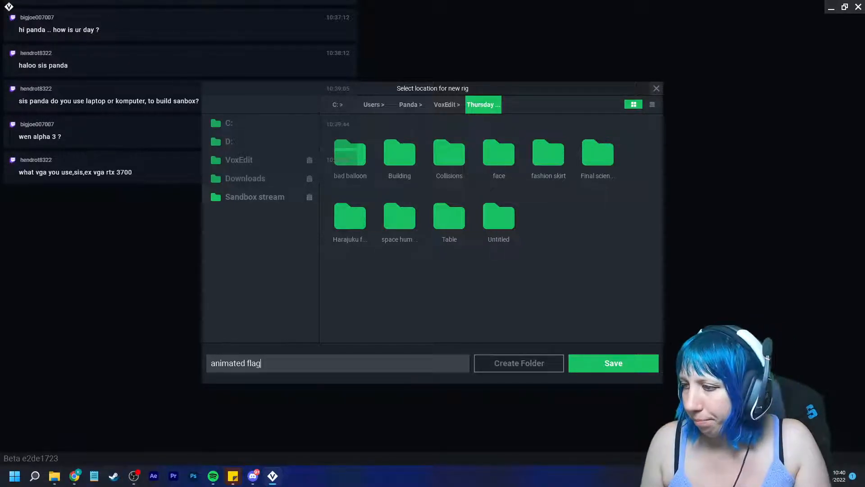
key(Return)
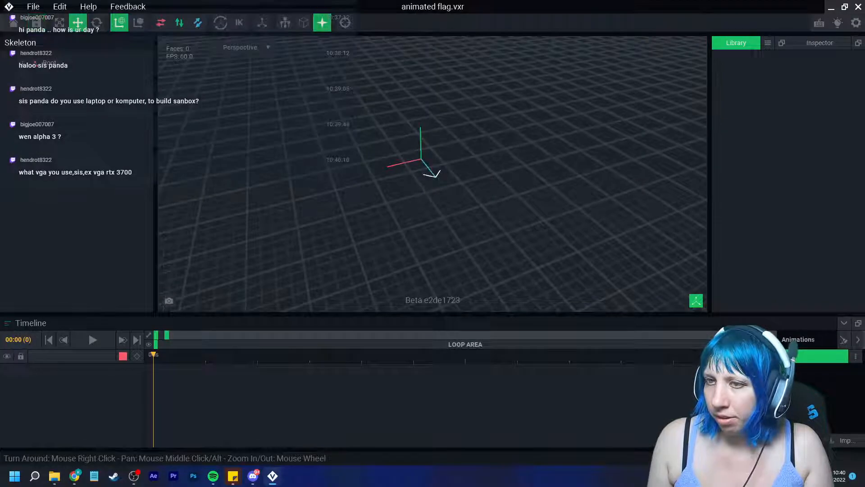
Add a child node named "Control node" under the skeleton's root node.
right_drag(360, 121, 305, 136)
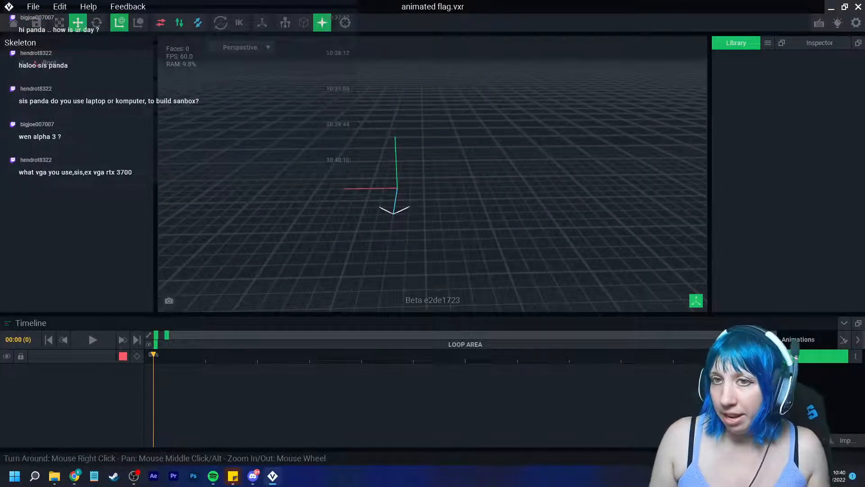
click(23, 63)
click(72, 68)
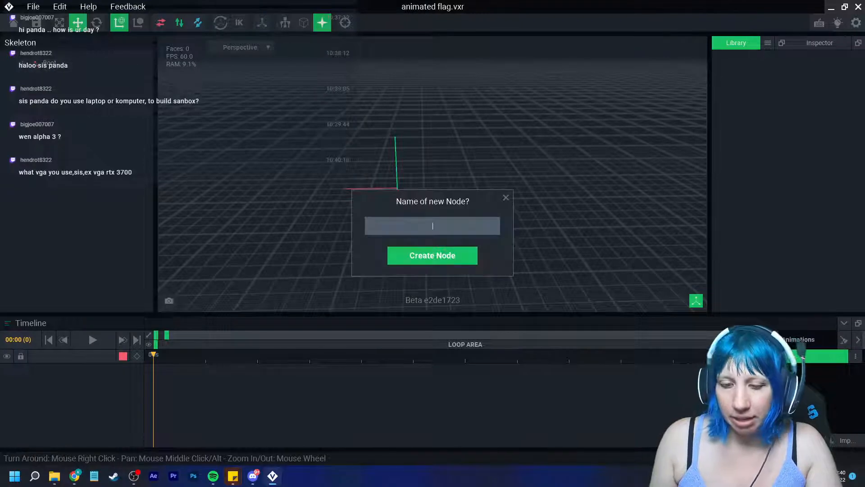
text(Control node)
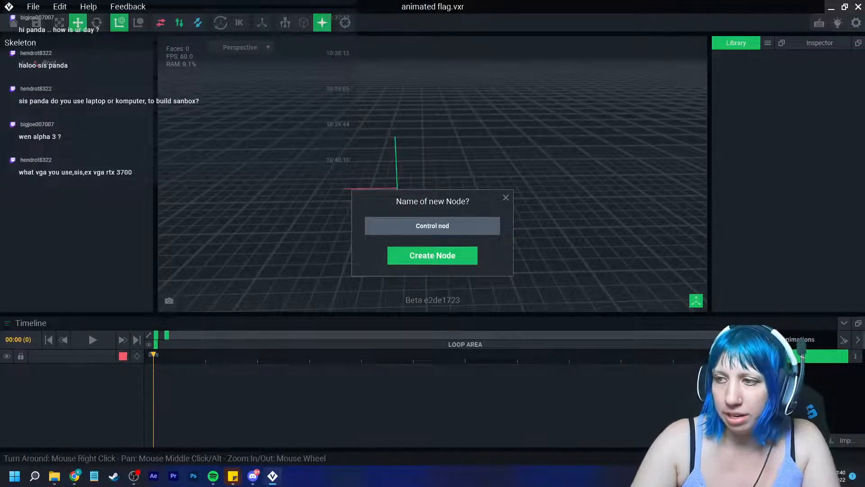
key(Return)
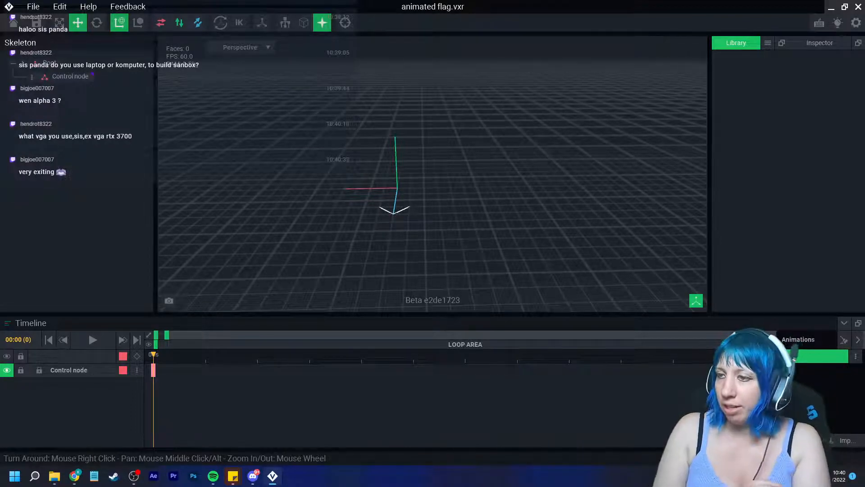
Examine the Control node and the scene axes from several angles.
right_drag(334, 205, 441, 212)
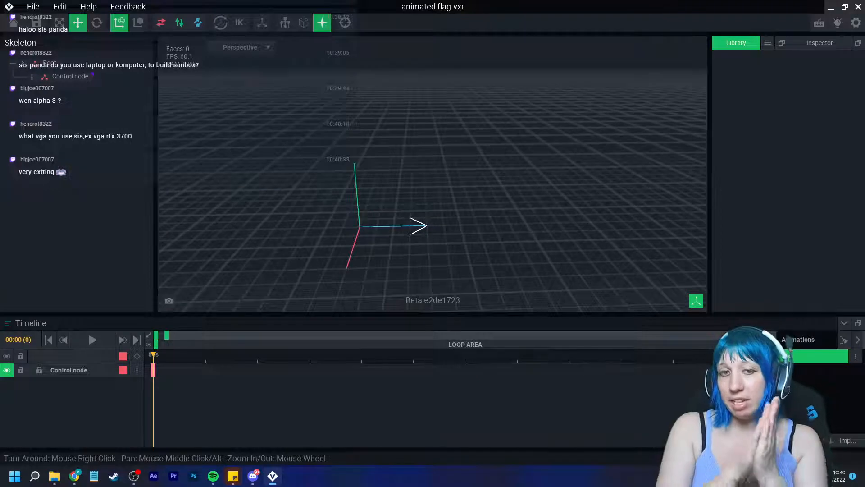
scroll(423, 210, up, 5)
right_drag(424, 211, 448, 205)
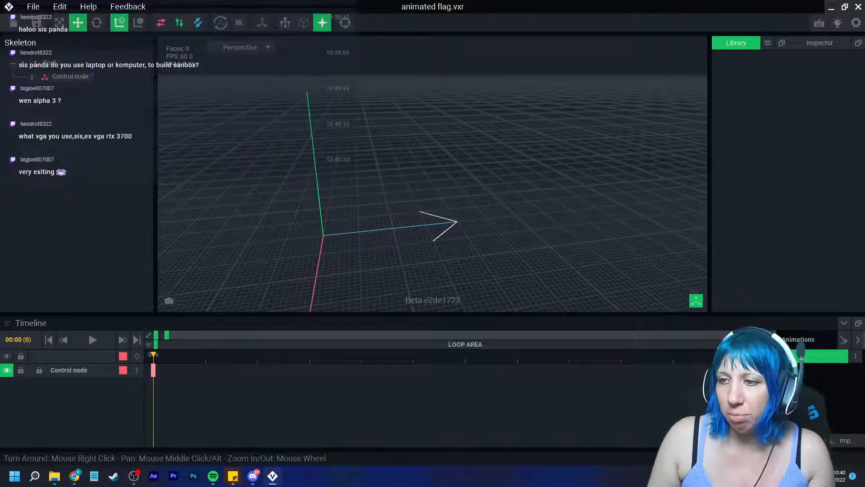
right_drag(346, 243, 383, 226)
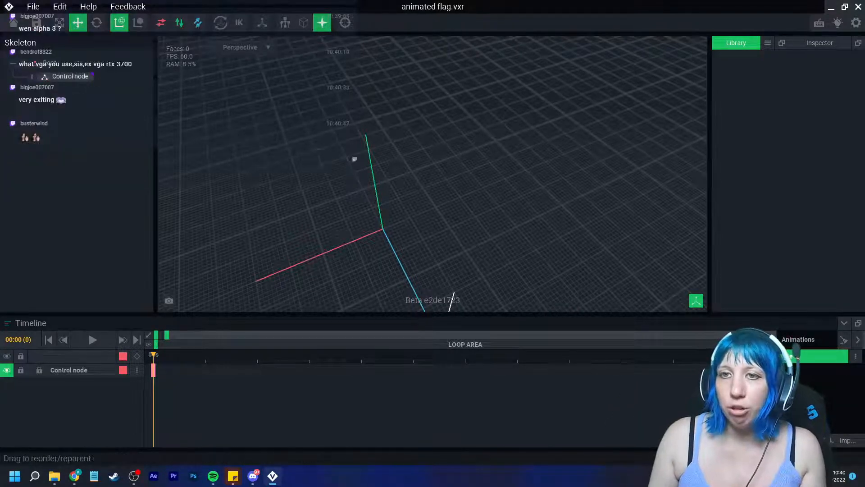
click(68, 76)
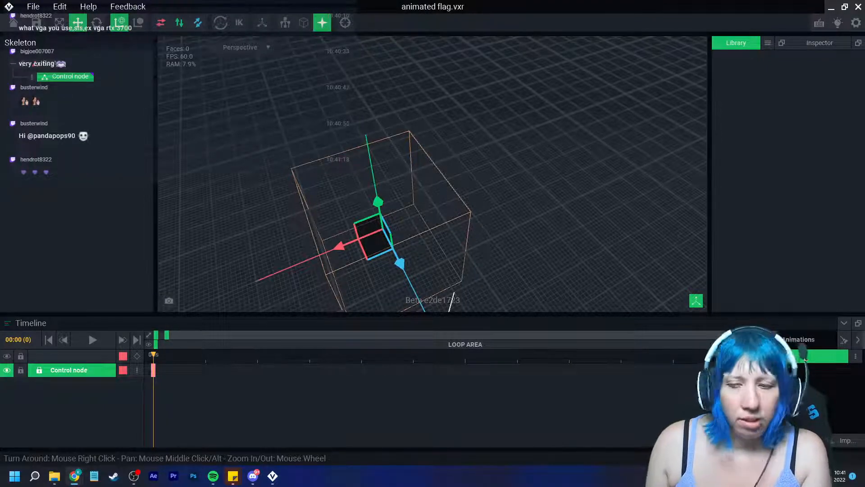
right_drag(451, 193, 449, 232)
scroll(476, 229, up, 2)
scroll(457, 237, down, 3)
middle_drag(449, 232, 454, 240)
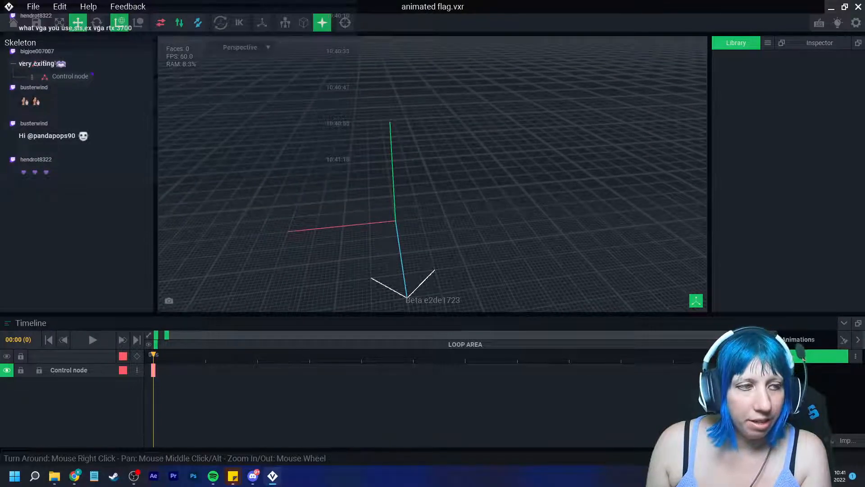
Create a new VXM model named "Flag" in the library.
click(768, 42)
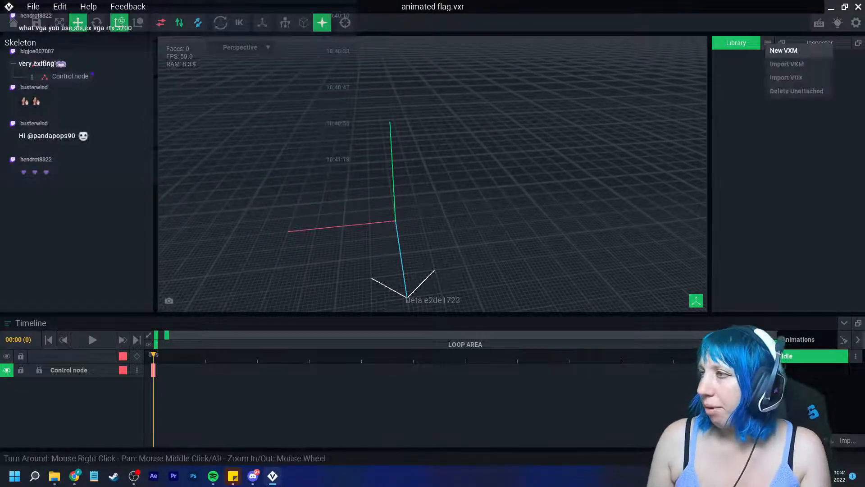
click(783, 50)
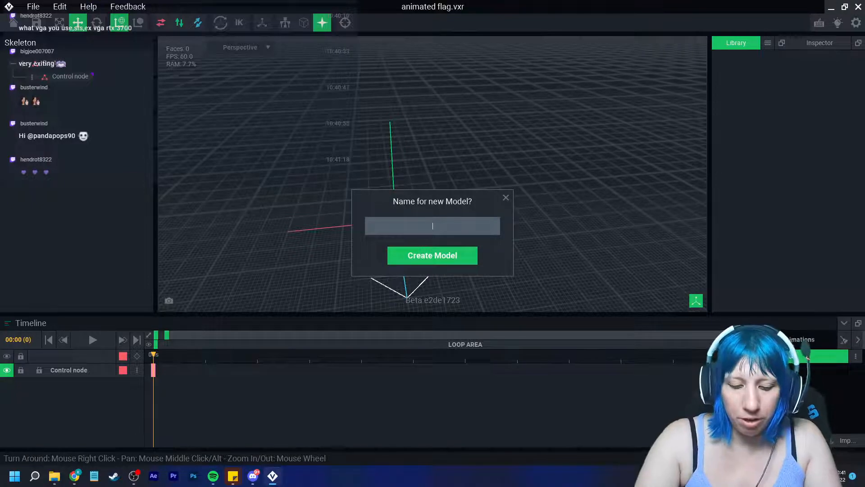
text(Flagh)
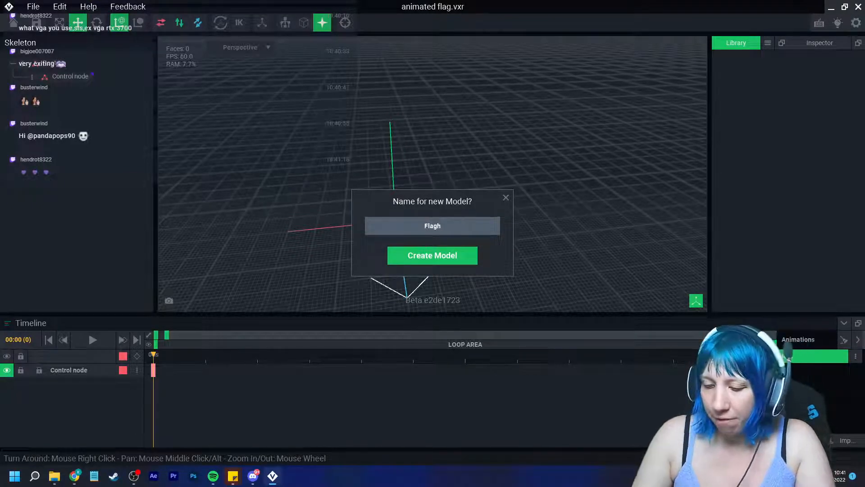
key(BackSpace)
click(432, 255)
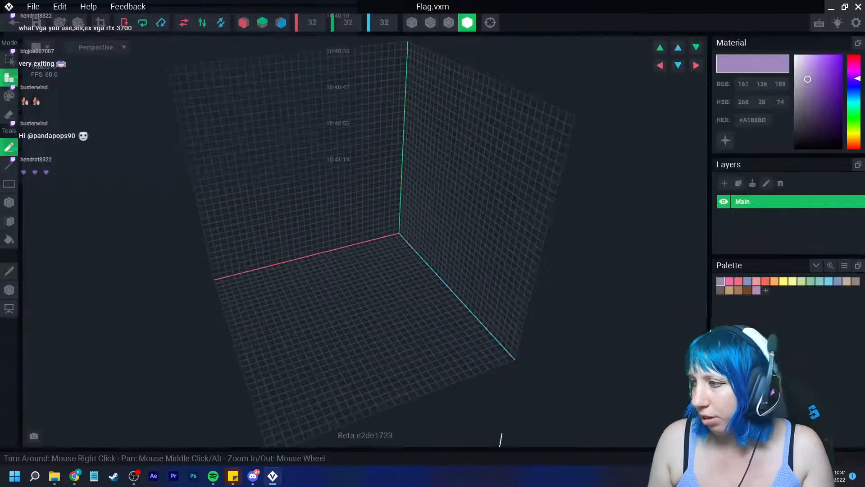
Load the second "VE - the sa..." PNG from the VE_PAL folder in Downloads as the colour palette.
click(844, 265)
click(796, 292)
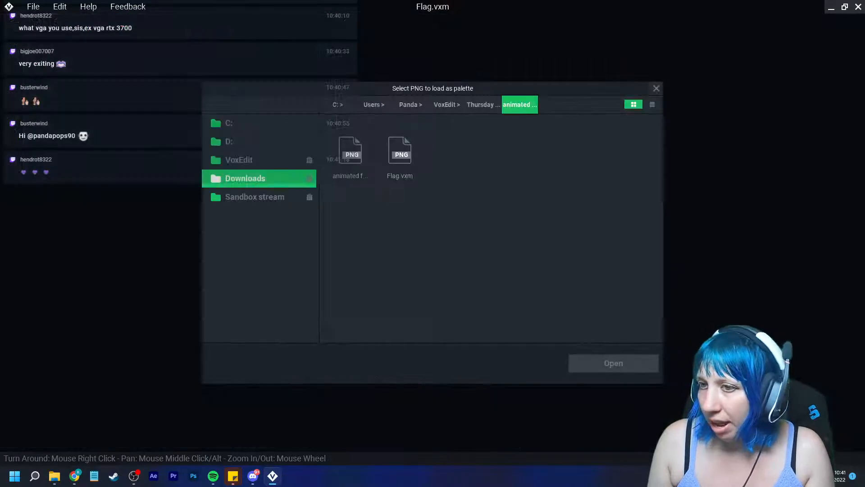
click(245, 178)
double_click(498, 277)
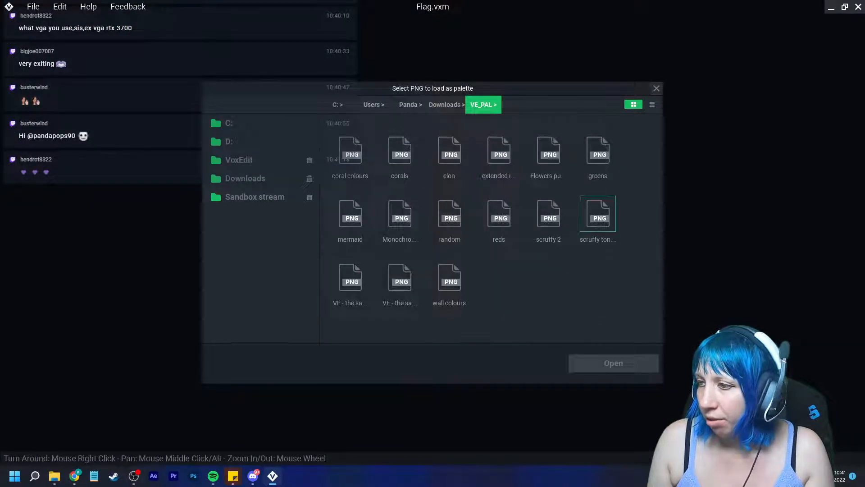
click(401, 277)
click(613, 363)
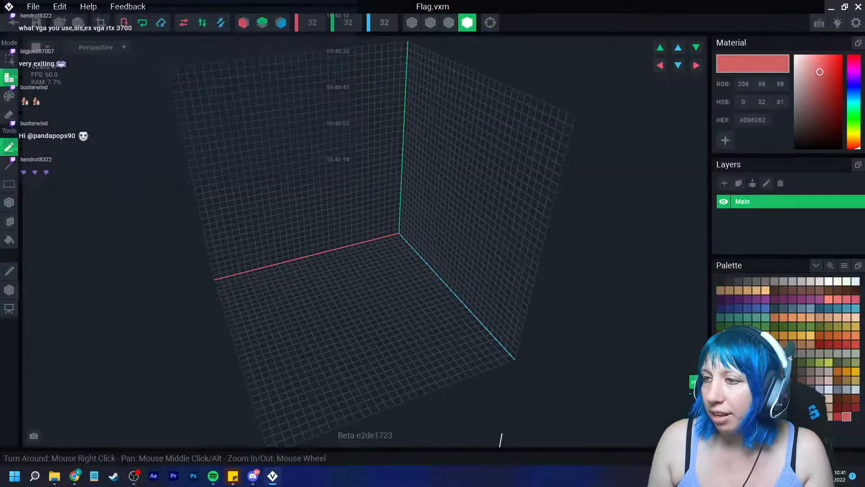
Set the Flag model's volume to 70 voxels wide in X and 45 voxels high in Y.
right_drag(501, 439, 453, 298)
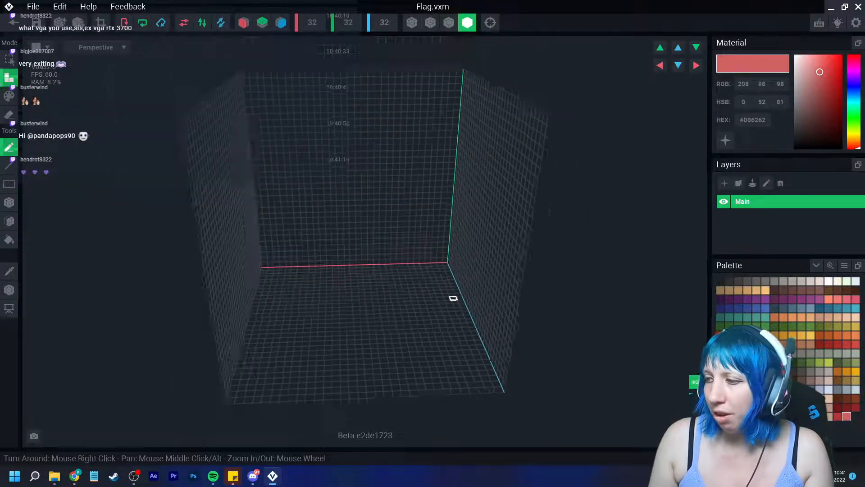
scroll(453, 298, up, 2)
scroll(455, 302, up, 2)
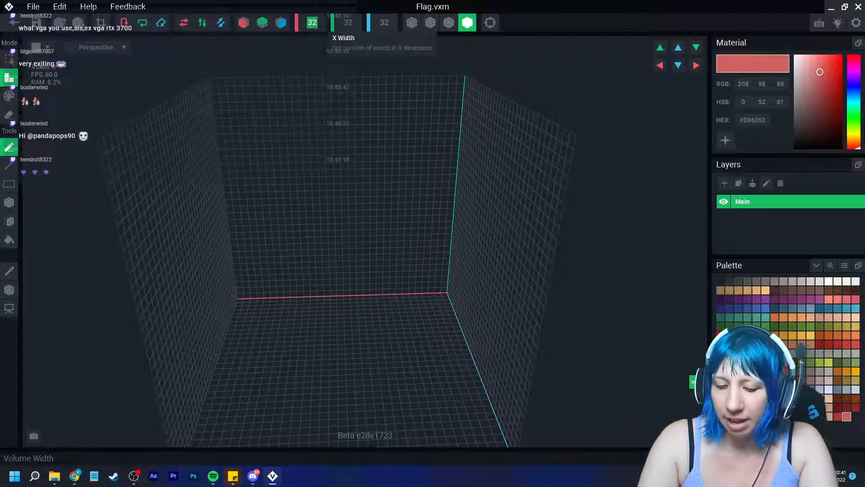
text(70)
key(Return)
right_drag(396, 184, 374, 174)
click(347, 22)
text(4)
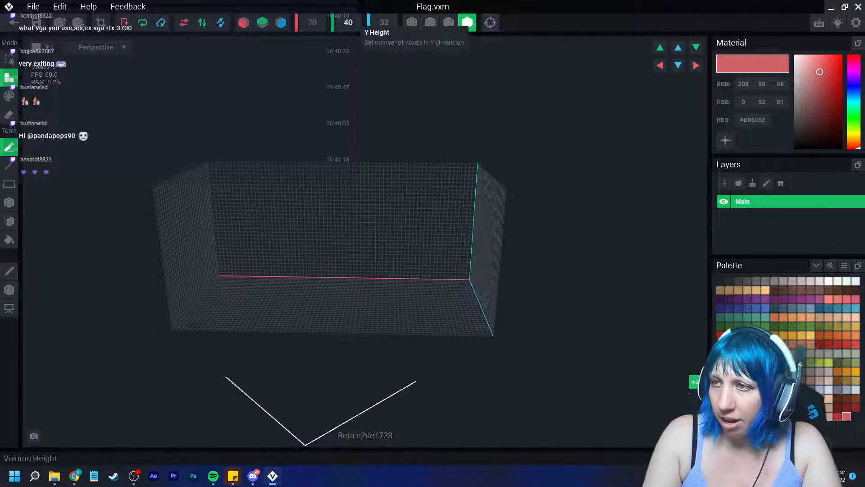
text(5)
key(Return)
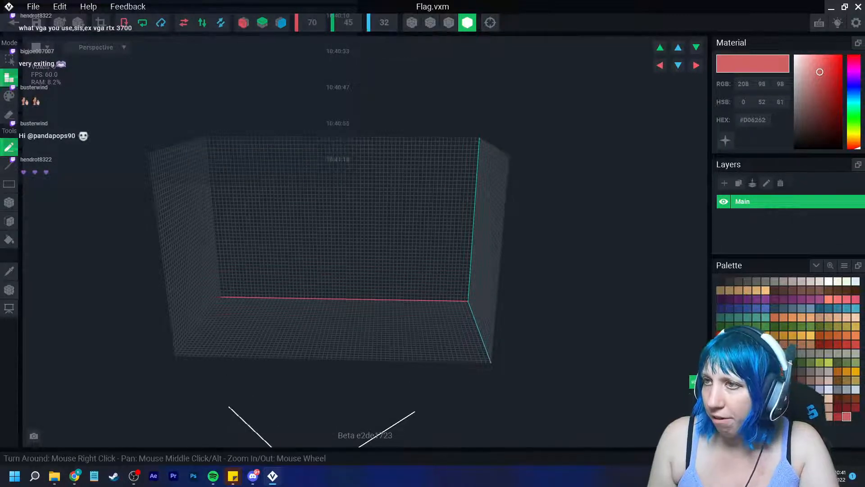
Try a Z depth of 3 voxels for the flag volume and reduce it to 2.
right_drag(361, 158, 403, 233)
click(384, 22)
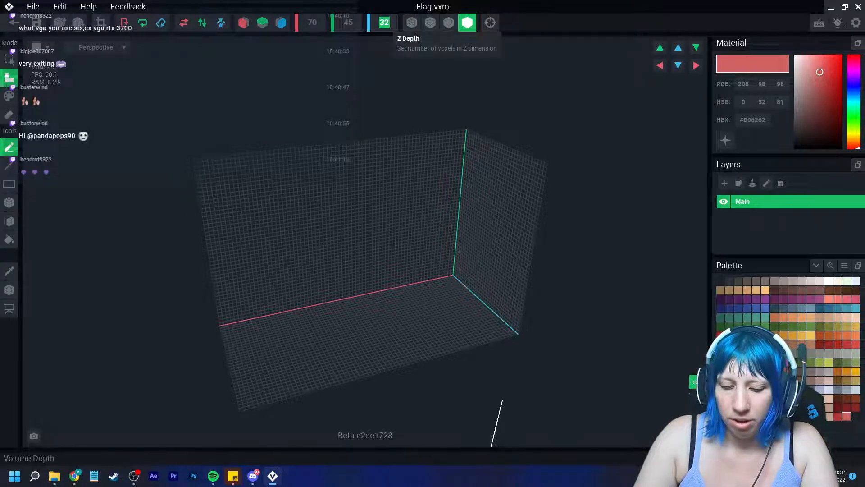
text(3)
key(Return)
right_drag(311, 288, 378, 344)
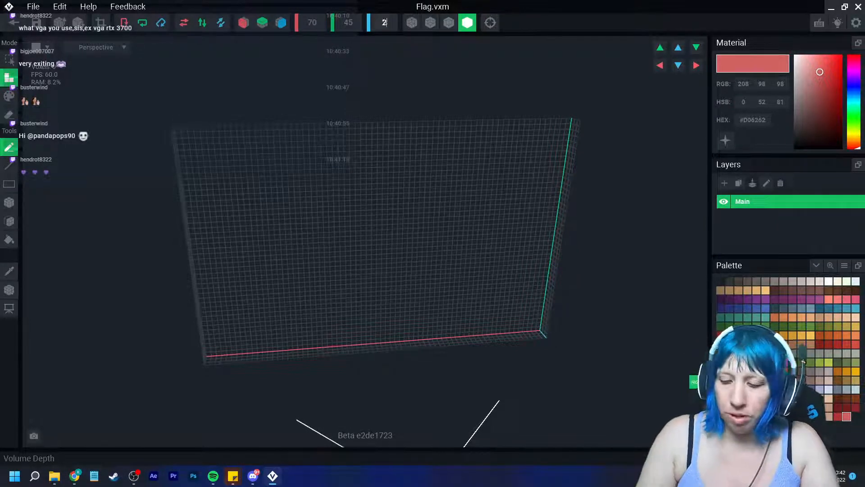
key(Return)
right_drag(312, 309, 312, 309)
Compare the flag volume at a depth of 3 voxels and return the depth to 2.
click(384, 23)
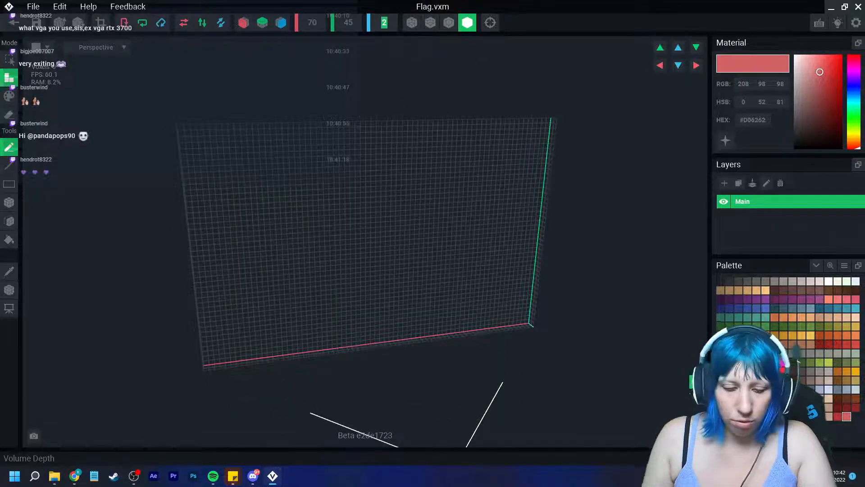
text(3)
key(Return)
click(384, 23)
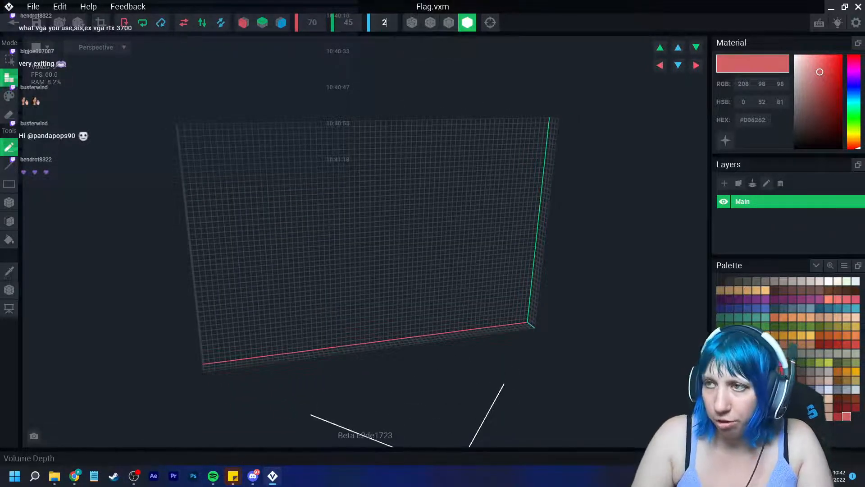
key(Return)
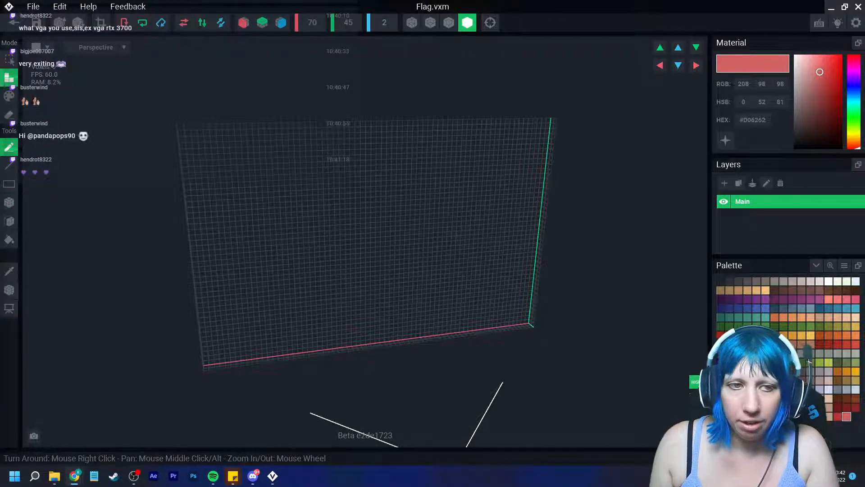
right_drag(401, 274, 412, 275)
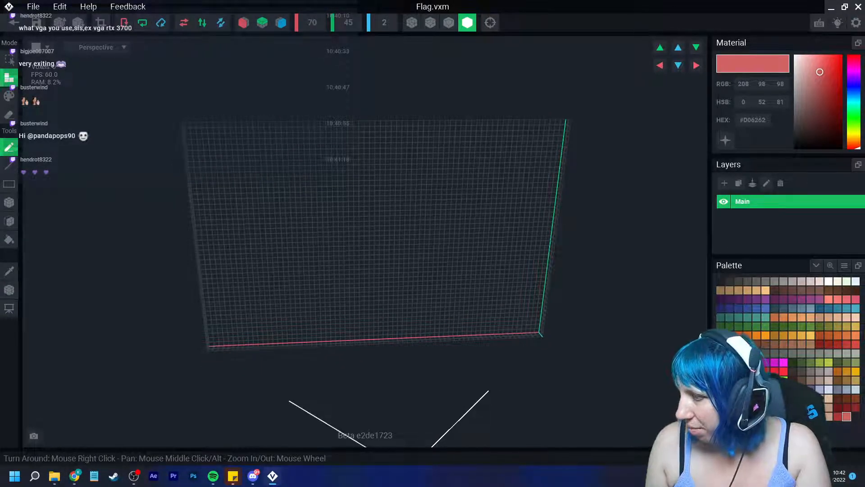
Fill the whole empty flag volume with voxels in teal #4A968A using the Bucket tool.
click(756, 317)
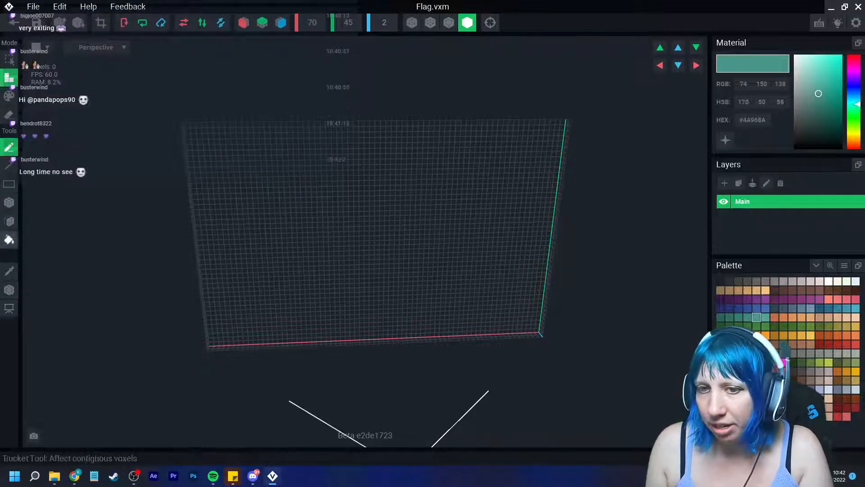
click(9, 239)
click(397, 294)
right_drag(397, 293, 383, 271)
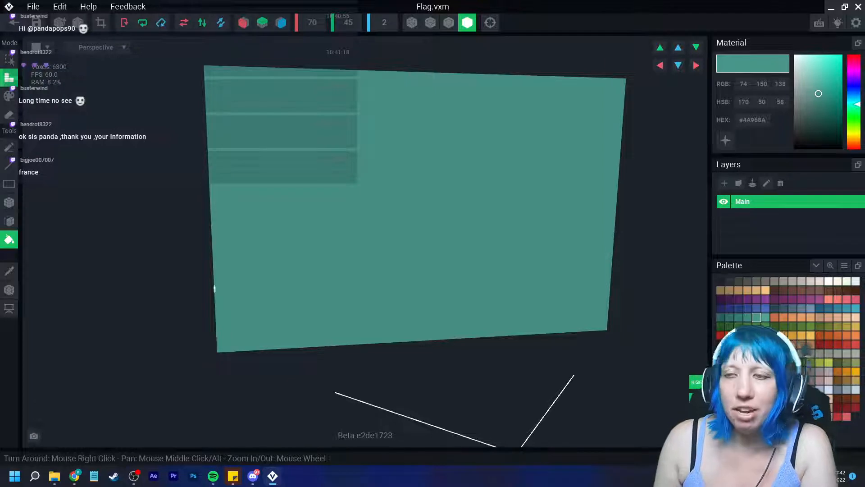
right_drag(305, 232, 346, 289)
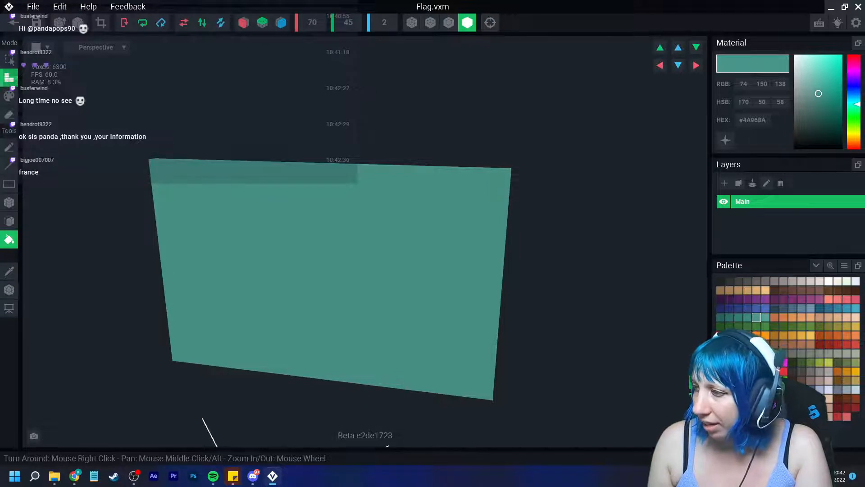
Repaint the entire flag surface in yellow #F1C159.
click(810, 335)
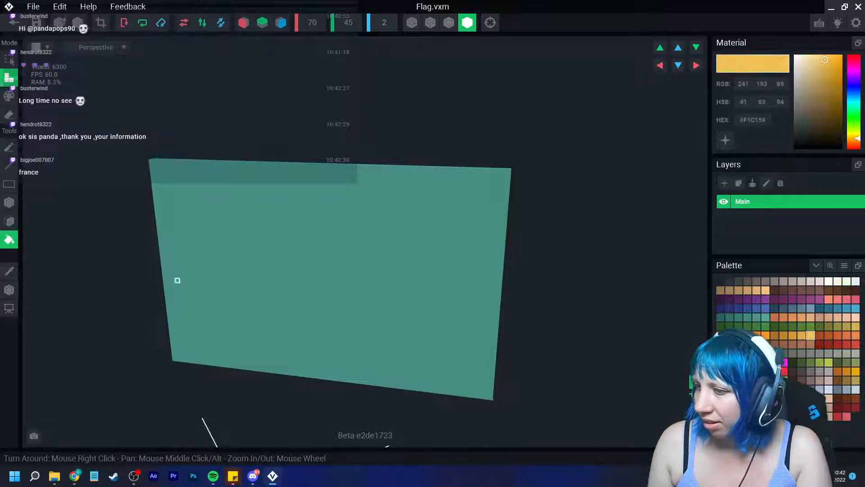
click(9, 95)
click(361, 341)
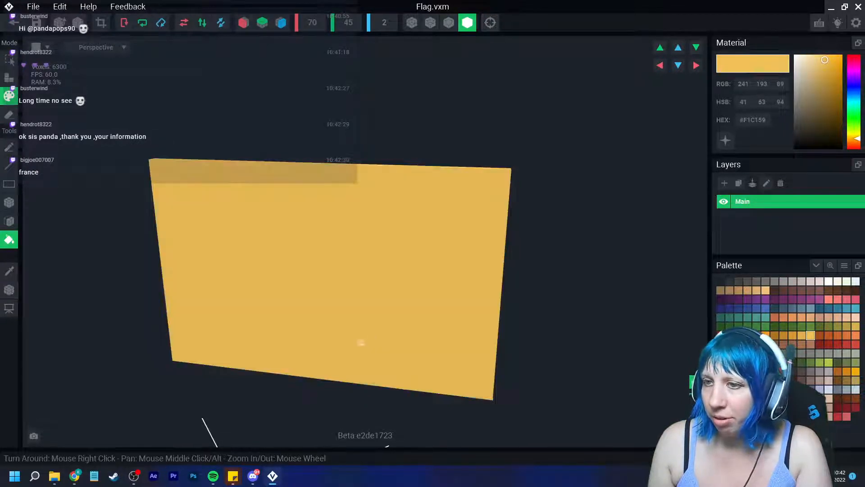
right_drag(361, 341, 378, 354)
scroll(361, 340, up, 3)
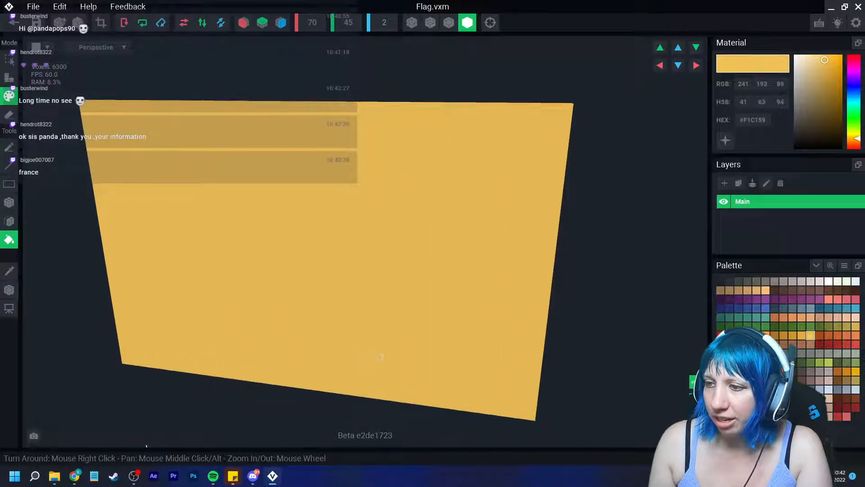
middle_drag(378, 354, 412, 363)
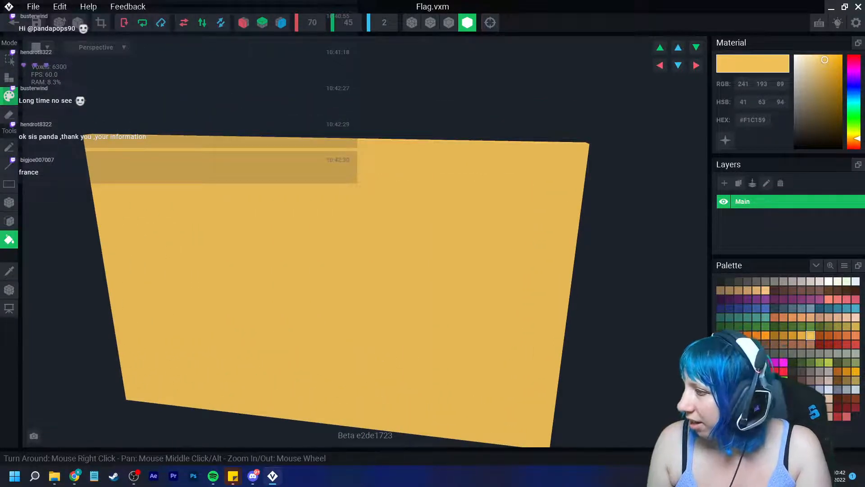
Set up the pencil in peach #D3977C, with the outlined display style and mirroring on the Z axis.
click(847, 309)
right_drag(371, 298, 353, 290)
scroll(354, 290, up, 1)
middle_drag(385, 303, 361, 260)
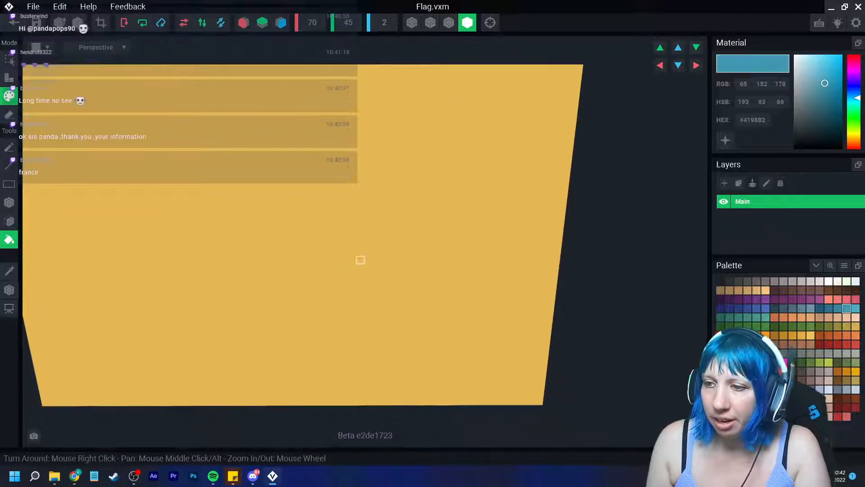
click(855, 317)
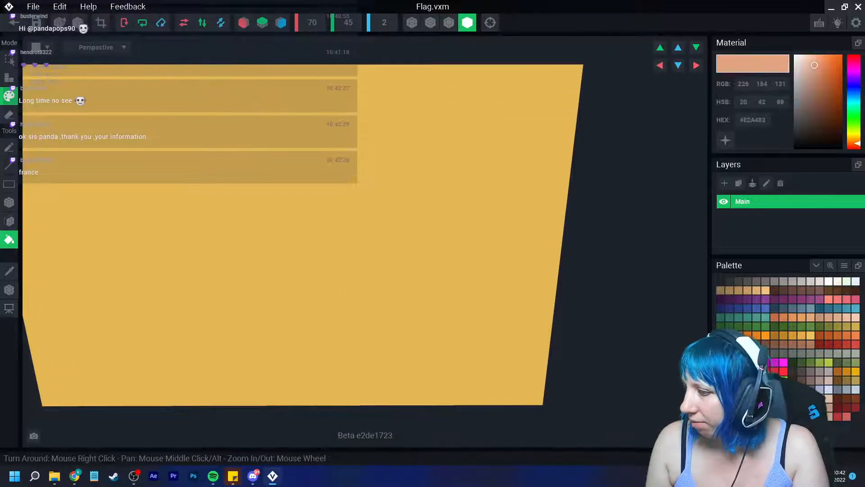
click(814, 71)
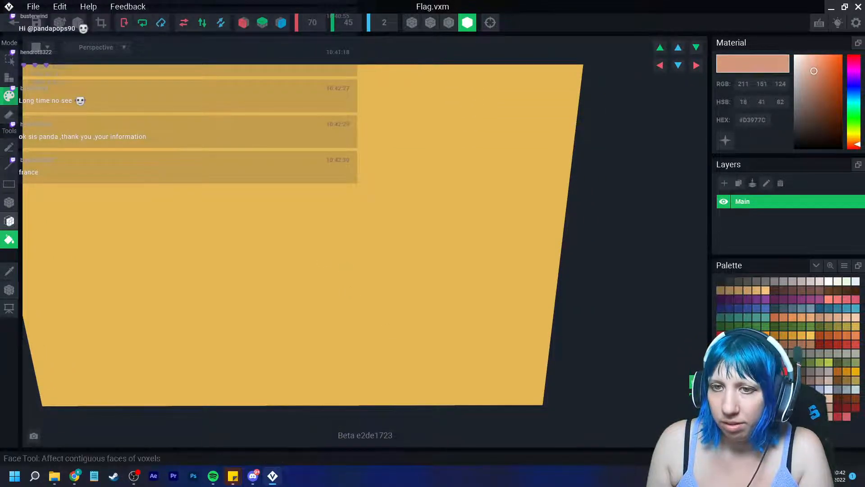
click(9, 147)
click(449, 22)
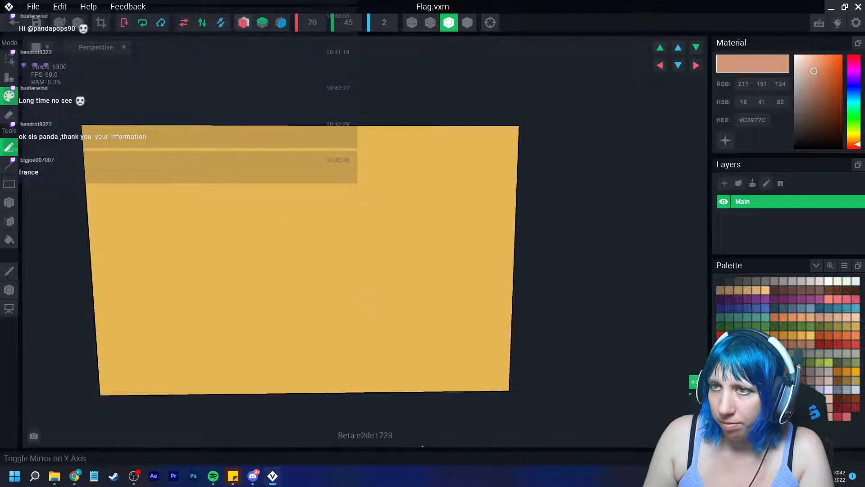
click(280, 22)
drag(247, 246, 260, 285)
right_drag(260, 287, 274, 299)
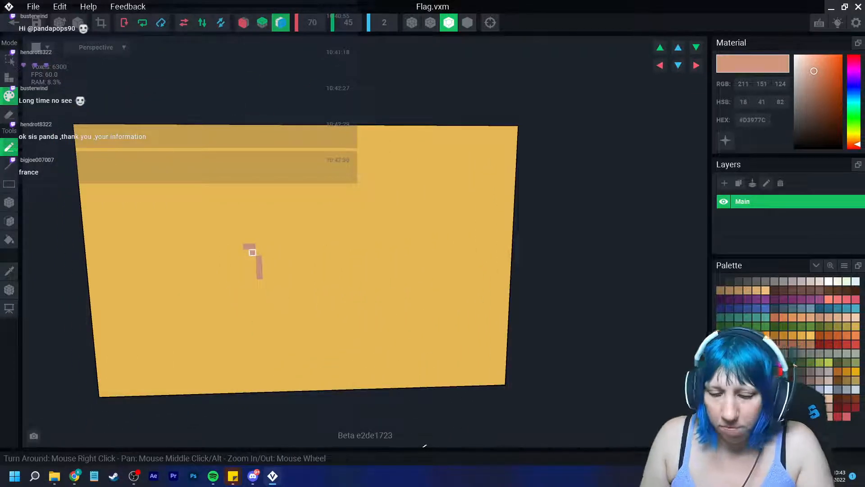
key(ctrl+z)
Draw a U-shaped peach face outline in the middle of the flag, extending both sides slightly upward.
mouse_move(251, 245)
mouse_down()
mouse_move(251, 270)
mouse_move(303, 310)
mouse_move(336, 300)
mouse_move(354, 276)
mouse_move(363, 232)
mouse_up()
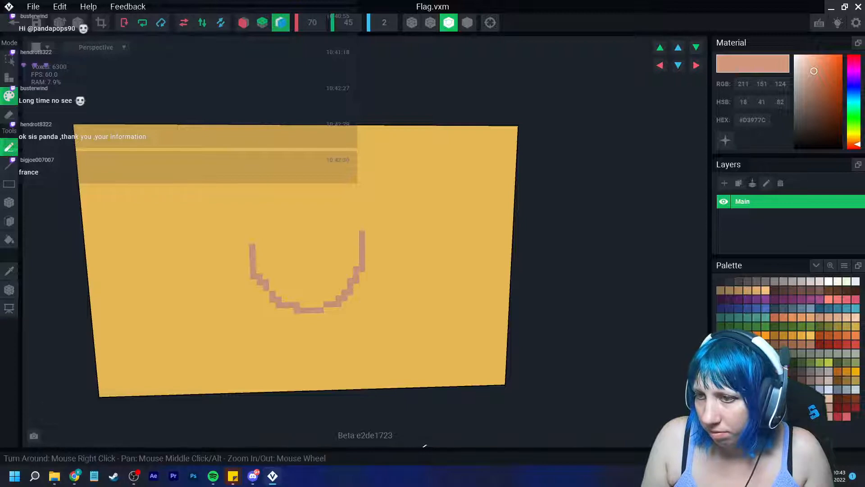
drag(252, 247, 257, 230)
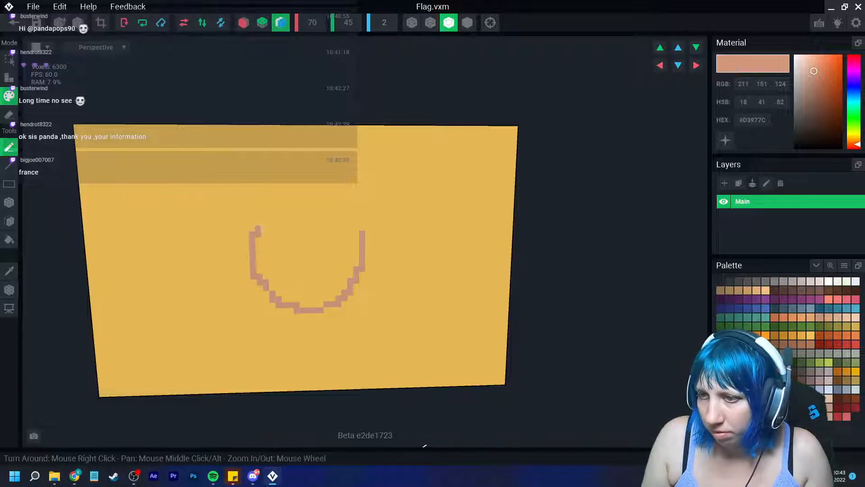
drag(363, 232, 363, 224)
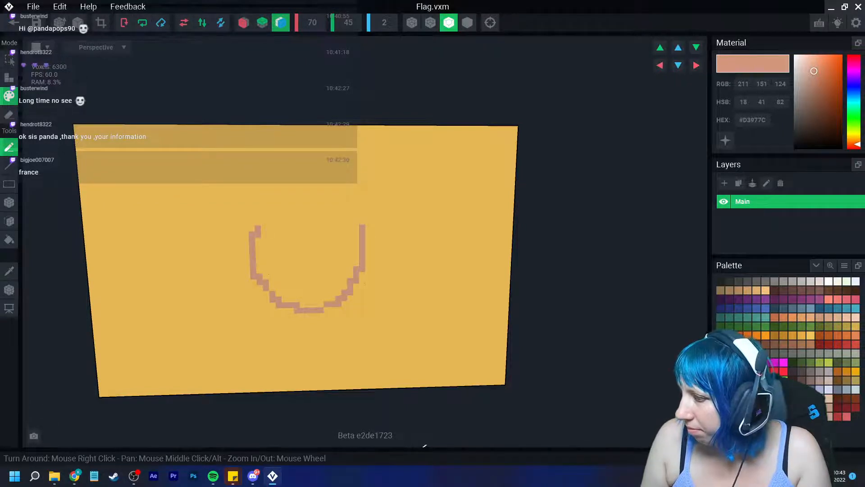
Outline long hair in blue #4198B2 over the top of the face and down both sides.
click(846, 308)
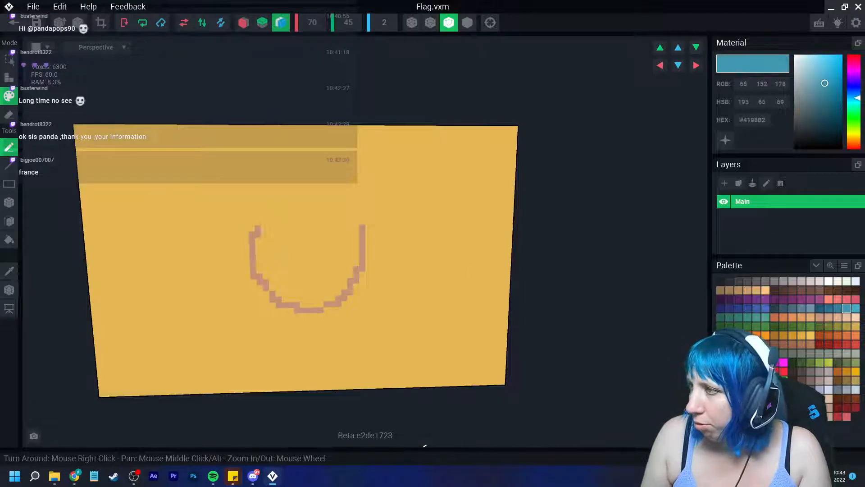
mouse_move(256, 241)
mouse_down()
mouse_move(271, 212)
mouse_move(288, 217)
mouse_move(288, 225)
mouse_move(244, 216)
mouse_move(225, 335)
mouse_move(260, 334)
mouse_move(285, 311)
mouse_up()
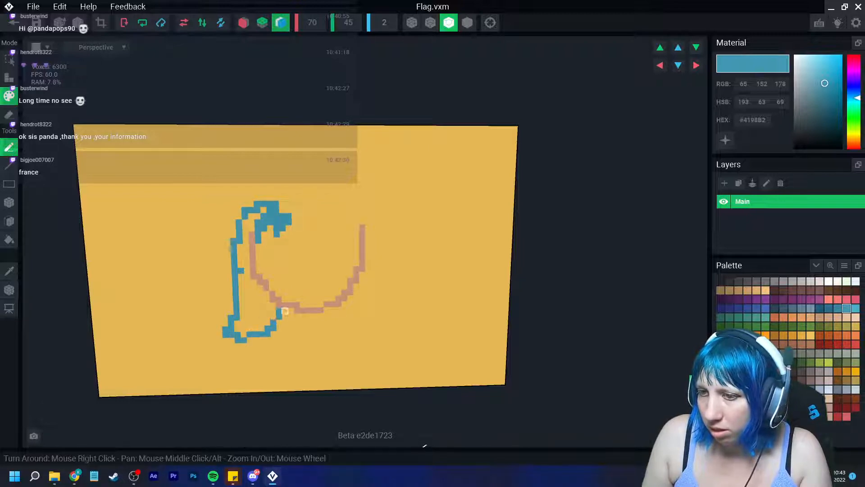
mouse_move(275, 203)
mouse_down()
mouse_move(365, 198)
mouse_move(391, 308)
mouse_up()
mouse_move(363, 278)
mouse_down()
mouse_move(372, 327)
mouse_move(404, 331)
mouse_move(397, 297)
mouse_up()
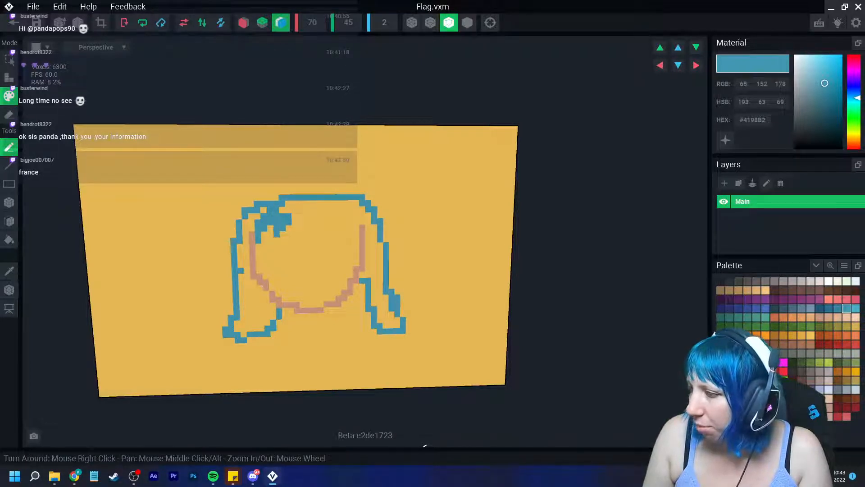
Draw the two sides of the neck below the chin in darker skin tone #D38469.
click(802, 408)
drag(291, 311, 285, 339)
drag(327, 311, 327, 343)
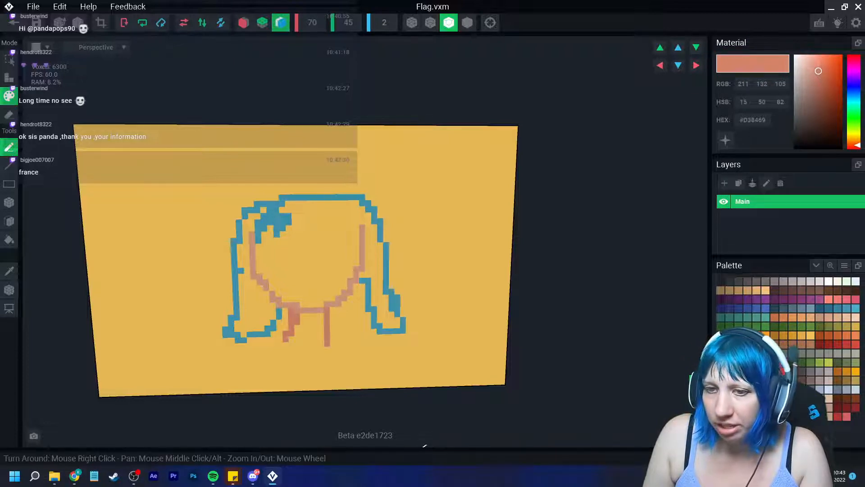
Sample the face outline's peach #D3977C and draw both shoulder lines from the neck towards the flag's lower edge.
click(9, 271)
click(291, 311)
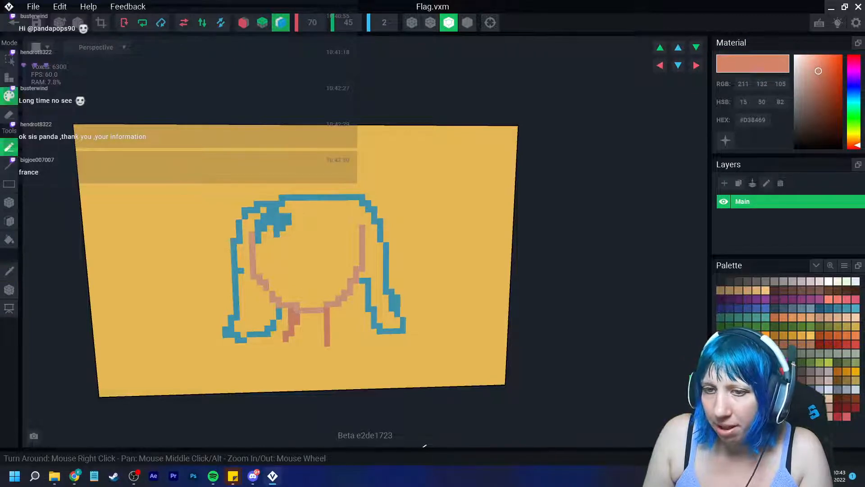
click(9, 272)
click(273, 299)
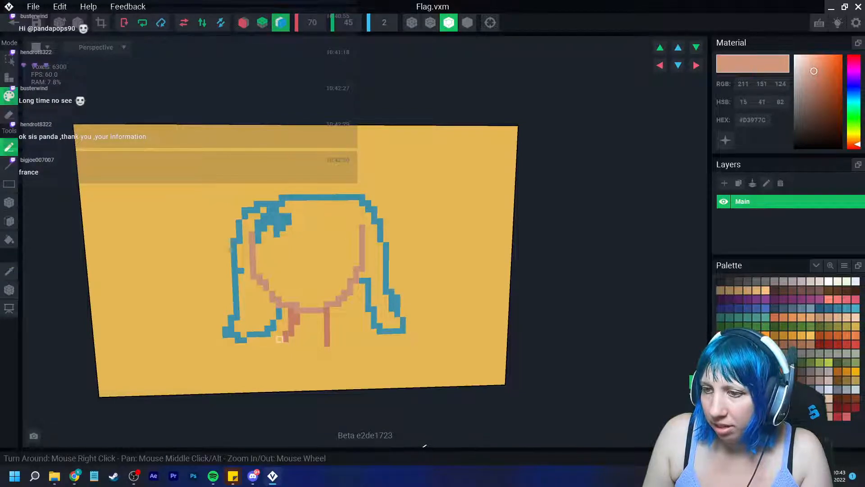
drag(282, 339, 220, 357)
drag(332, 332, 397, 380)
drag(232, 356, 216, 390)
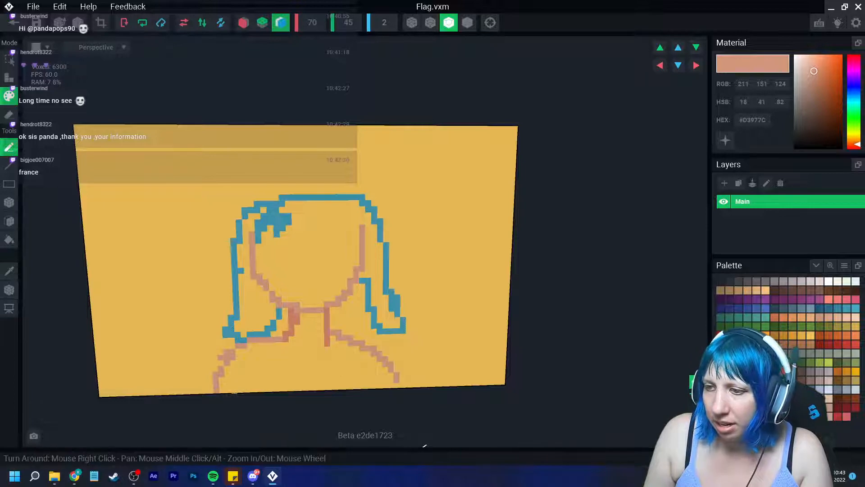
Sample the hair blue #4198B2 and fill the left hair section and its small remaining gap with the Face tool.
scroll(350, 309, up, 3)
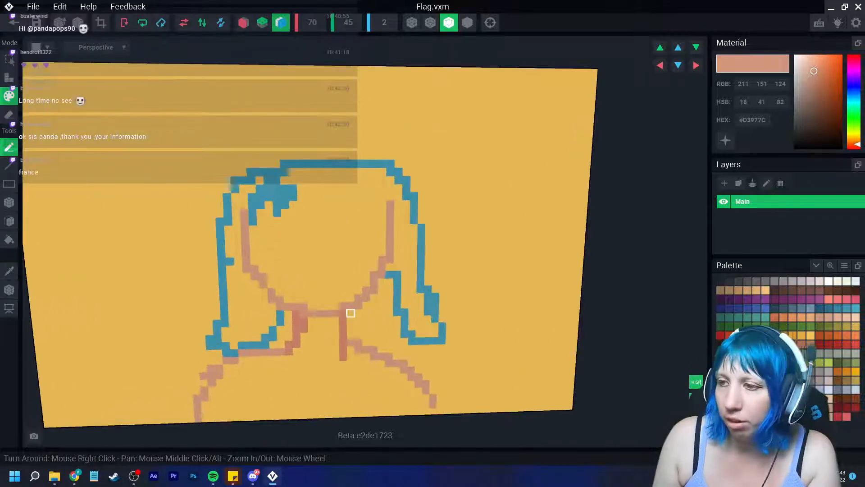
scroll(84, 336, down, 3)
scroll(85, 336, up, 3)
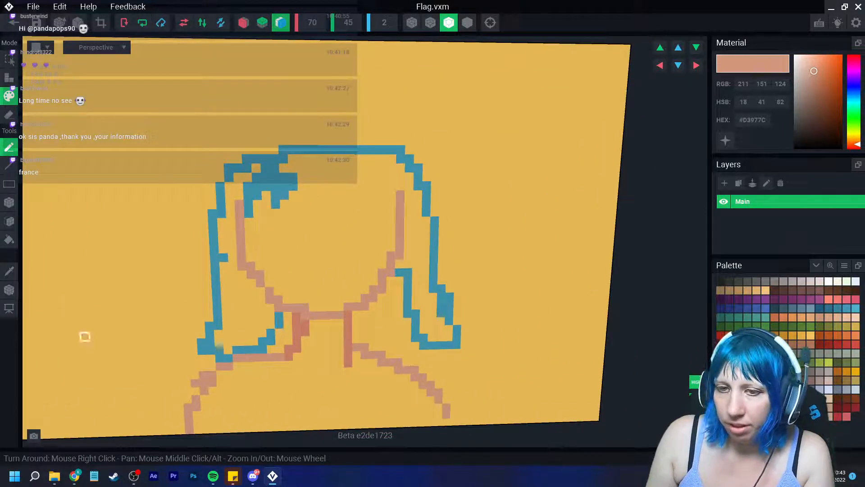
click(9, 271)
click(274, 173)
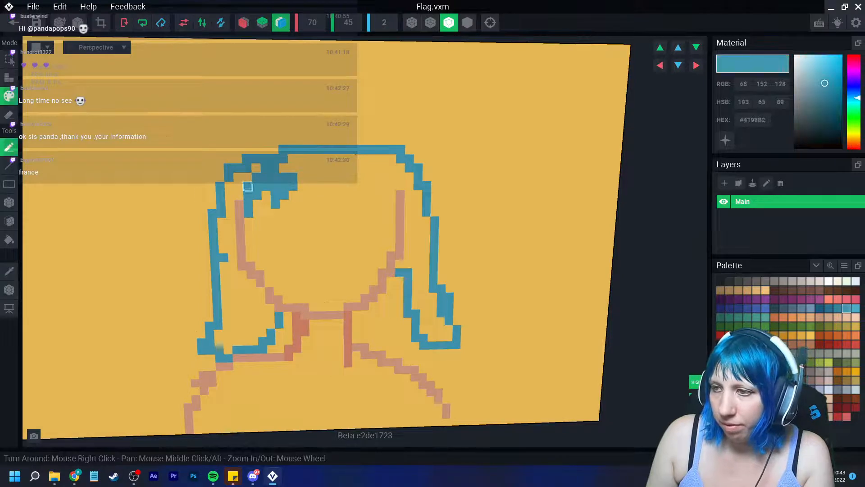
click(9, 220)
click(243, 315)
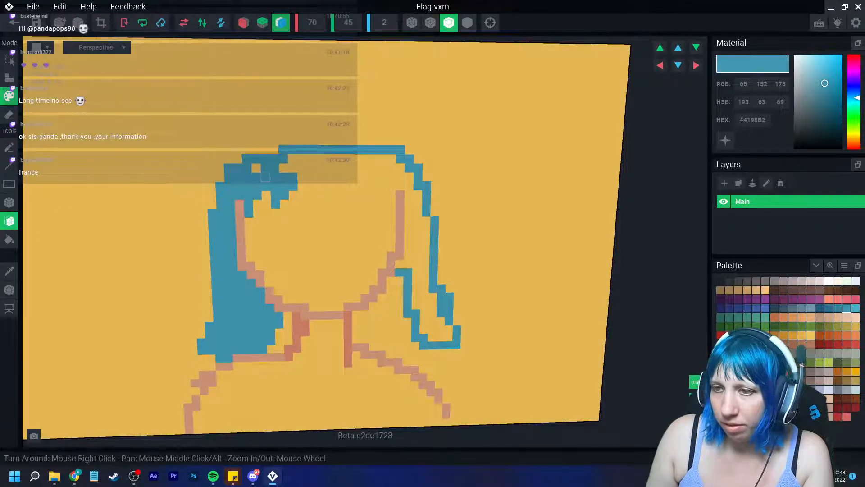
click(256, 168)
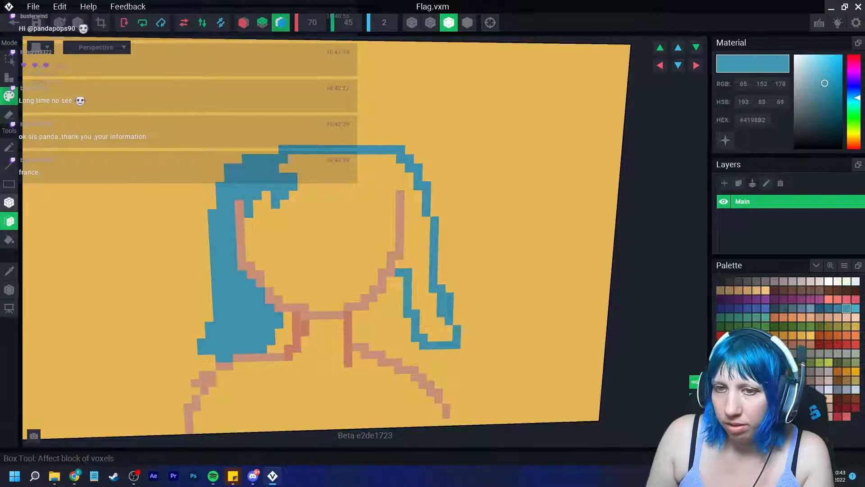
Close off the hair with a blue fringe band across the forehead and fill the top and right hair sections.
click(9, 202)
drag(293, 186, 395, 192)
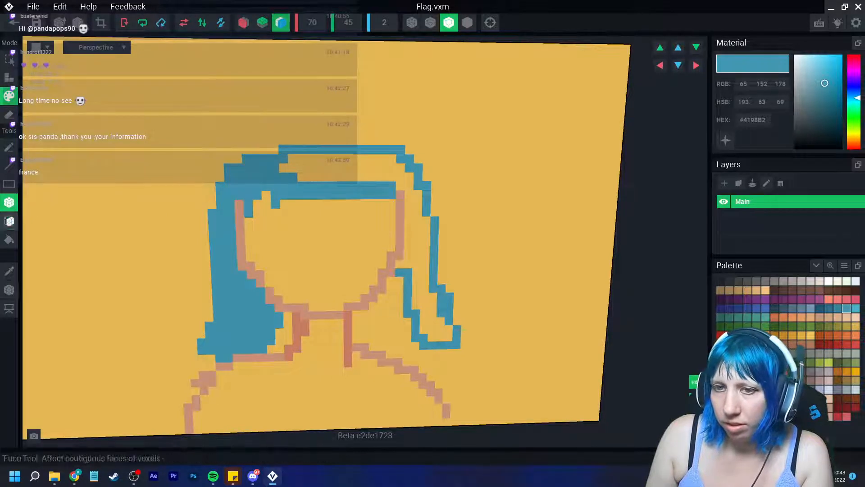
click(9, 220)
click(311, 170)
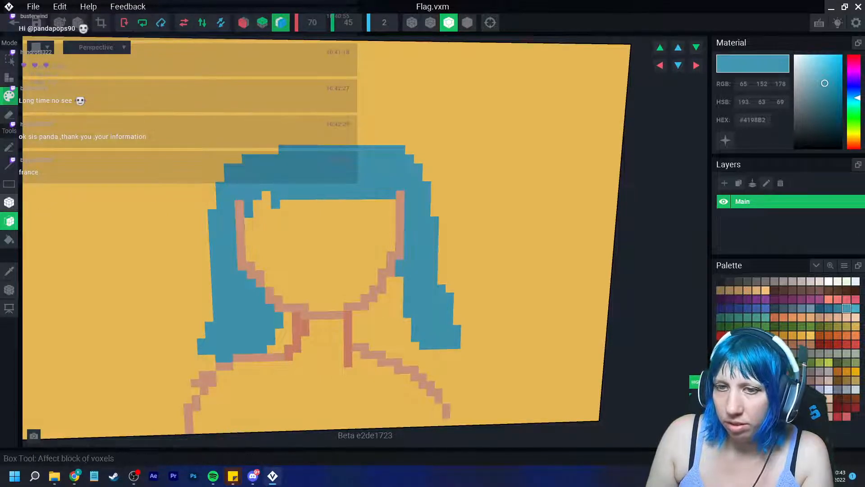
Add blue blocks to the fringe and inner hair edges, covering the upper ends of the face outline.
click(9, 202)
drag(257, 195, 258, 222)
mouse_move(374, 203)
mouse_down()
mouse_move(409, 212)
mouse_move(398, 228)
mouse_move(416, 289)
mouse_up()
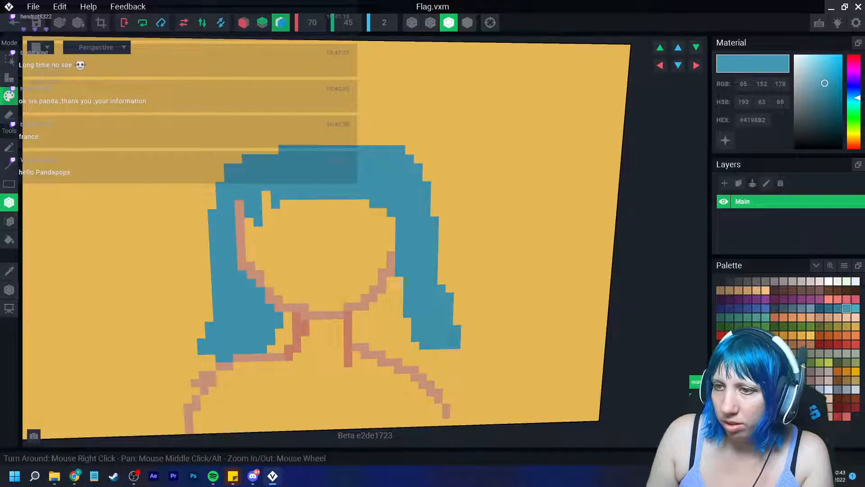
drag(248, 203, 237, 225)
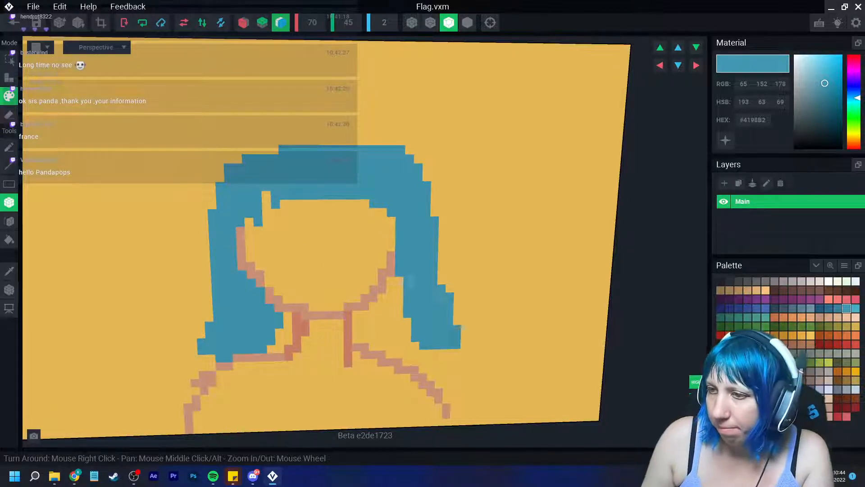
Sample the neck's reddish tone #D38469, try drawing the left shoulder line with the Face tool, and undo the strokes.
scroll(459, 327, down, 5)
scroll(407, 322, up, 4)
scroll(379, 343, down, 3)
mouse_move(385, 342)
right_down()
mouse_move(336, 342)
mouse_move(397, 337)
right_up()
scroll(392, 339, up, 2)
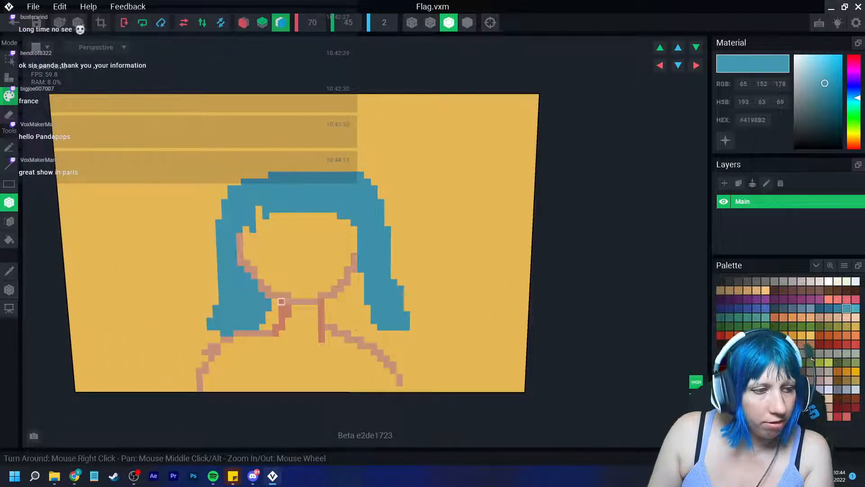
middle_drag(263, 308, 289, 270)
scroll(296, 257, up, 2)
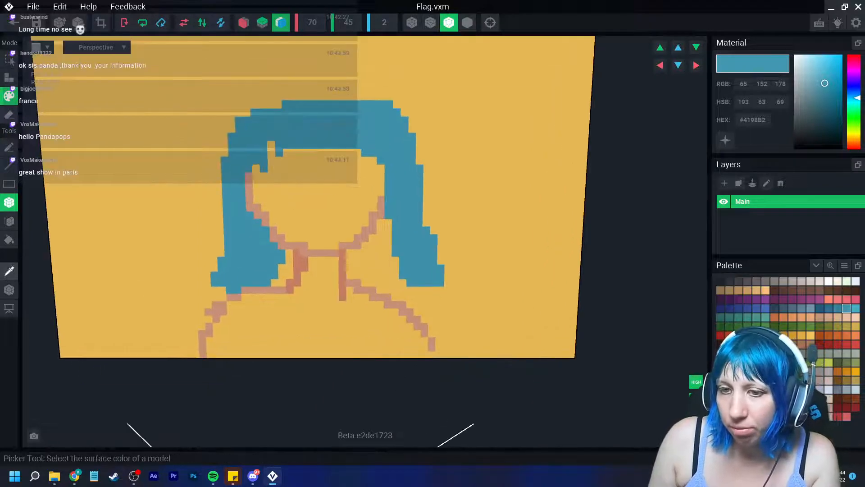
click(9, 270)
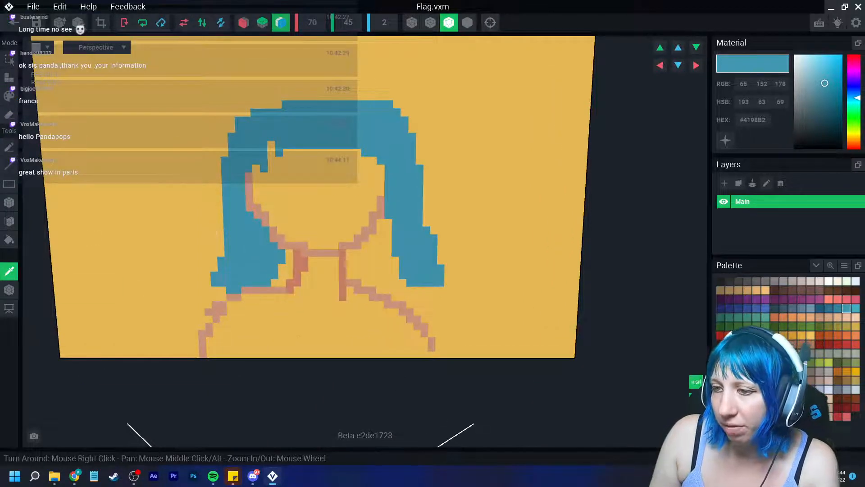
click(297, 275)
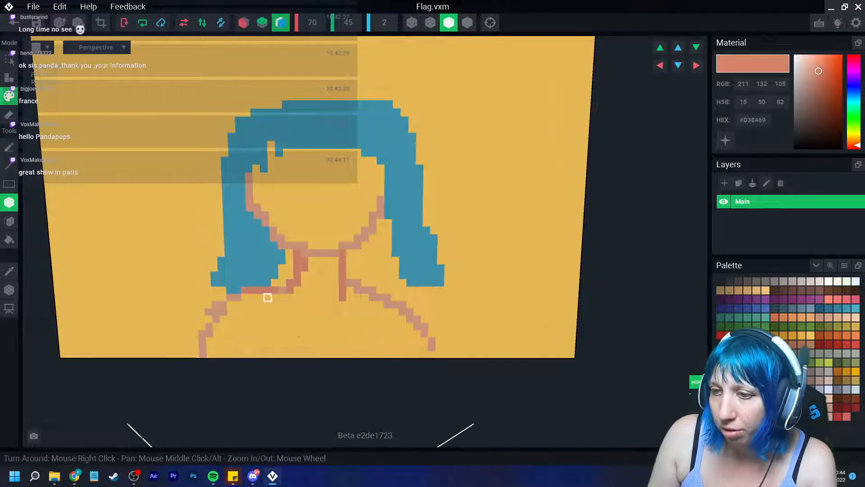
mouse_move(246, 290)
mouse_down()
mouse_move(246, 329)
mouse_move(239, 305)
mouse_move(233, 355)
mouse_up()
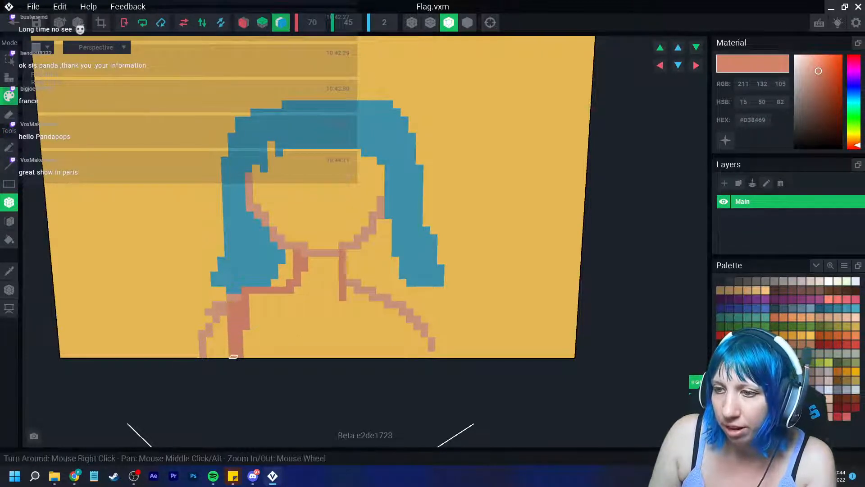
key(ctrl+z)
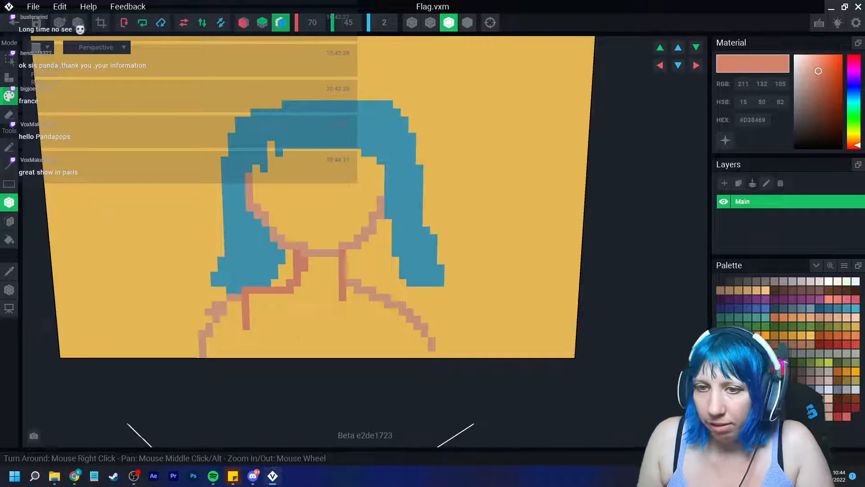
key(ctrl+z)
Redraw the left shoulder line with the Pencil in #D38469 and paint over its old peach line in the flag yellow #F1C159.
click(9, 147)
drag(246, 297, 211, 354)
click(9, 271)
click(215, 298)
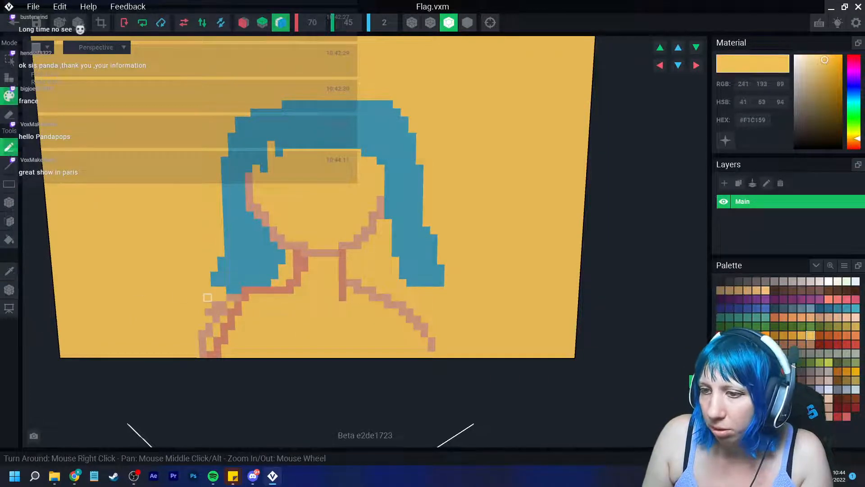
mouse_move(237, 298)
mouse_down()
mouse_move(217, 319)
mouse_move(209, 311)
mouse_up()
mouse_move(216, 319)
mouse_down()
mouse_move(195, 333)
mouse_move(202, 355)
mouse_up()
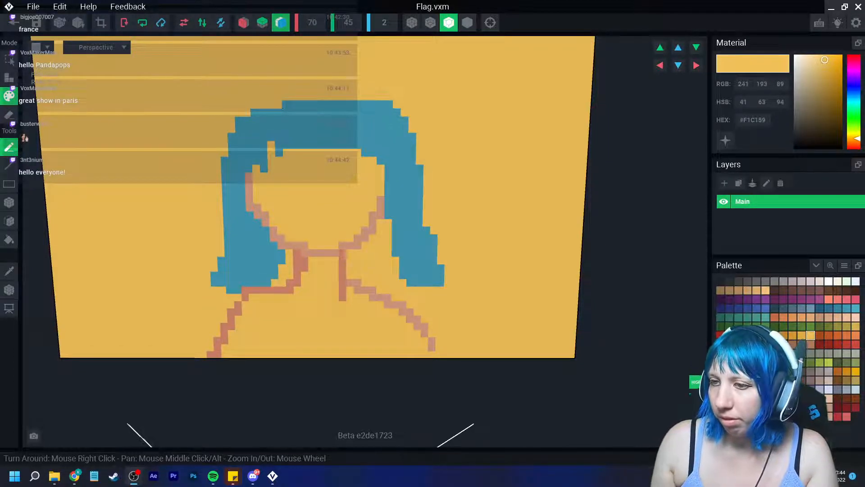
Paint over the upper part of the right shoulder line in flag yellow and redraw the whole line in #D38469.
scroll(276, 296, up, 2)
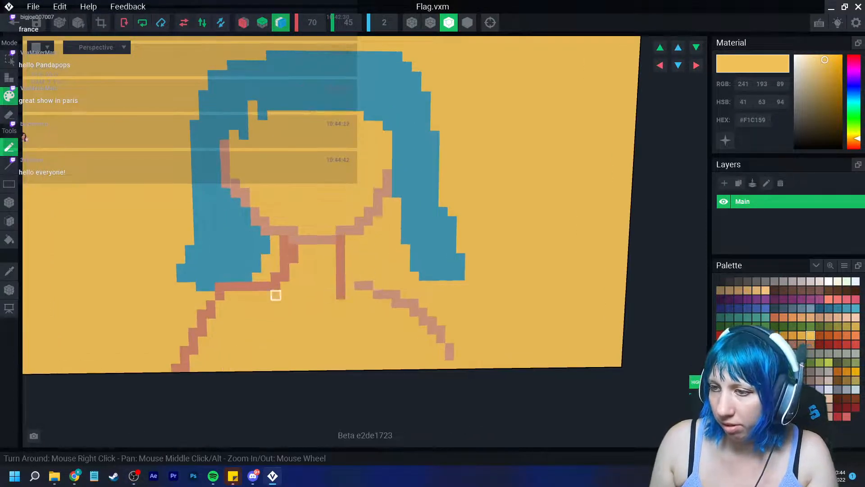
click(9, 271)
click(175, 296)
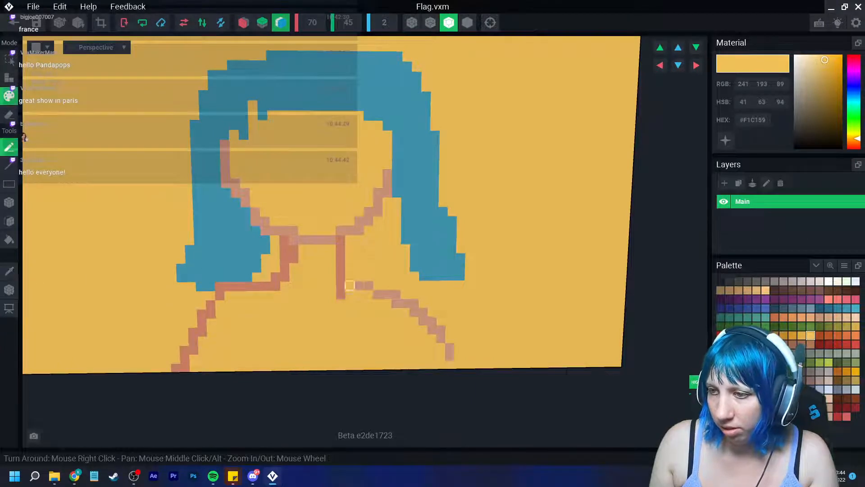
drag(359, 285, 404, 303)
click(9, 271)
click(271, 277)
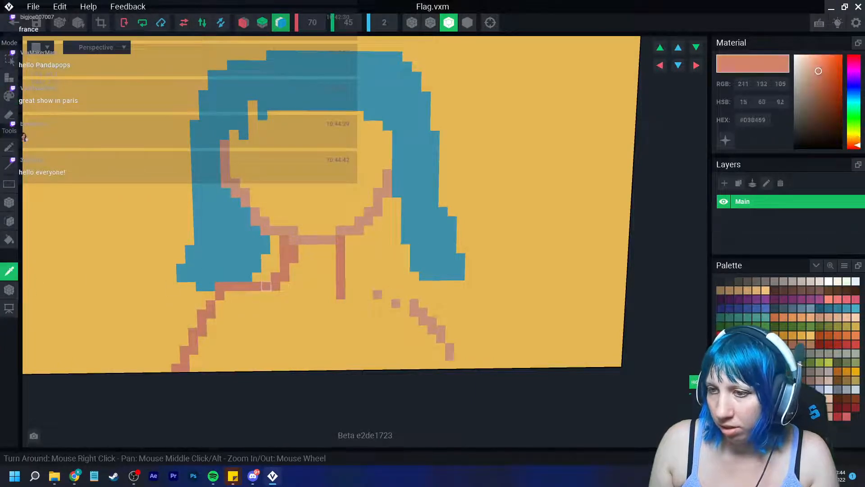
mouse_move(348, 286)
mouse_down()
mouse_move(394, 295)
mouse_move(449, 362)
mouse_move(383, 301)
mouse_move(347, 284)
mouse_up()
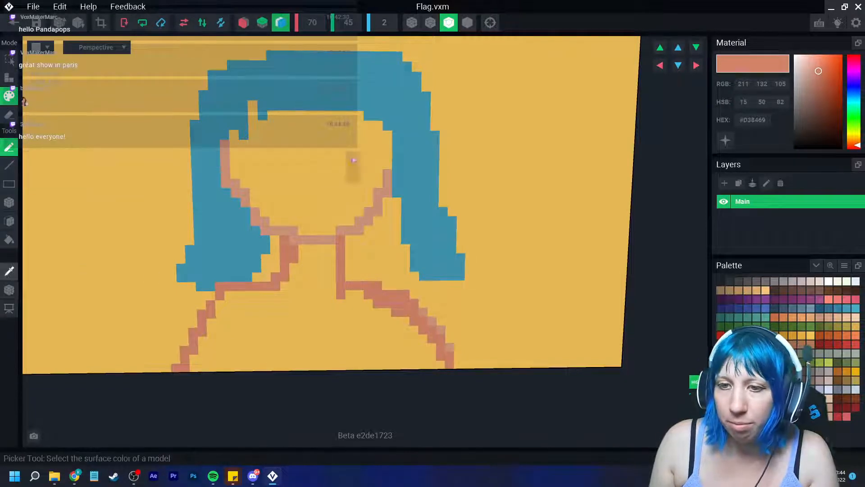
Sample the flag yellow #F1C159 and trim the leftover peach blocks from the outer edge of the right shoulder.
click(9, 271)
click(378, 267)
mouse_move(422, 311)
mouse_down()
mouse_move(447, 338)
mouse_move(430, 318)
mouse_up()
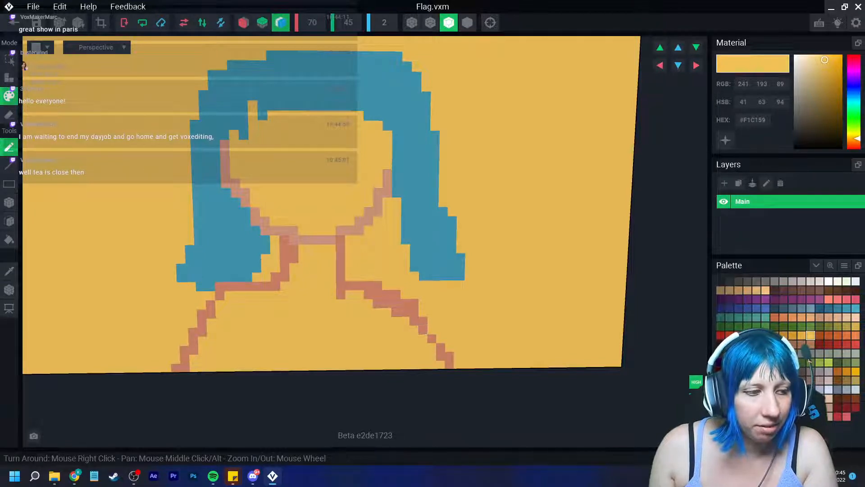
scroll(350, 339, down, 3)
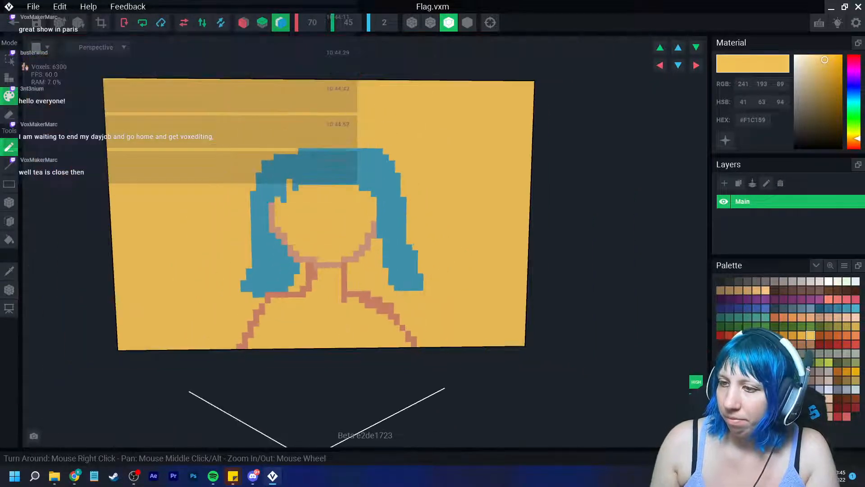
Sample #D38469 from the shoulder and add short body contour marks on both sides near the flag's lower edge.
scroll(350, 339, up, 2)
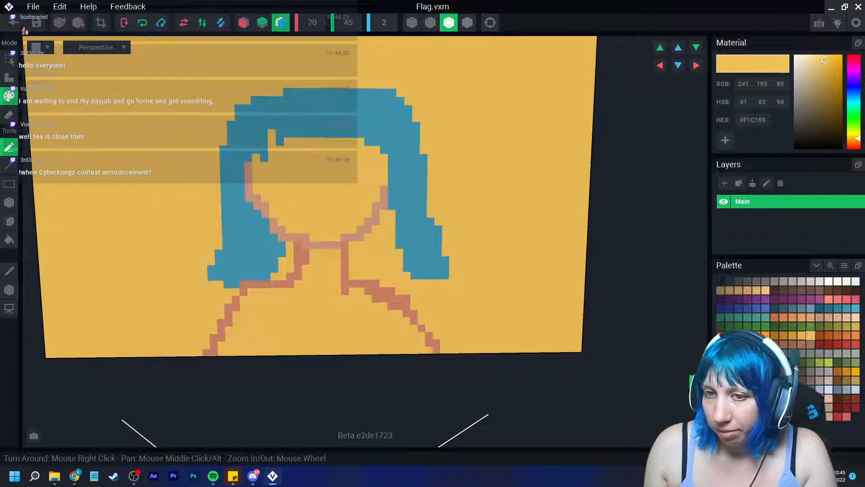
click(9, 271)
click(229, 308)
drag(261, 345, 260, 352)
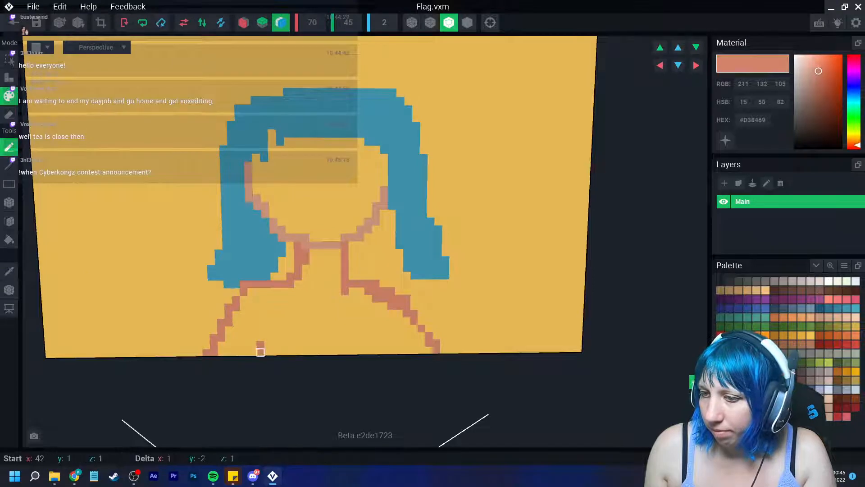
drag(383, 344, 397, 350)
click(376, 336)
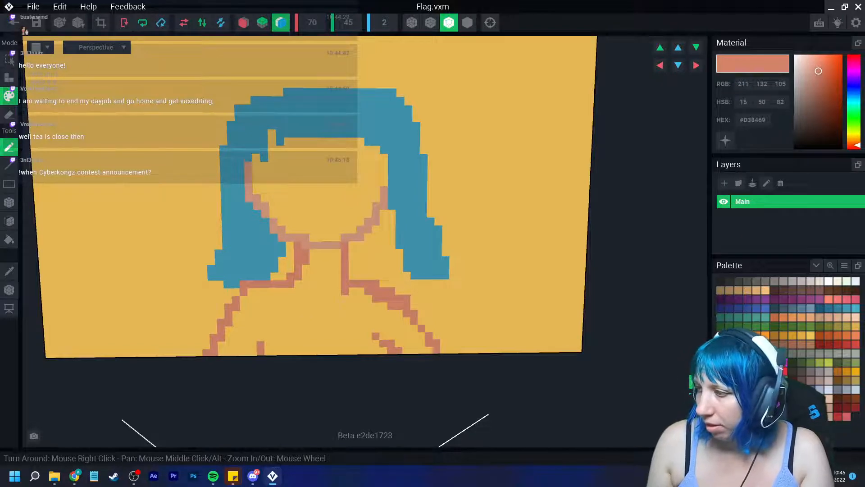
Outline a shirt in purple #743983, drawing the curved neckline and both shoulder edges.
click(757, 299)
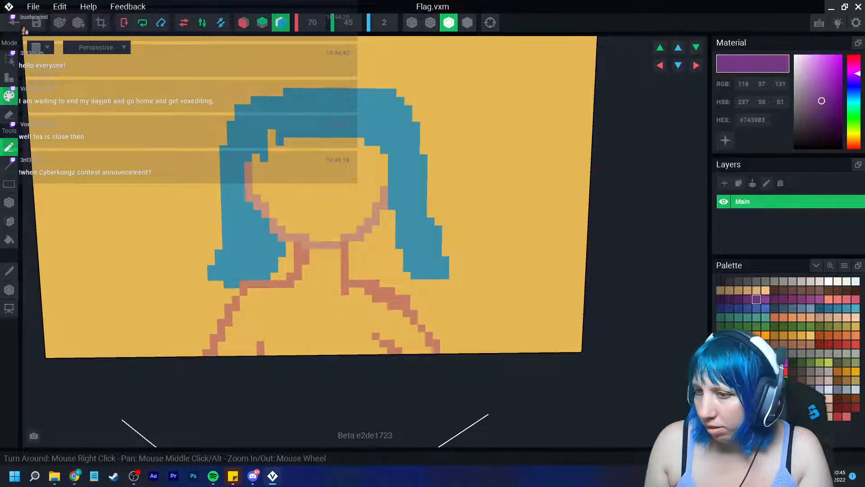
mouse_move(275, 285)
mouse_down()
mouse_move(298, 311)
mouse_move(360, 299)
mouse_move(375, 283)
mouse_up()
mouse_move(268, 284)
mouse_down()
mouse_move(243, 300)
mouse_move(212, 350)
mouse_up()
drag(381, 283, 429, 336)
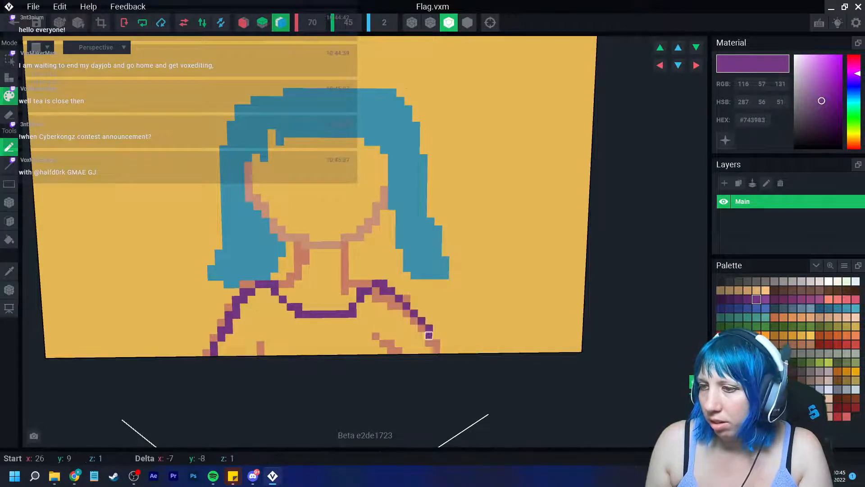
Cover the flag's entire front, including the portrait, with pale beige #E7DAD4 using the Face tool.
scroll(253, 269, down, 3)
click(9, 271)
click(373, 269)
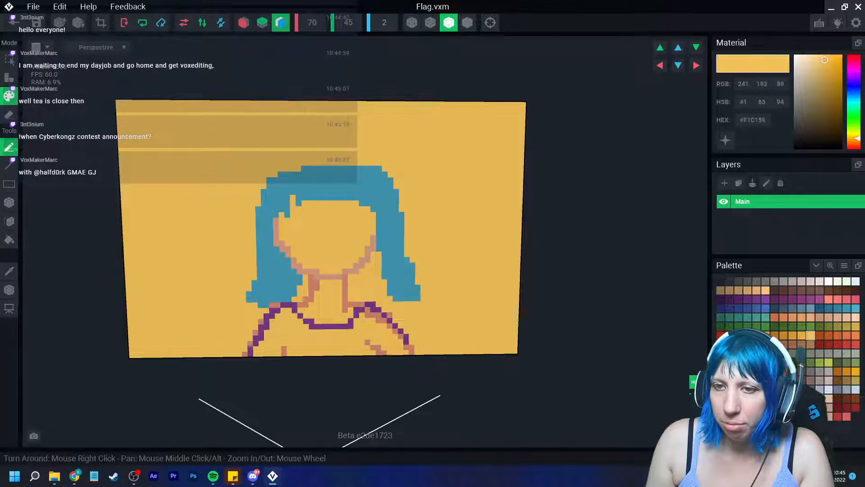
click(9, 202)
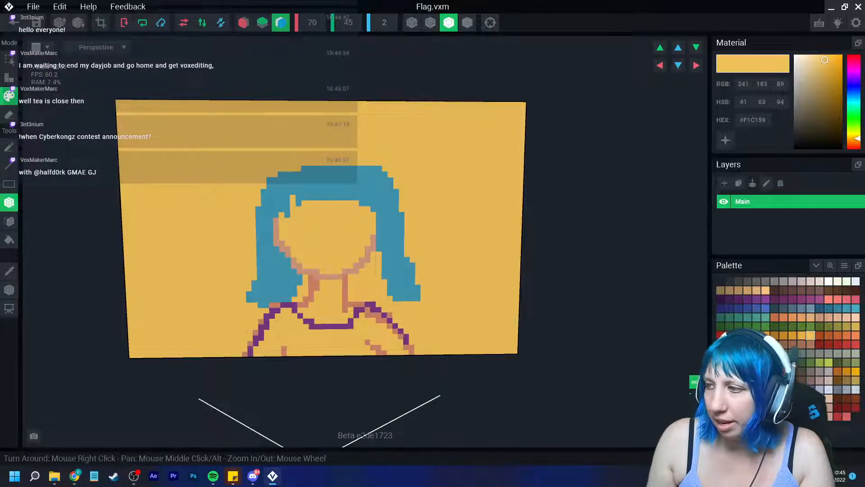
click(819, 281)
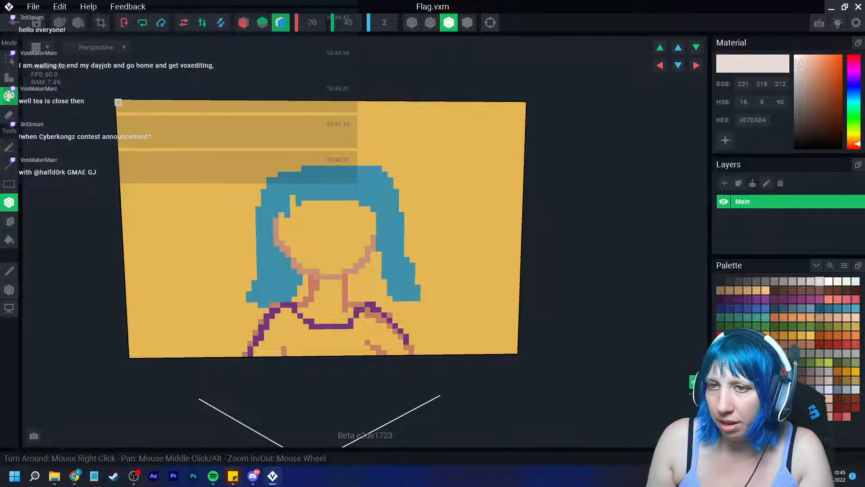
drag(117, 103, 518, 356)
right_drag(424, 338, 422, 322)
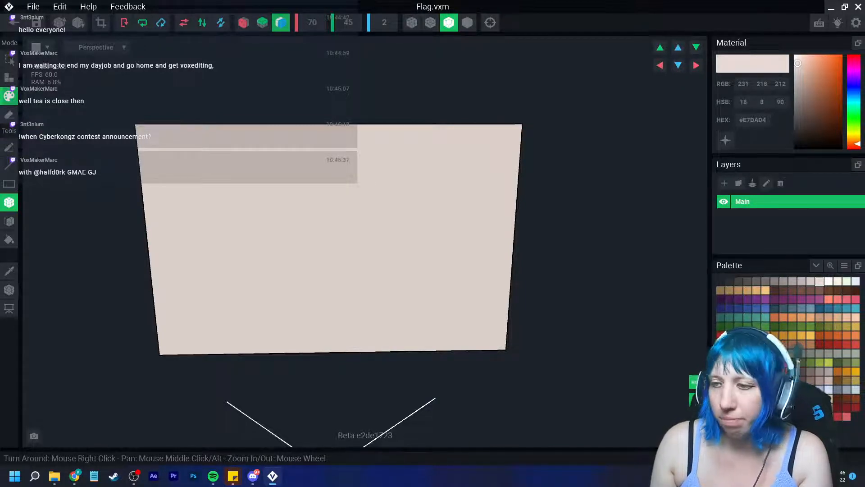
right_drag(334, 225, 377, 224)
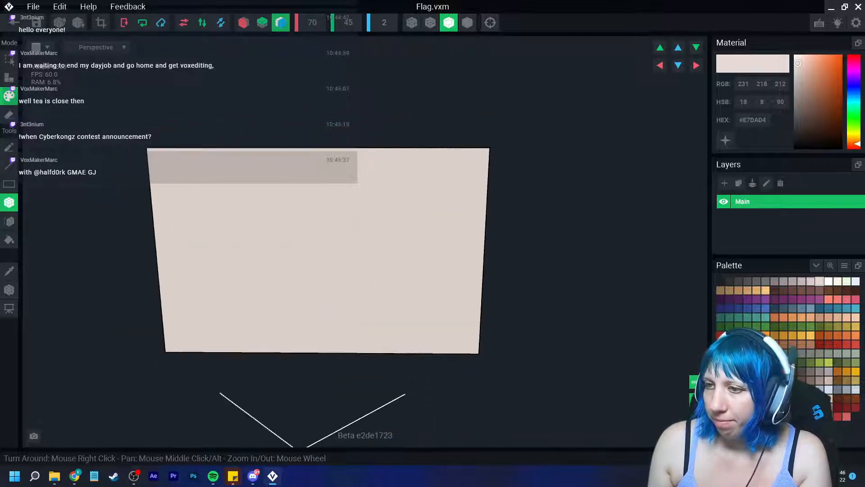
right_drag(369, 299, 397, 278)
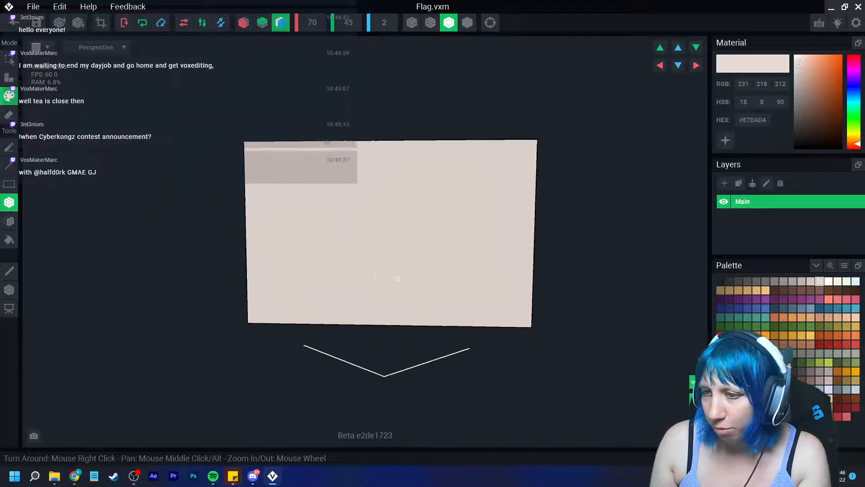
scroll(398, 278, up, 2)
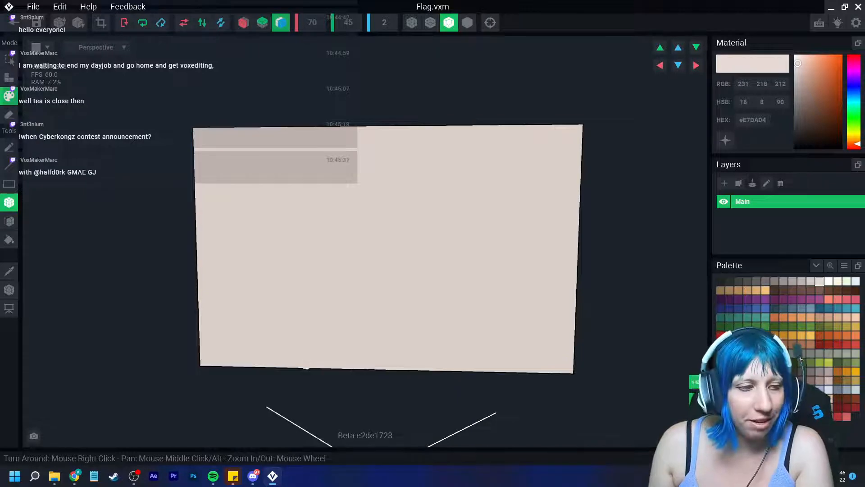
right_drag(531, 310, 486, 388)
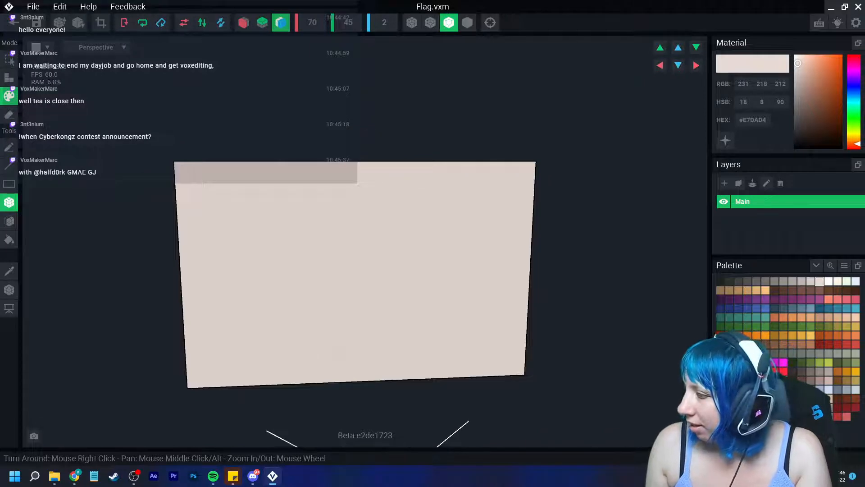
right_drag(437, 299, 424, 361)
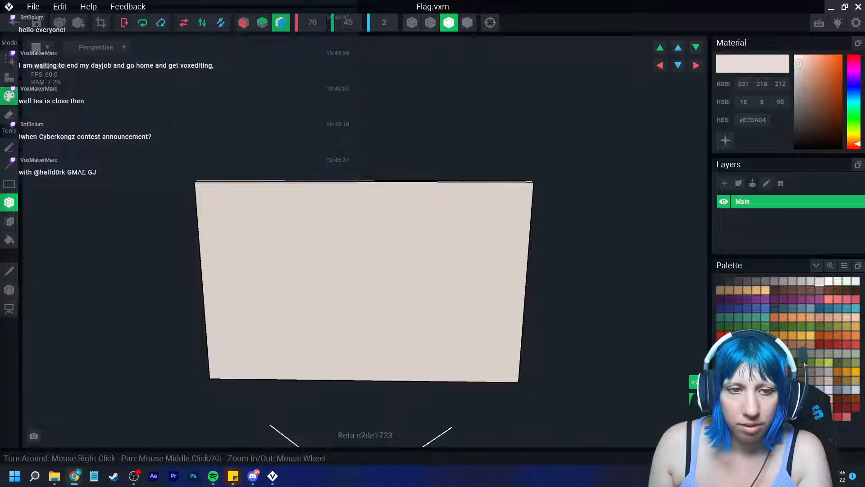
Paint three vertical stripes of differing widths in dark green #375621 on the flag's left part, reaching down to its lower edge.
scroll(511, 290, up, 5)
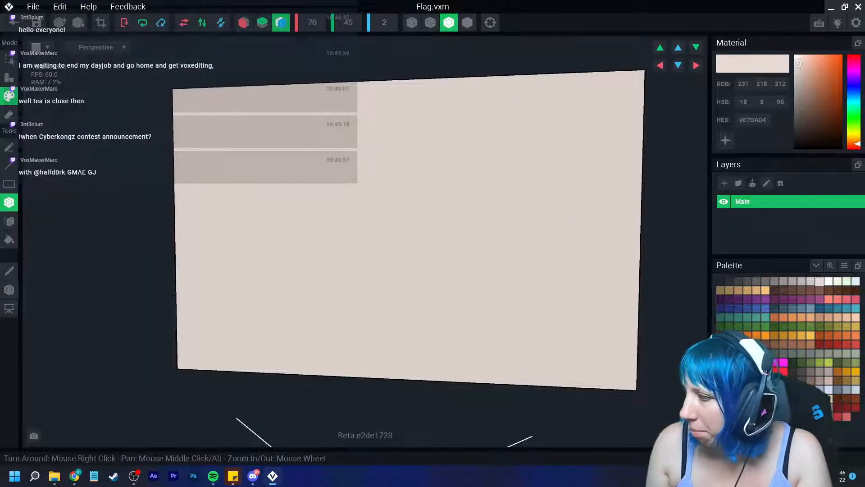
click(774, 326)
right_drag(225, 245, 300, 261)
drag(227, 147, 239, 366)
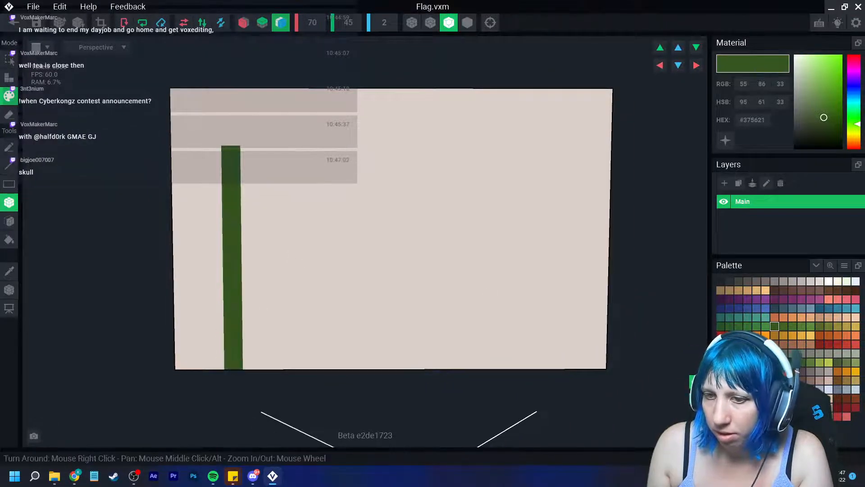
drag(266, 147, 264, 366)
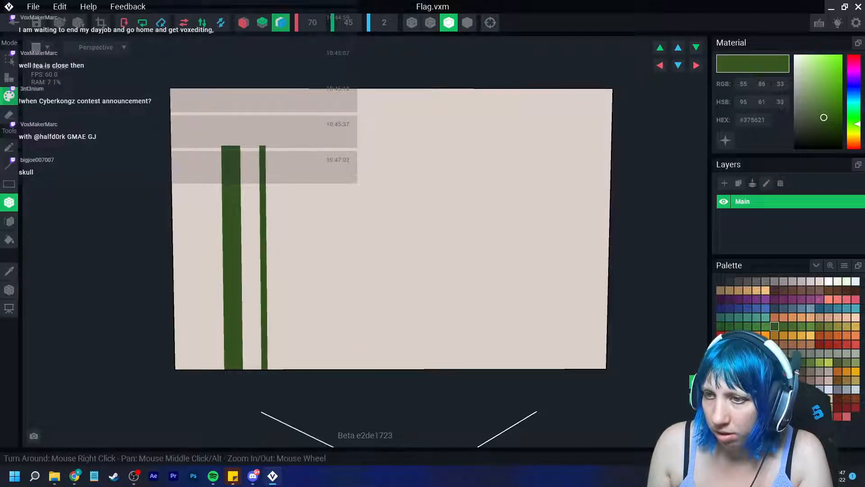
drag(297, 165, 301, 369)
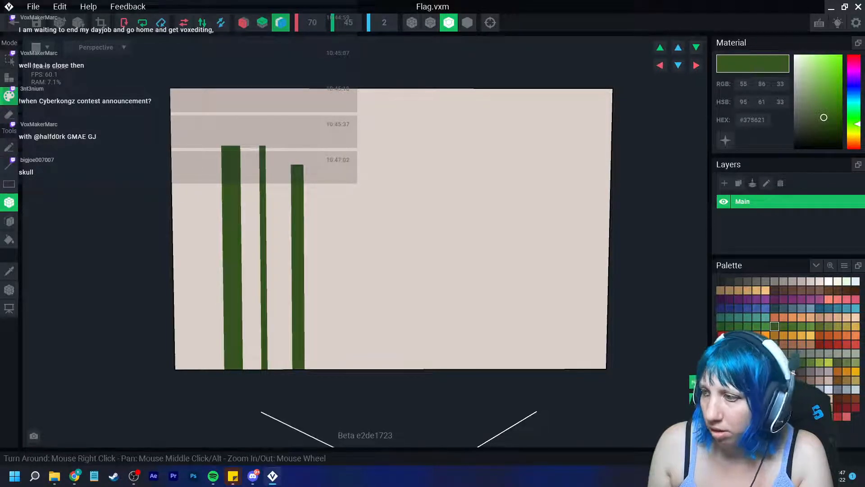
Widen the leftmost green stripe outward by one column and shade a vertical band along it in darker green #24351B.
click(784, 327)
mouse_move(262, 147)
mouse_down()
mouse_move(256, 350)
mouse_move(264, 367)
mouse_move(216, 245)
mouse_move(212, 168)
mouse_move(223, 146)
mouse_up()
click(801, 363)
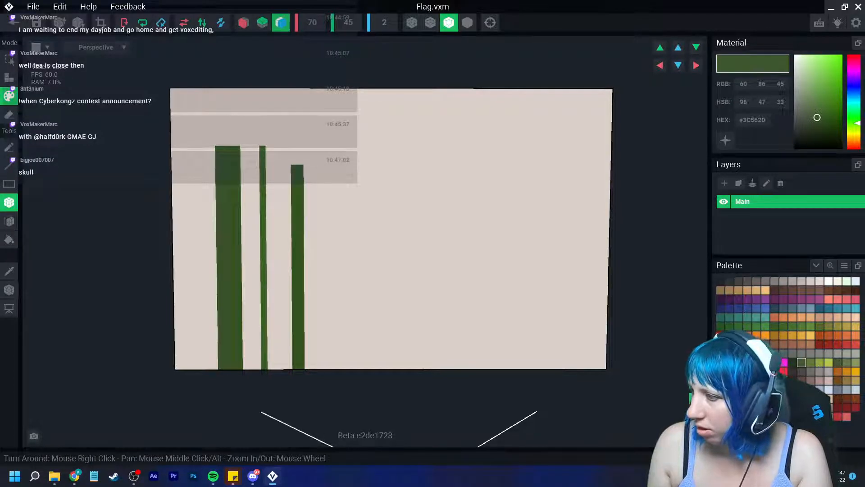
click(793, 362)
mouse_move(211, 155)
mouse_down()
mouse_move(222, 168)
mouse_move(223, 369)
mouse_up()
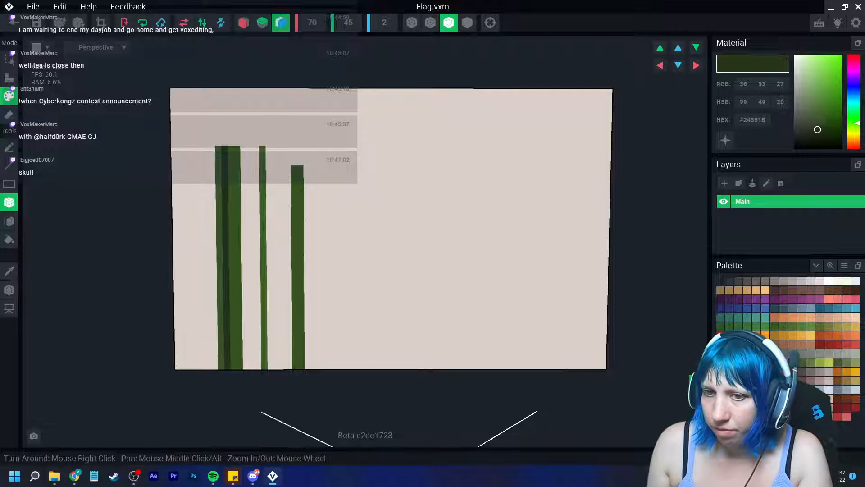
Sample the background beige #E7DAD4 and paint over the outermost column of the leftmost stripe.
click(9, 270)
click(210, 151)
drag(218, 149, 221, 367)
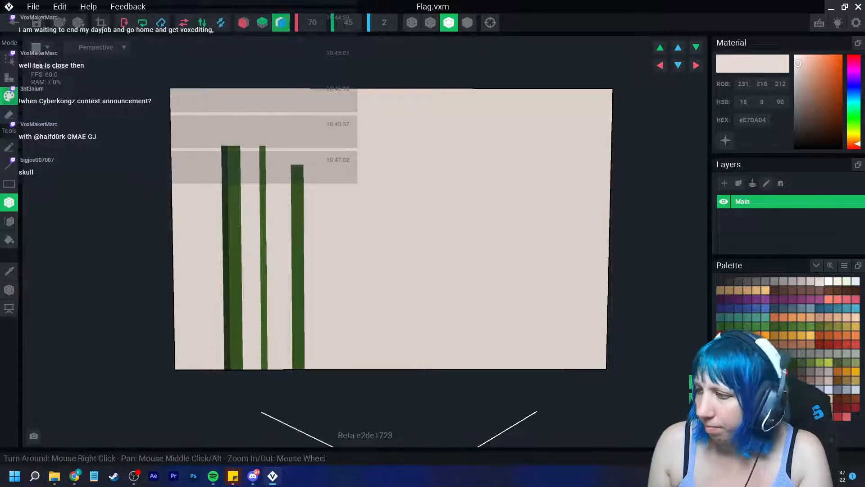
Paint small leafy twigs in green #486E2C around the upper parts of the leftmost and middle stalks.
click(793, 327)
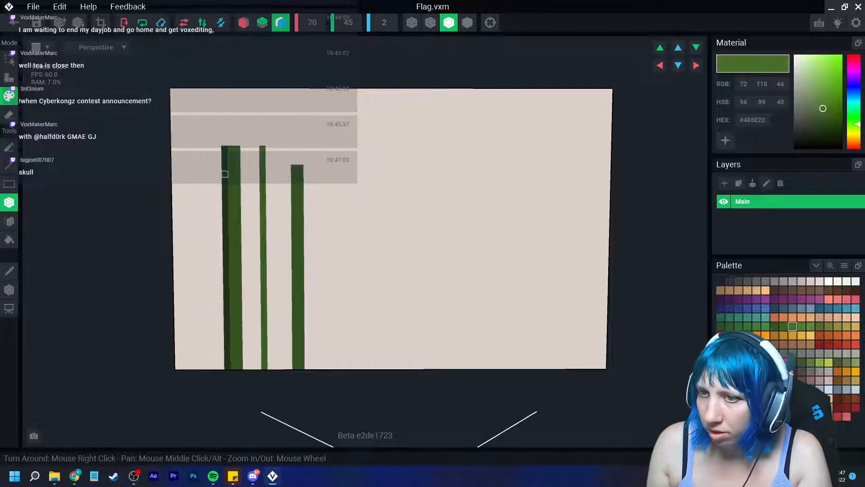
click(224, 174)
click(218, 167)
click(212, 168)
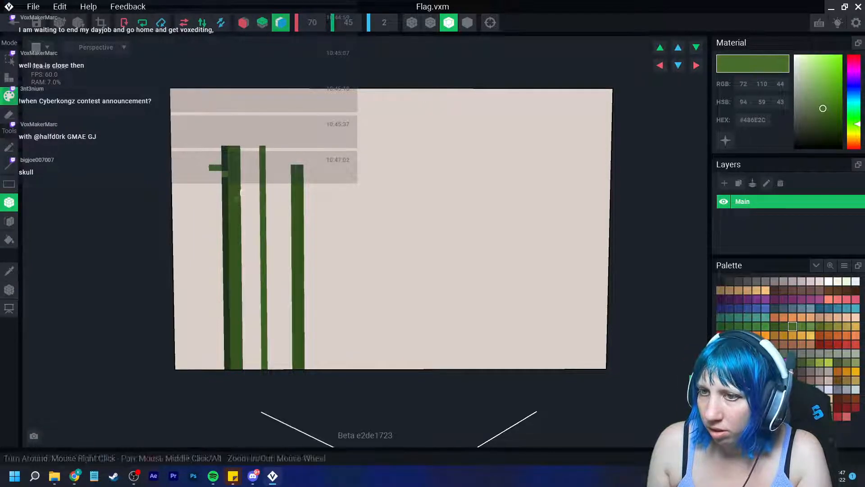
click(244, 193)
click(250, 187)
click(256, 162)
click(249, 149)
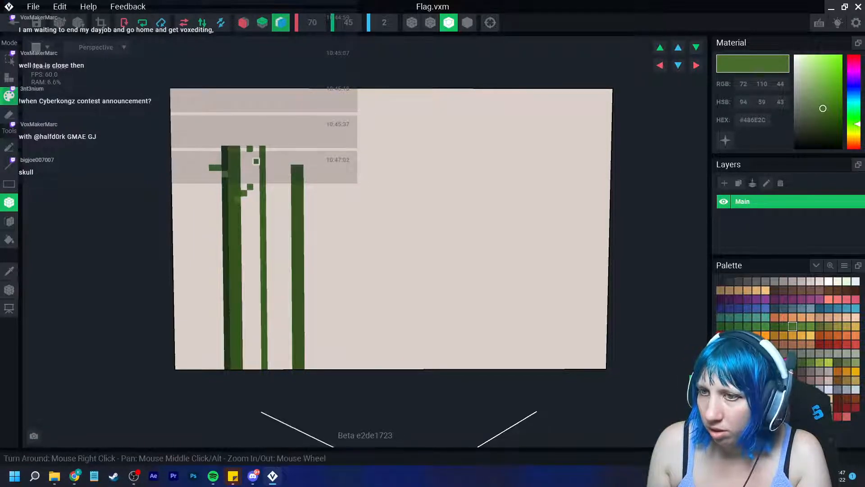
click(250, 155)
click(275, 168)
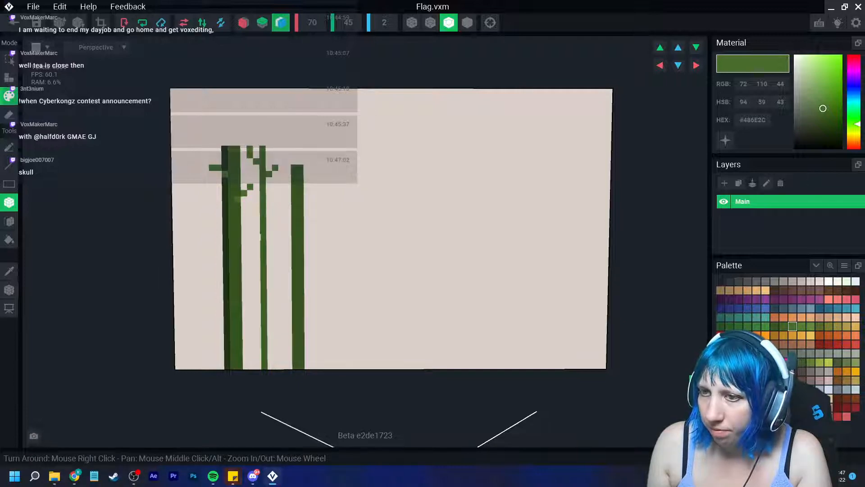
Add more small twigs in the same green along the middle and lower parts of the leftmost and middle stalks.
click(269, 237)
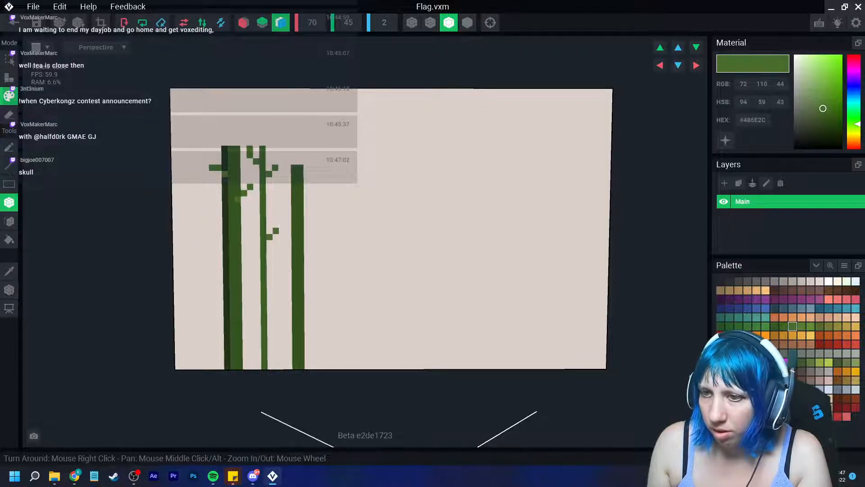
click(275, 243)
click(257, 280)
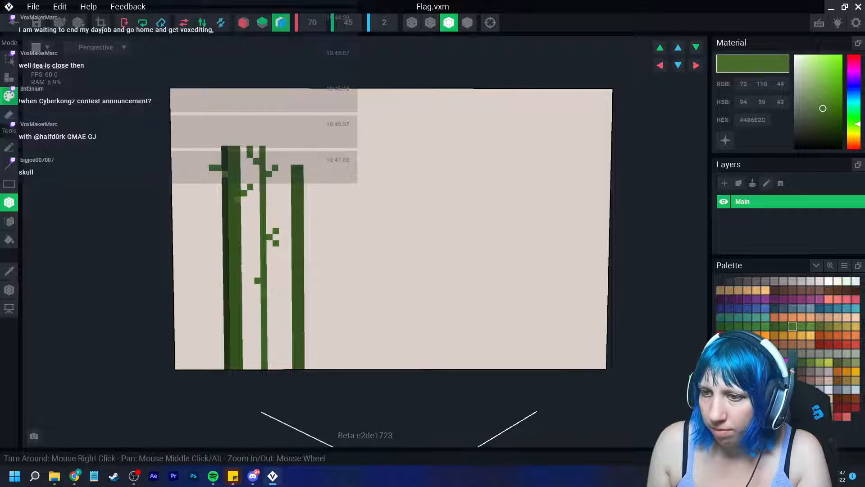
click(251, 275)
click(219, 286)
click(207, 275)
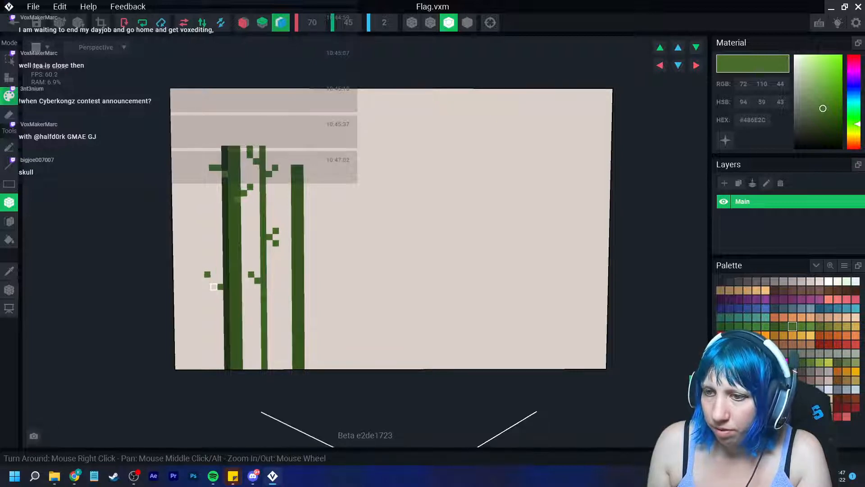
click(213, 287)
click(214, 280)
click(214, 293)
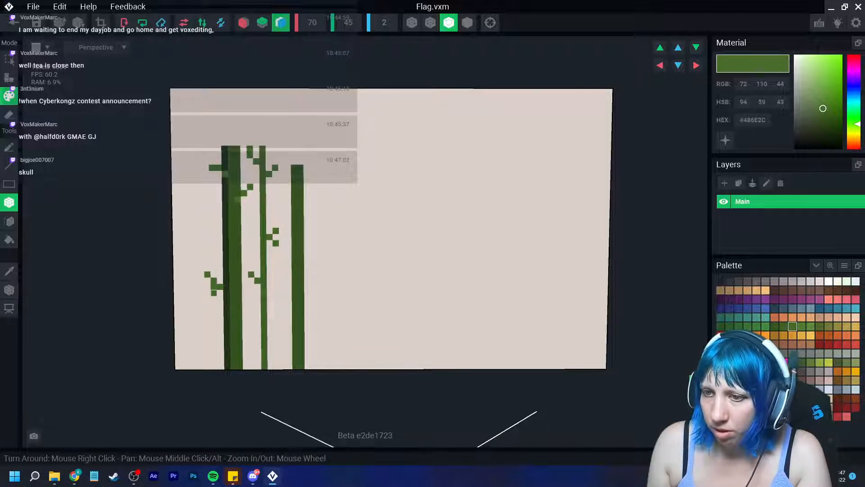
click(251, 293)
click(244, 305)
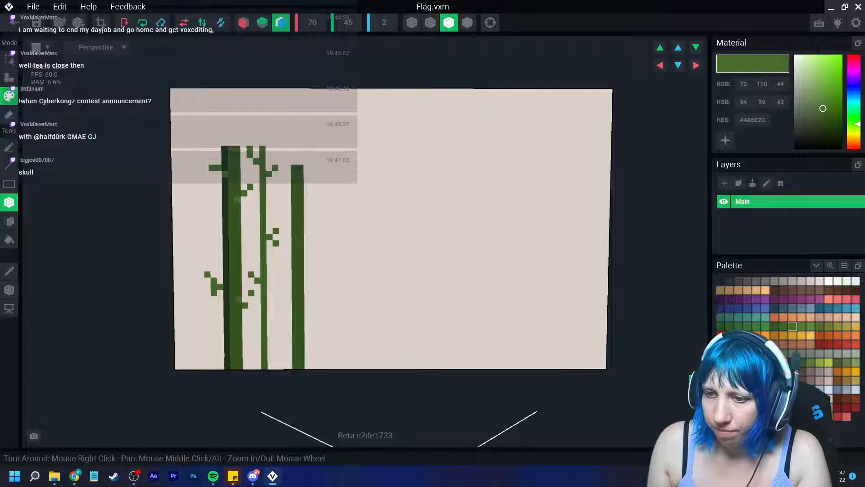
Paint clumps of leaves in the same green around the feet of the leftmost and middle stalks.
click(221, 367)
click(221, 360)
click(220, 355)
click(215, 348)
click(209, 348)
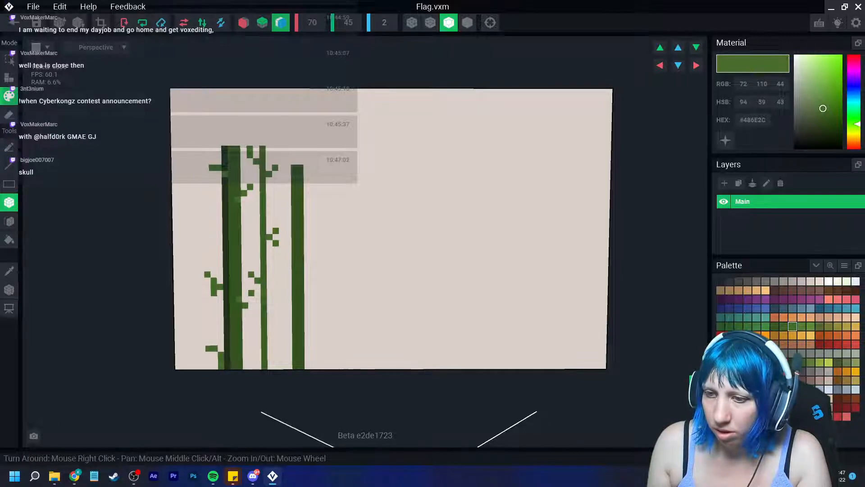
click(208, 366)
click(203, 361)
drag(246, 361, 252, 361)
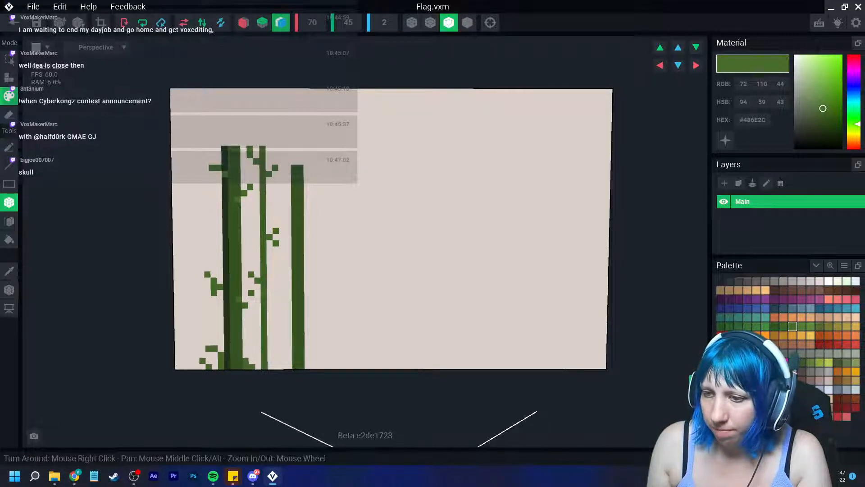
click(252, 354)
click(270, 366)
click(276, 354)
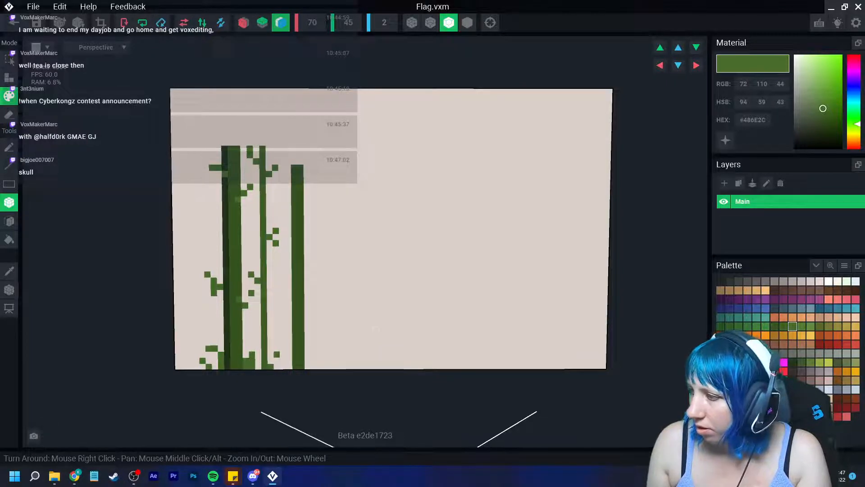
Add a leaf in green #406227 on each side of the third stalk near its foot.
click(784, 325)
click(308, 361)
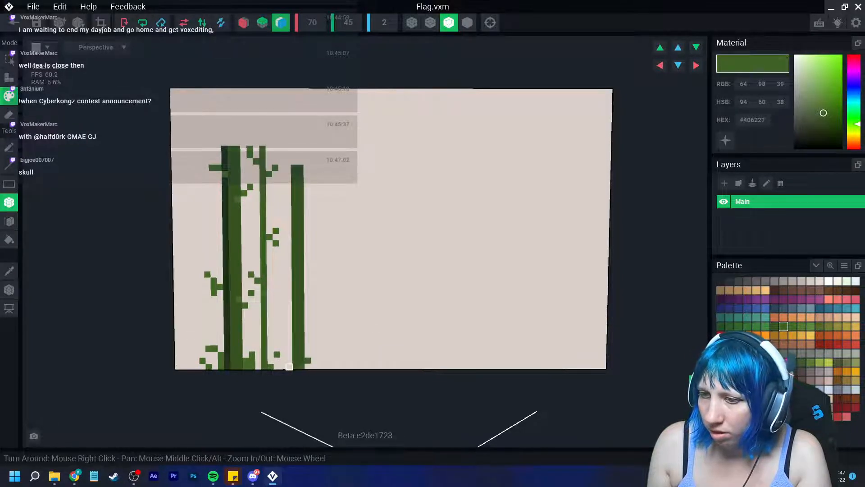
click(289, 361)
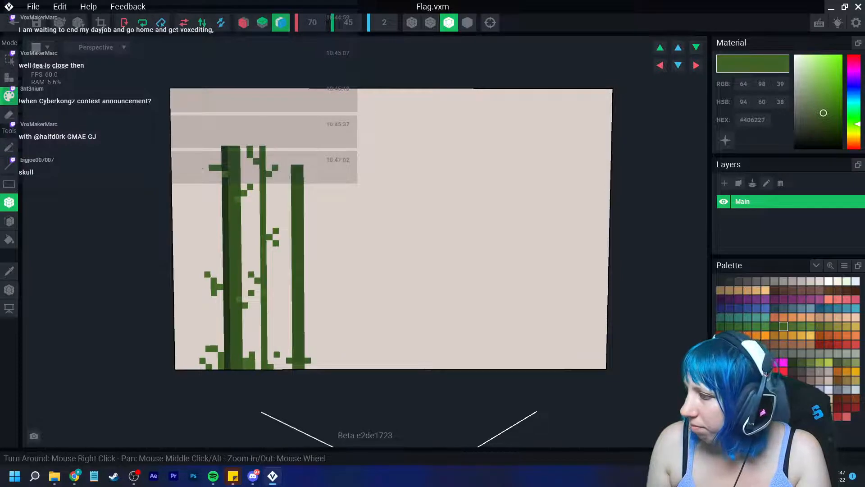
Add small twigs in lighter green #5E793B beside the middle stalk at its lower and upper parts.
click(811, 361)
click(270, 317)
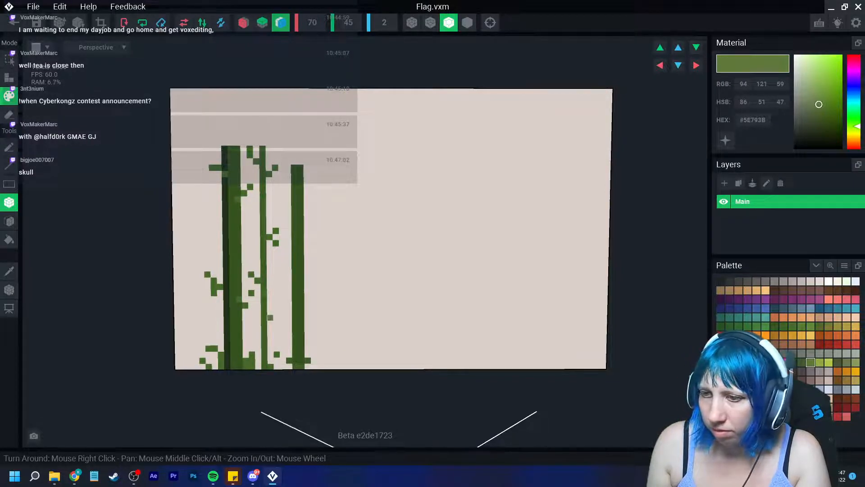
click(276, 317)
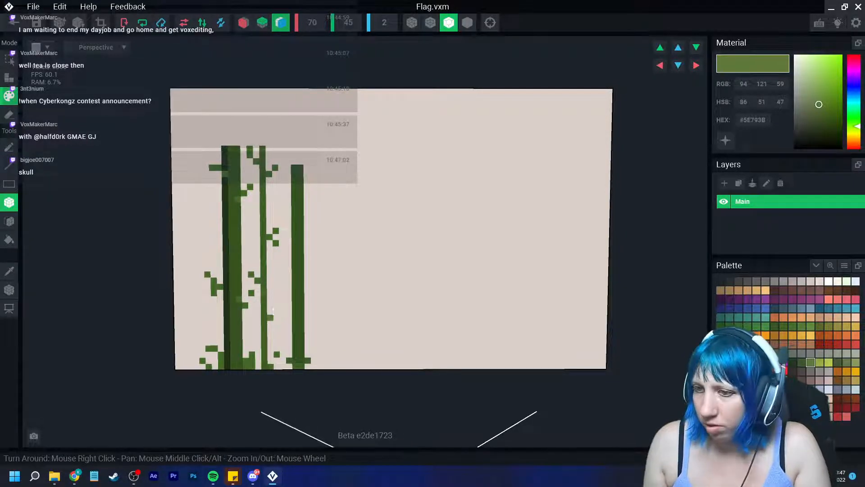
click(275, 205)
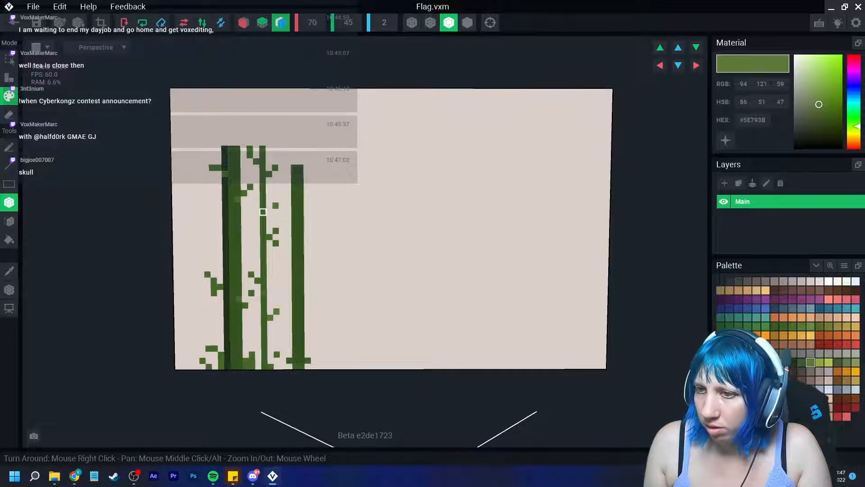
click(257, 212)
Paint twigs in #5E793B on both sides of the third stalk's upper part.
click(282, 212)
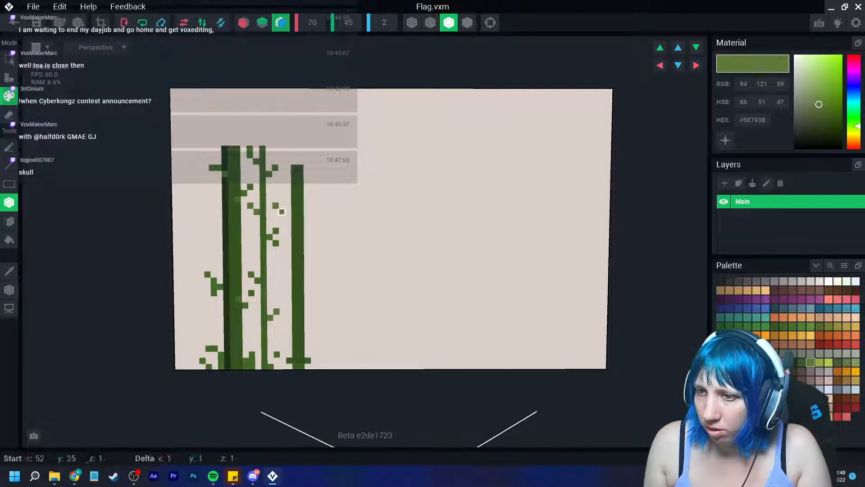
click(289, 218)
click(288, 186)
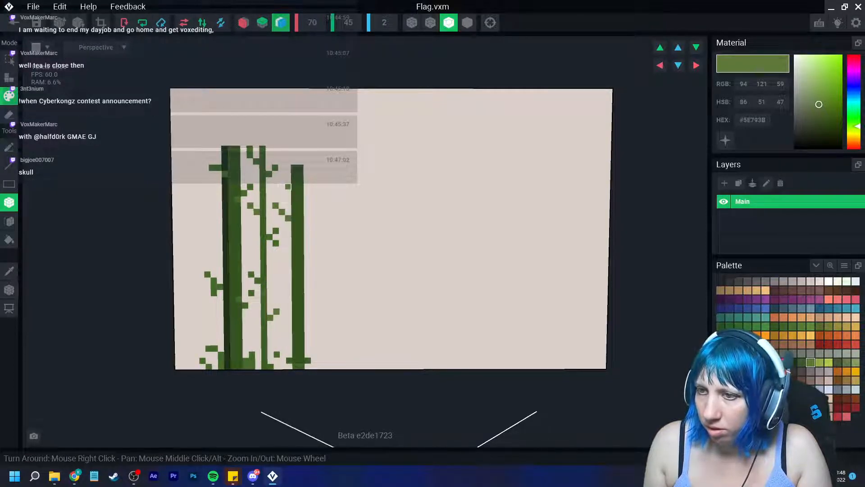
click(289, 193)
click(281, 186)
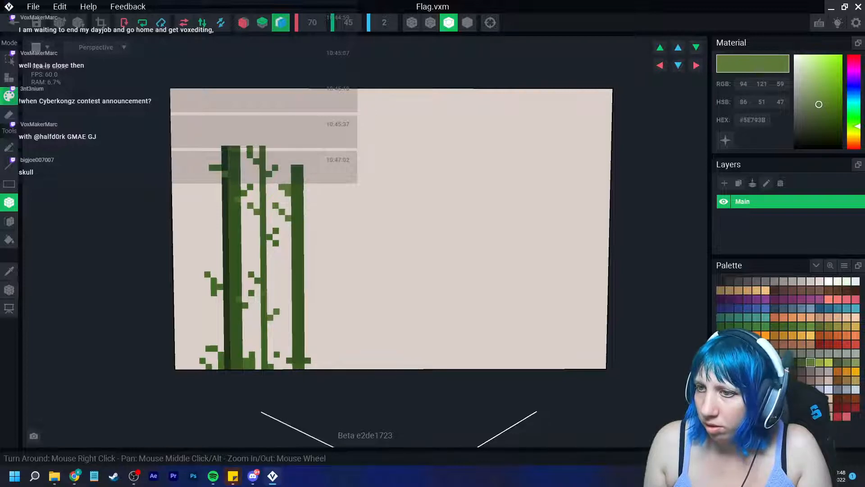
click(313, 186)
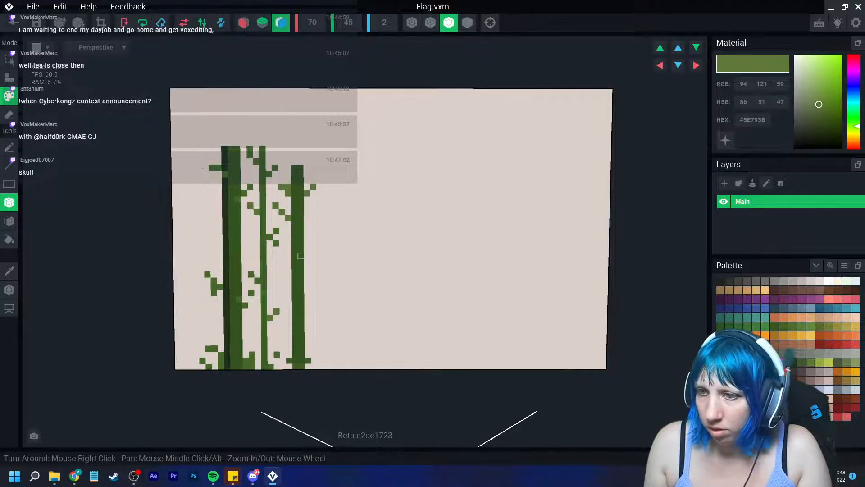
Paint two branching twigs in #5E793B off the third stalk's right side, at its middle and lower parts.
click(311, 256)
click(320, 268)
click(319, 262)
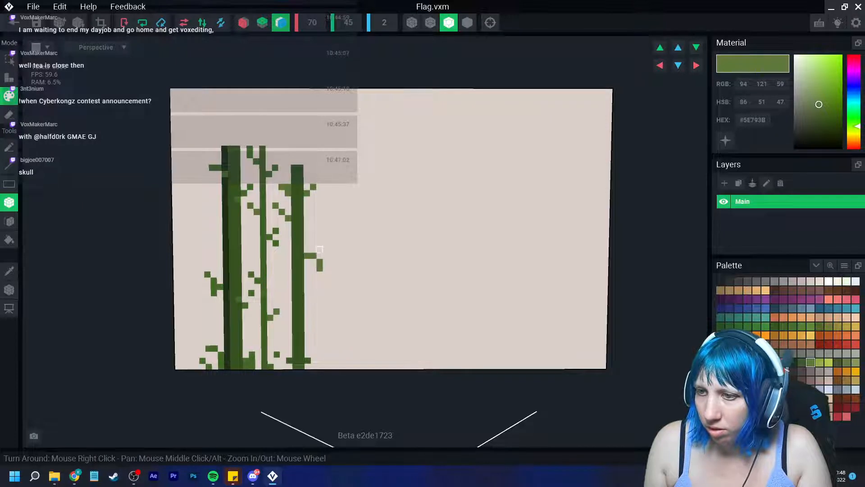
click(325, 255)
click(332, 261)
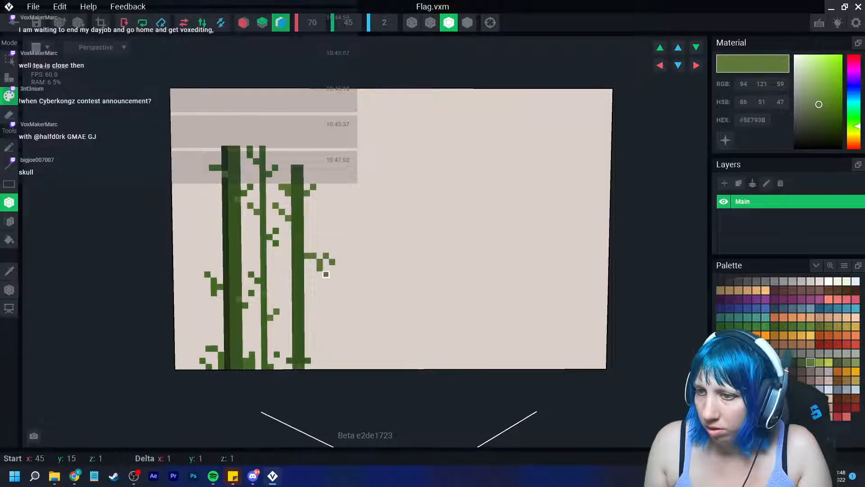
click(308, 310)
click(319, 307)
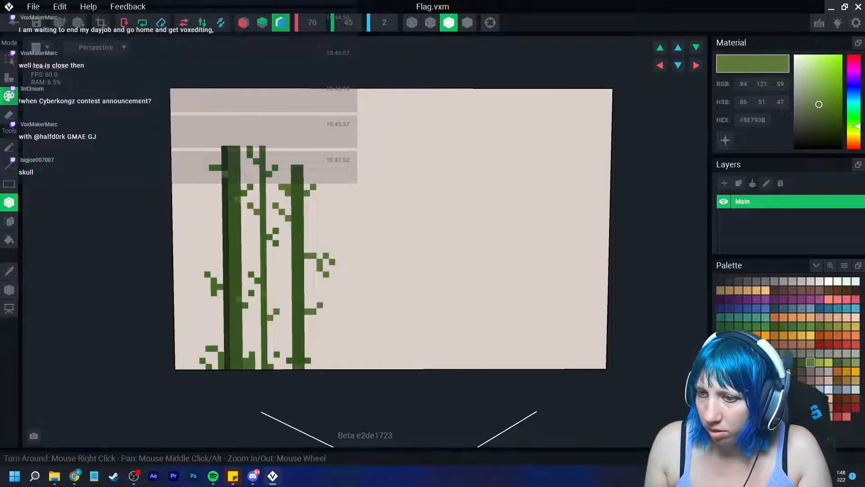
Highlight the third stalk's right column from top to bottom in greyish green #68784C.
click(846, 362)
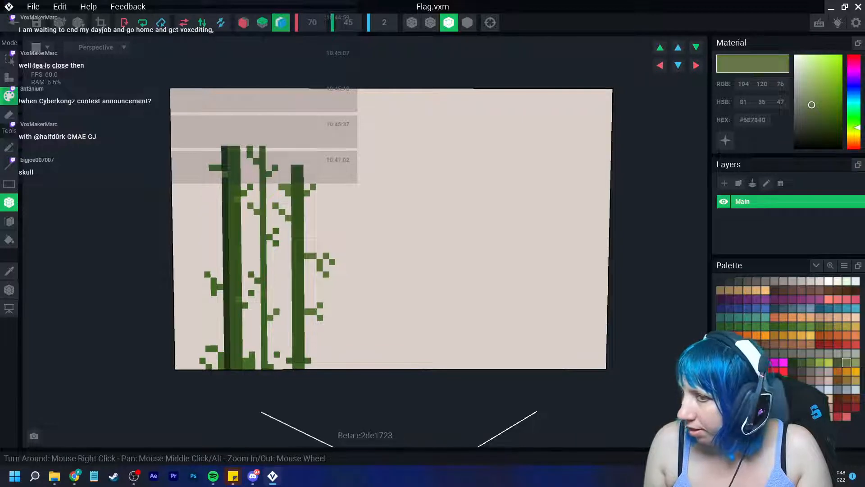
drag(299, 173, 303, 366)
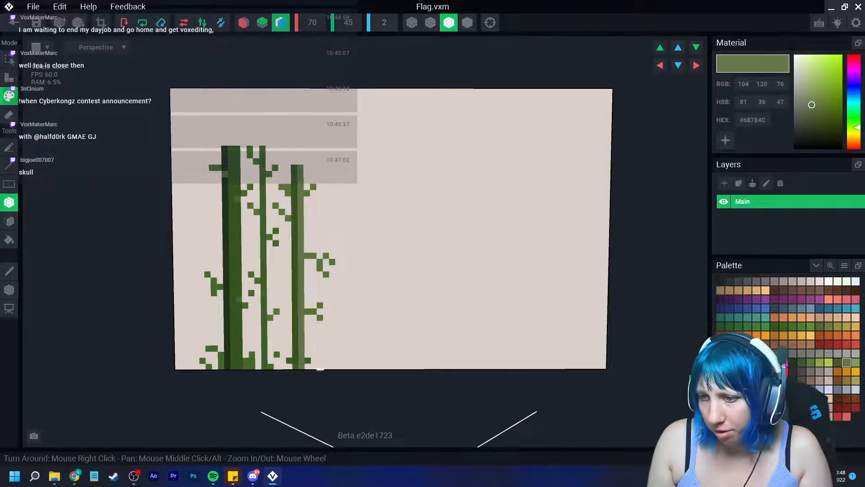
scroll(383, 306, down, 2)
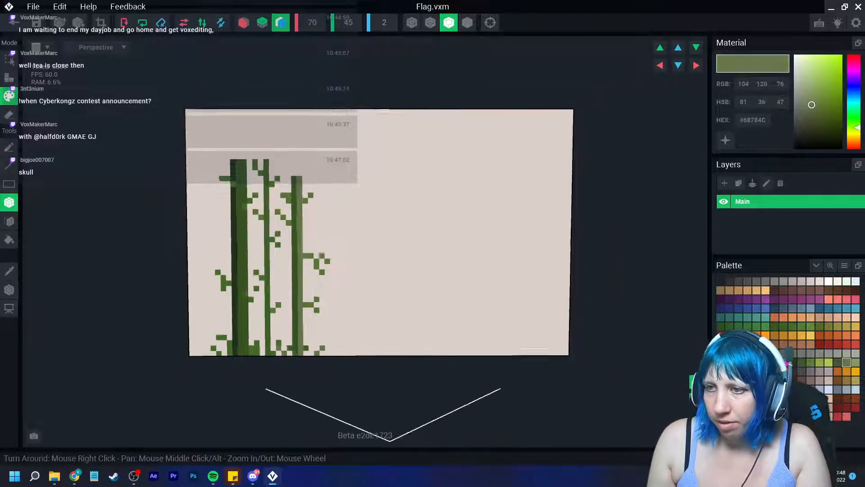
Draw a panda head outline with two filled ears in dark grey #302F2F to the right of the bamboo, using the Pen tool.
right_drag(394, 307, 371, 299)
scroll(371, 299, up, 2)
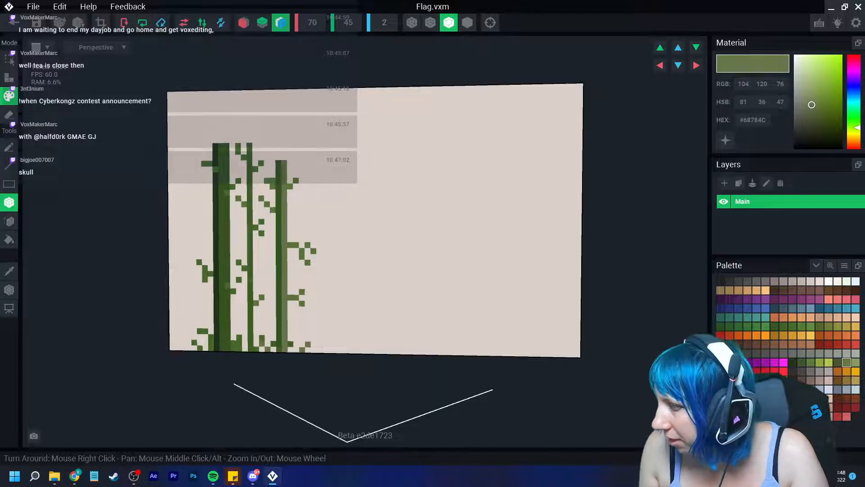
click(729, 281)
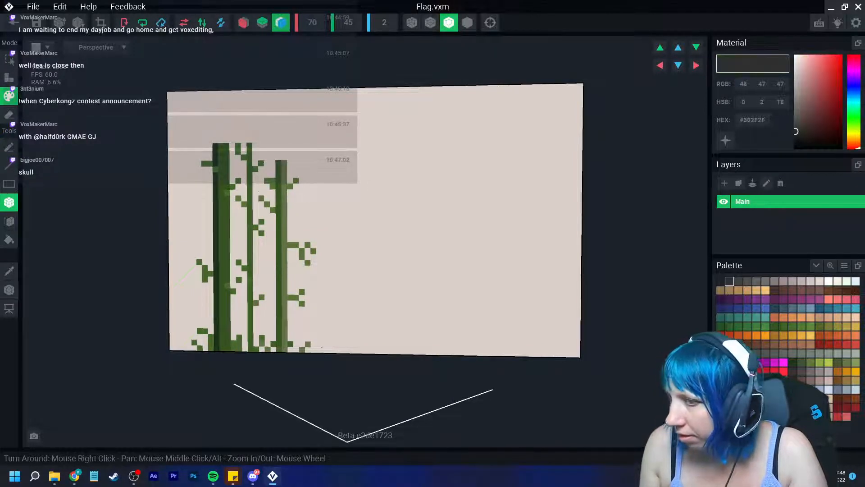
drag(373, 187, 357, 172)
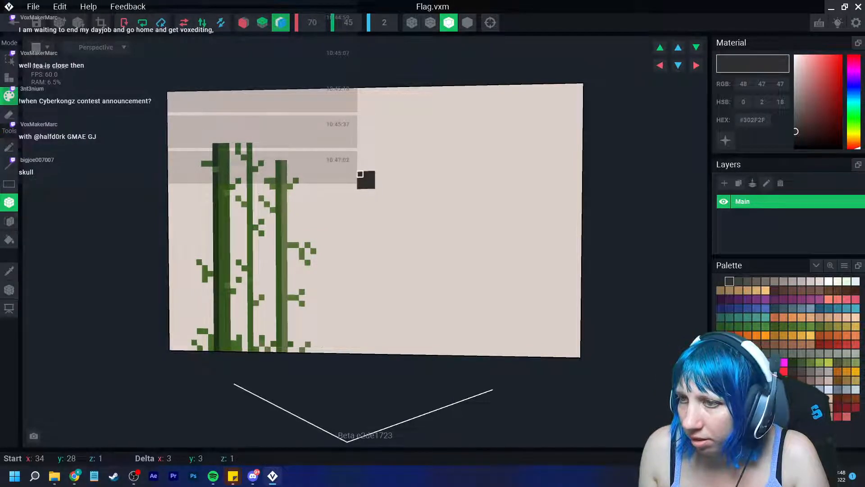
click(9, 147)
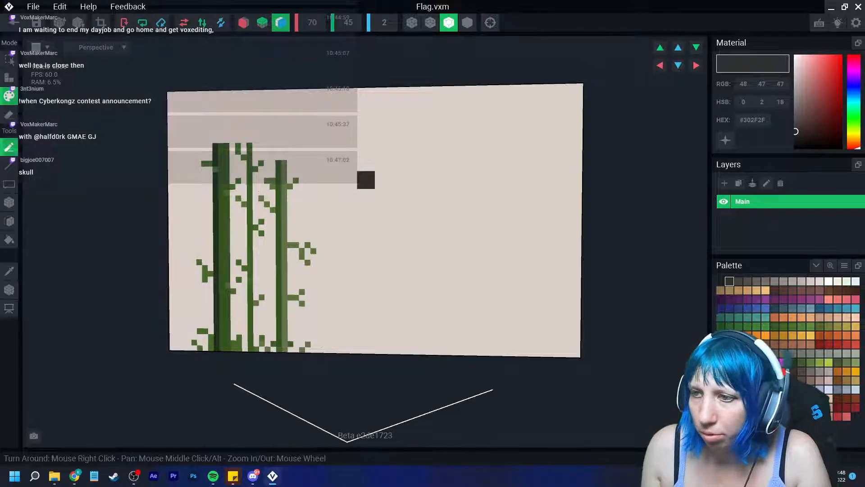
mouse_move(366, 174)
mouse_down()
mouse_move(354, 192)
mouse_move(372, 178)
mouse_move(384, 192)
mouse_move(359, 188)
mouse_move(355, 248)
mouse_move(378, 270)
mouse_move(408, 275)
mouse_up()
drag(383, 197, 444, 203)
mouse_move(432, 192)
mouse_down()
mouse_move(470, 176)
mouse_move(453, 198)
mouse_move(444, 185)
mouse_move(463, 186)
mouse_move(460, 218)
mouse_move(437, 269)
mouse_move(421, 274)
mouse_up()
drag(469, 188, 469, 191)
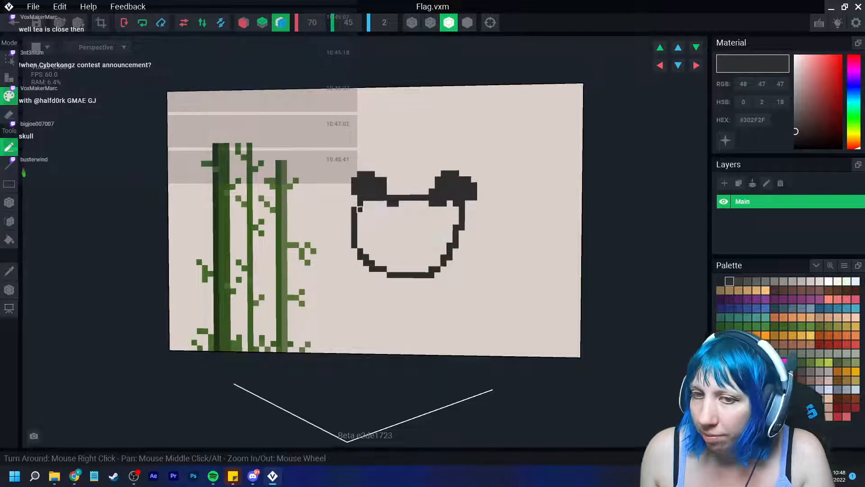
Draw the panda's two dark eye patches with light eye openings, plus its nose and mouth, in dark grey #302F2F.
mouse_move(372, 221)
mouse_down()
mouse_move(367, 238)
mouse_move(400, 225)
mouse_move(370, 230)
mouse_move(423, 228)
mouse_move(444, 241)
mouse_move(432, 214)
mouse_move(437, 233)
mouse_up()
click(431, 221)
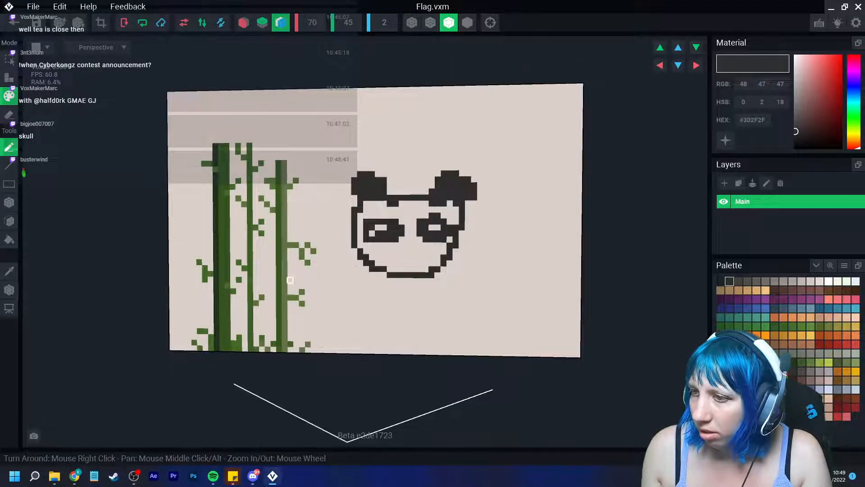
scroll(419, 251, up, 4)
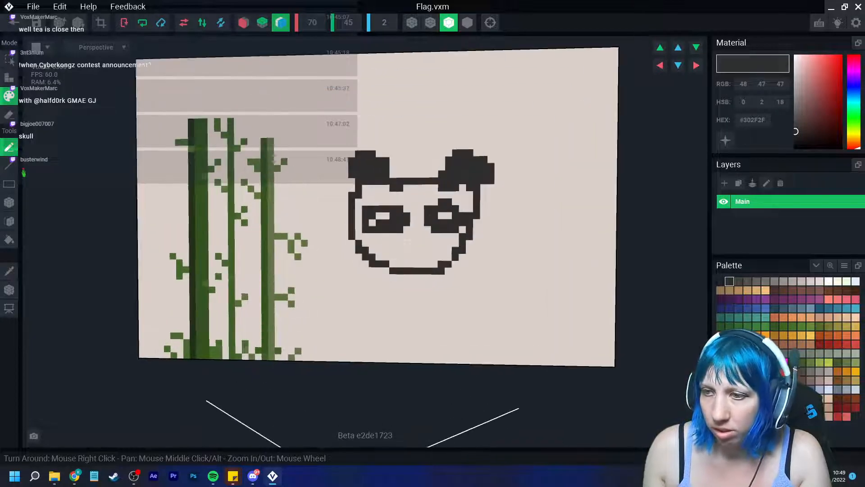
click(413, 236)
drag(420, 244, 398, 256)
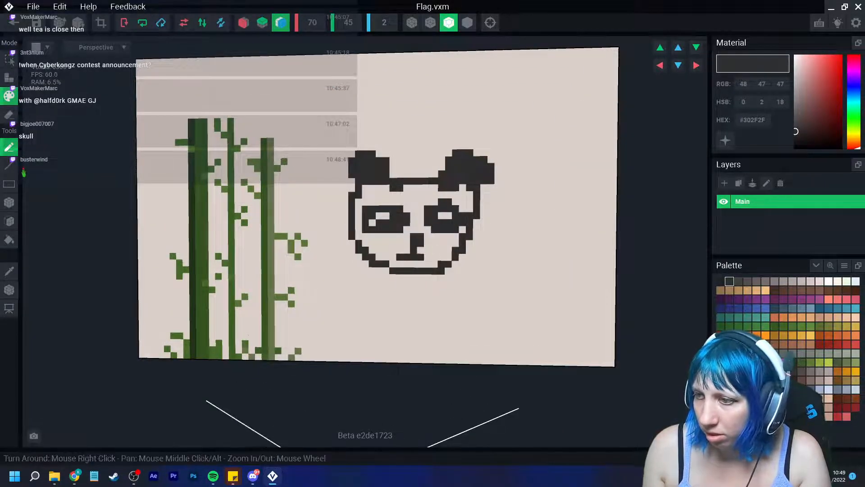
Add the right corner of the panda's mouth in #302F2F and touch up the right eye's opening with the sampled beige #E7DAD4.
click(428, 250)
right_drag(399, 250, 392, 272)
click(9, 271)
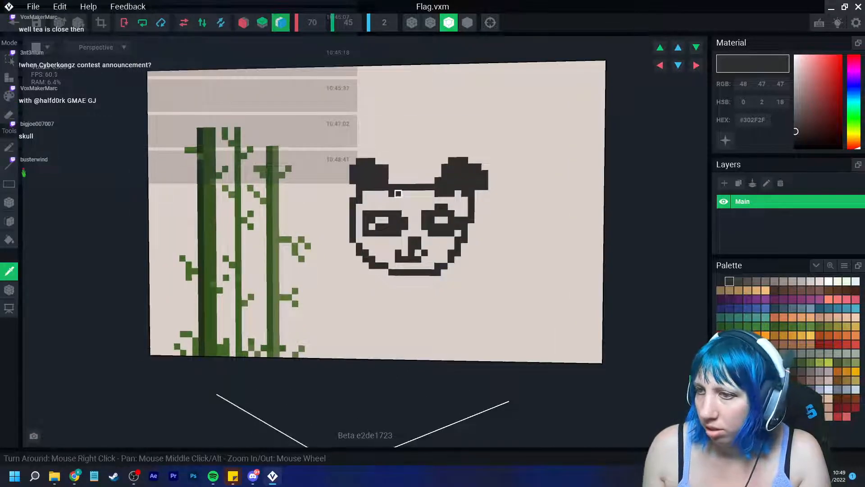
click(412, 201)
mouse_move(428, 226)
right_down()
mouse_move(357, 249)
mouse_move(352, 284)
right_up()
scroll(352, 285, up, 5)
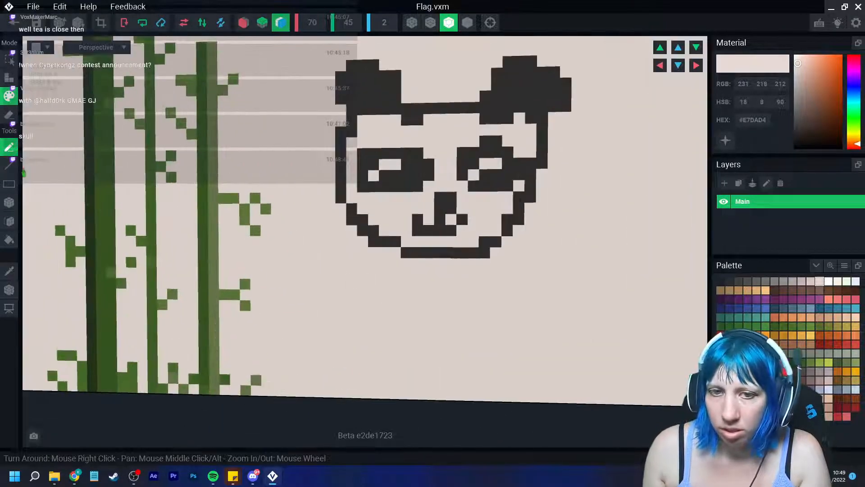
Outline the panda's shoulders and two inward-curling arms below the head, using the dark grey #302F2F sampled from the drawing.
click(9, 271)
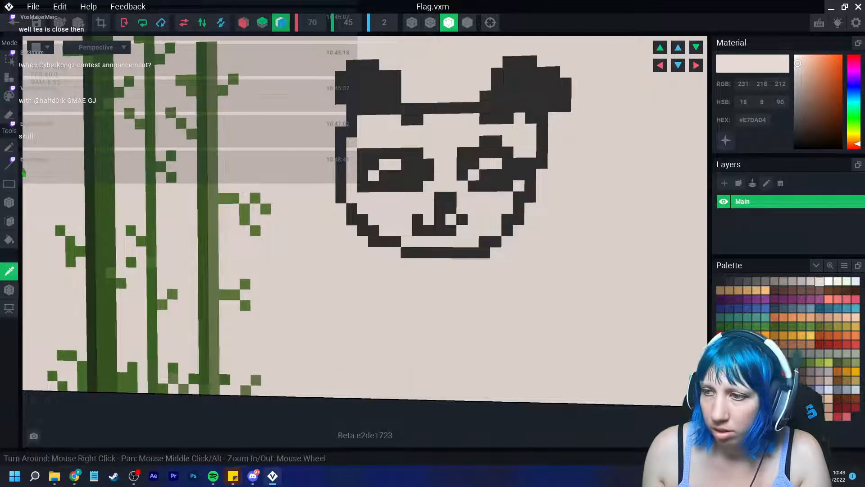
click(352, 220)
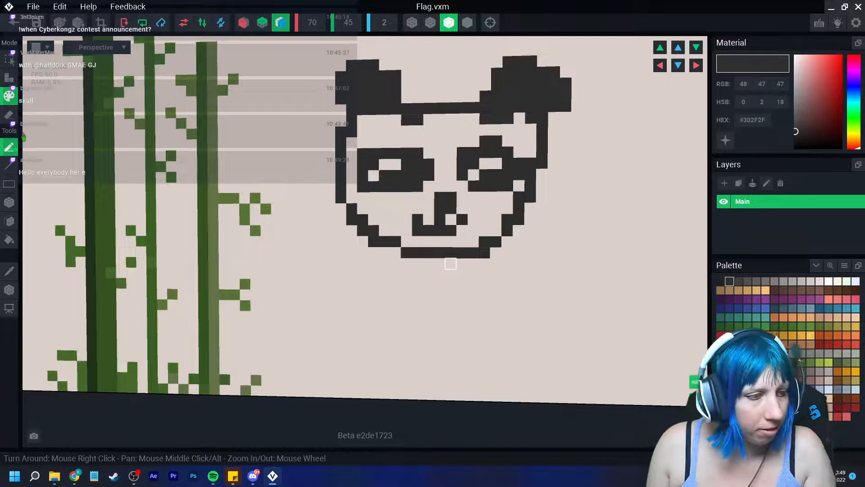
scroll(445, 244, down, 2)
scroll(445, 244, up, 3)
middle_drag(445, 243, 488, 207)
scroll(488, 166, down, 3)
mouse_move(417, 195)
mouse_down()
mouse_move(367, 216)
mouse_move(412, 287)
mouse_move(430, 287)
mouse_up()
mouse_move(529, 205)
mouse_down()
mouse_move(581, 205)
mouse_move(604, 261)
mouse_move(557, 270)
mouse_up()
mouse_move(426, 241)
mouse_down()
mouse_move(444, 271)
mouse_move(434, 288)
mouse_up()
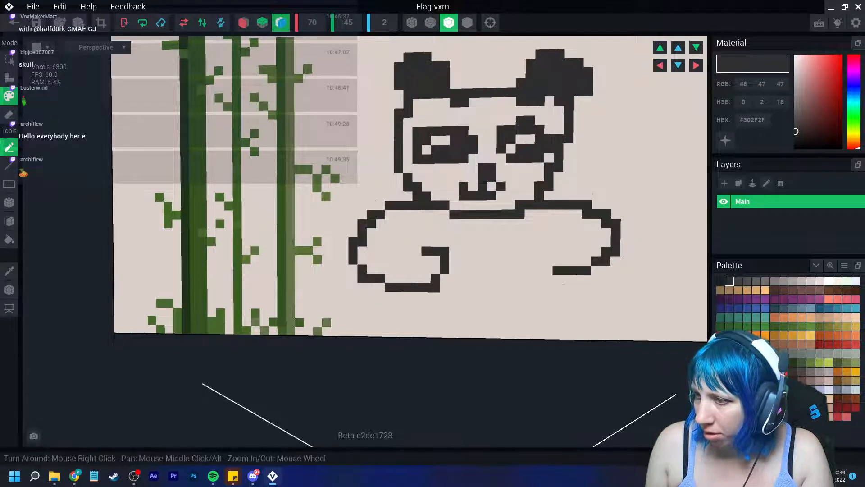
mouse_move(520, 242)
mouse_down()
mouse_move(521, 266)
mouse_move(567, 270)
mouse_up()
drag(529, 242, 538, 242)
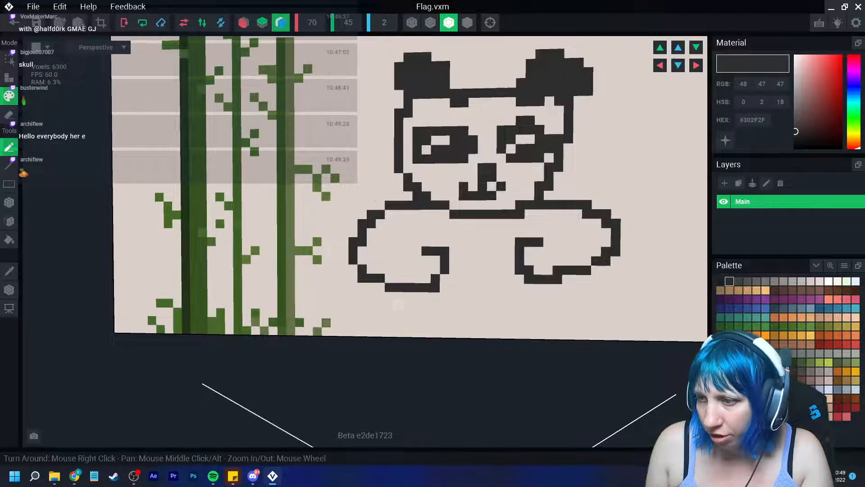
Outline the panda's two legs and rounded feet in dark grey #302F2F, from the arms down to the flag's bottom edge.
mouse_move(372, 285)
mouse_down()
mouse_move(362, 308)
mouse_move(380, 332)
mouse_up()
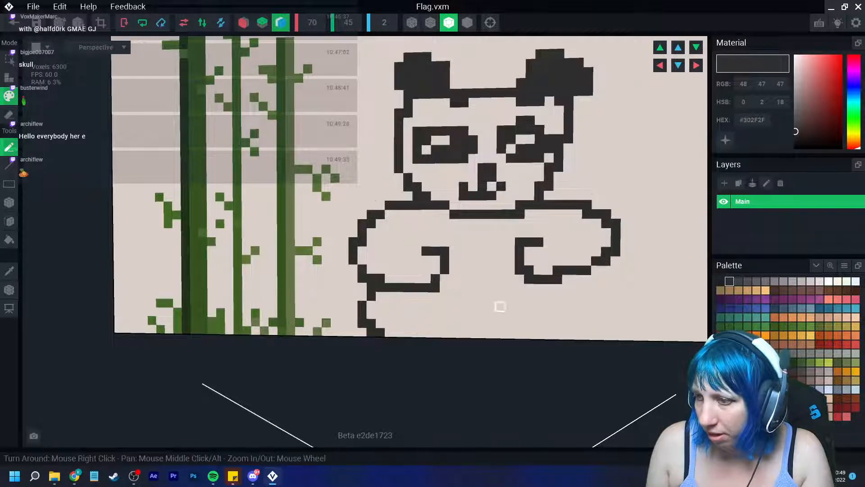
mouse_move(444, 334)
mouse_down()
mouse_move(439, 301)
mouse_move(491, 335)
mouse_move(549, 299)
mouse_move(565, 336)
mouse_up()
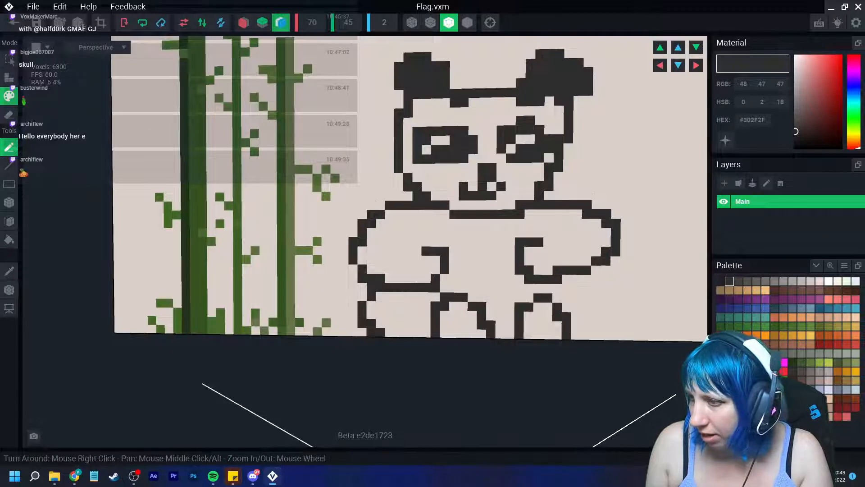
mouse_move(601, 266)
mouse_down()
mouse_move(622, 315)
mouse_move(606, 335)
mouse_up()
mouse_move(566, 315)
mouse_down()
mouse_move(574, 332)
mouse_move(595, 335)
mouse_up()
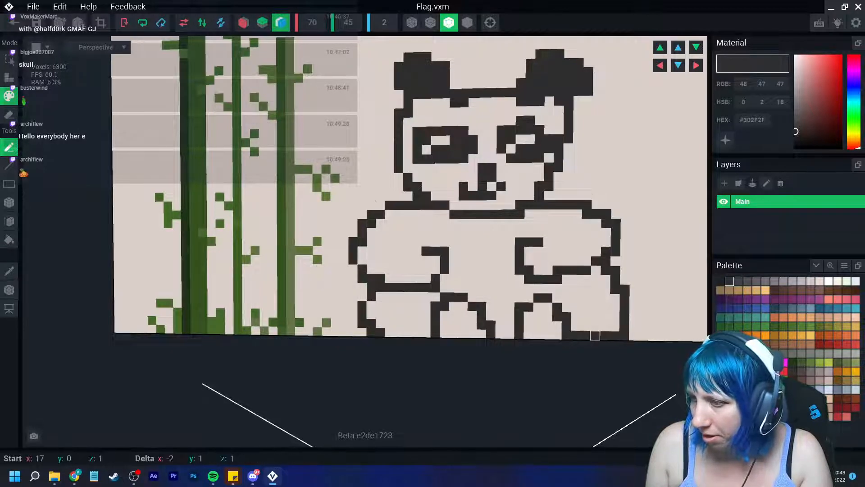
Fill the inside of both panda feet with near-black #1F1F1F.
right_drag(595, 360, 540, 356)
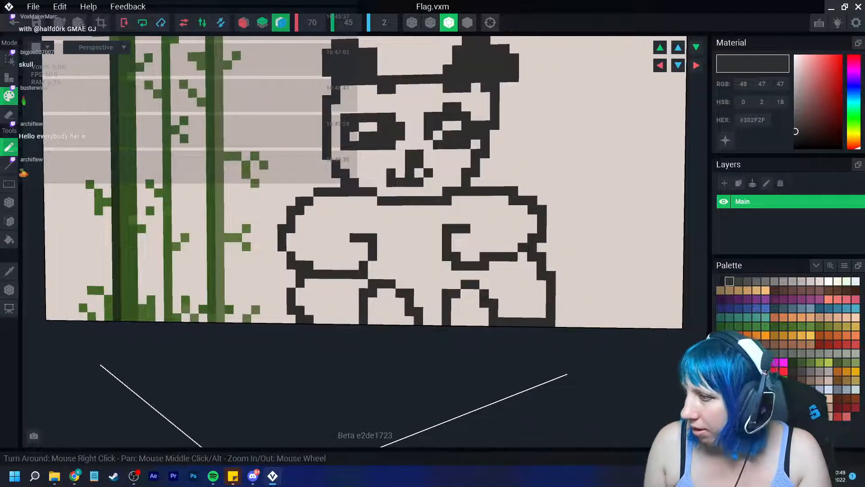
click(720, 280)
click(381, 293)
mouse_move(381, 293)
mouse_down()
mouse_move(396, 295)
mouse_move(399, 318)
mouse_move(418, 320)
mouse_up()
mouse_move(451, 293)
mouse_down()
mouse_move(455, 321)
mouse_move(468, 298)
mouse_move(489, 318)
mouse_up()
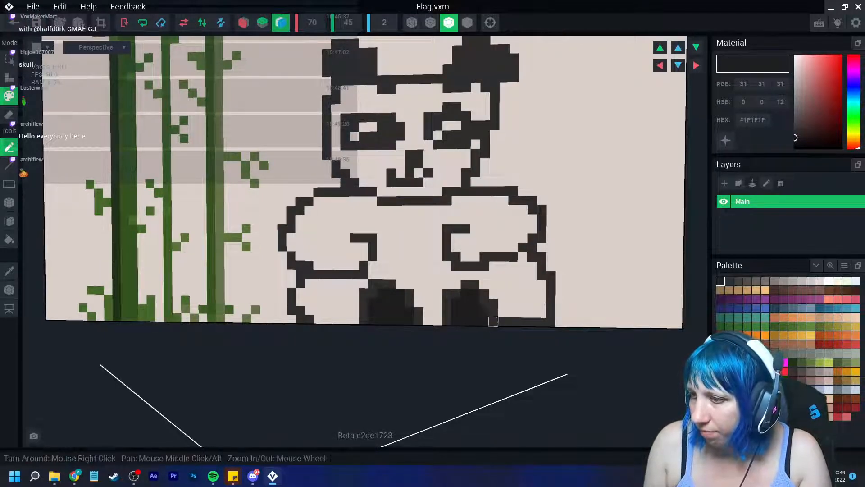
Shade the panda's ears, eye patches and nose with near-black #1F1F1F.
middle_drag(488, 318, 481, 396)
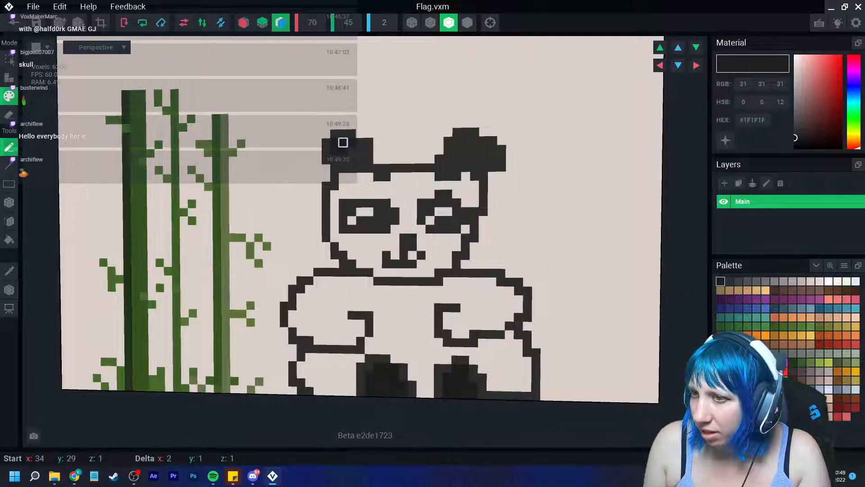
mouse_move(439, 167)
mouse_down()
mouse_move(473, 147)
mouse_move(455, 166)
mouse_up()
drag(381, 229, 361, 237)
mouse_move(421, 212)
mouse_down()
mouse_move(422, 219)
mouse_move(425, 199)
mouse_move(465, 220)
mouse_move(455, 228)
mouse_up()
scroll(453, 230, down, 5)
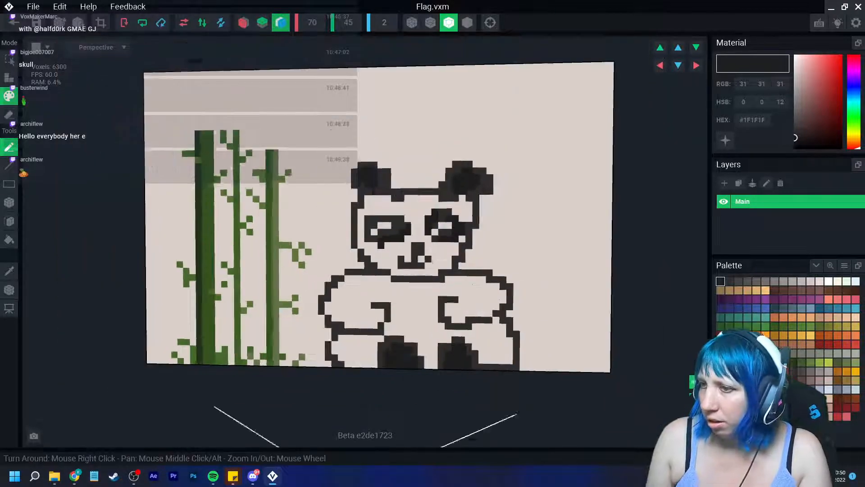
scroll(406, 247, up, 4)
mouse_move(406, 247)
mouse_down()
mouse_move(412, 239)
mouse_move(413, 246)
mouse_up()
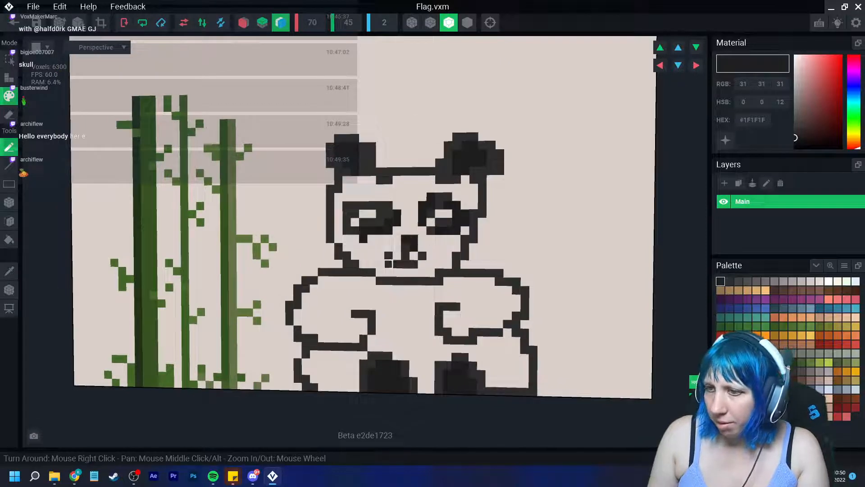
Fill both of the panda's paws and forearms with near-black #1F1F1F.
middle_drag(372, 315, 377, 275)
mouse_move(372, 281)
mouse_down()
mouse_move(360, 298)
mouse_move(328, 299)
mouse_move(352, 298)
mouse_move(347, 288)
mouse_move(331, 290)
mouse_move(344, 290)
mouse_up()
mouse_move(453, 273)
mouse_down()
mouse_move(461, 291)
mouse_move(487, 275)
mouse_move(479, 275)
mouse_up()
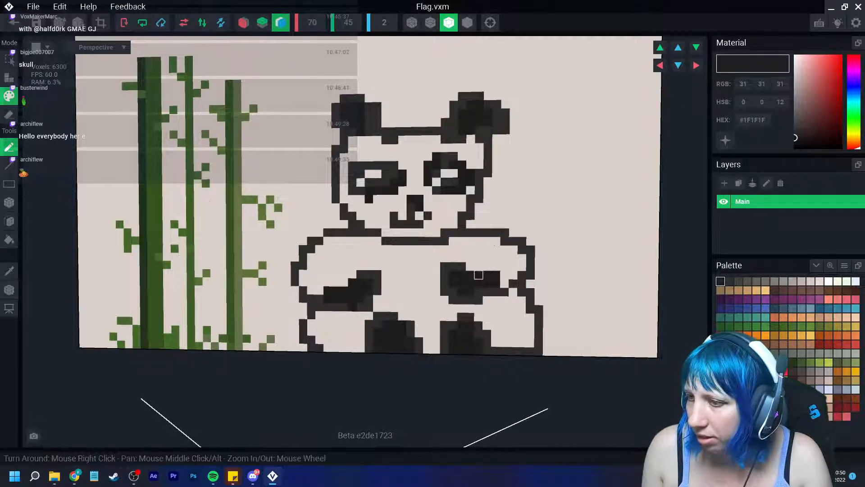
click(505, 283)
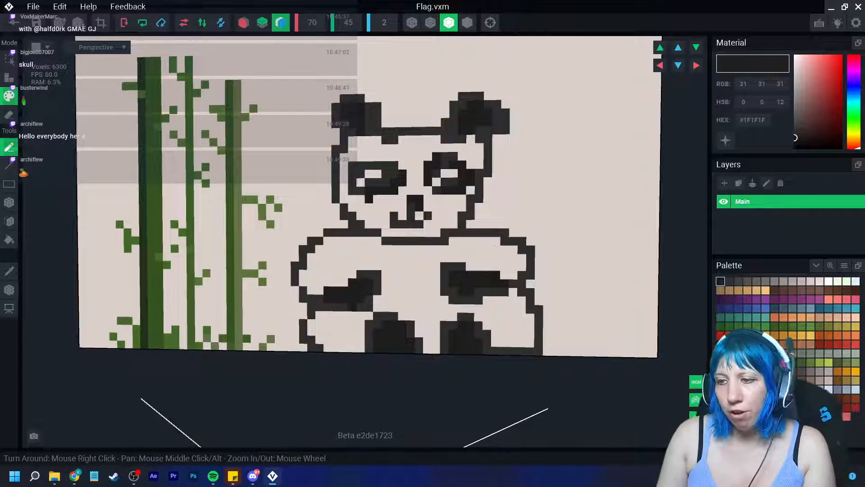
Fill the lower part of both panda legs beside the feet with near-black #1F1F1F.
drag(344, 347, 369, 348)
mouse_move(495, 333)
mouse_down()
mouse_move(511, 343)
mouse_move(484, 343)
mouse_move(529, 343)
mouse_move(500, 344)
mouse_move(526, 334)
mouse_up()
key(ctrl+z)
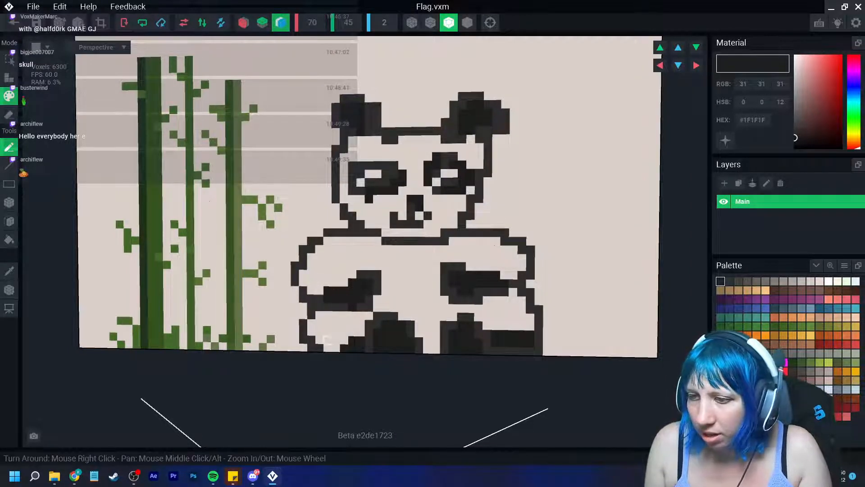
mouse_move(326, 340)
mouse_down()
mouse_move(320, 333)
mouse_move(336, 347)
mouse_move(309, 325)
mouse_move(312, 332)
mouse_up()
Fill the outer side of both upper arms with near-black #1F1F1F, joining the shoulders to the forearms.
mouse_move(311, 274)
mouse_down()
mouse_move(315, 288)
mouse_move(318, 266)
mouse_up()
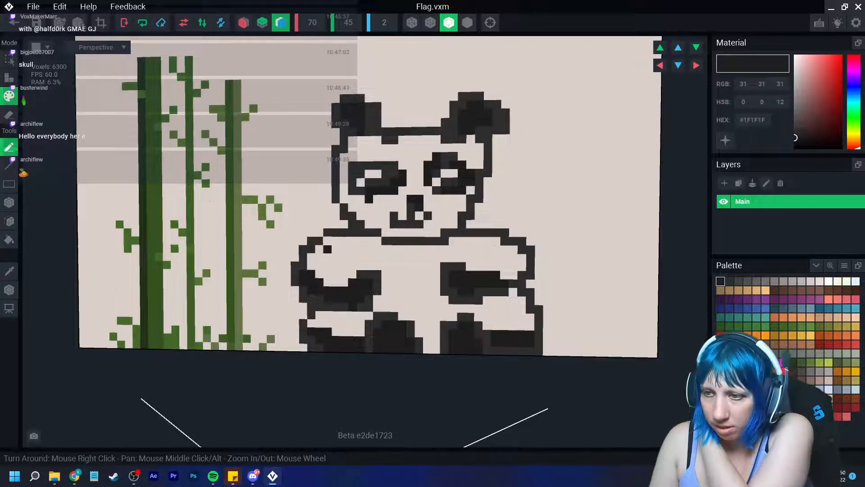
mouse_move(328, 249)
mouse_down()
mouse_move(333, 288)
mouse_move(318, 252)
mouse_move(310, 264)
mouse_up()
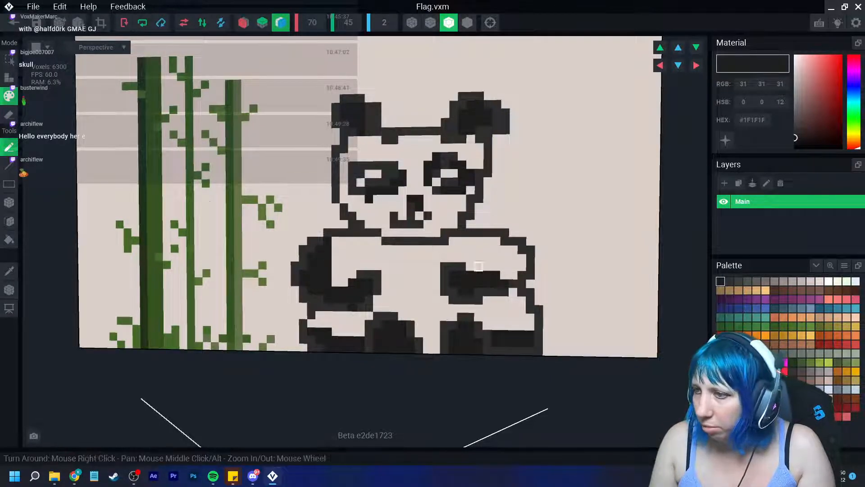
mouse_move(478, 266)
mouse_down()
mouse_move(496, 268)
mouse_move(504, 252)
mouse_move(521, 258)
mouse_up()
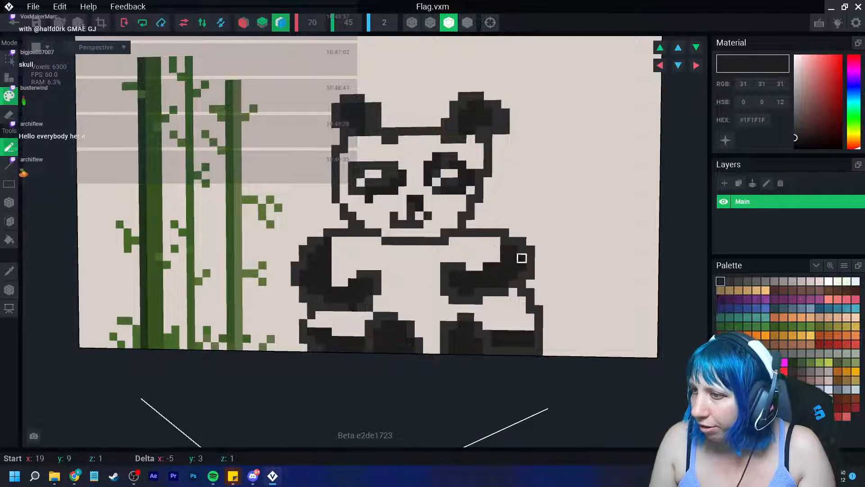
scroll(521, 257, down, 6)
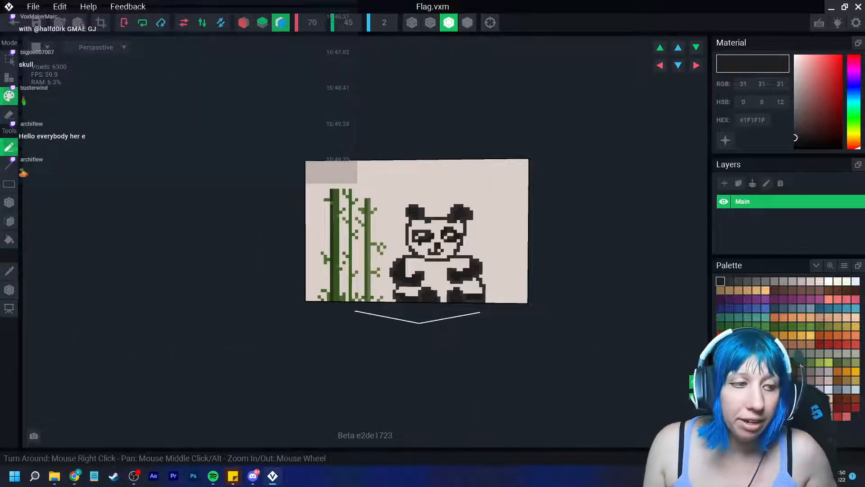
scroll(439, 290, up, 4)
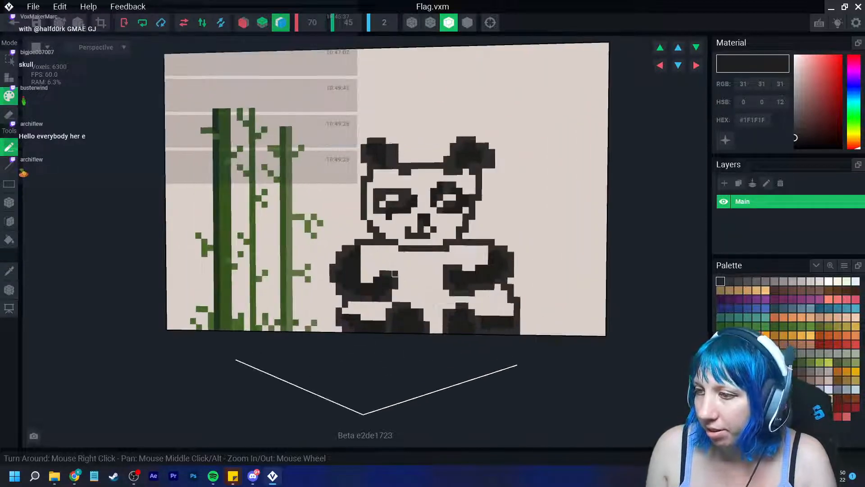
click(363, 281)
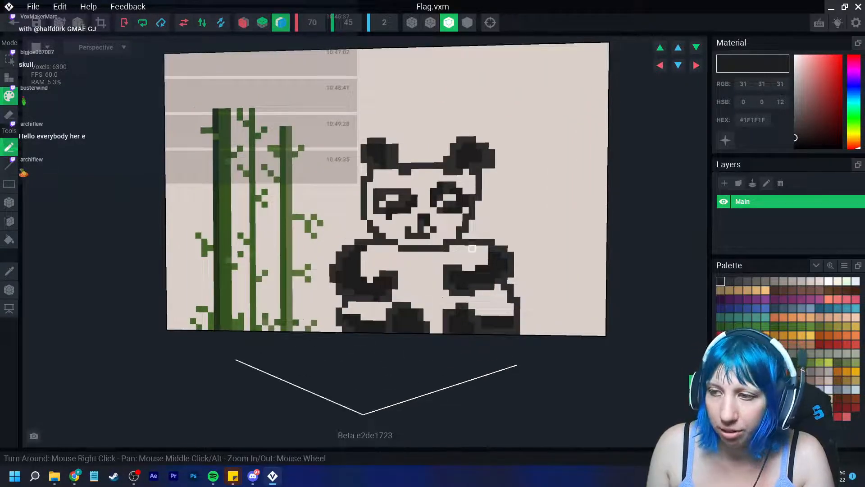
Paint a near-black #1F1F1F band across the panda's upper chest, connecting the two shoulders below the head.
scroll(485, 255, down, 3)
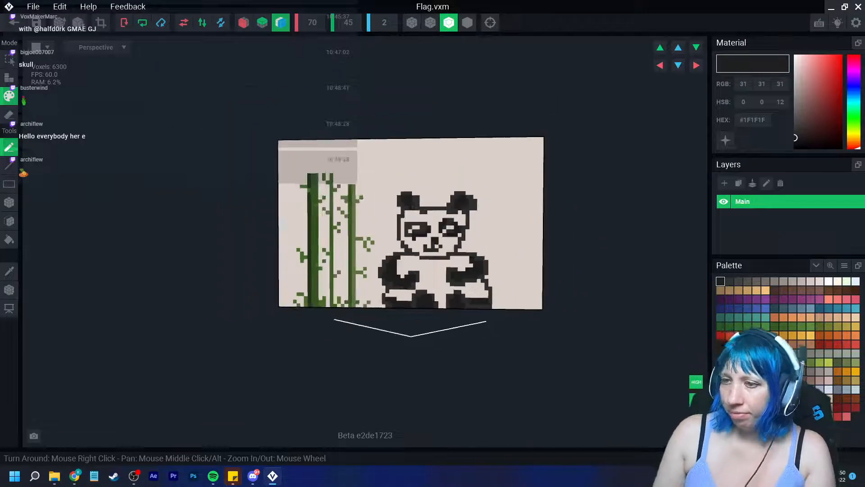
scroll(375, 336, up, 4)
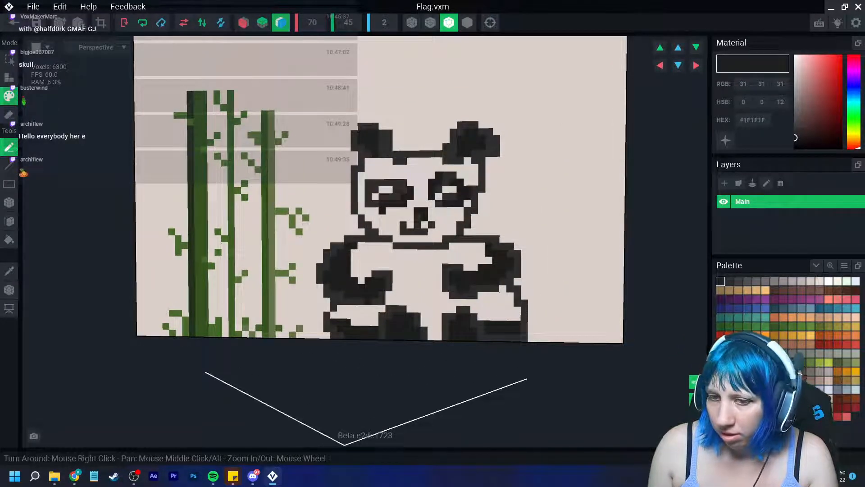
mouse_move(361, 246)
mouse_down()
mouse_move(488, 246)
mouse_move(389, 253)
mouse_move(446, 260)
mouse_move(468, 252)
mouse_up()
scroll(444, 275, down, 5)
scroll(409, 313, up, 3)
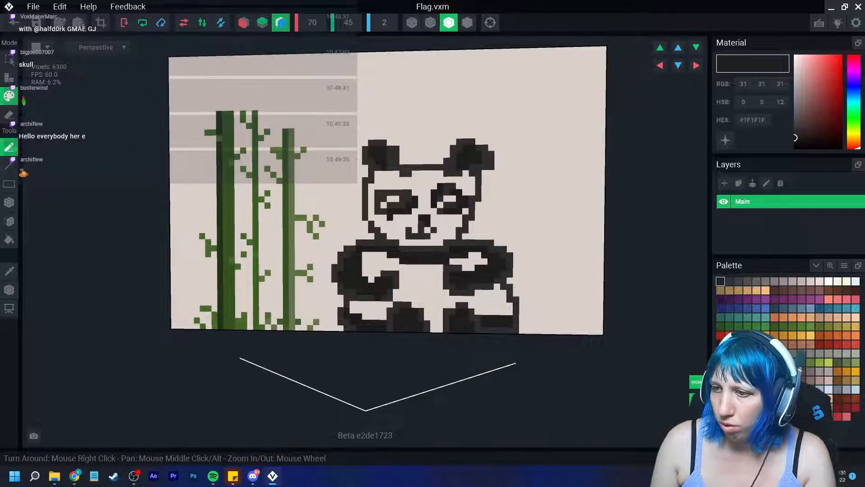
scroll(341, 316, down, 4)
scroll(340, 315, up, 5)
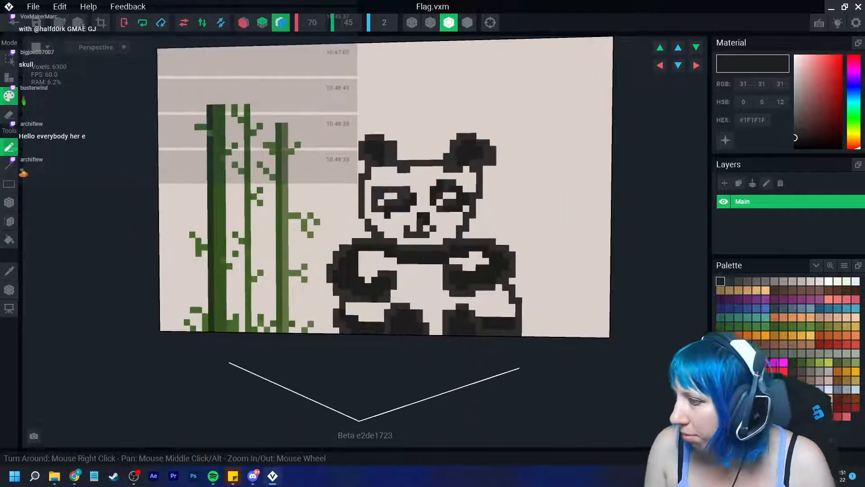
click(792, 362)
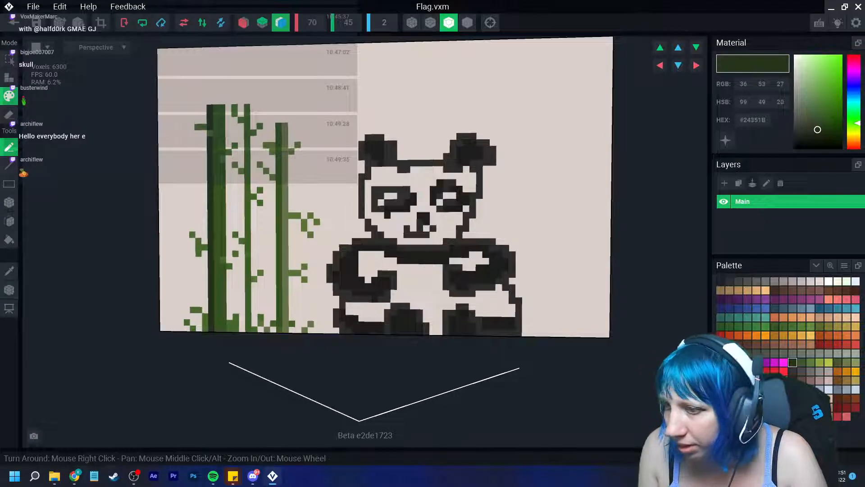
drag(393, 254, 403, 294)
key(ctrl+z)
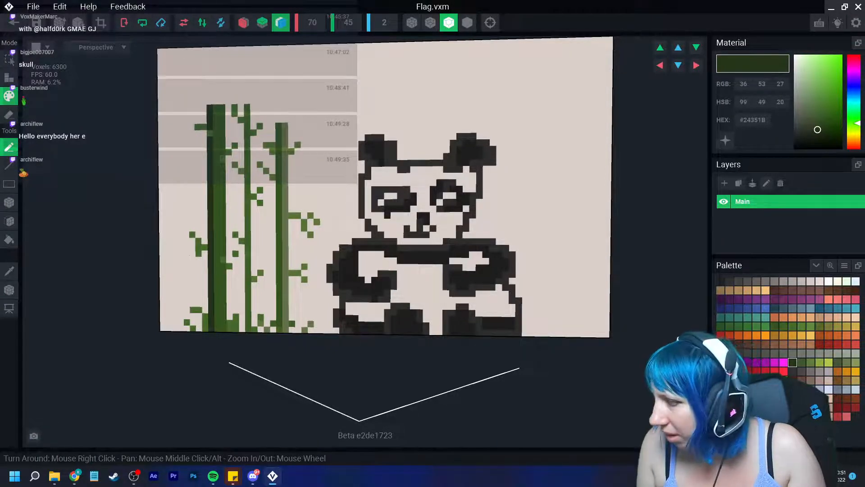
Paint a slanted bamboo stalk in #475636 from below the panda's chin past its left paw down to the left foot.
click(838, 362)
mouse_move(394, 255)
mouse_down()
mouse_move(407, 295)
mouse_move(419, 293)
mouse_up()
key(ctrl+z)
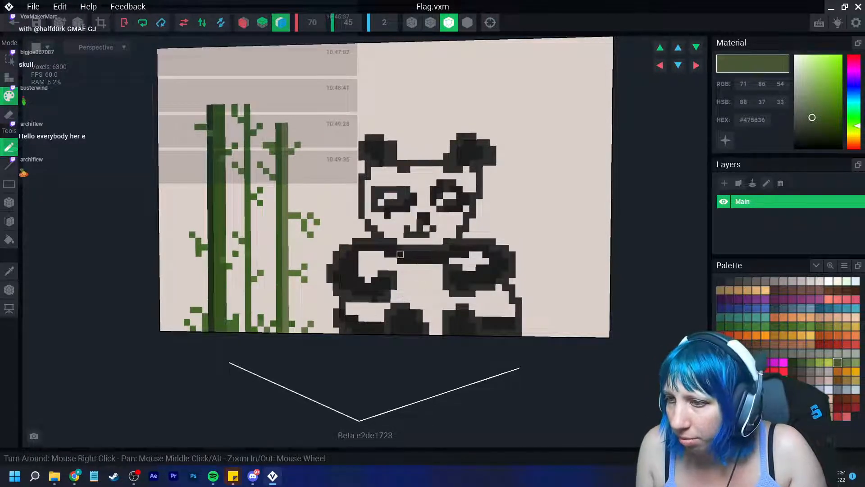
mouse_move(400, 254)
mouse_down()
mouse_move(407, 293)
mouse_move(393, 247)
mouse_up()
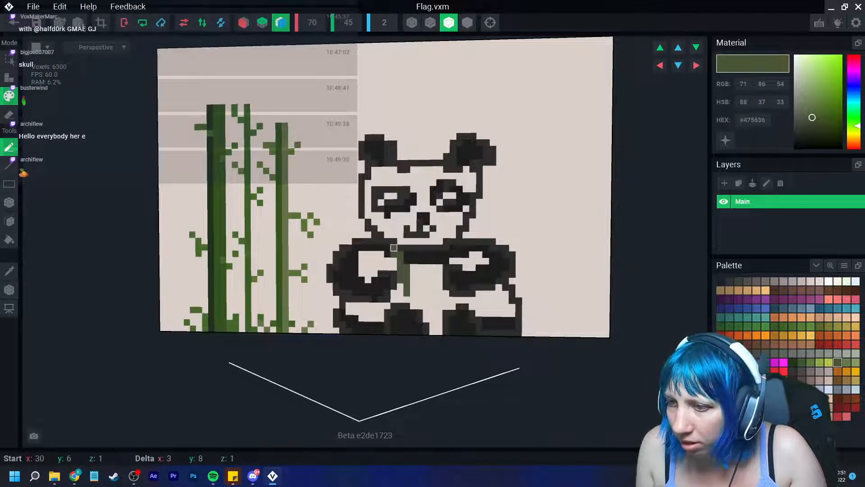
mouse_move(407, 287)
mouse_down()
mouse_move(413, 304)
mouse_move(394, 247)
mouse_move(413, 299)
mouse_up()
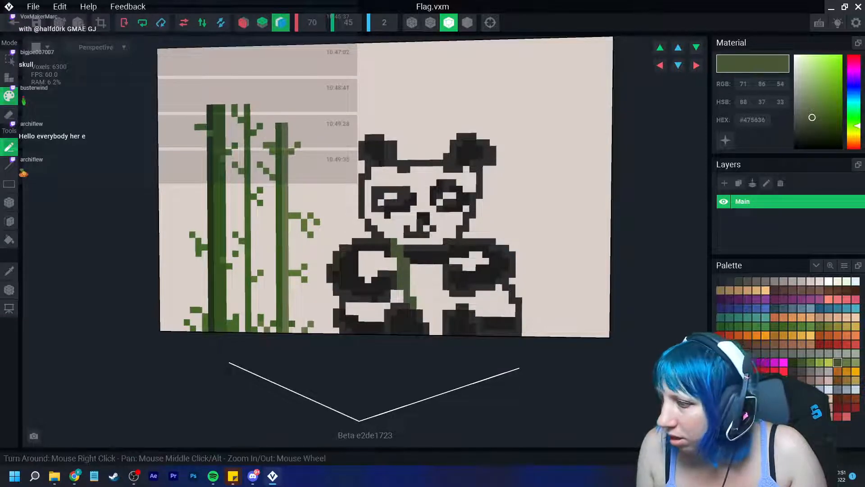
Add small leaves in green #486E2C along both sides of the bamboo stalk held by the panda.
click(792, 326)
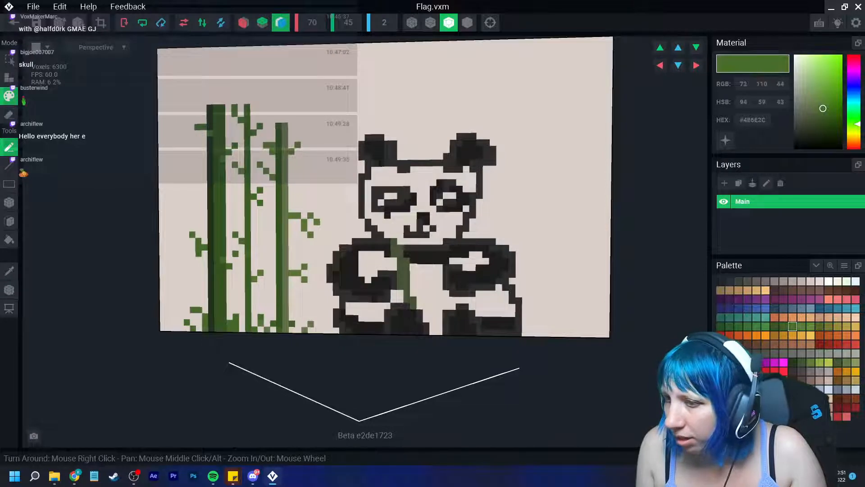
click(387, 267)
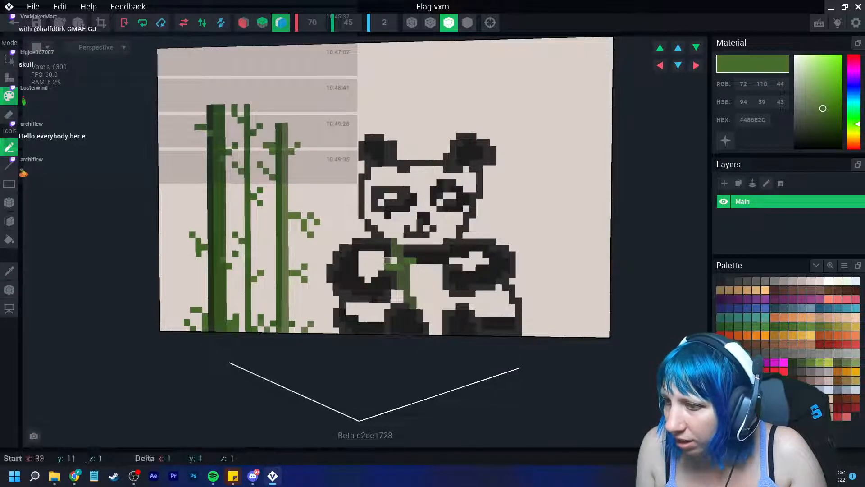
click(400, 293)
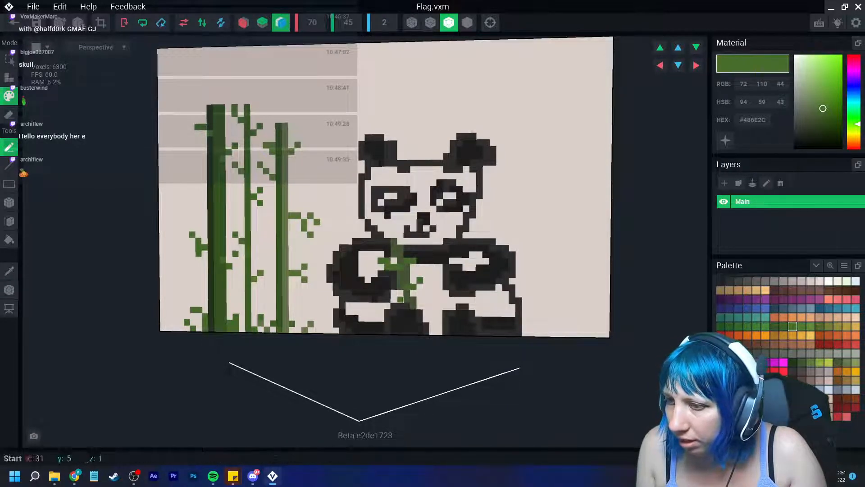
Add another small green #486E2C leaf beside the lower end of the bamboo stalk held by the panda.
click(394, 300)
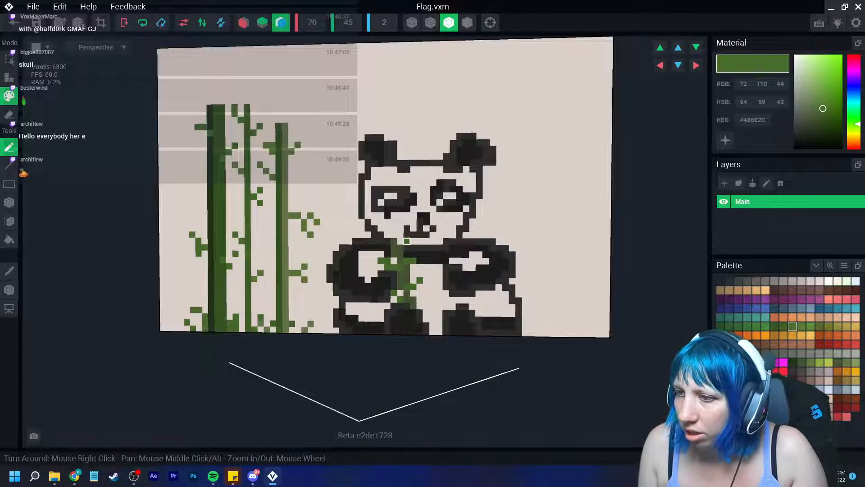
scroll(405, 203, down, 4)
scroll(406, 202, up, 2)
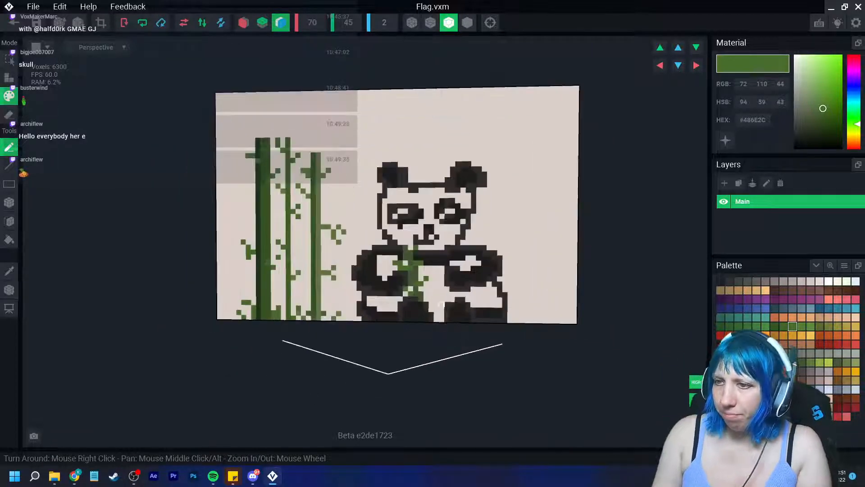
middle_drag(442, 305, 438, 355)
middle_drag(380, 234, 374, 240)
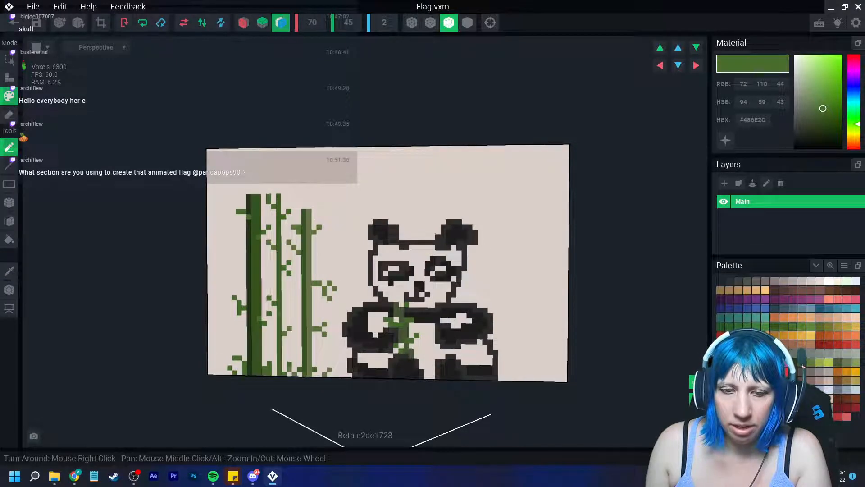
alt+click(250, 264)
drag(514, 170, 539, 295)
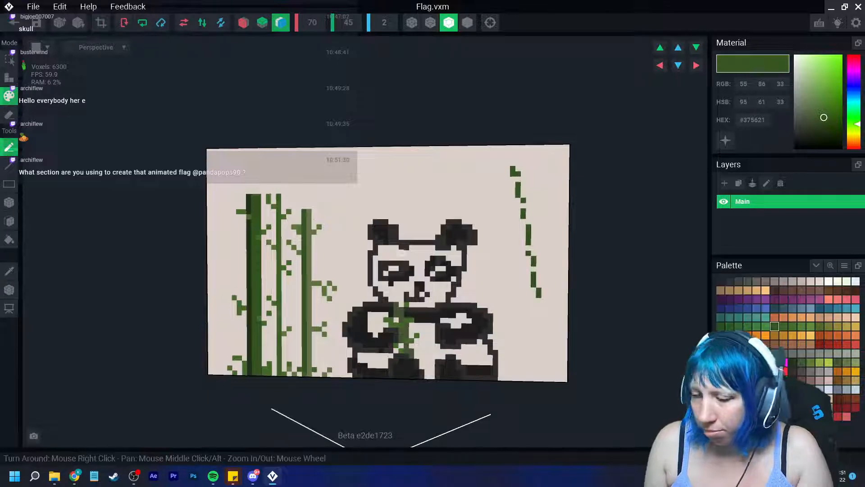
key(ctrl+z)
click(9, 202)
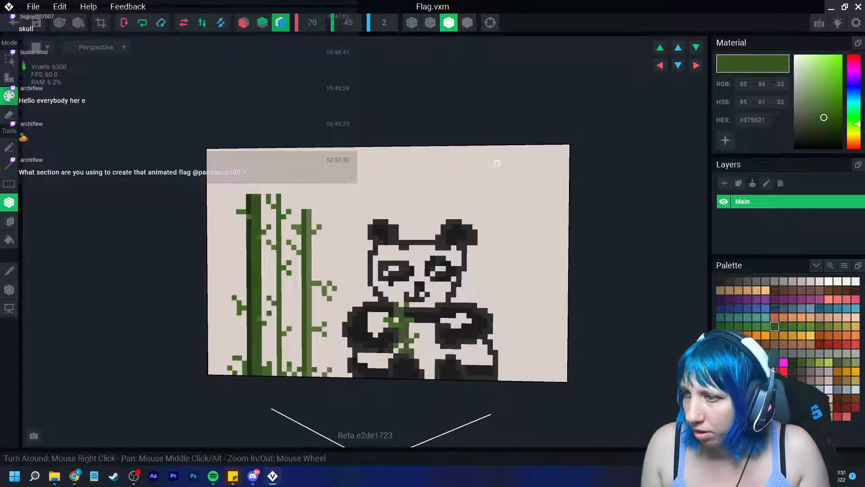
drag(496, 163, 501, 305)
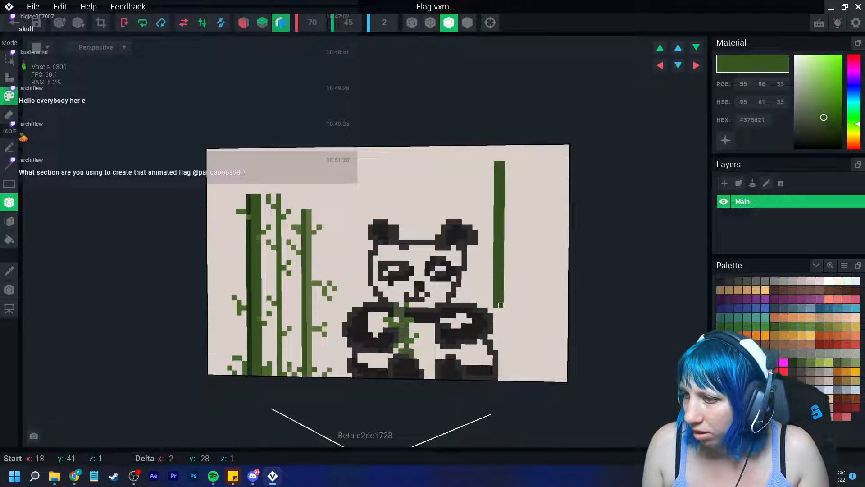
drag(500, 305, 500, 306)
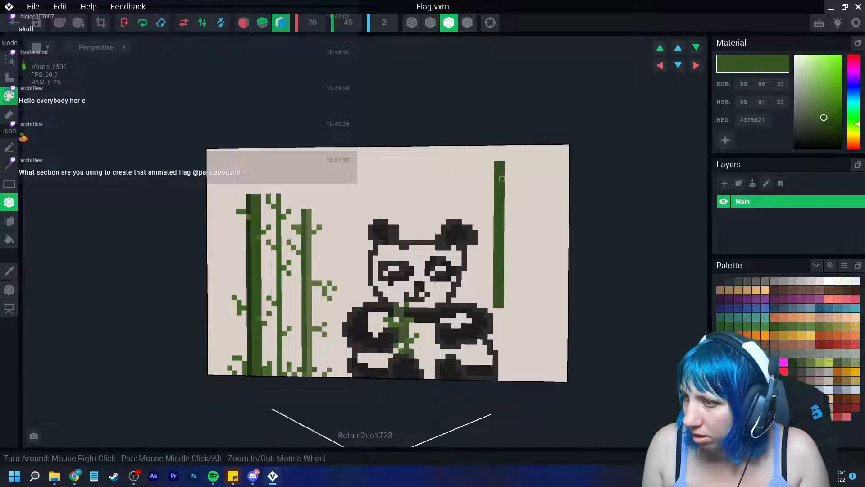
key(ctrl+z)
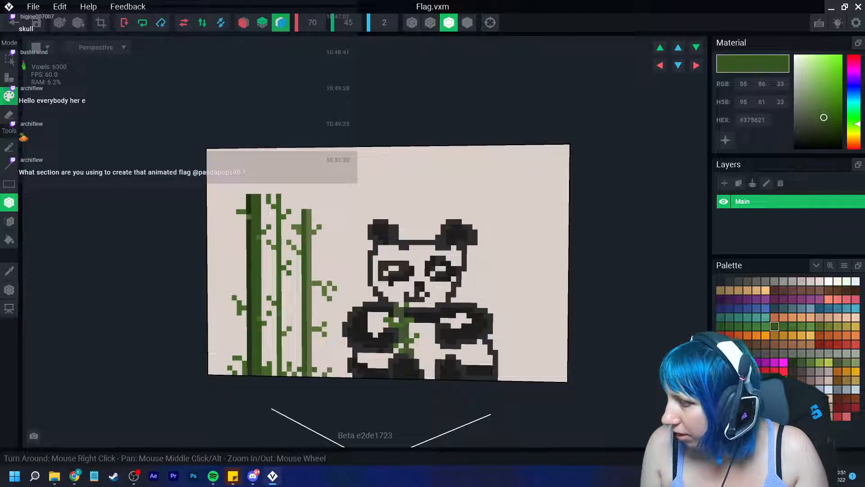
Paint a horizontal dark green #255023 line across the flag background at the panda's eye level, leaving its head uncovered.
click(720, 326)
mouse_move(246, 272)
mouse_down()
mouse_move(210, 272)
mouse_move(275, 273)
mouse_up()
drag(284, 272, 368, 272)
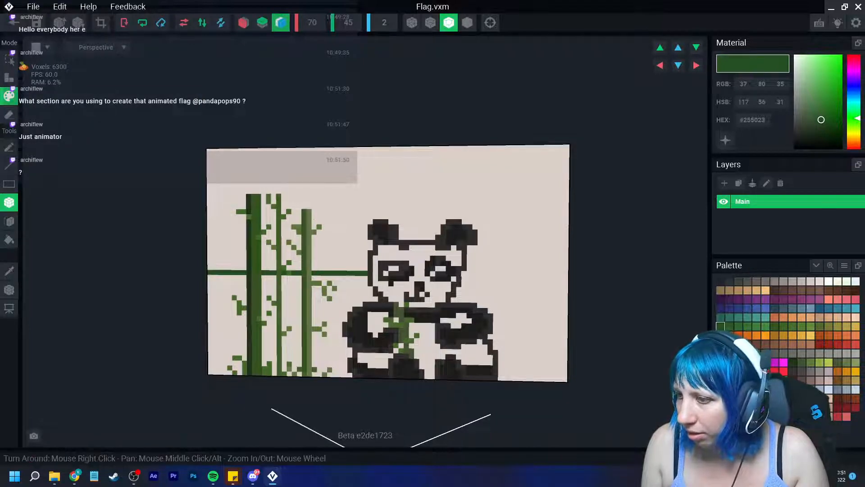
drag(464, 273, 567, 274)
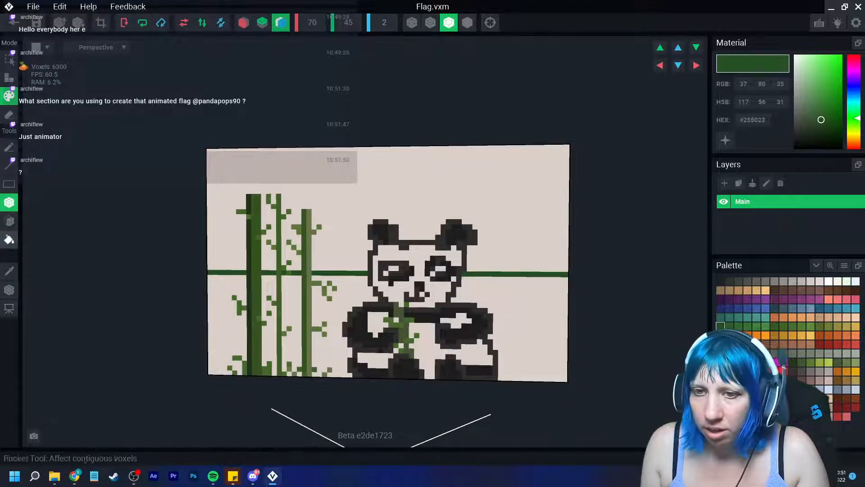
Fill the beige background above the horizontal line with dark green #255023 around the bamboo and the panda's head.
click(9, 221)
click(458, 214)
right_drag(458, 215, 454, 216)
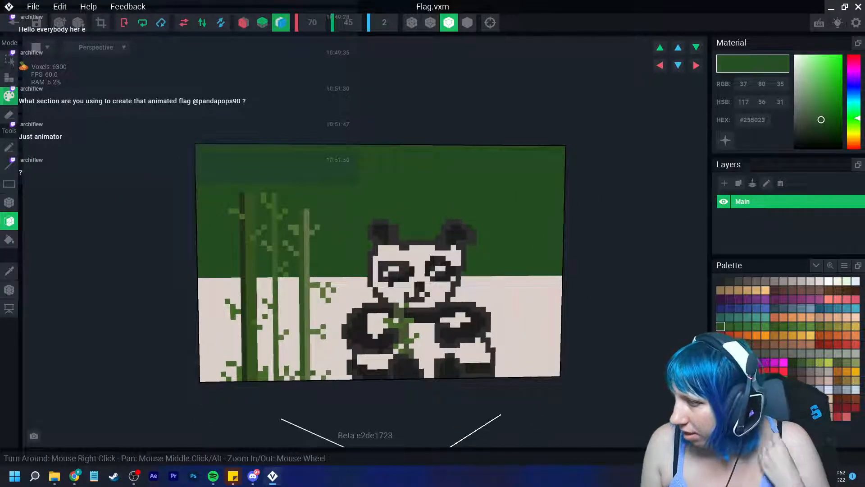
Paint vertical box stripes in lighter green #2B5B29 across the dark green background behind the bamboo and panda.
click(729, 327)
click(9, 202)
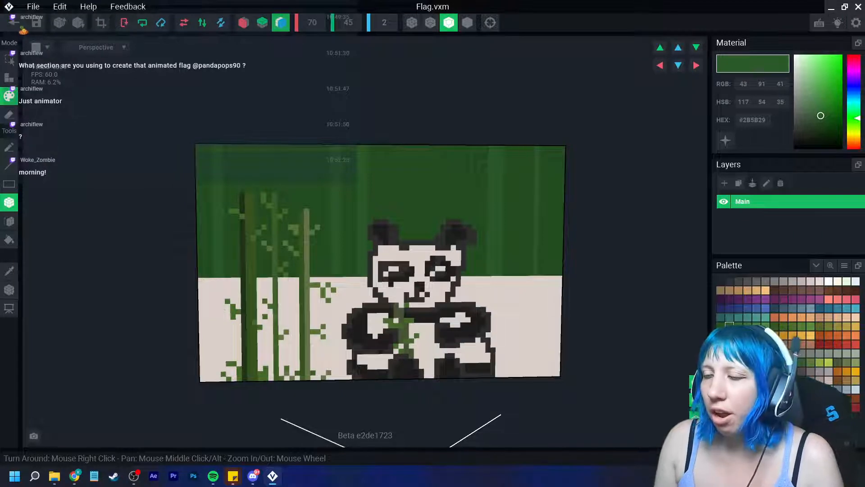
Save and close the Flag model, and look over the animation project's library options for adding models.
click(14, 23)
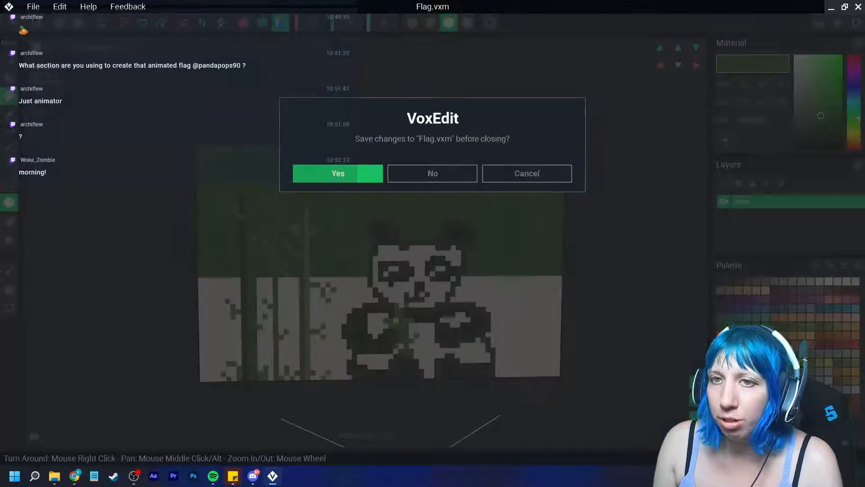
click(338, 174)
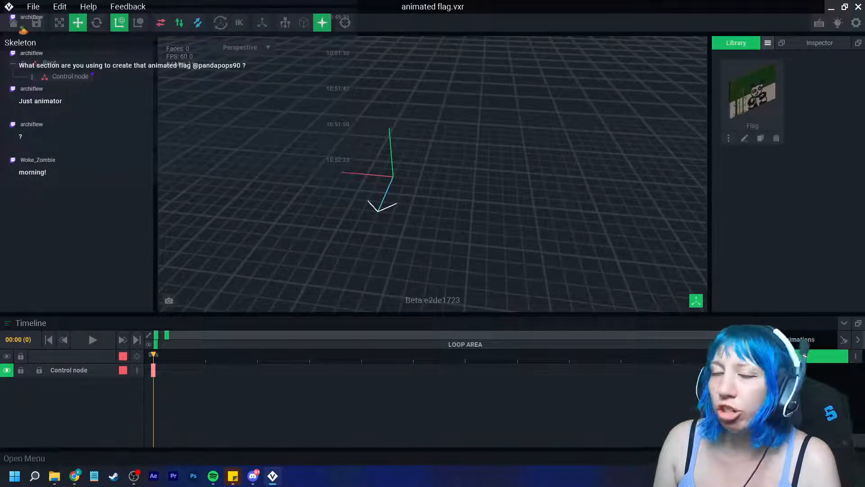
click(768, 43)
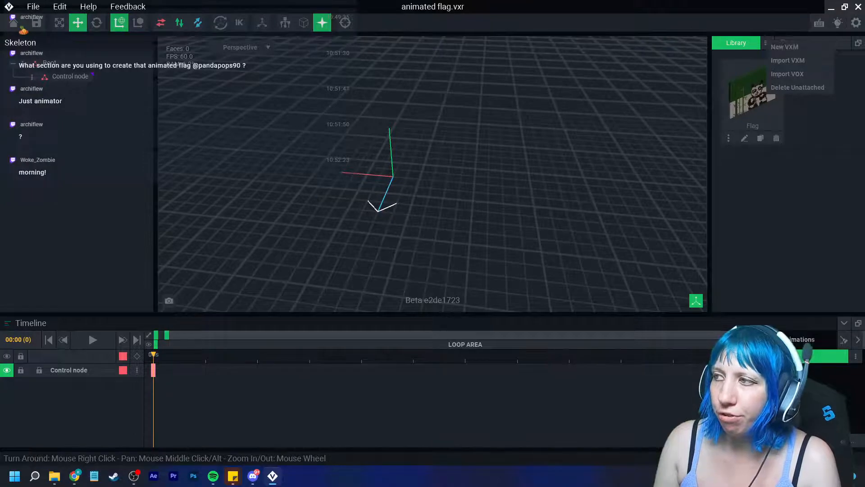
click(752, 97)
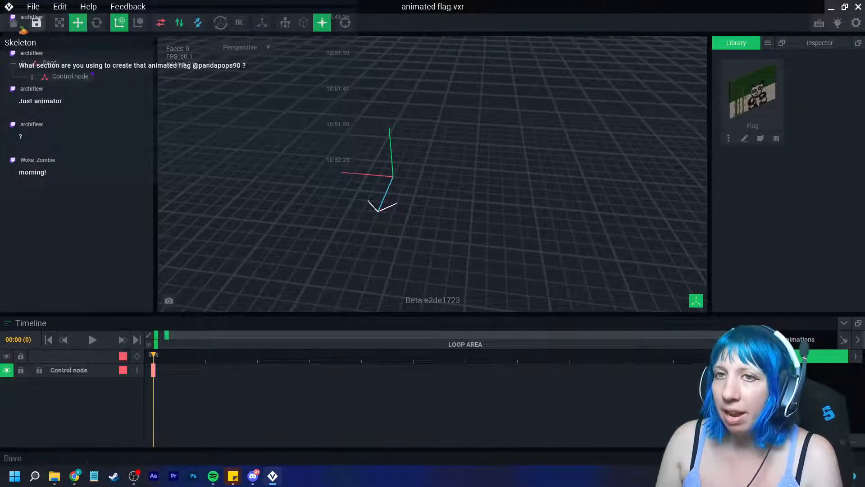
Save and close the animated flag project, and reopen it from the Animator's recent files.
click(14, 22)
click(338, 173)
click(51, 58)
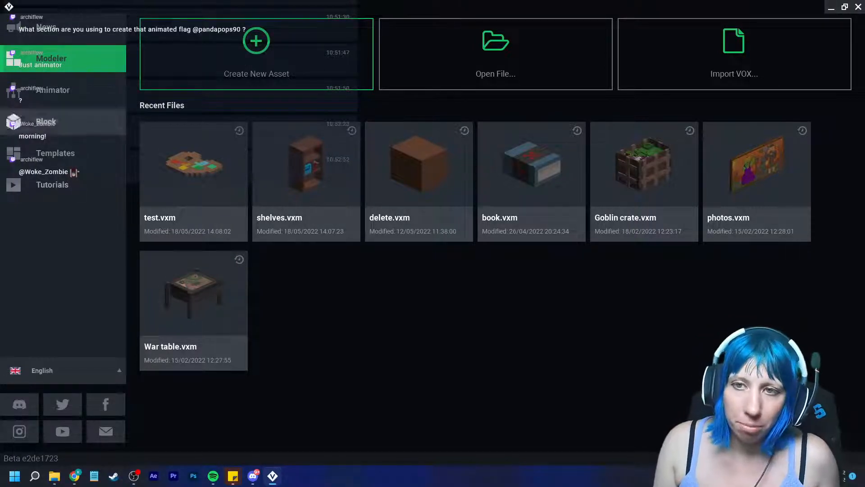
click(53, 90)
click(194, 171)
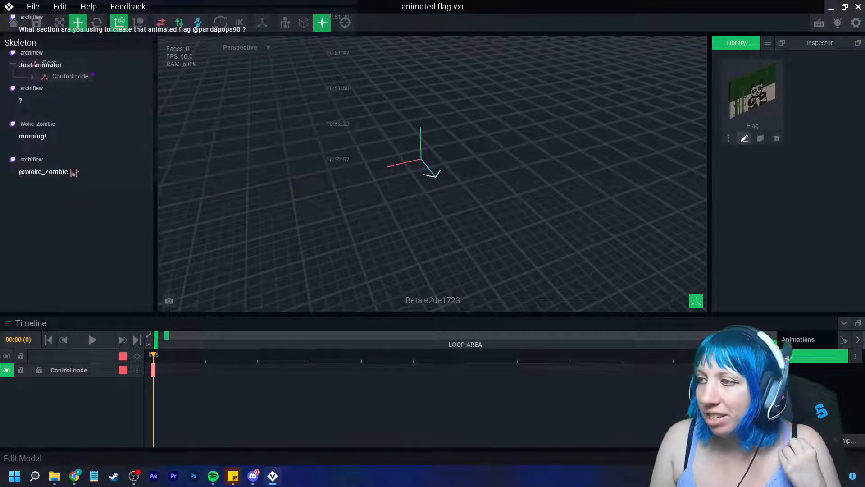
Open the library's Flag model for editing and switch to paint mode with dark green #24351B.
click(744, 138)
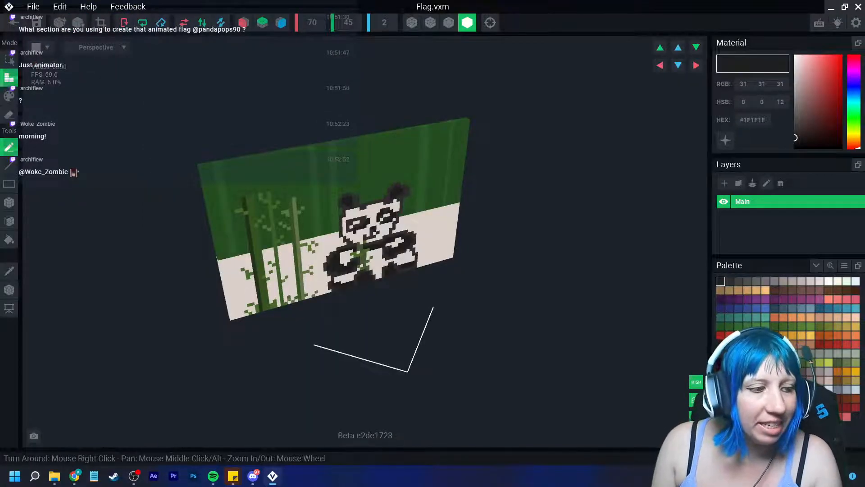
scroll(344, 286, up, 5)
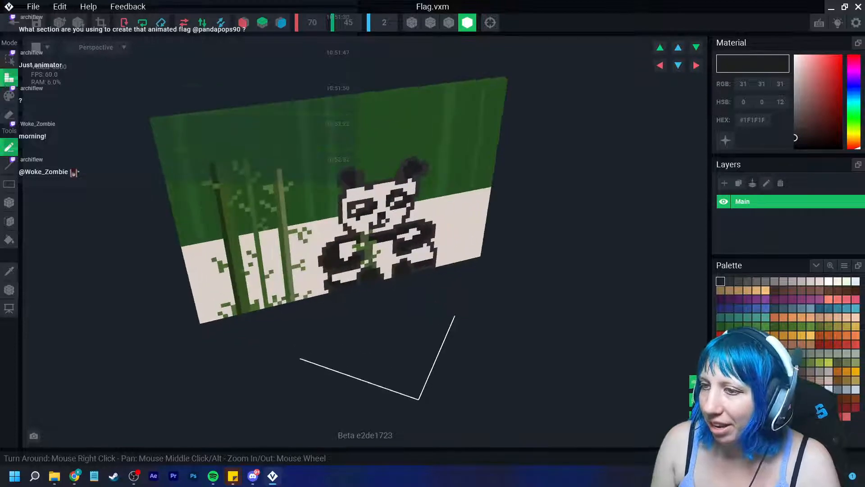
right_drag(344, 286, 319, 291)
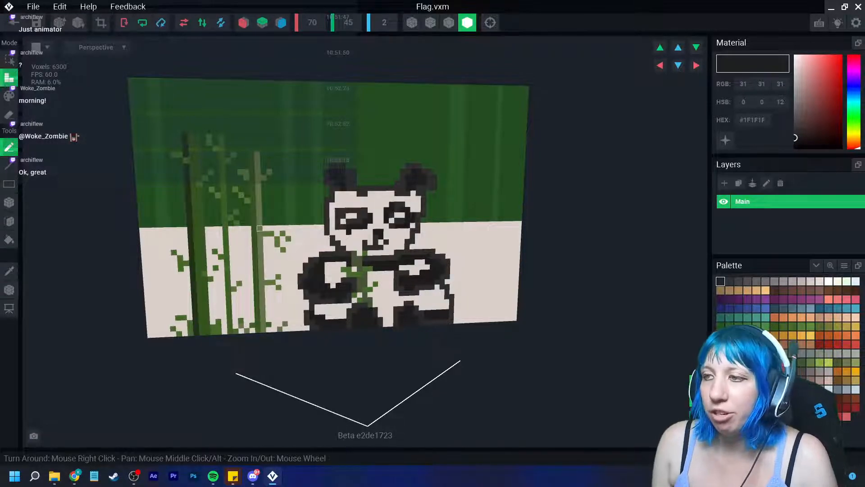
right_drag(327, 239, 315, 237)
scroll(323, 236, up, 3)
middle_drag(328, 236, 315, 301)
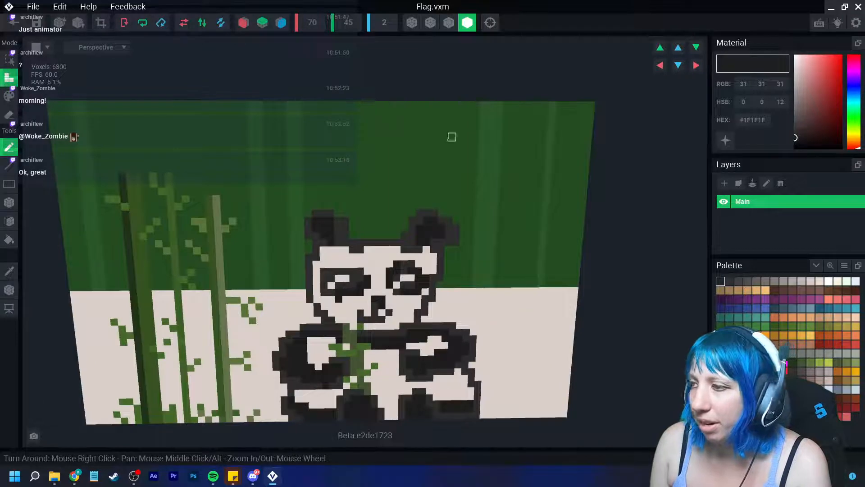
click(720, 326)
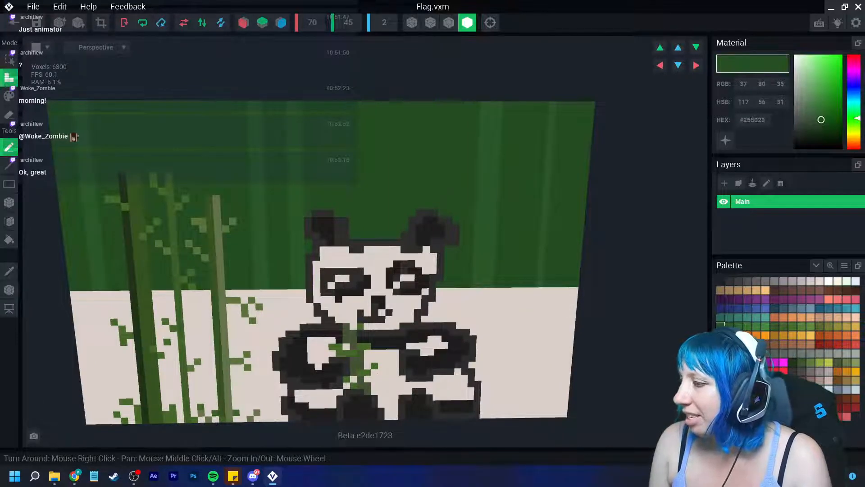
click(793, 362)
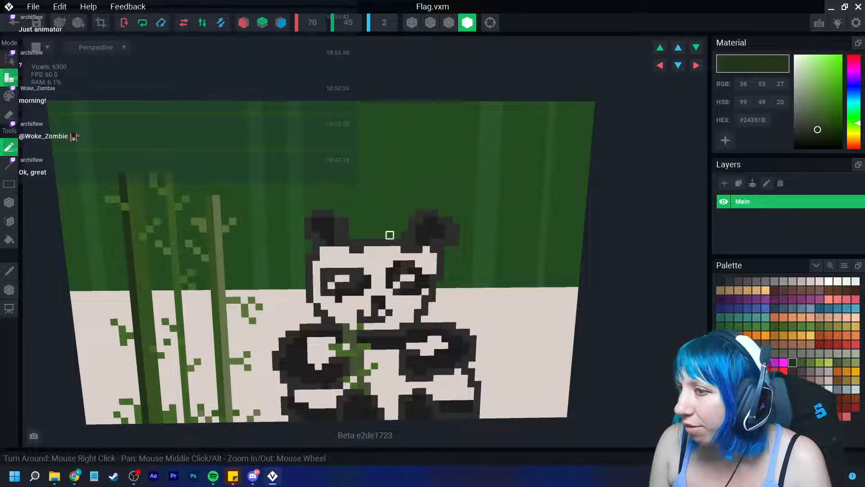
click(9, 96)
Paint narrow vertical box stripes in muted green #3C562D across the dark green background, stopping at the panda and existing bamboo.
mouse_move(383, 106)
mouse_down()
mouse_move(391, 150)
mouse_move(382, 221)
mouse_up()
key(ctrl+z)
click(9, 202)
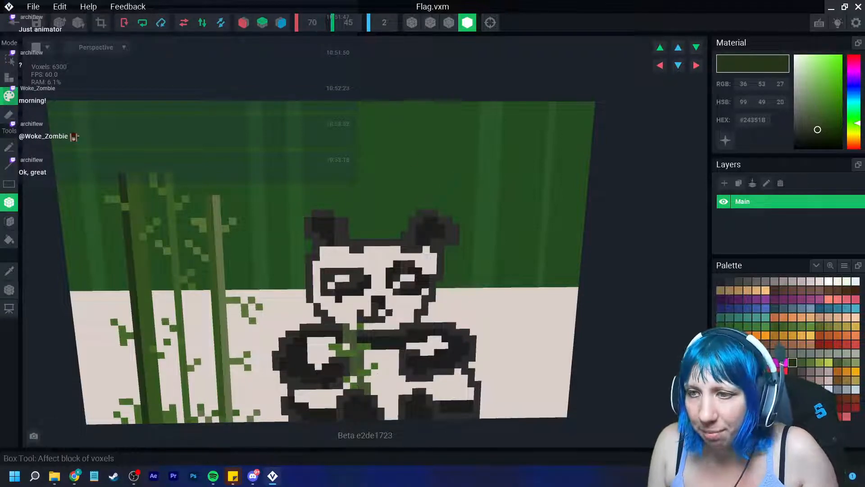
click(802, 362)
drag(353, 106, 360, 227)
drag(475, 107, 468, 277)
drag(528, 276, 537, 105)
drag(281, 106, 286, 285)
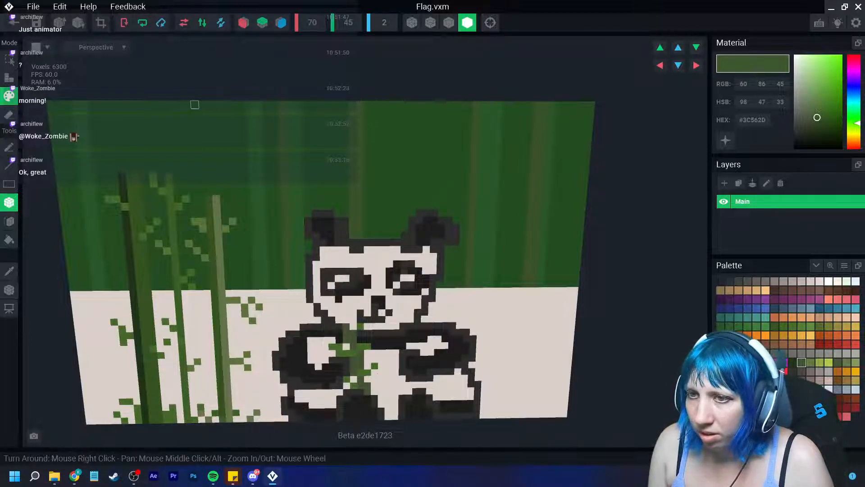
drag(193, 104, 204, 255)
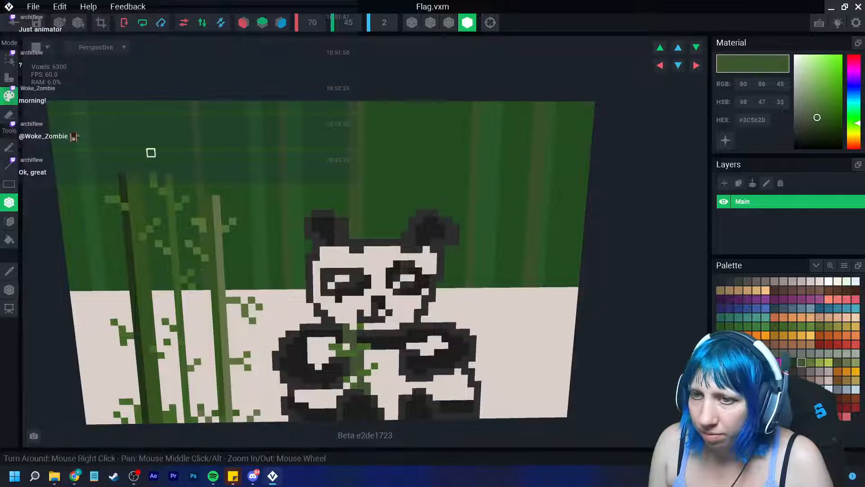
drag(91, 104, 110, 287)
drag(135, 159, 155, 288)
Scatter small leaf voxels in muted green #3C562D beside the background stripes on both sides of the panda's head.
scroll(333, 367, down, 9)
scroll(316, 236, up, 8)
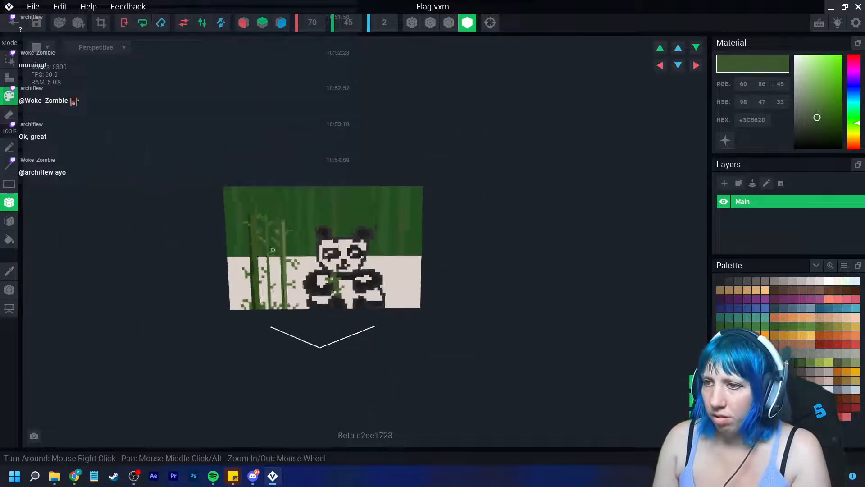
click(334, 162)
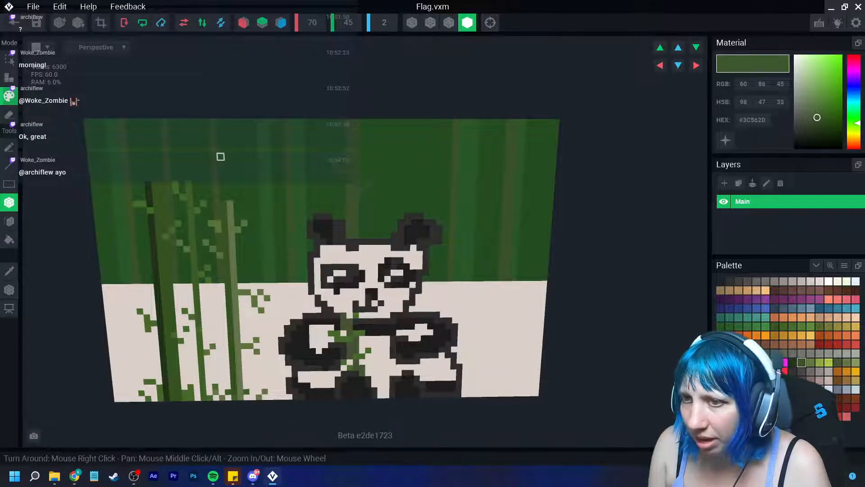
click(172, 149)
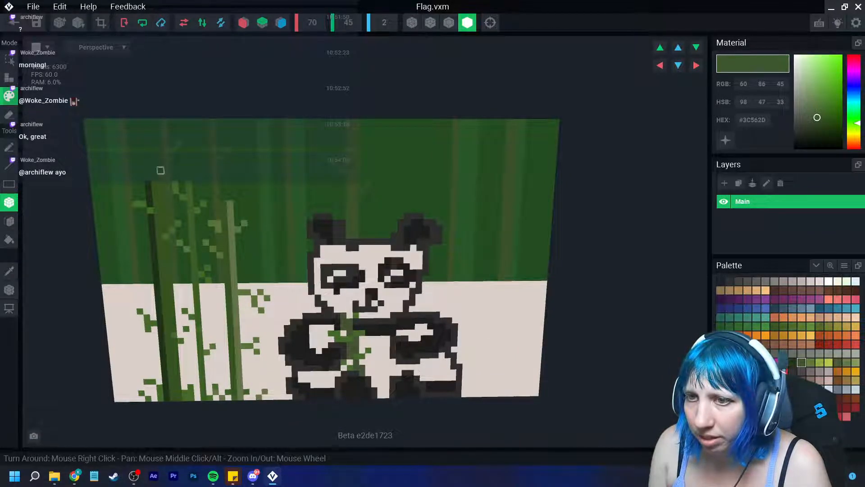
click(131, 149)
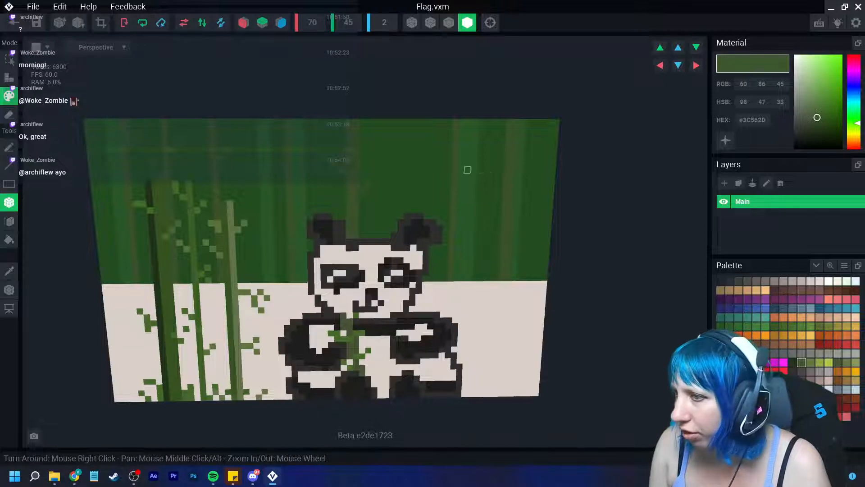
click(386, 149)
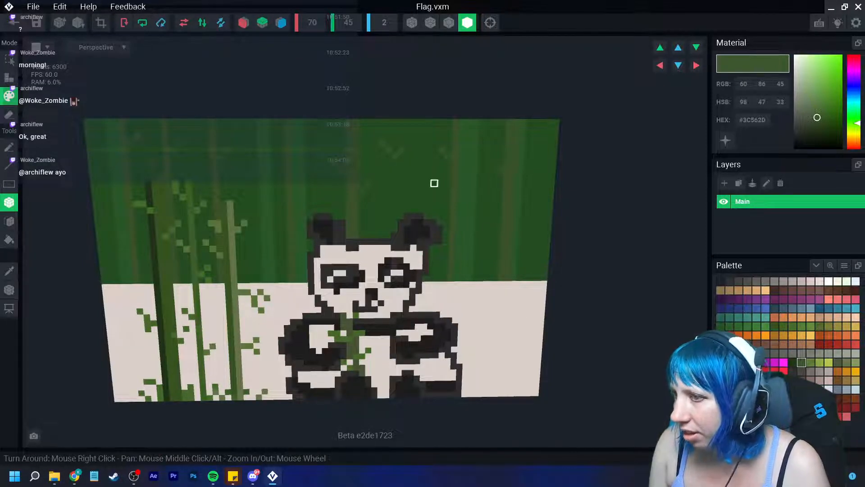
click(544, 189)
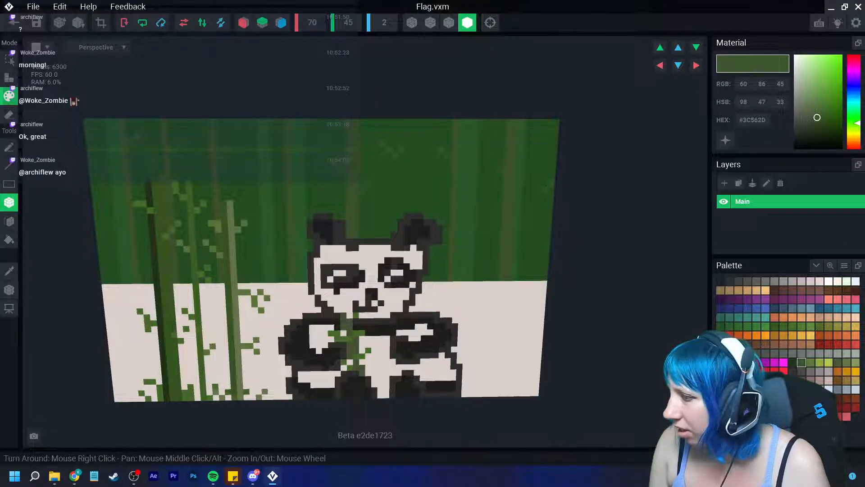
Scatter small leaf voxels in dark green #24351B across the upper green background, on both sides of and above the panda's head.
click(792, 362)
click(473, 189)
click(480, 183)
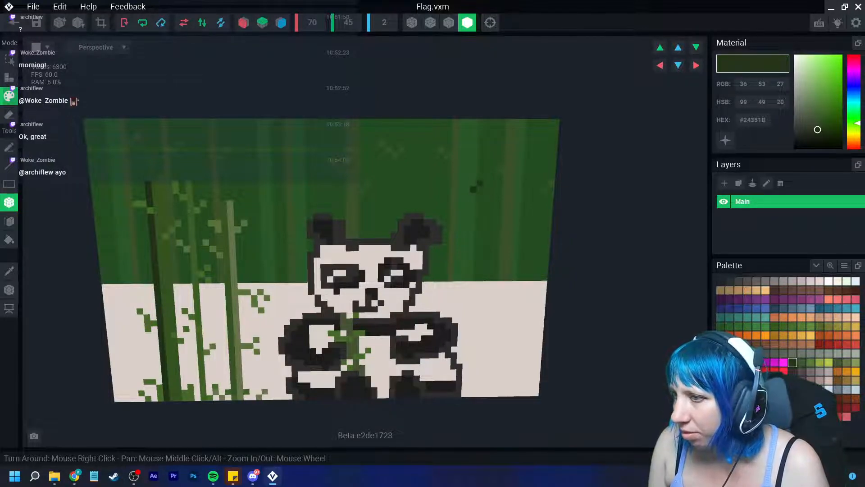
click(355, 142)
click(361, 136)
click(308, 142)
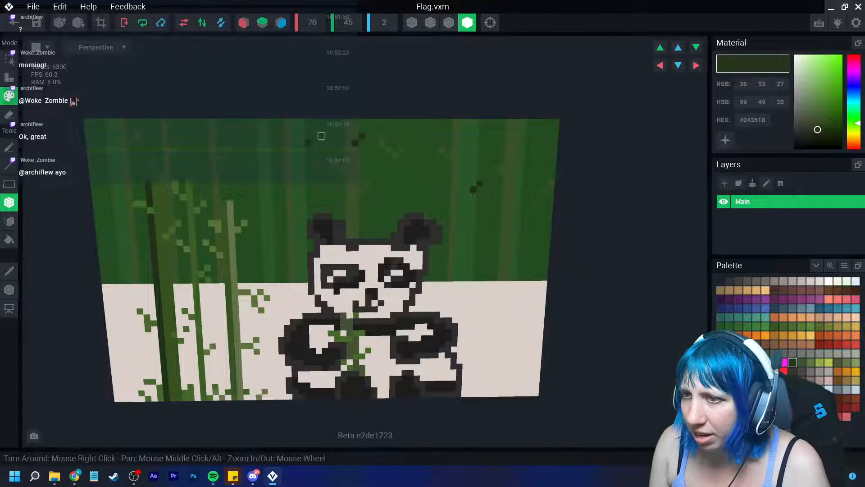
click(321, 136)
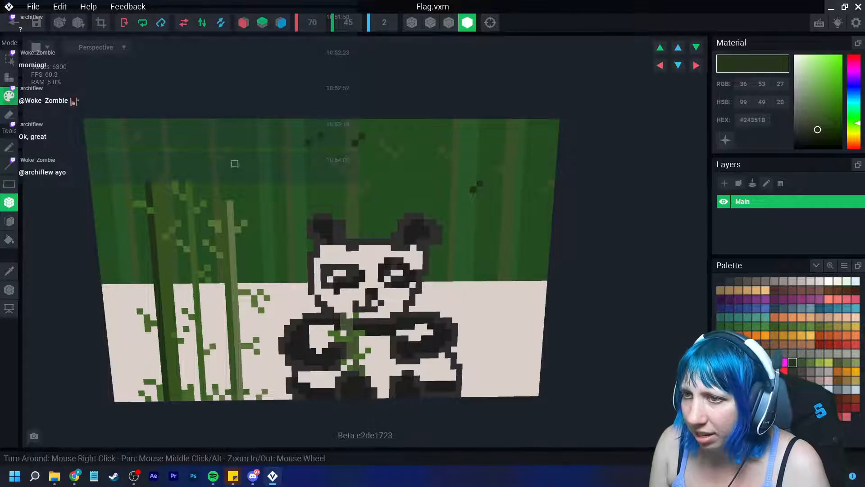
click(207, 163)
click(201, 157)
click(105, 170)
click(98, 163)
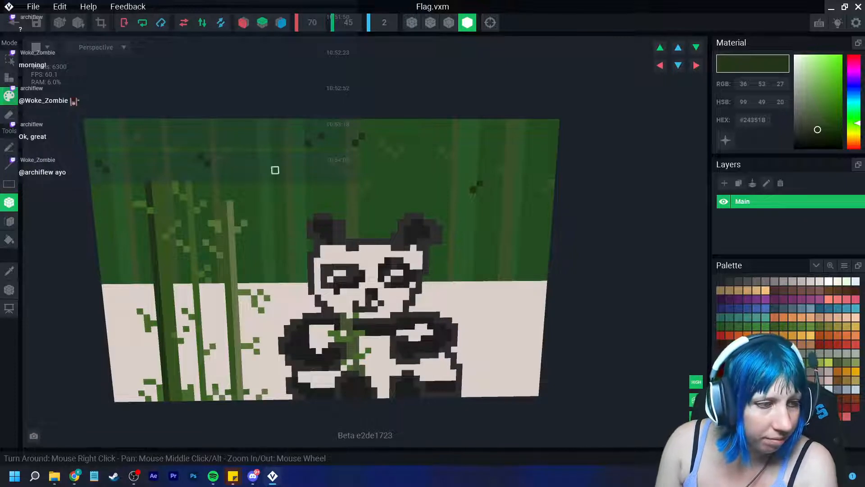
click(257, 216)
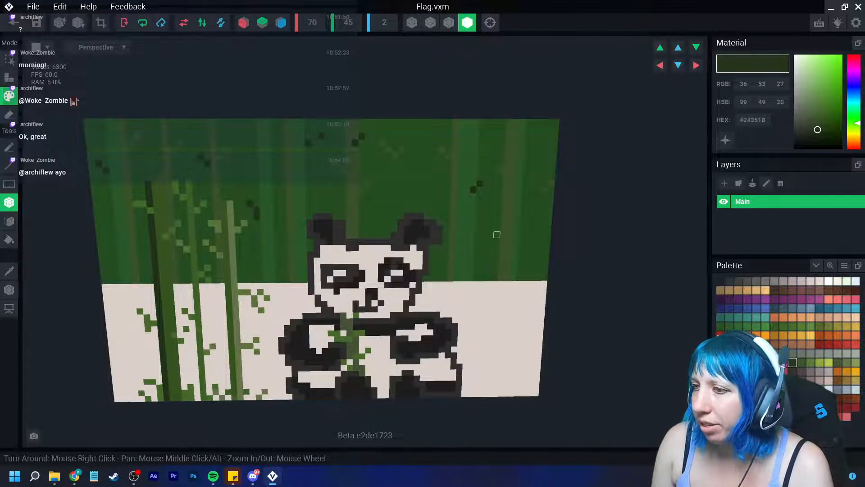
Add scattered leaf voxels in green #2B5B29 to the background on both sides of the panda.
click(729, 327)
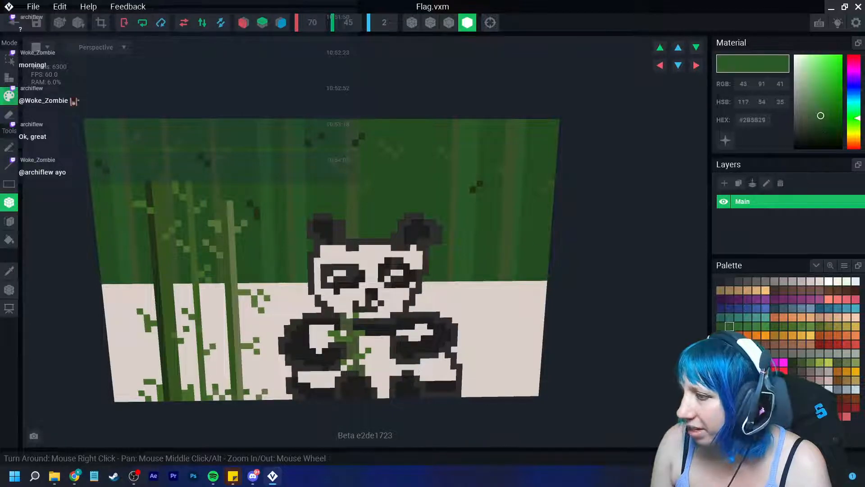
click(477, 234)
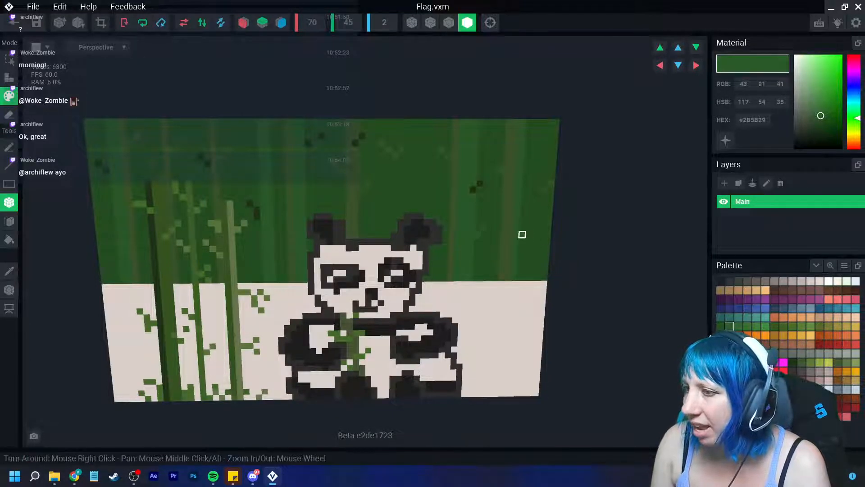
click(316, 190)
click(118, 236)
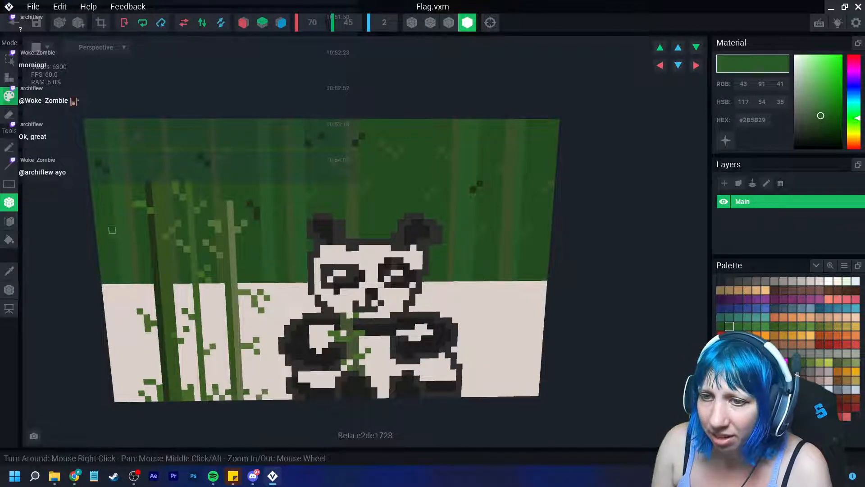
click(254, 168)
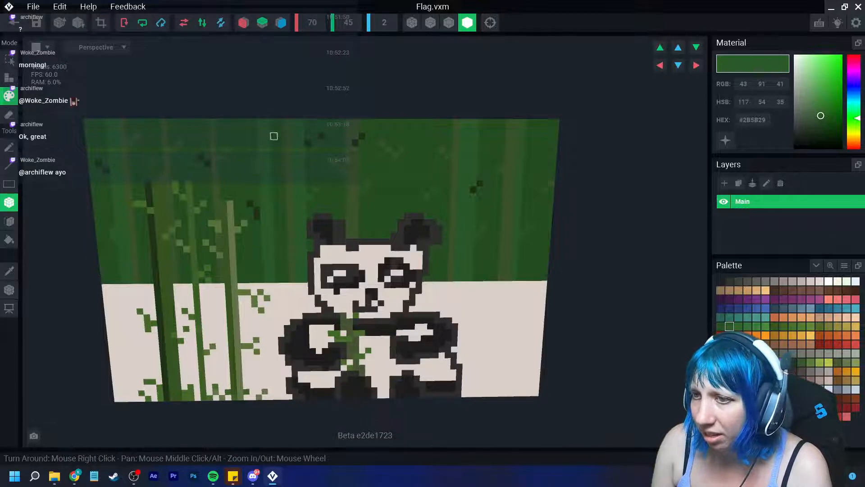
Paint a thin horizontal strip in green #2B5B29 along the background's lower border on both sides of the panda.
scroll(412, 252, down, 5)
right_drag(411, 252, 437, 243)
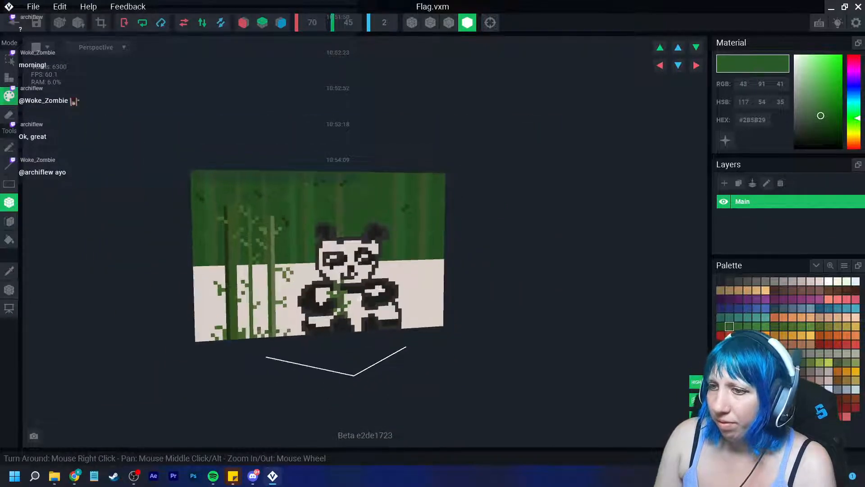
scroll(437, 244, up, 5)
drag(192, 236, 405, 239)
drag(536, 243, 677, 245)
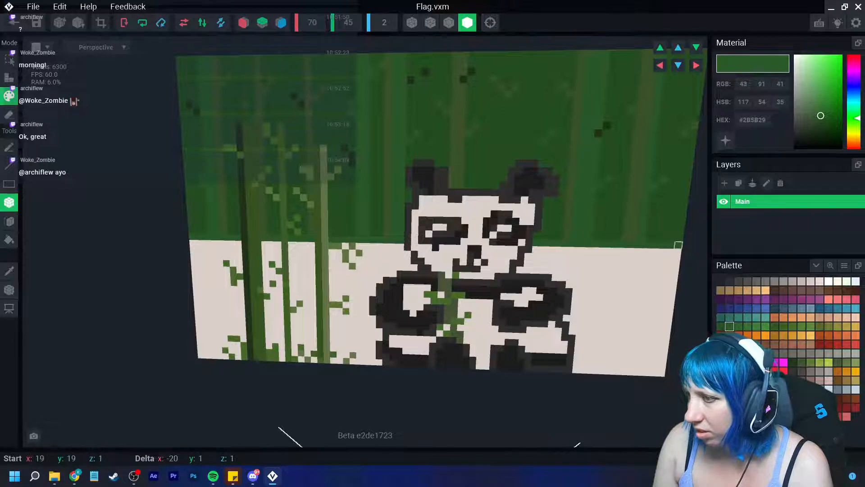
Fill all white ground areas around the panda and between the bamboo stalks with olive green #68784C.
scroll(677, 245, down, 10)
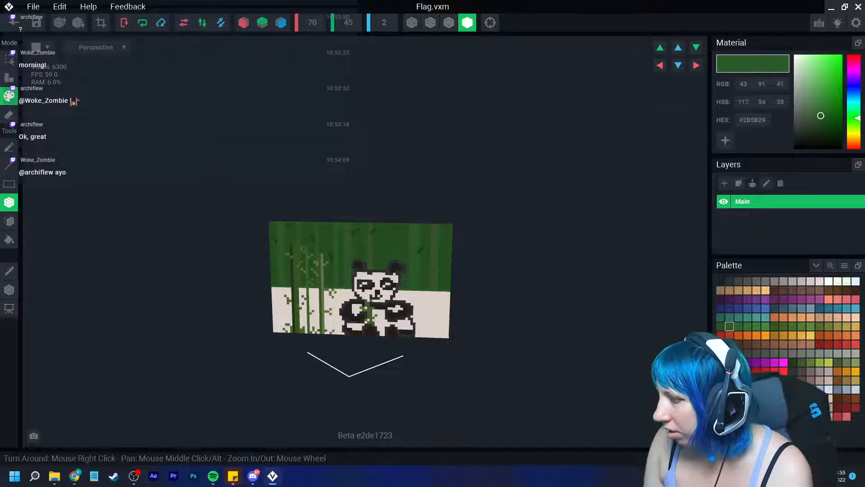
click(846, 362)
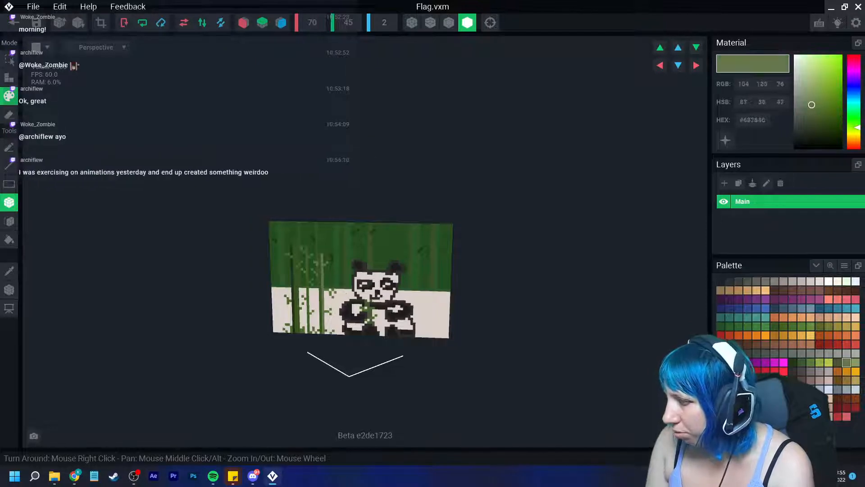
click(9, 239)
click(282, 311)
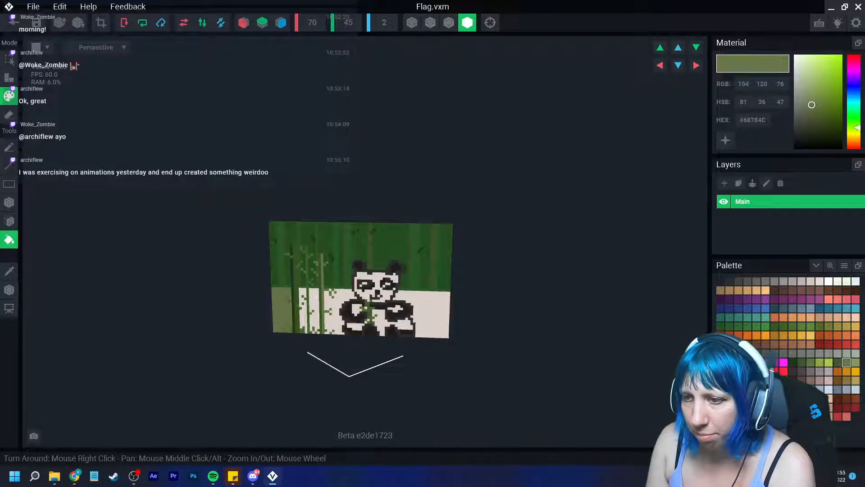
click(315, 298)
click(302, 310)
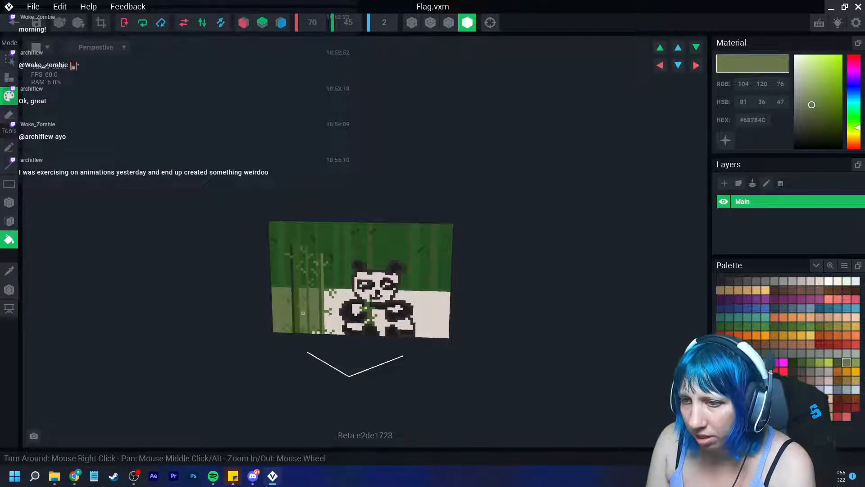
click(351, 307)
click(428, 306)
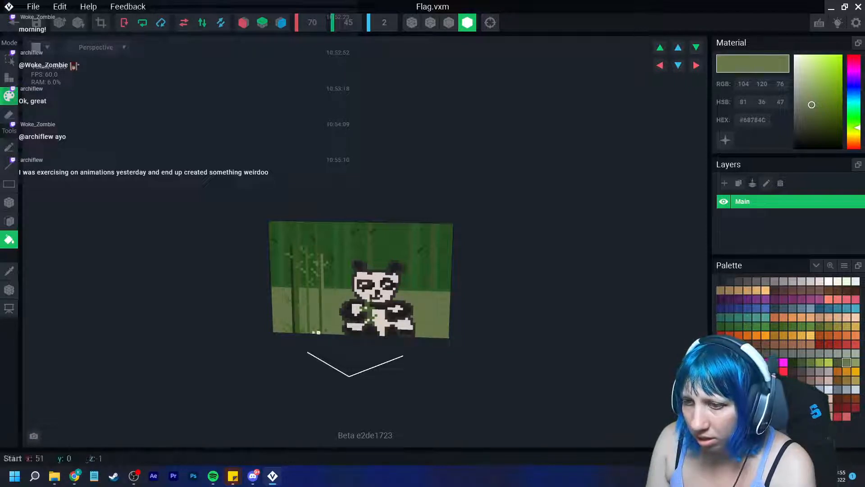
scroll(321, 308, up, 1)
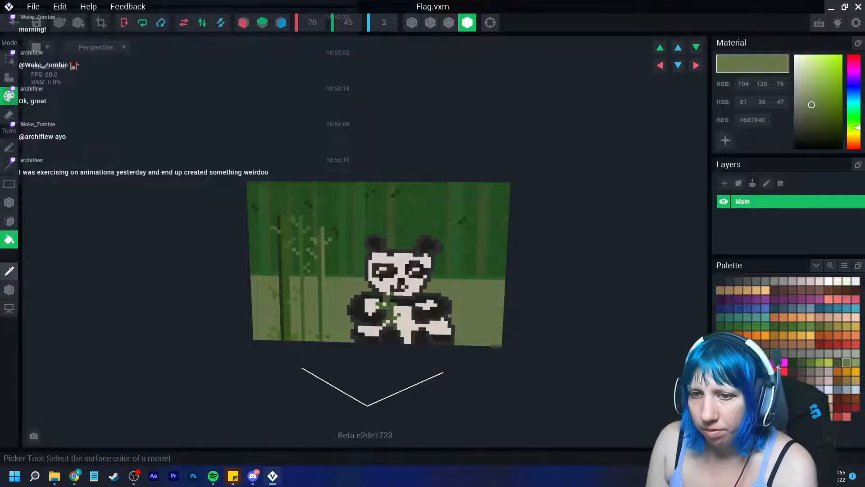
Try a box-painted bamboo stalk at the flag's left edge in greens #2B5B29, #255023 and #375621.
click(9, 271)
click(261, 219)
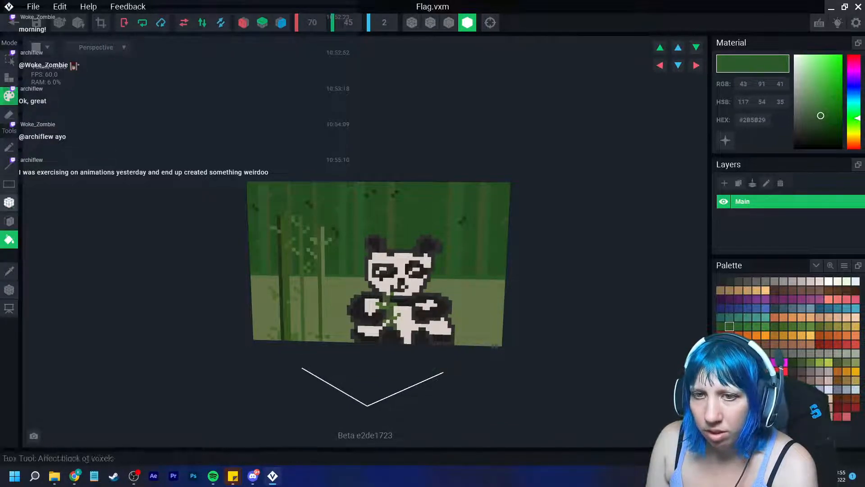
click(9, 202)
drag(251, 237, 260, 337)
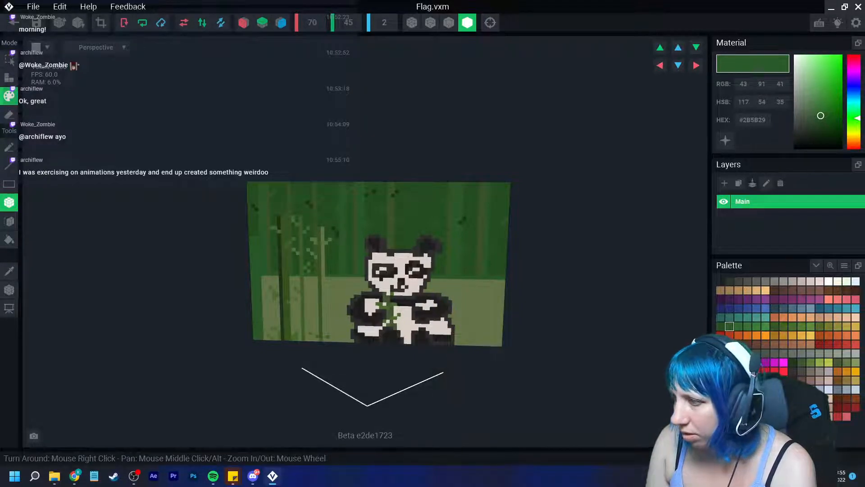
click(721, 326)
drag(249, 238, 262, 338)
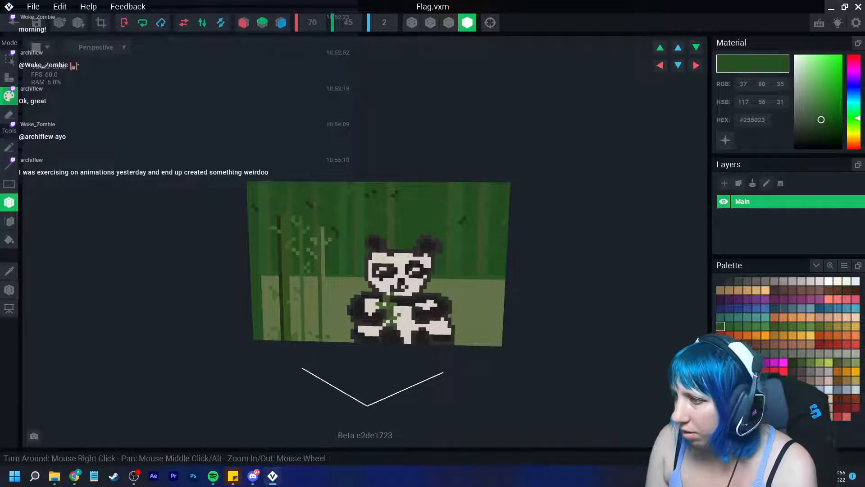
click(774, 326)
drag(251, 234, 261, 339)
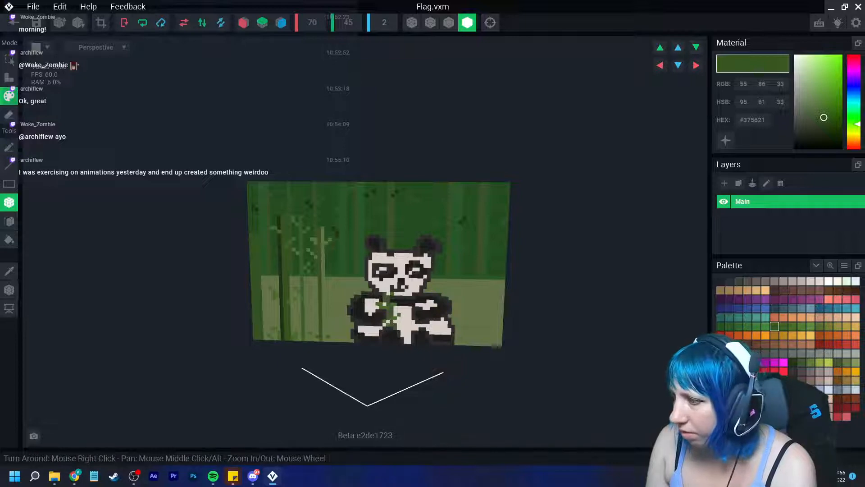
Repaint the stalk at the flag's left edge in dark green #24351B and sample the background green #255023.
click(792, 362)
drag(257, 231, 261, 338)
click(257, 224)
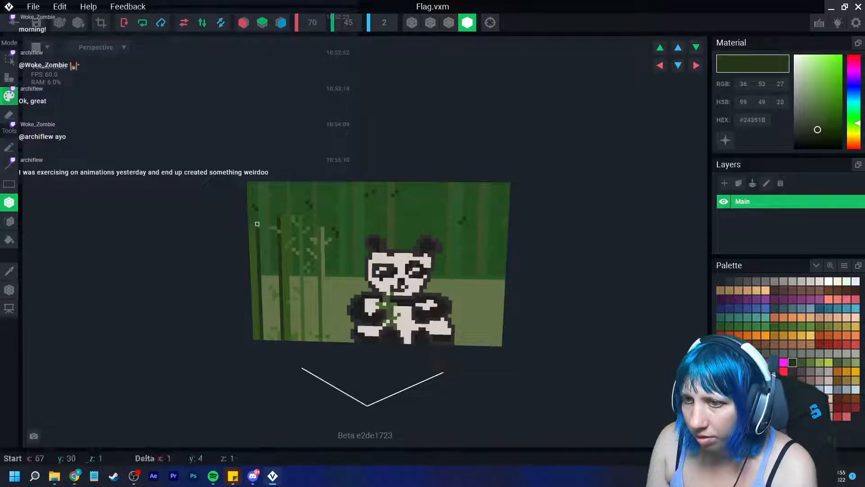
click(251, 230)
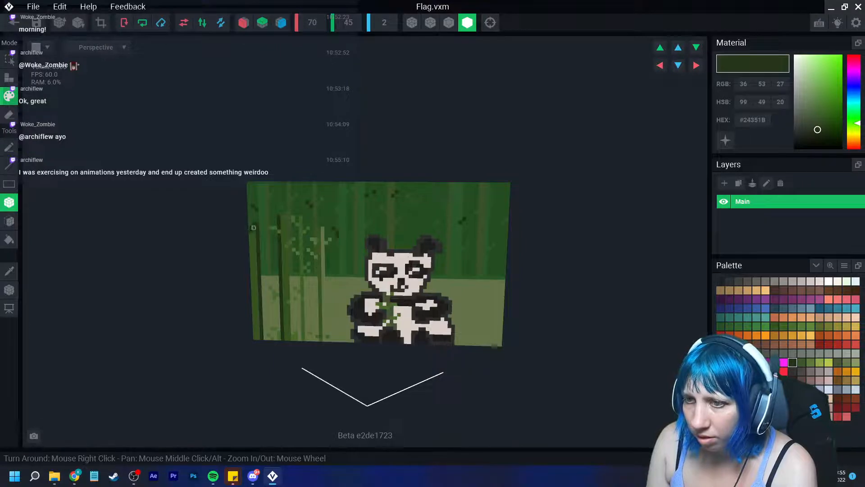
drag(253, 228, 255, 340)
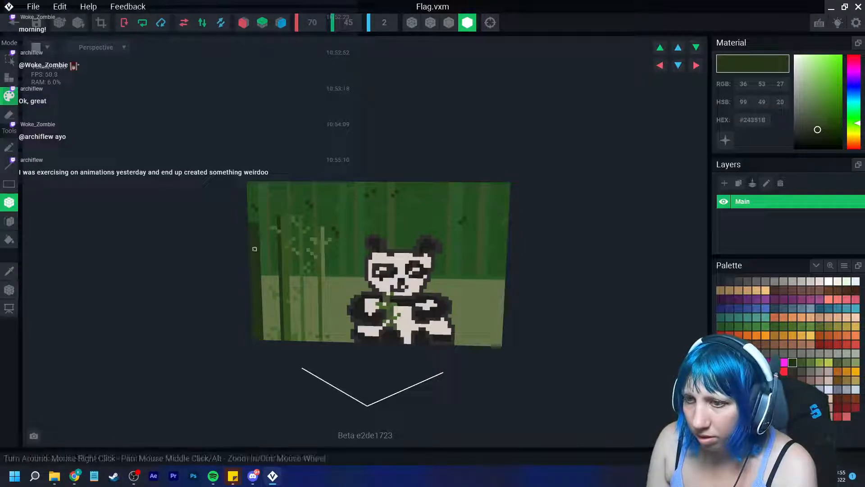
click(9, 271)
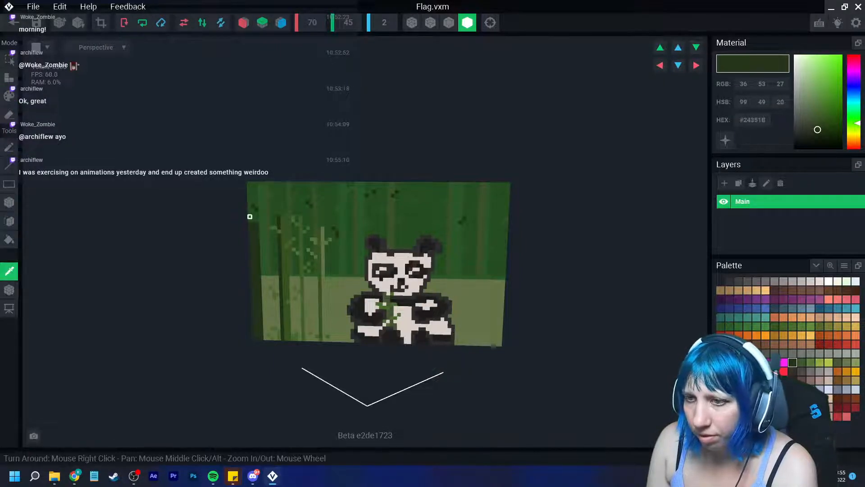
click(250, 216)
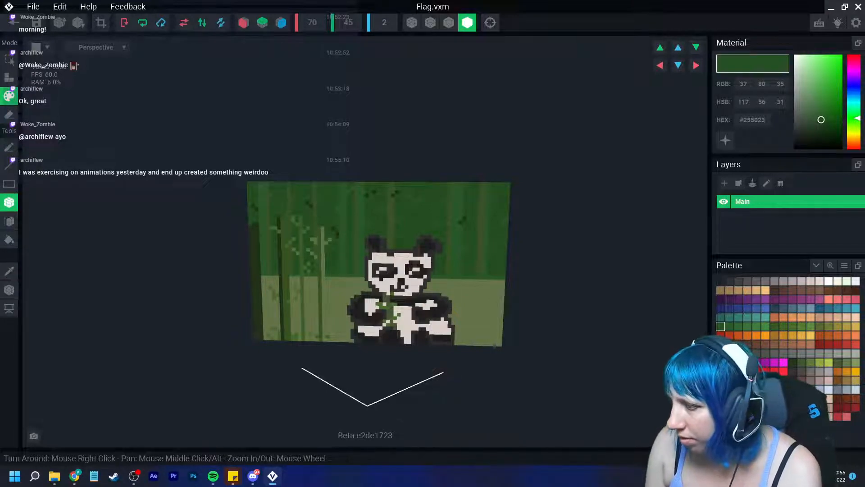
Add a lighter strip in #3C562D beside the dark left-edge stalk and scatter leaf voxels in #486E2C along it.
click(801, 363)
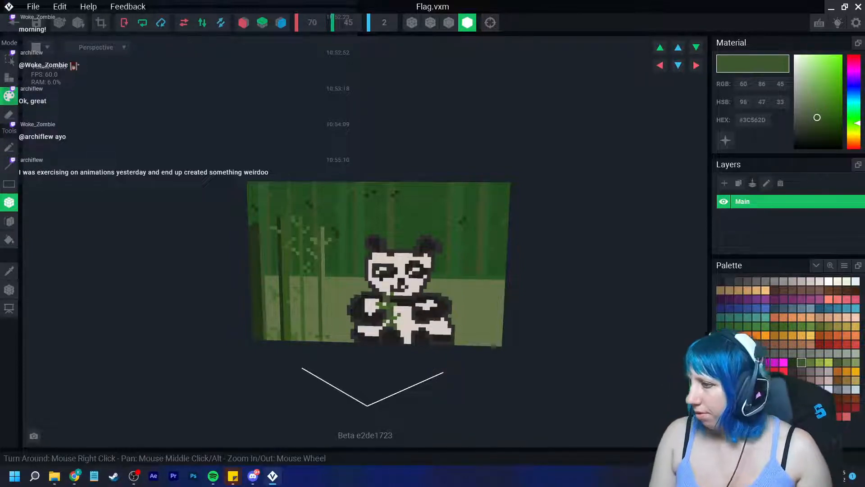
click(792, 326)
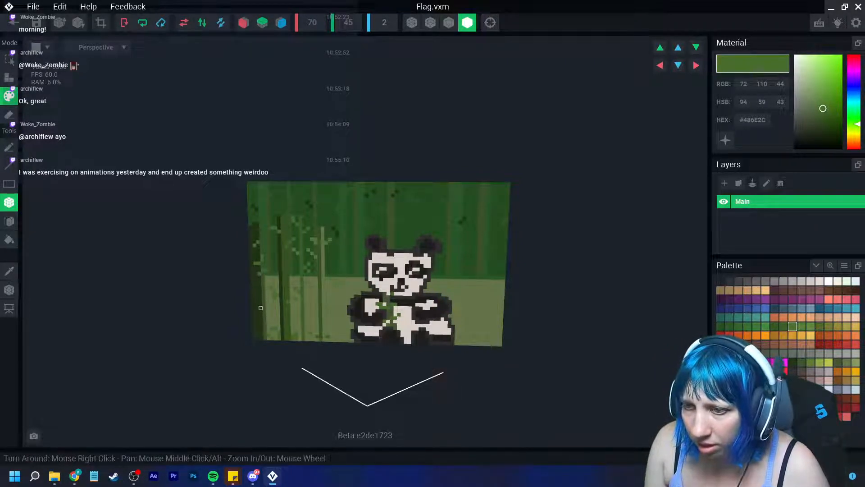
scroll(316, 310, down, 3)
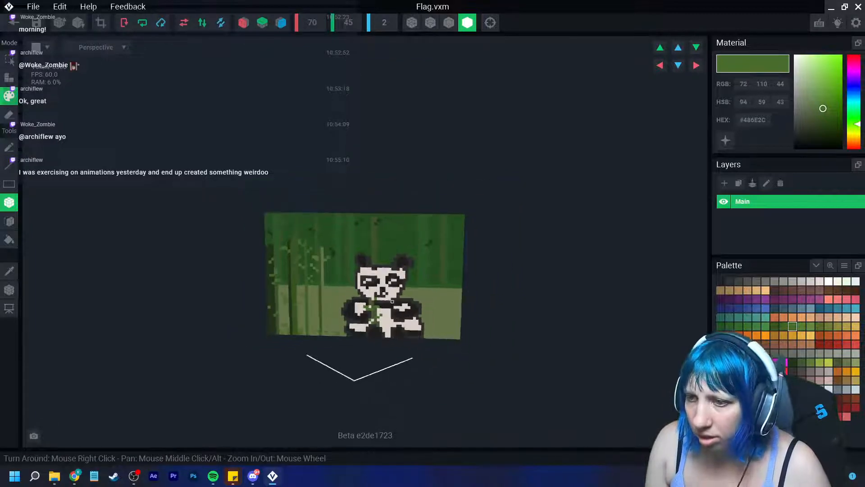
mouse_move(317, 310)
right_down()
mouse_move(295, 306)
mouse_move(319, 306)
right_up()
scroll(342, 289, up, 3)
middle_drag(288, 272, 226, 247)
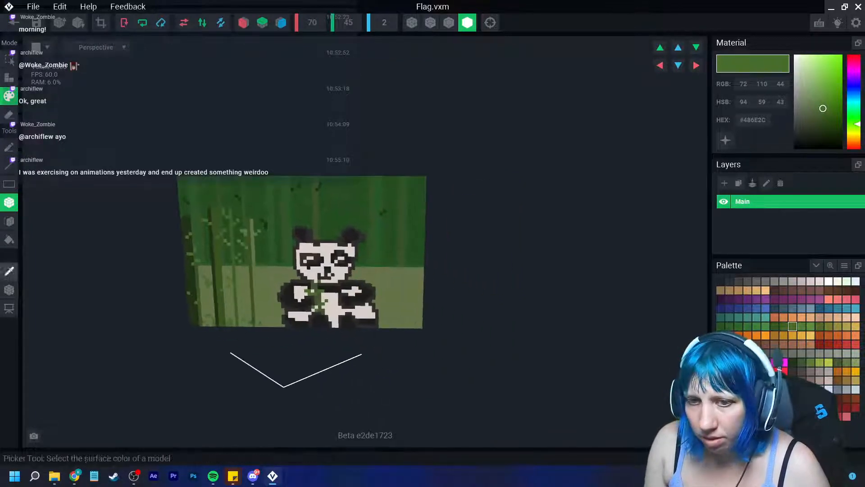
Sample dark green #24351B and paint a thick vertical bamboo stalk near the flag's right edge, reaching down to the lower border.
alt+click(380, 261)
drag(409, 231, 413, 327)
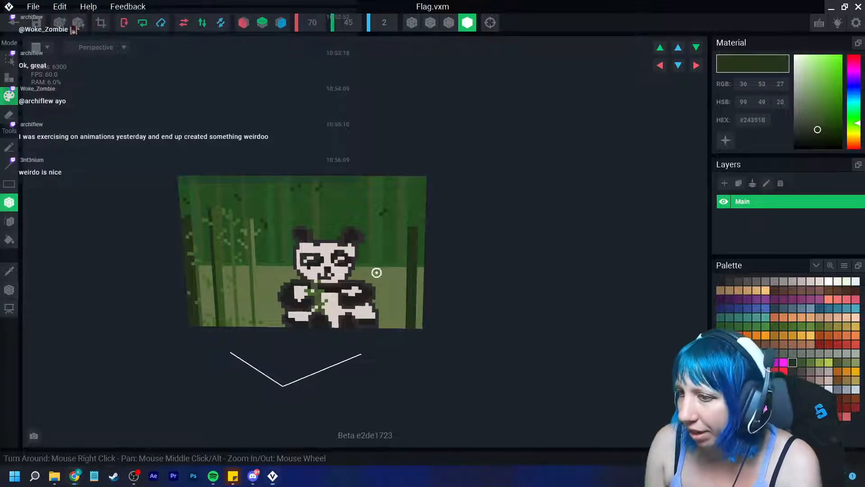
scroll(376, 272, up, 3)
drag(414, 317, 423, 356)
Widen the right-hand stalk on its left side with a strip of #3C562D and highlight its outer edge with #5E793B.
click(802, 361)
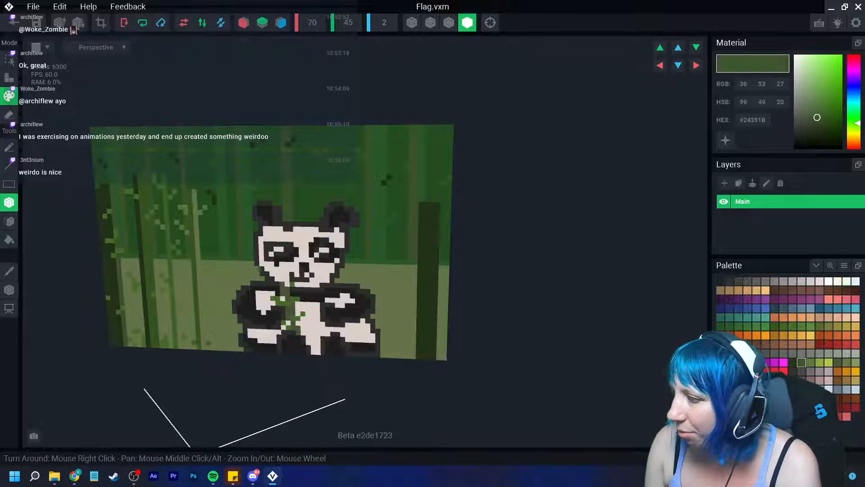
drag(415, 204, 404, 356)
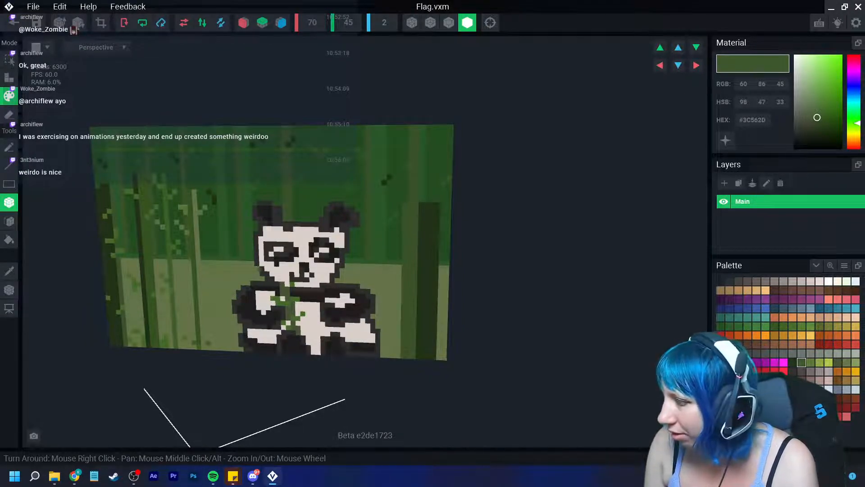
click(811, 362)
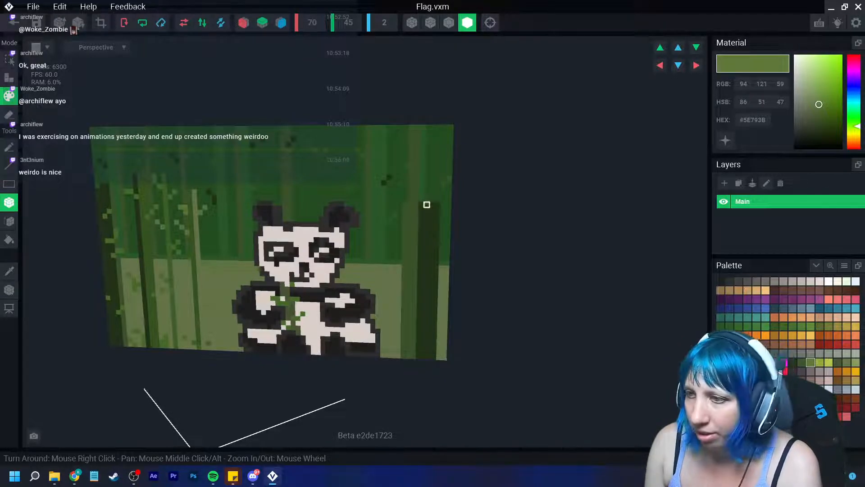
drag(405, 204, 403, 356)
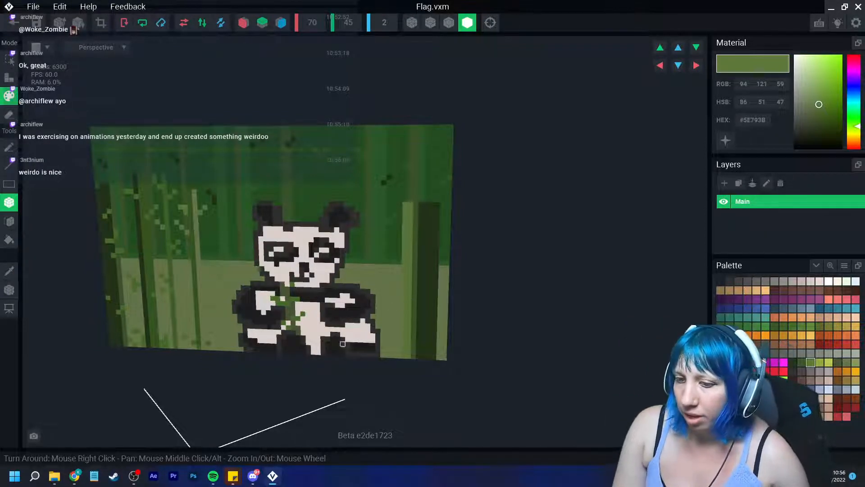
Sample dark green #24351B from the right-hand stalk and paint a stepped cap across its top, extending over the lighter left strips.
scroll(431, 242, up, 5)
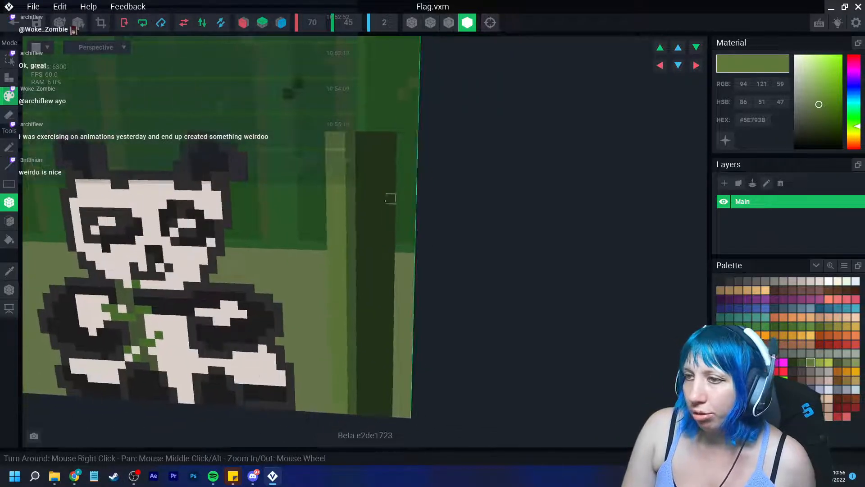
key(i)
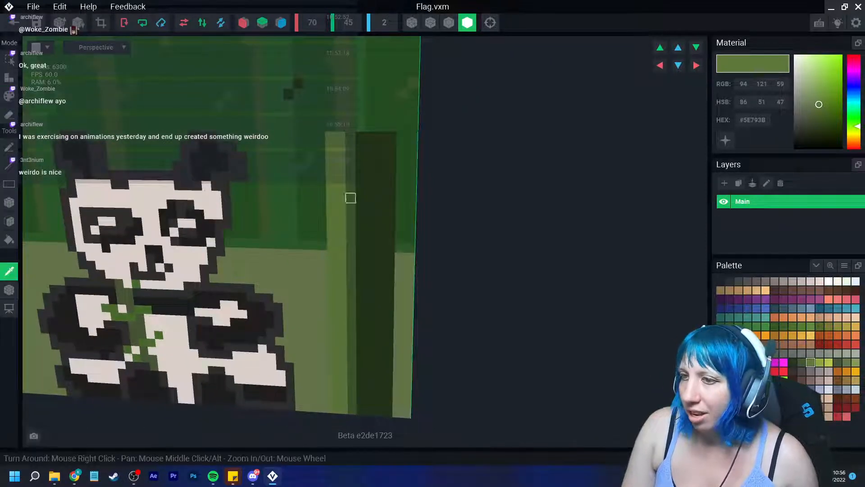
click(371, 178)
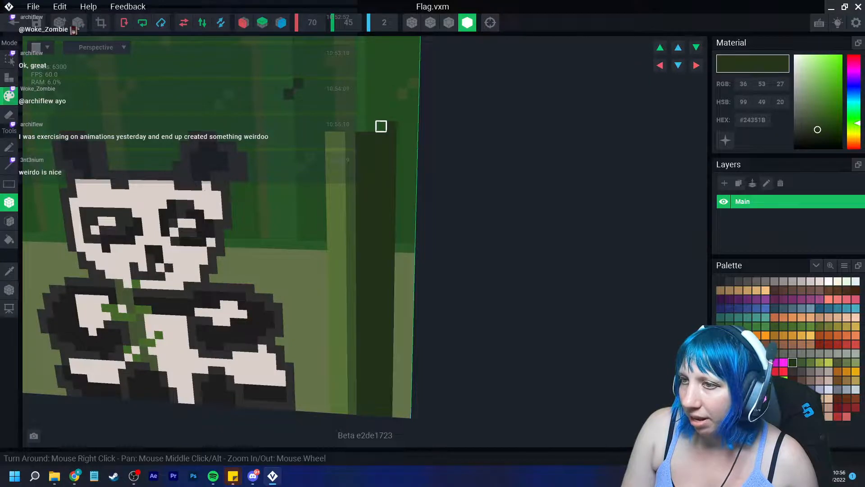
click(371, 115)
click(361, 116)
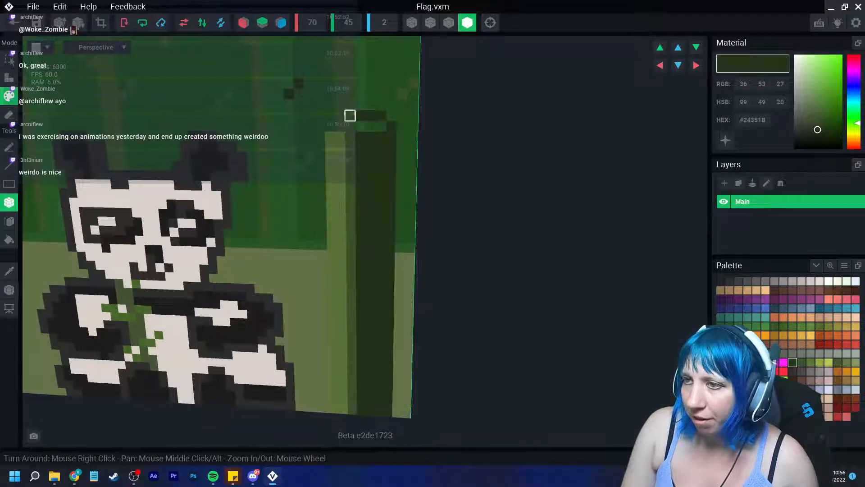
click(350, 115)
click(339, 116)
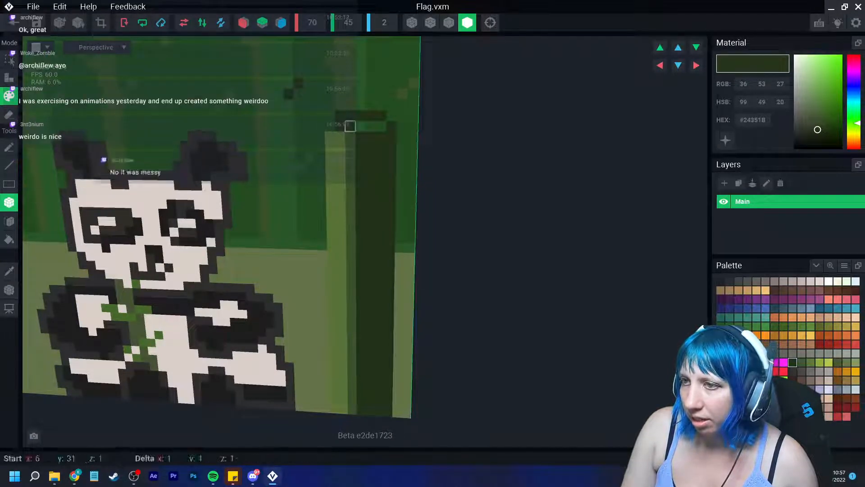
drag(350, 126, 381, 126)
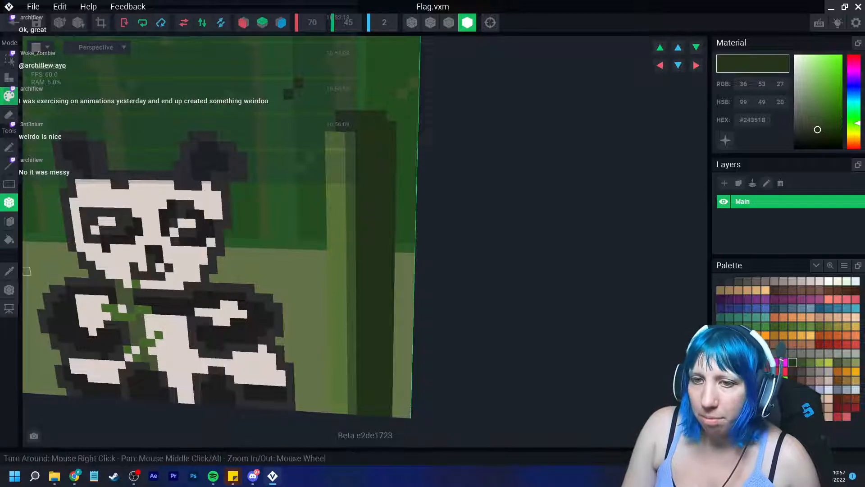
Sample green #3C562D and paint a vertical strip down the outer right side of the dark right-hand stalk.
click(9, 271)
click(350, 157)
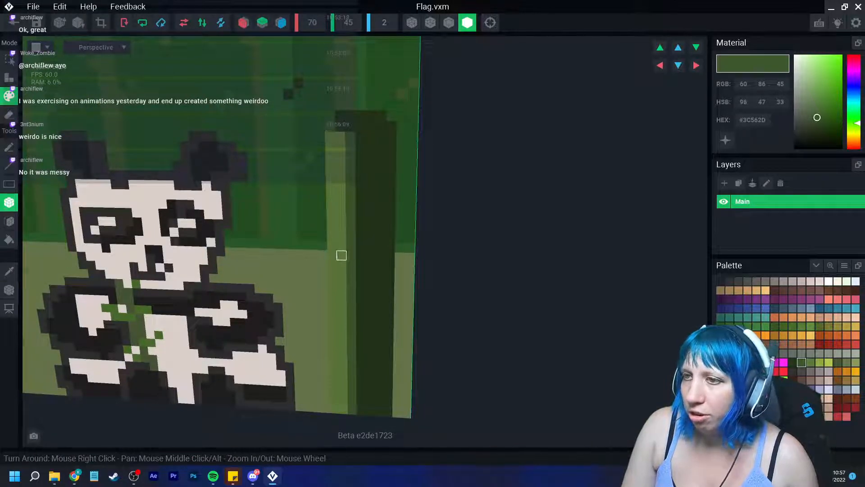
scroll(340, 253, down, 2)
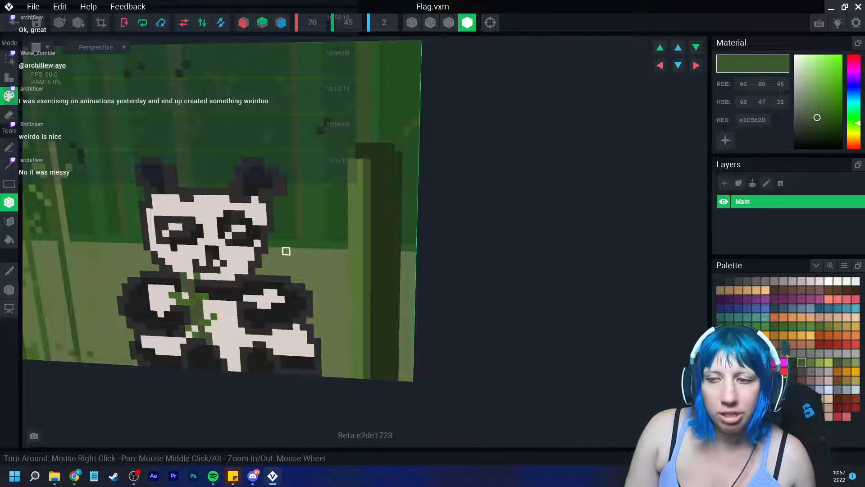
right_drag(285, 249, 364, 259)
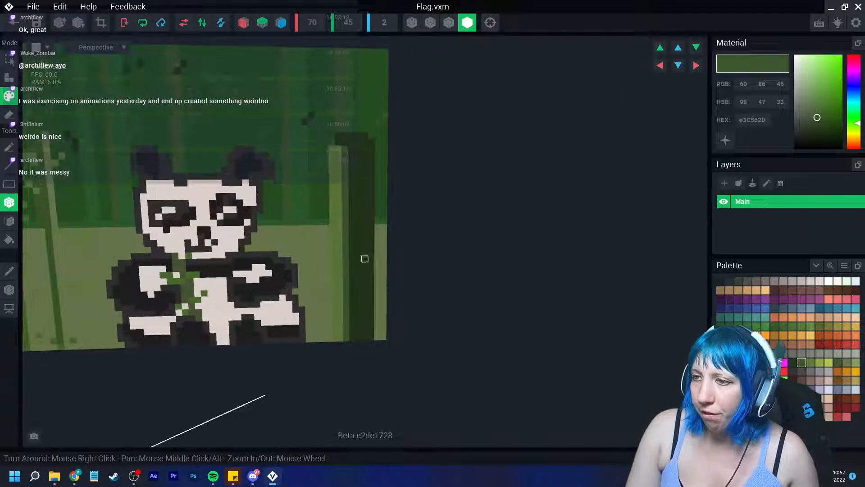
drag(370, 147, 376, 338)
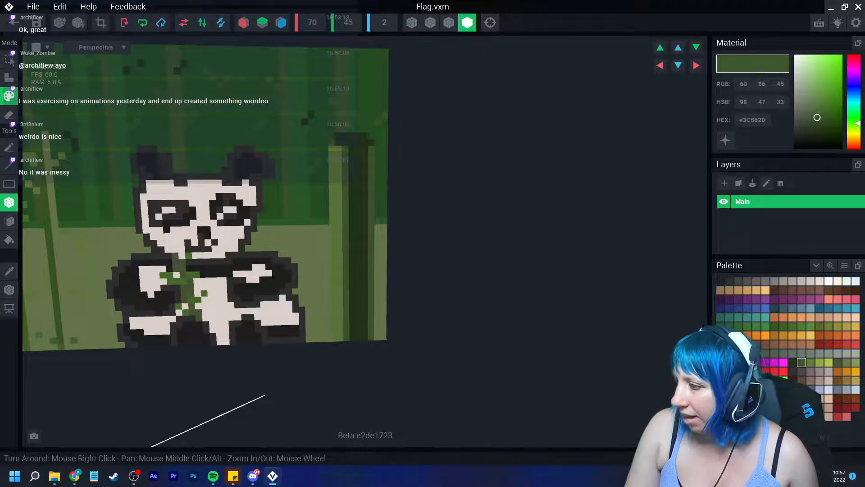
Copy #24351B into another palette slot, repaint the right-hand stalk's outer right strip with it, and lighten that colour to #2D4321.
click(792, 362)
click(749, 121)
right_click(749, 121)
click(767, 131)
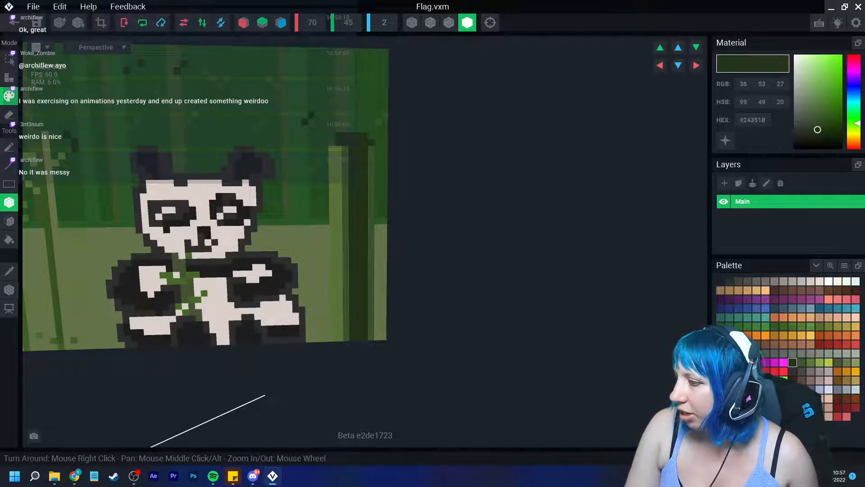
click(738, 390)
click(751, 121)
right_click(751, 122)
click(769, 142)
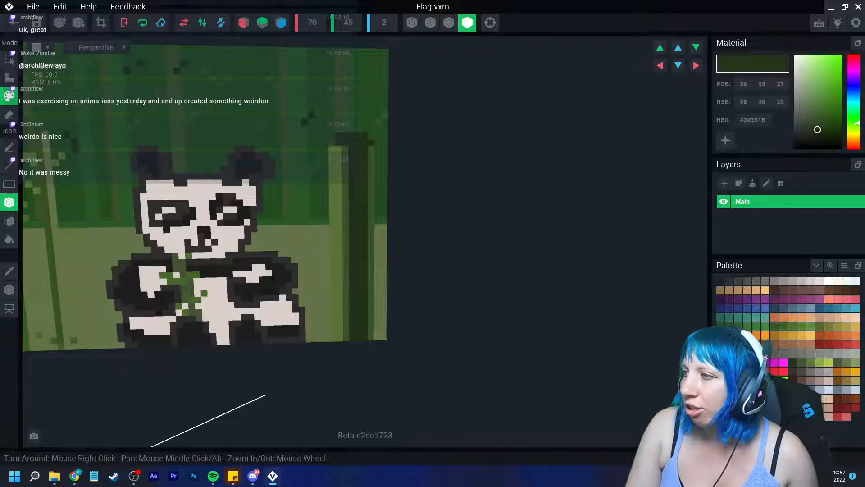
drag(371, 149, 372, 338)
drag(817, 129, 818, 123)
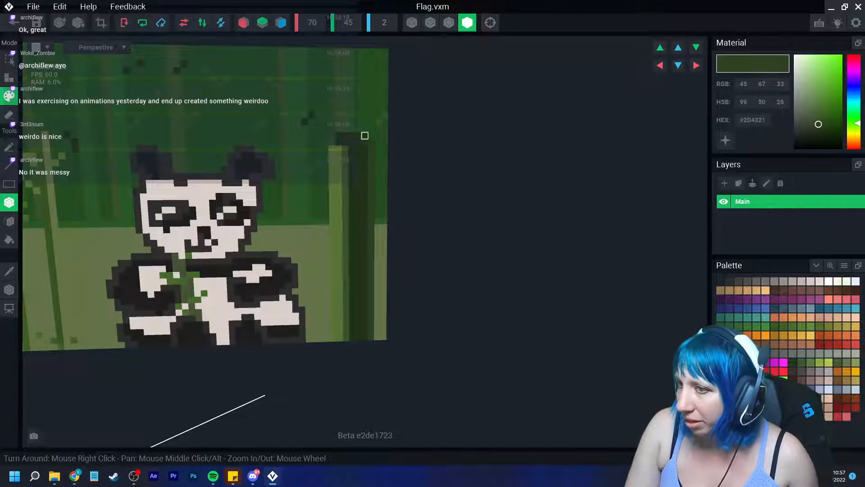
Repaint the light highlight strip on the left side of the right-hand stalk with #2D4321, down to the lower border.
scroll(364, 270, down, 5)
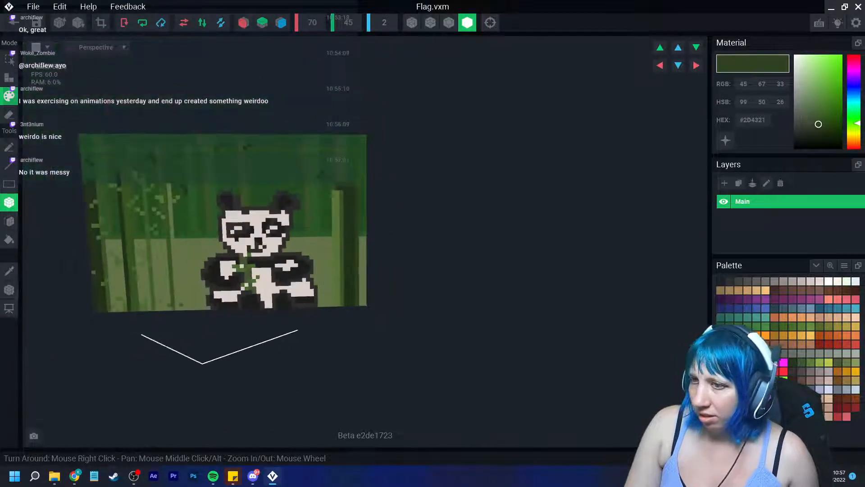
scroll(351, 305, up, 5)
mouse_move(332, 146)
mouse_down()
mouse_move(326, 227)
mouse_move(337, 342)
mouse_up()
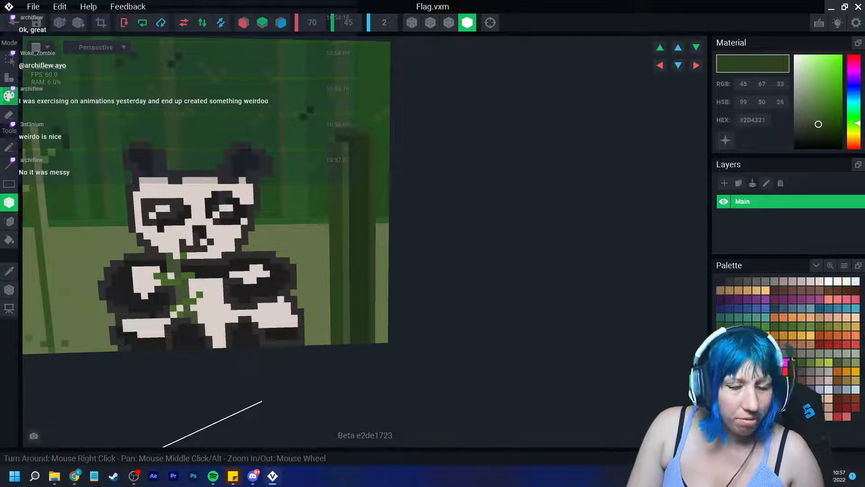
Select #3C562D and scatter single leaf voxels along both sides of the right-hand bamboo stalk.
click(802, 362)
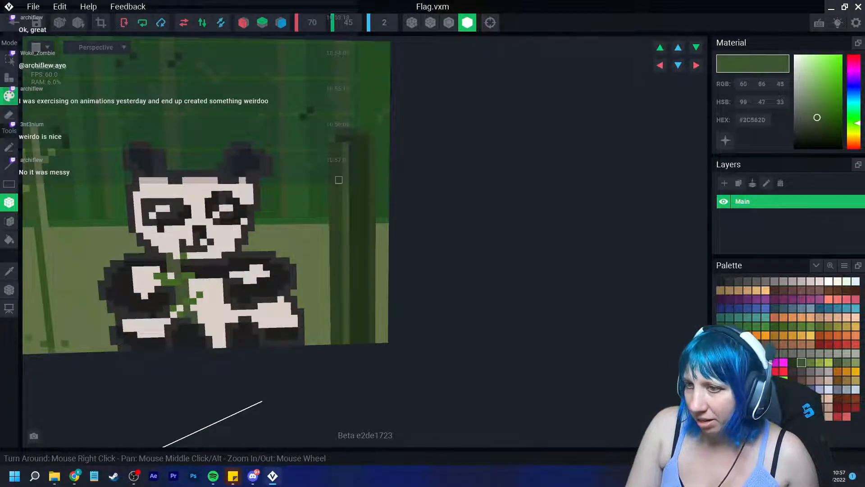
click(366, 186)
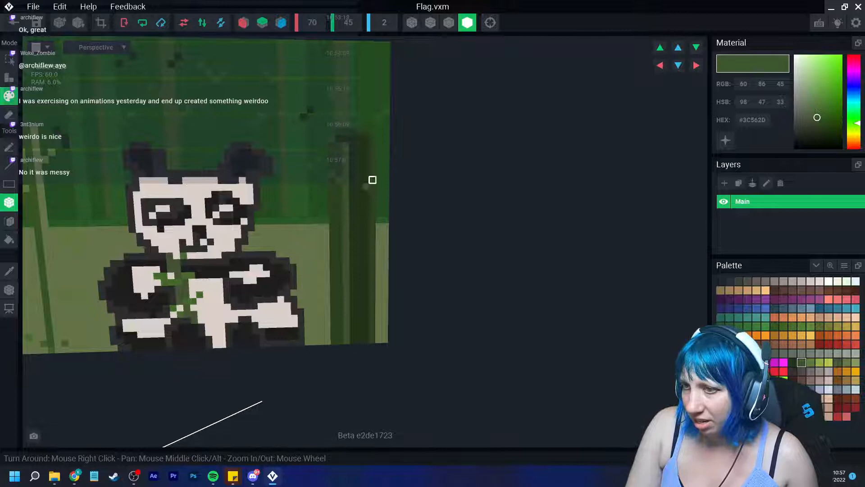
click(372, 219)
click(366, 233)
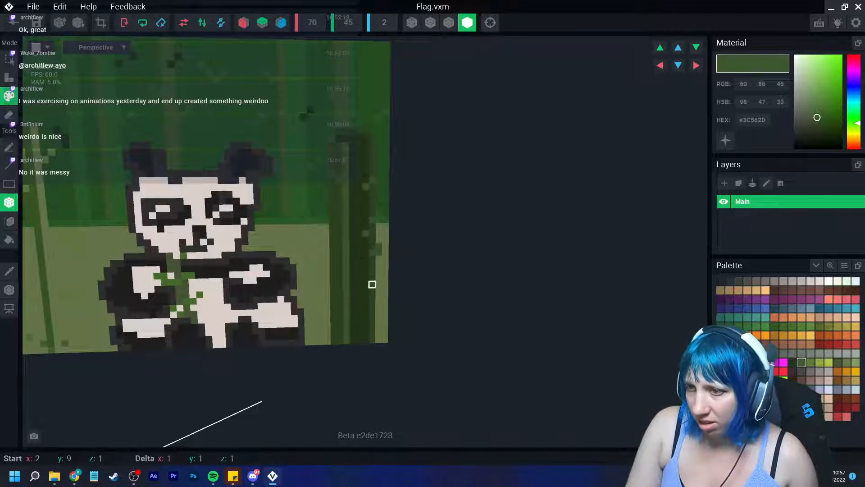
click(333, 240)
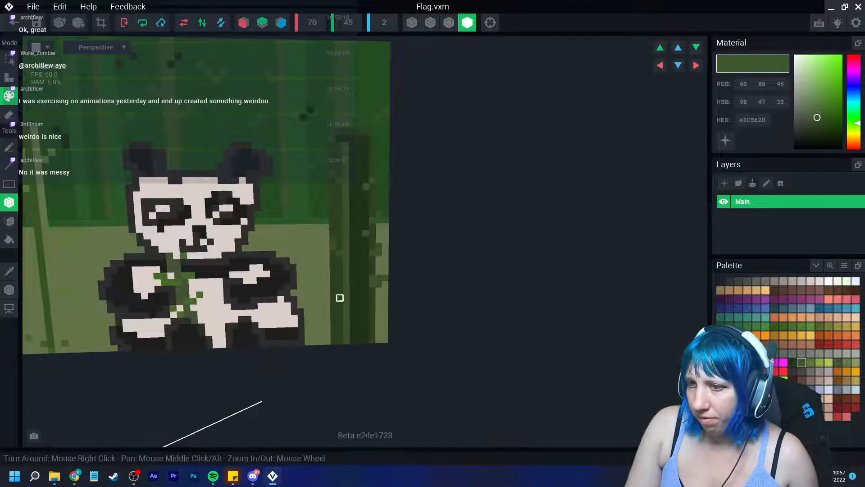
click(326, 279)
drag(327, 304, 327, 298)
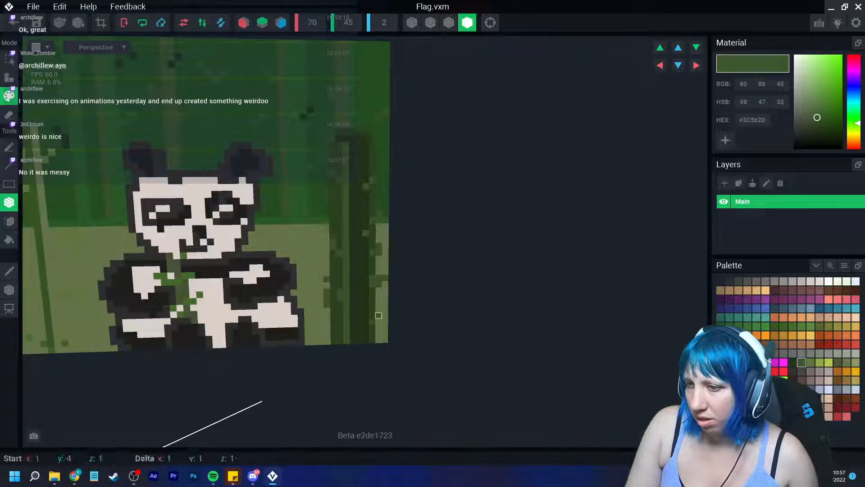
Add grass voxels in #3C562D along the flag's lower edge between the left stalks and the panda.
middle_drag(376, 322, 461, 312)
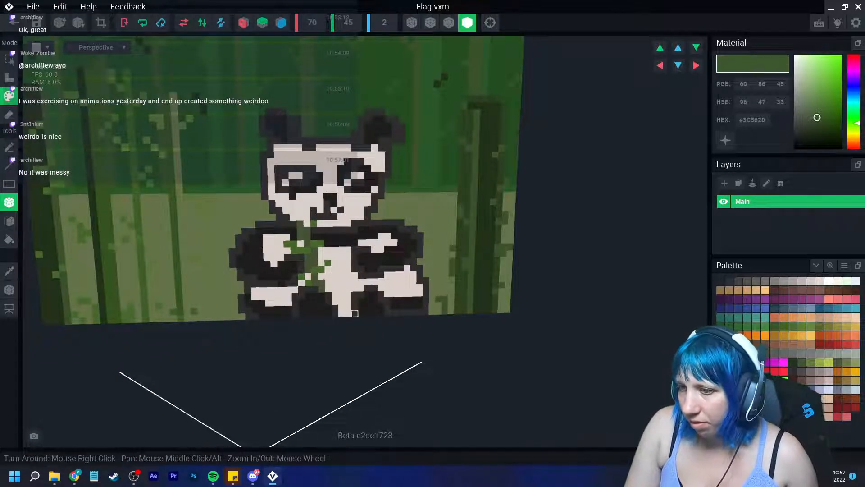
click(201, 310)
click(214, 317)
click(221, 311)
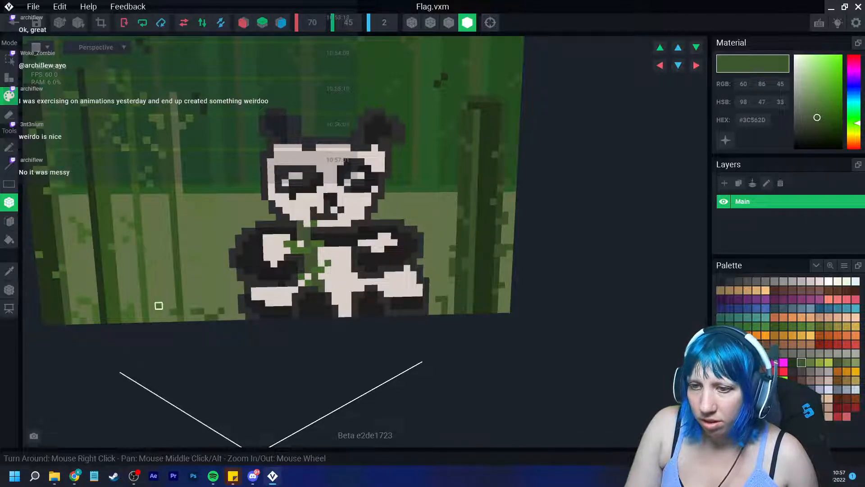
click(153, 312)
Select green #547C34 and scatter grass voxels over the ground on both sides of the panda and near the ground's upper edge.
click(802, 326)
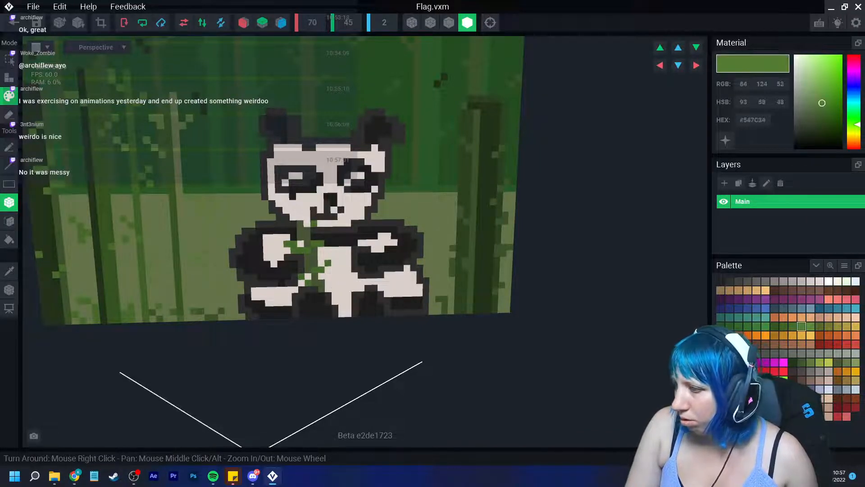
click(227, 317)
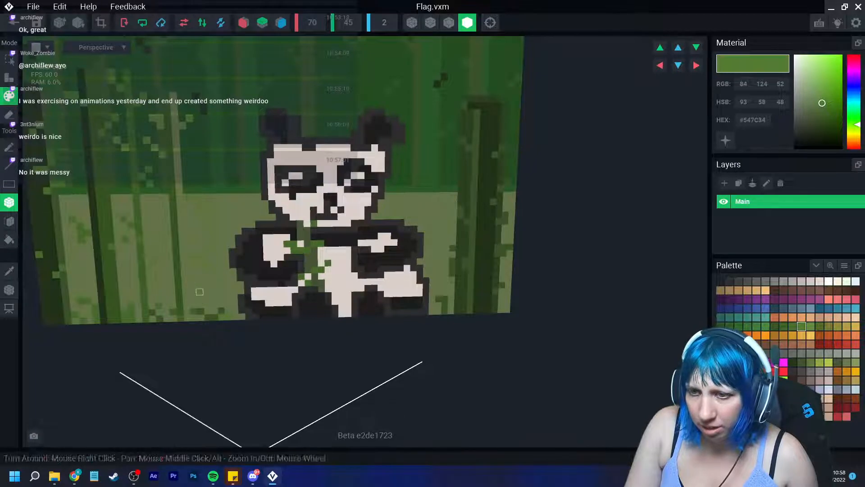
click(208, 304)
click(445, 286)
click(446, 228)
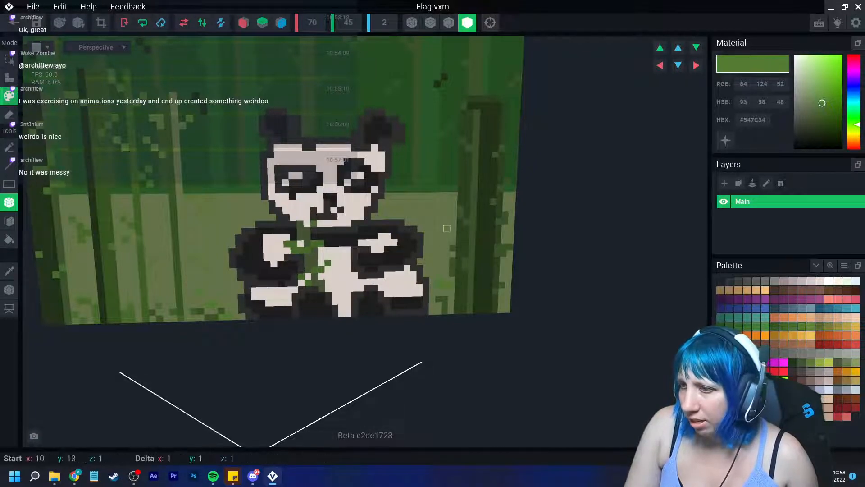
click(440, 209)
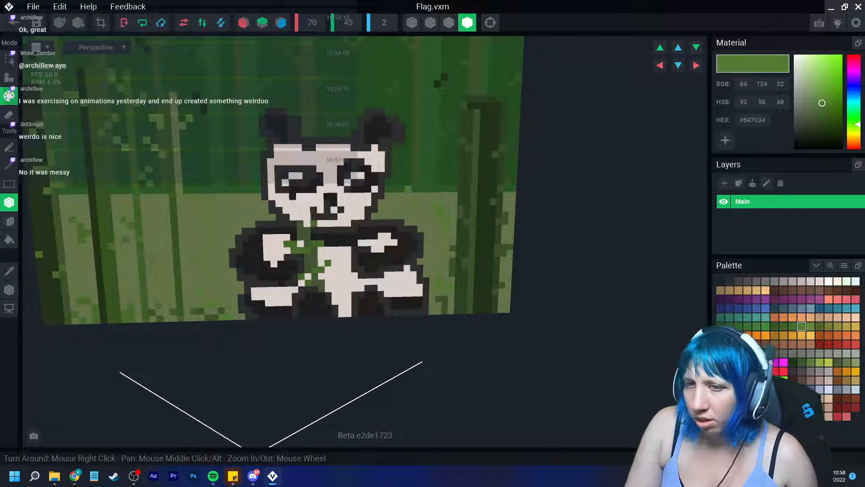
click(216, 225)
click(71, 204)
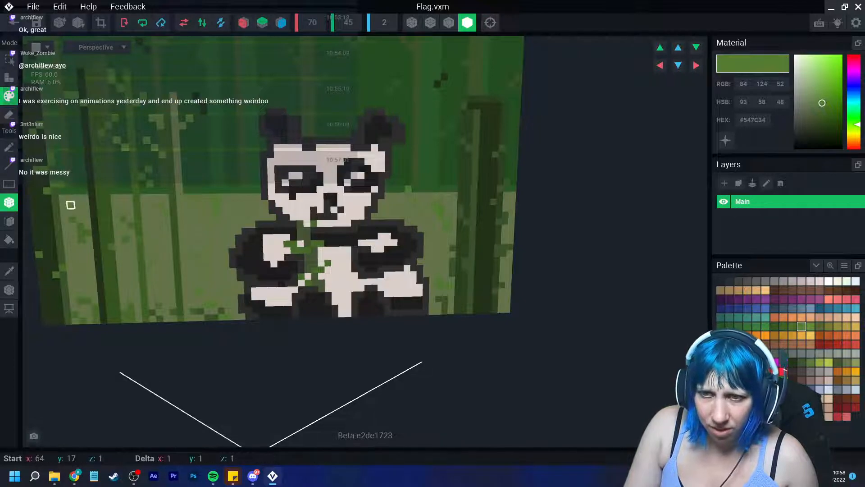
Turn on symmetry along the Z axis and sample dark green #24351B from the stalk at the flag's left edge.
scroll(71, 205, down, 8)
mouse_move(70, 205)
right_down()
mouse_move(337, 253)
mouse_move(315, 255)
mouse_move(343, 245)
mouse_move(336, 254)
mouse_move(352, 253)
right_up()
click(281, 22)
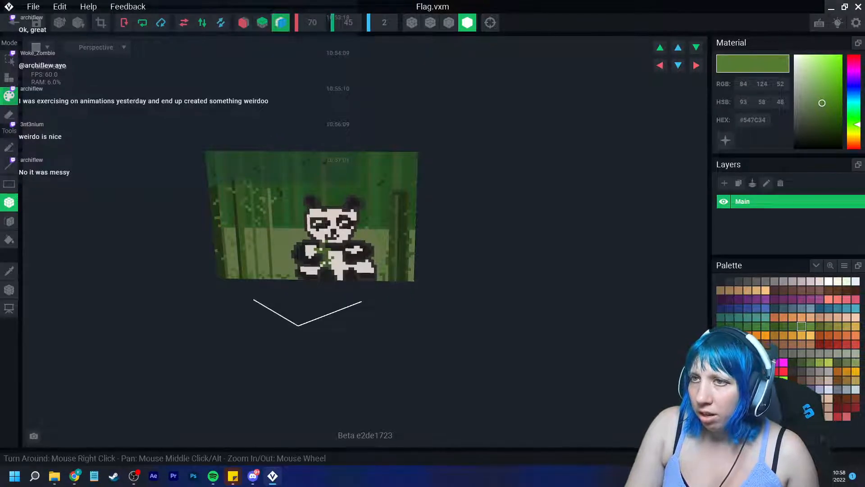
mouse_move(325, 155)
right_down()
mouse_move(230, 158)
mouse_move(325, 153)
right_up()
scroll(325, 153, up, 3)
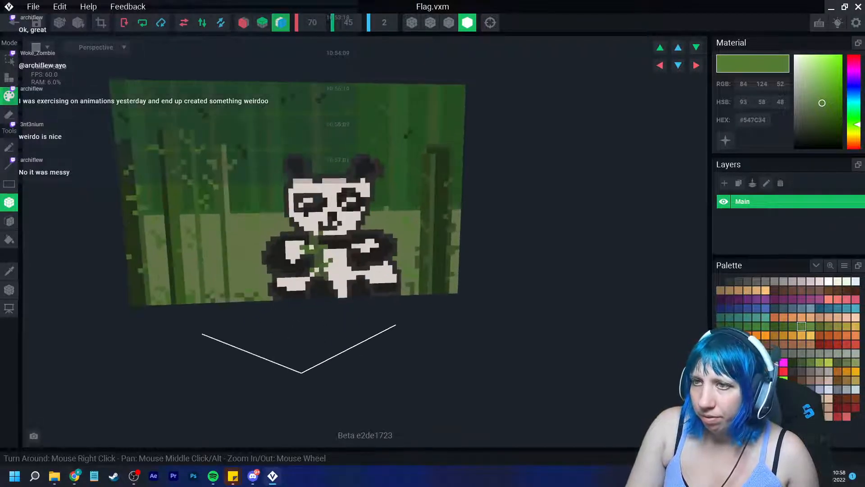
scroll(211, 307, up, 2)
middle_drag(211, 307, 259, 315)
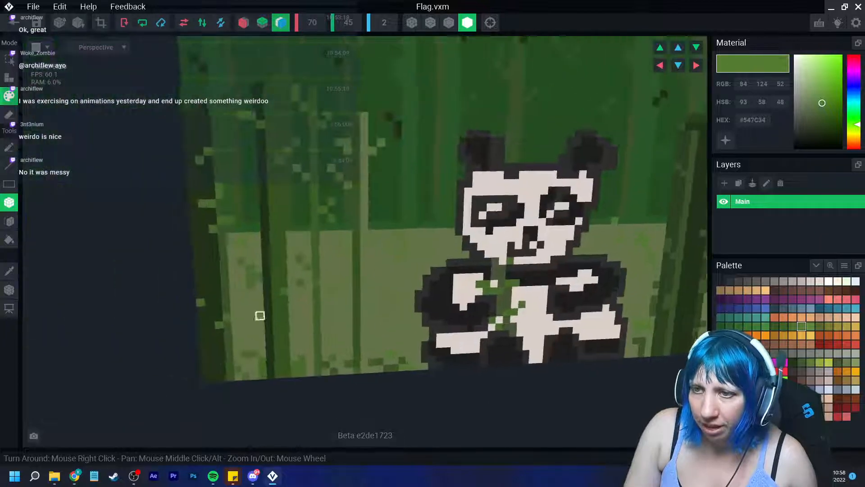
scroll(259, 314, down, 1)
click(9, 271)
click(228, 248)
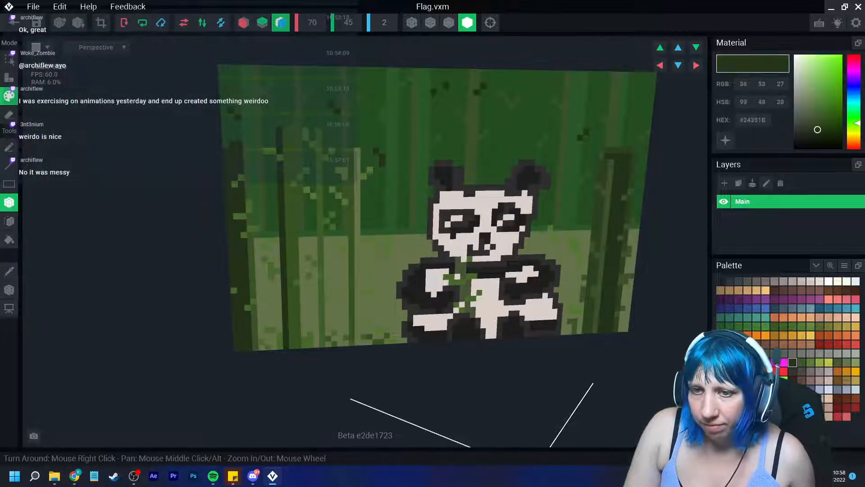
Place small clusters of #24351B leaf voxels across the dark green background in the flag's upper part.
scroll(446, 236, up, 2)
middle_drag(645, 233, 683, 230)
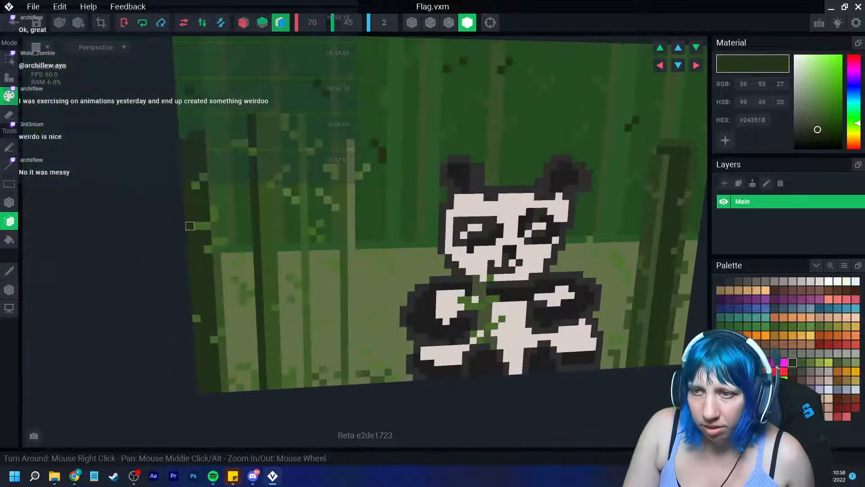
right_drag(364, 203, 360, 203)
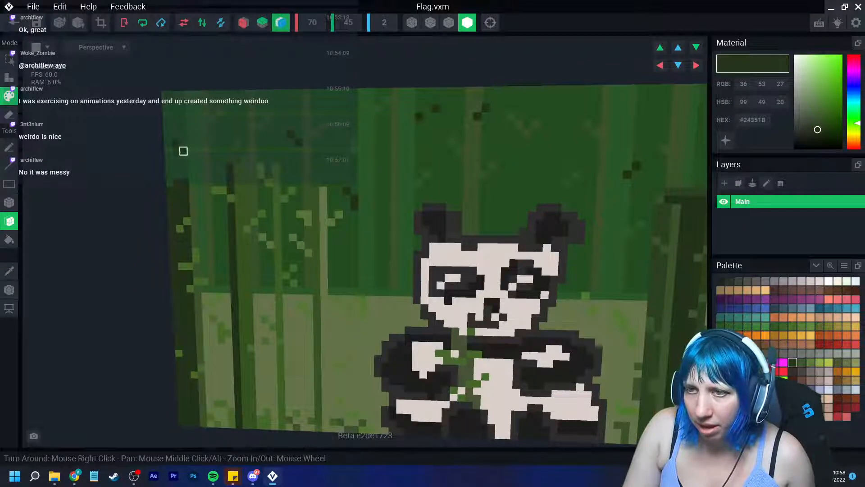
click(419, 116)
click(435, 108)
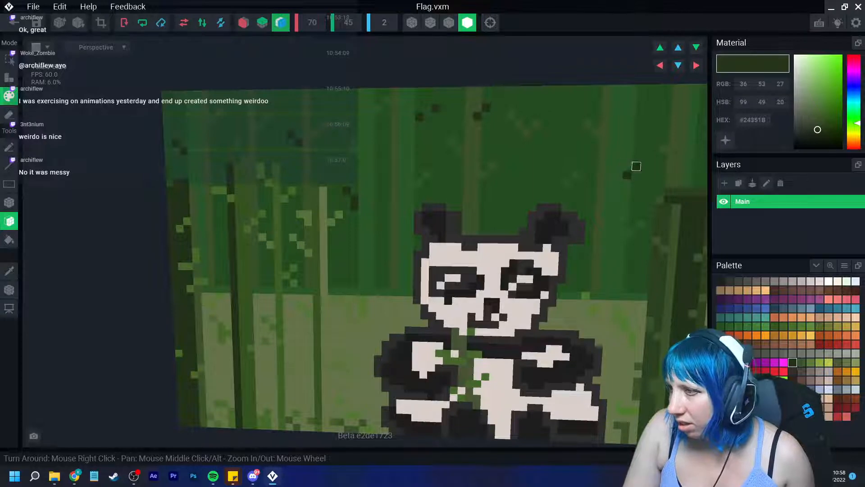
Sample green #3C562D and scatter leaf voxels over the upper background on both sides of the panda.
click(9, 270)
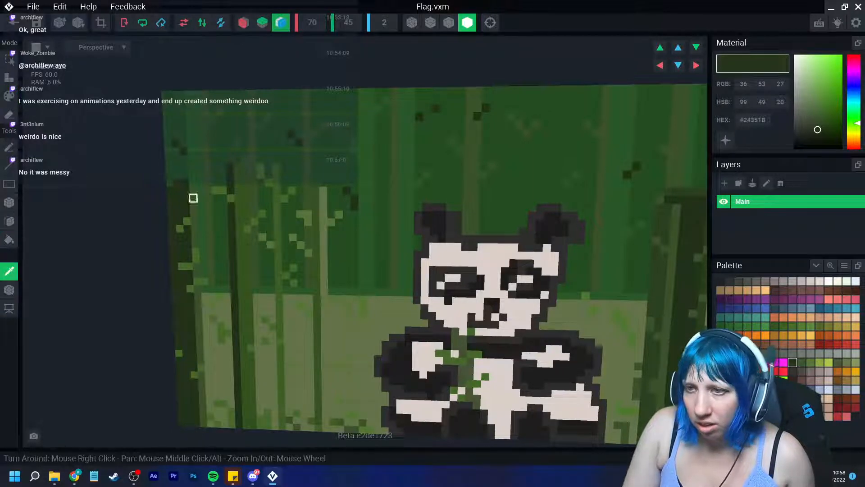
click(252, 142)
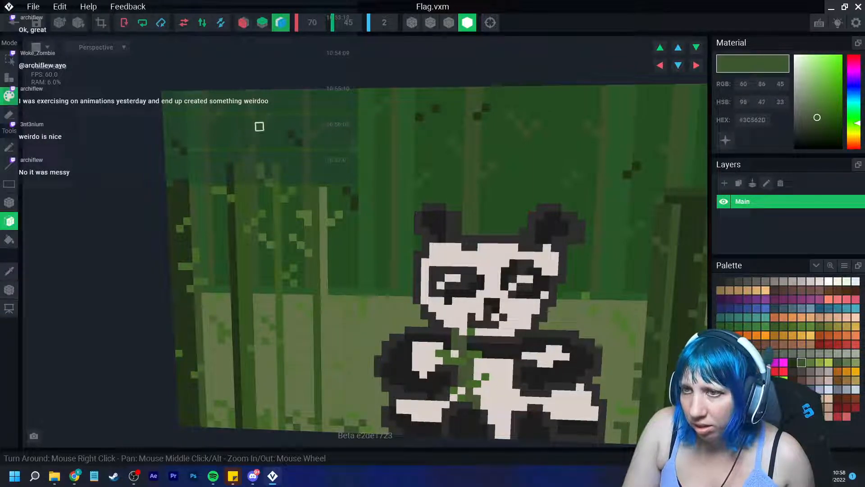
right_drag(334, 149, 334, 149)
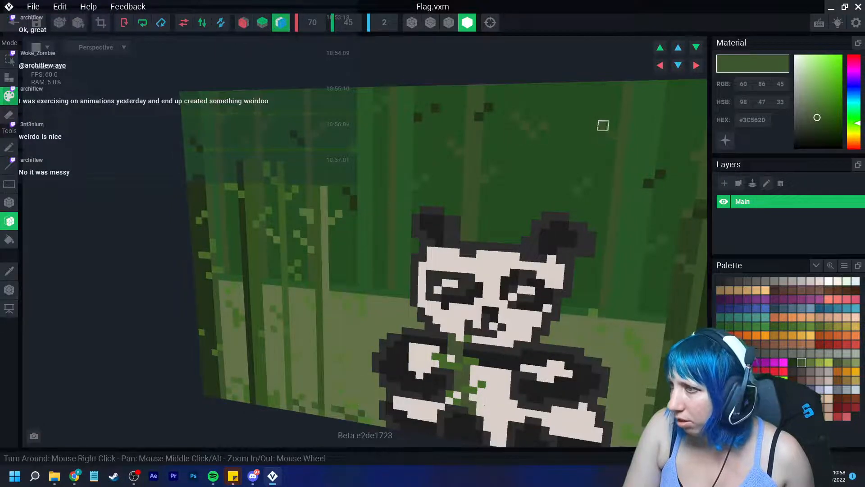
right_drag(620, 164, 442, 185)
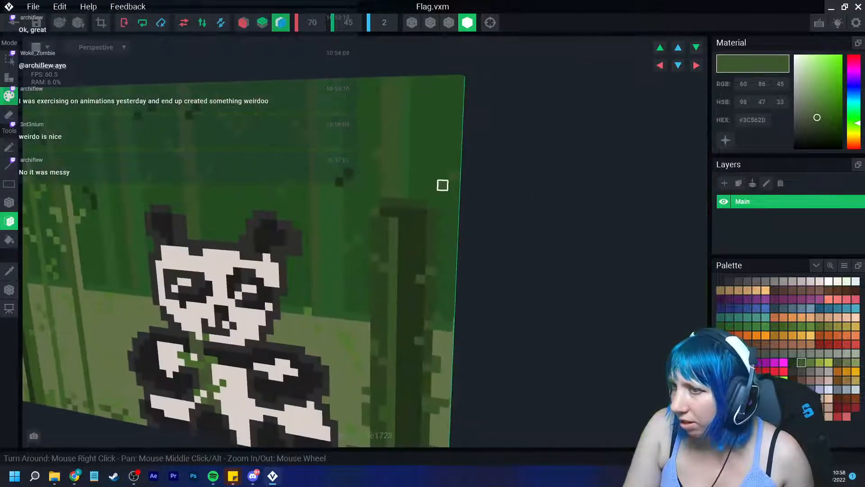
Sample green #486E2C and add leaf voxels along the bamboo stalk at the flag's left edge.
right_drag(394, 162, 279, 209)
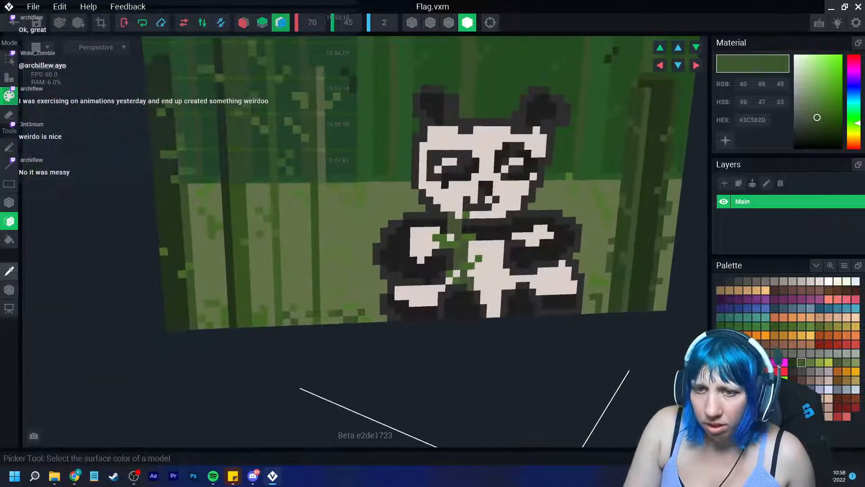
click(9, 271)
click(187, 228)
click(9, 272)
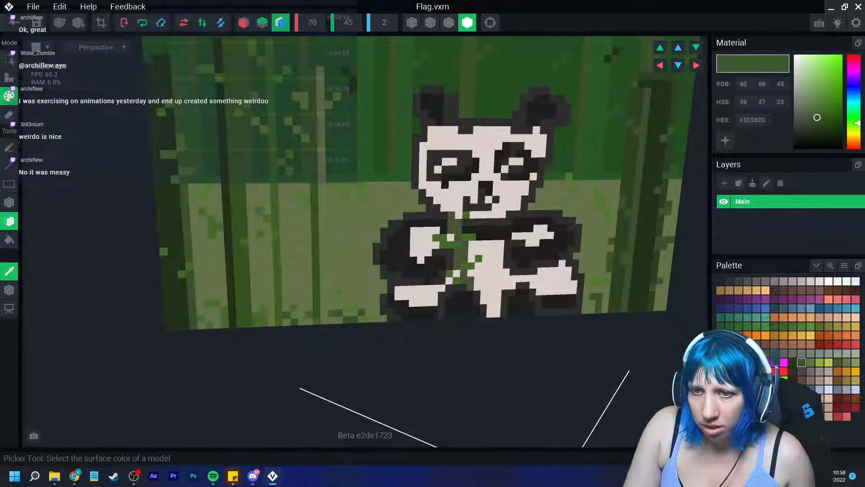
click(164, 154)
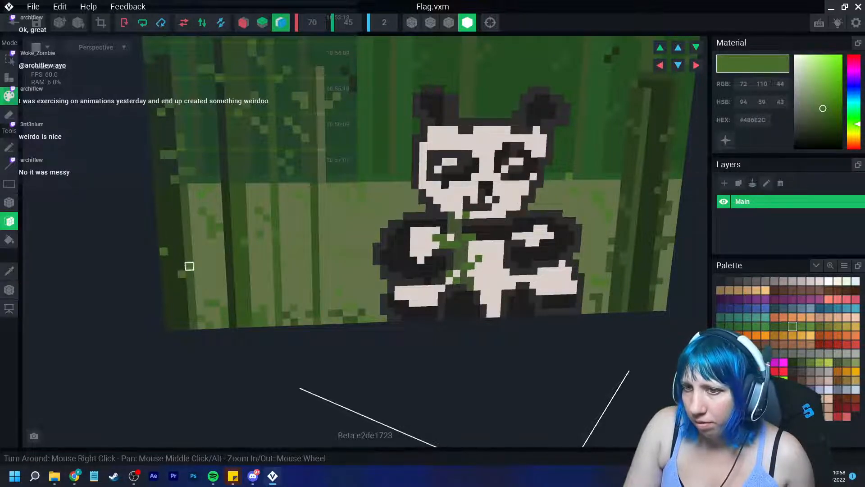
Add grass voxels in #486E2C near the flag's lower left edge, and sample #547C34 from the grass beside the panda.
click(9, 271)
click(224, 317)
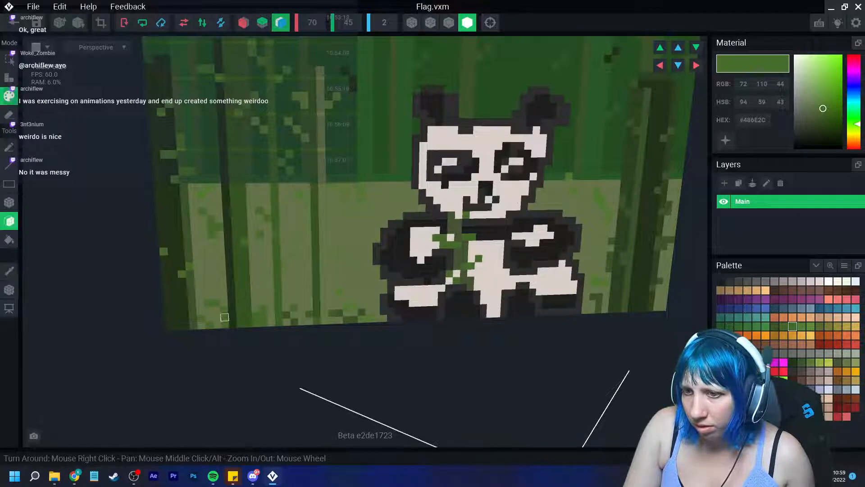
click(209, 325)
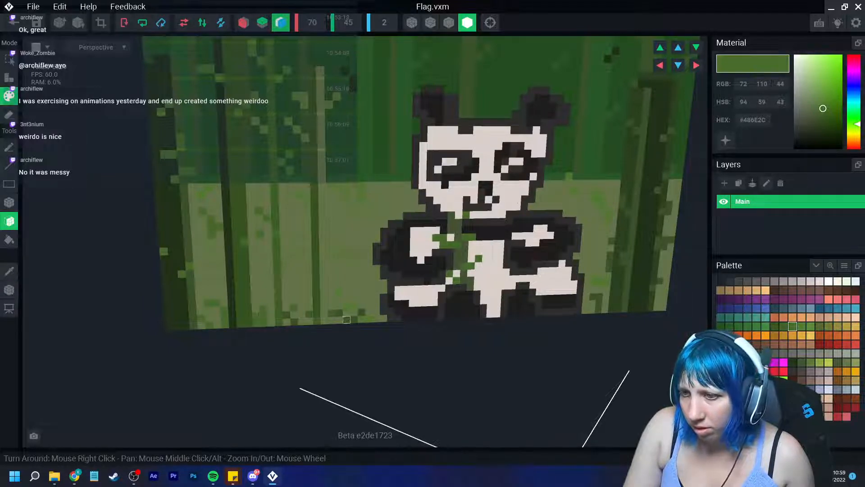
click(9, 271)
click(346, 305)
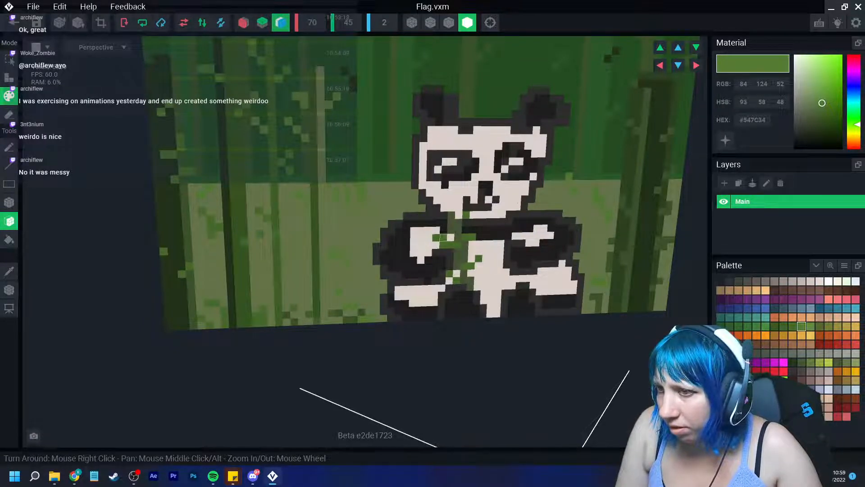
Sample dark green #2D4321 from the top of the right-hand bamboo stalk.
right_drag(443, 237, 466, 239)
scroll(530, 282, down, 4)
right_drag(476, 274, 568, 273)
scroll(215, 256, up, 5)
middle_drag(505, 261, 356, 254)
scroll(357, 254, up, 3)
mouse_move(360, 108)
middle_down()
mouse_move(331, 169)
mouse_move(324, 262)
middle_up()
click(9, 271)
click(376, 145)
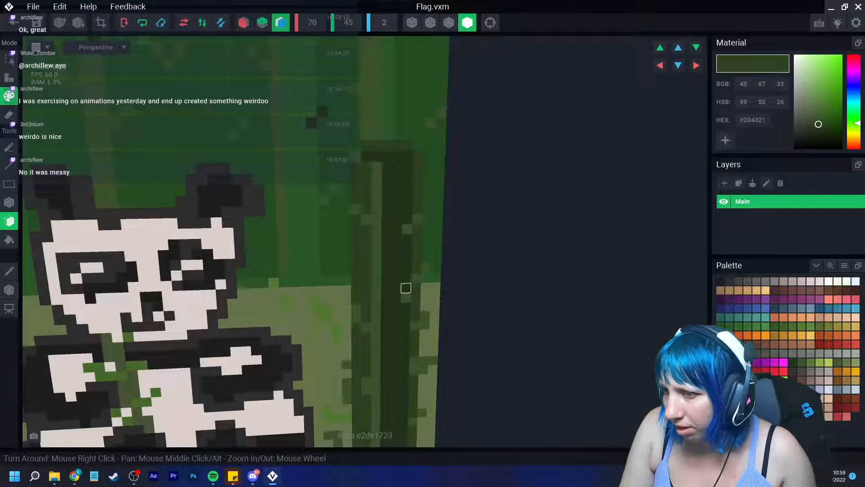
Sample #3C562D from the grass at the flag's lower edge and paint leaf voxels beside the right-hand stalk.
middle_drag(405, 287, 346, 176)
click(9, 271)
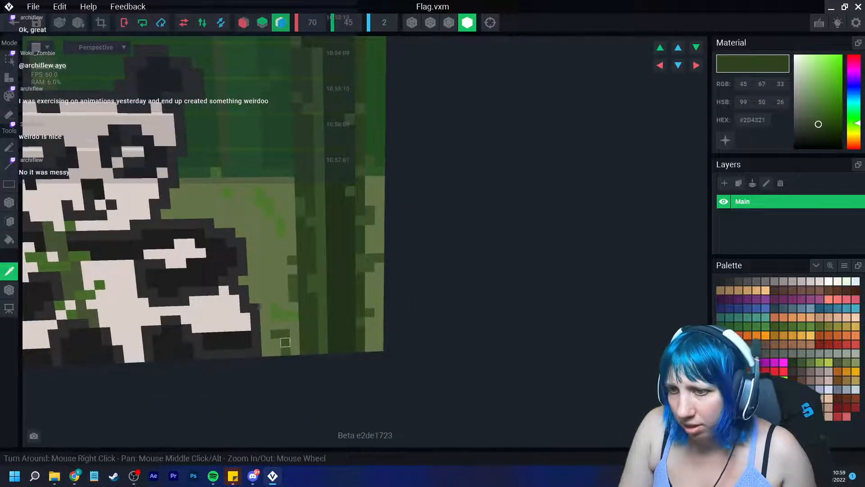
click(286, 341)
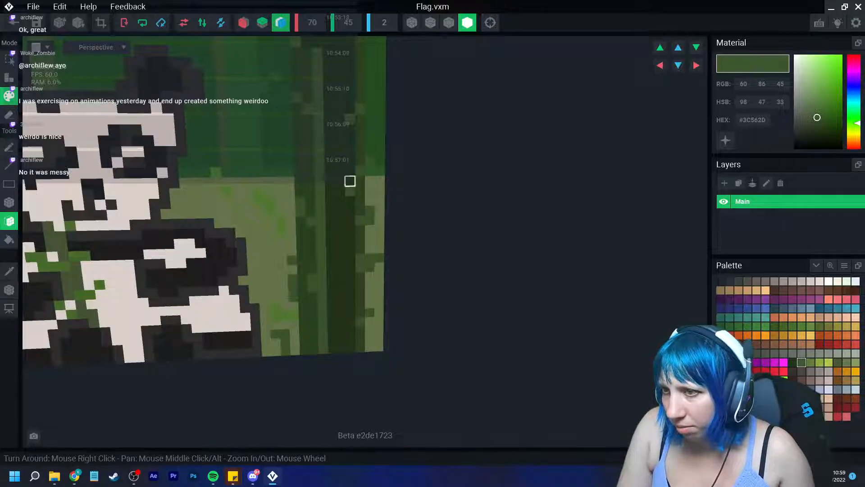
click(293, 289)
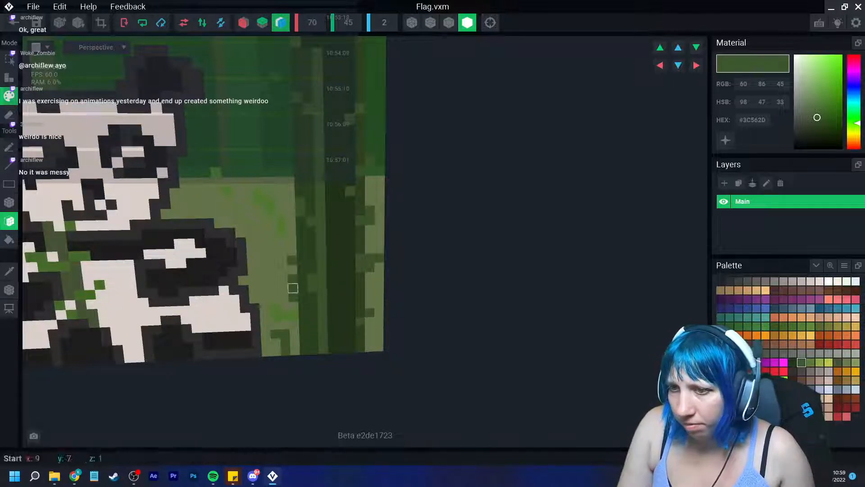
Switch back to dark green #2D4321 by sampling it from the right-hand bamboo stalk.
click(9, 271)
right_drag(419, 262, 352, 264)
click(360, 239)
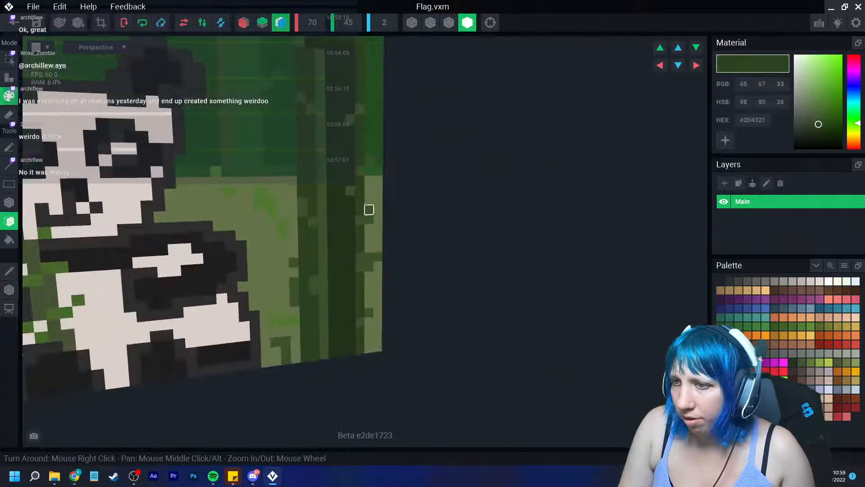
Examine the leaves and shading along the right-hand bamboo stalk from the front and back of the flag.
scroll(355, 316, down, 3)
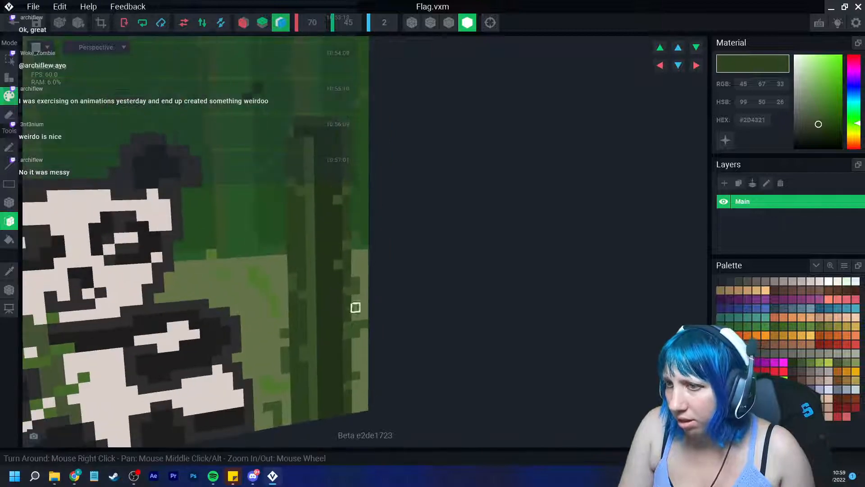
right_drag(346, 161, 285, 200)
scroll(198, 185, up, 5)
right_drag(288, 302, 287, 301)
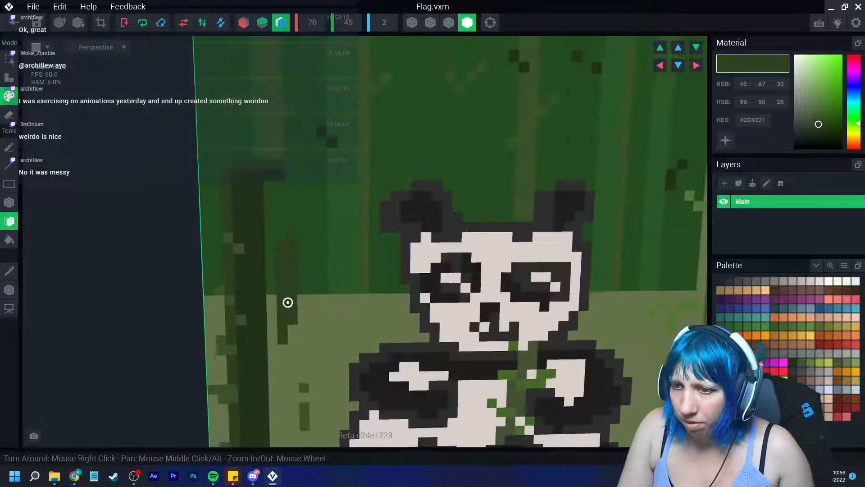
middle_drag(288, 302, 290, 298)
right_drag(289, 297, 289, 298)
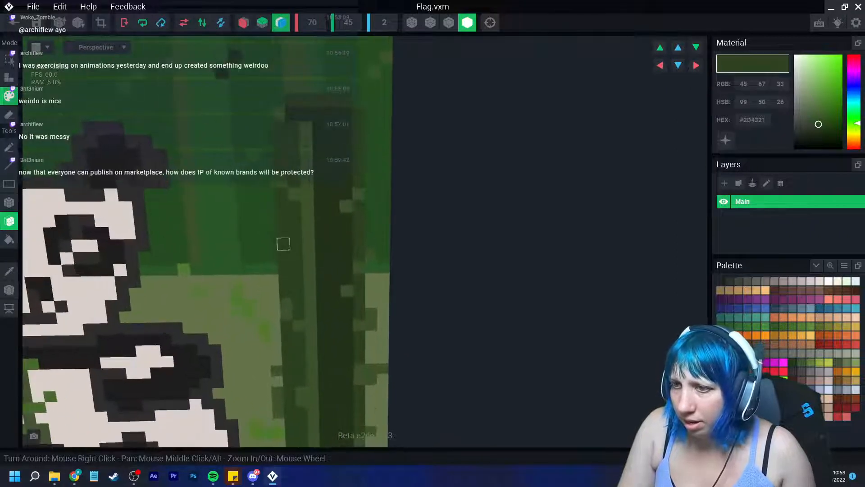
right_drag(283, 243, 351, 176)
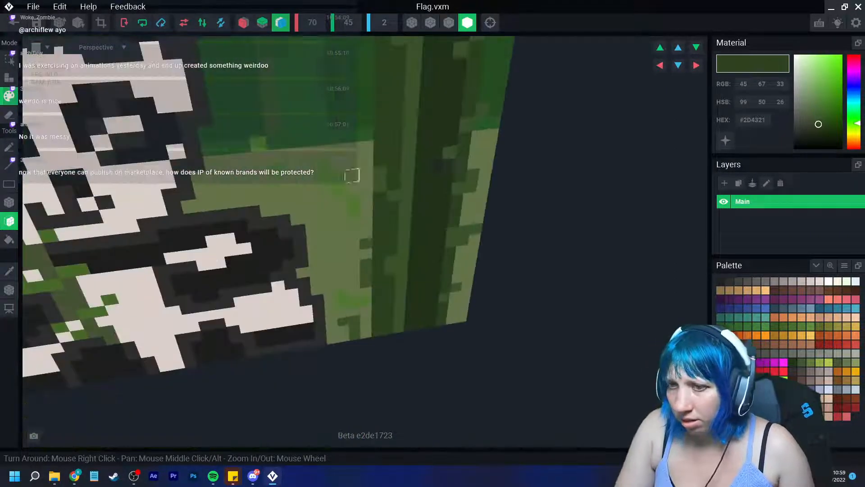
right_drag(390, 289, 365, 118)
middle_drag(365, 118, 341, 138)
middle_drag(302, 330, 310, 293)
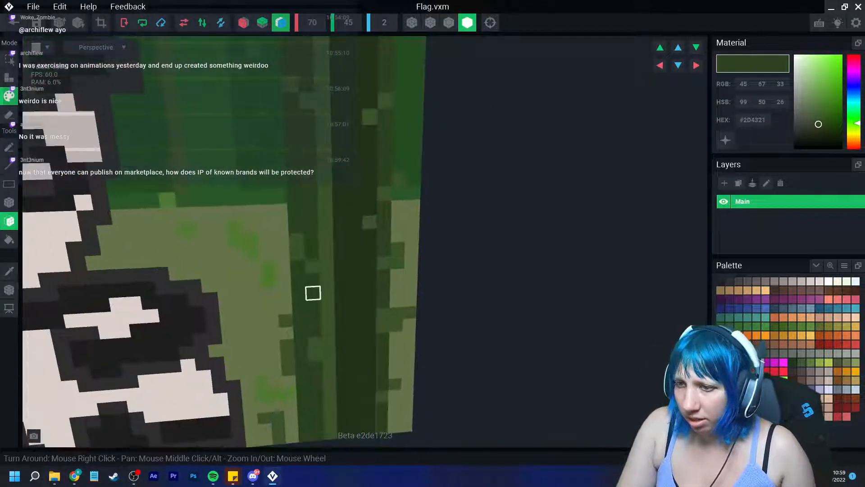
middle_drag(302, 368, 301, 320)
right_drag(353, 317, 317, 309)
scroll(311, 310, up, 5)
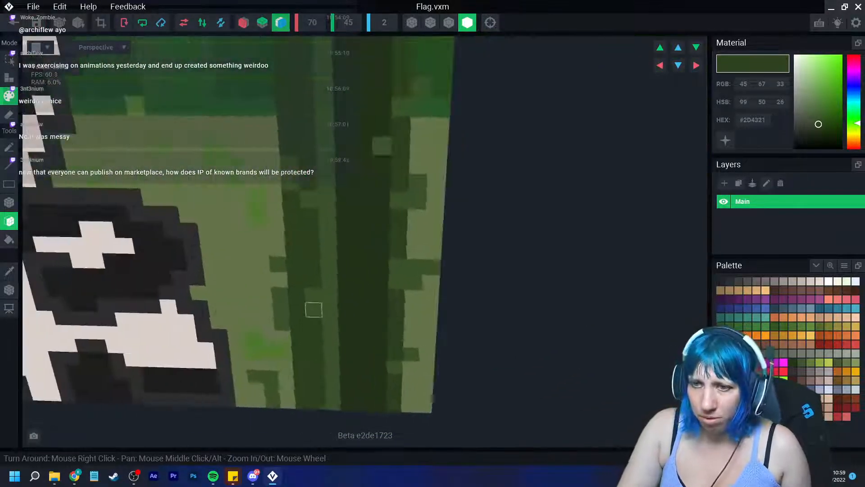
Sample #3C562D from the right-hand stalk's light strip and #547C34 from the grass between the panda and the stalk.
click(9, 271)
click(327, 199)
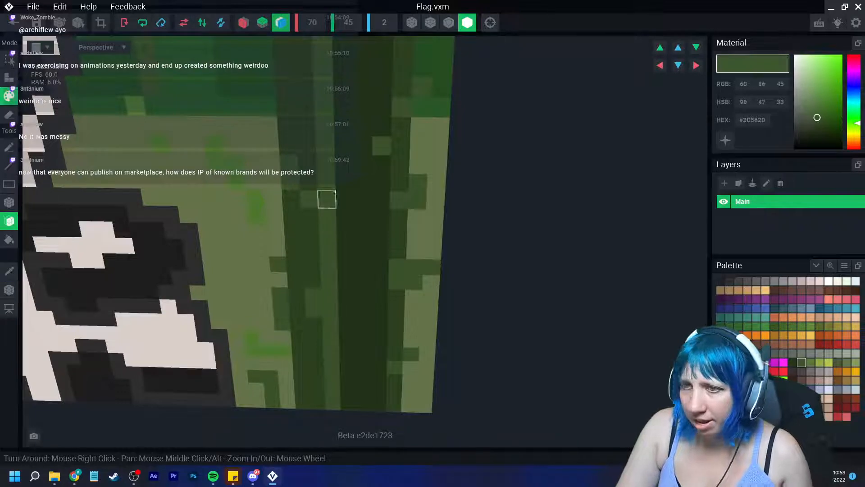
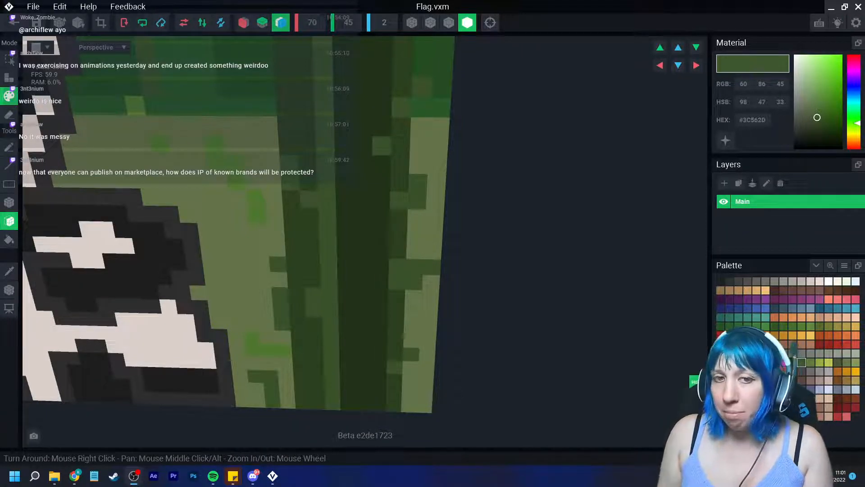
right_drag(321, 231, 328, 232)
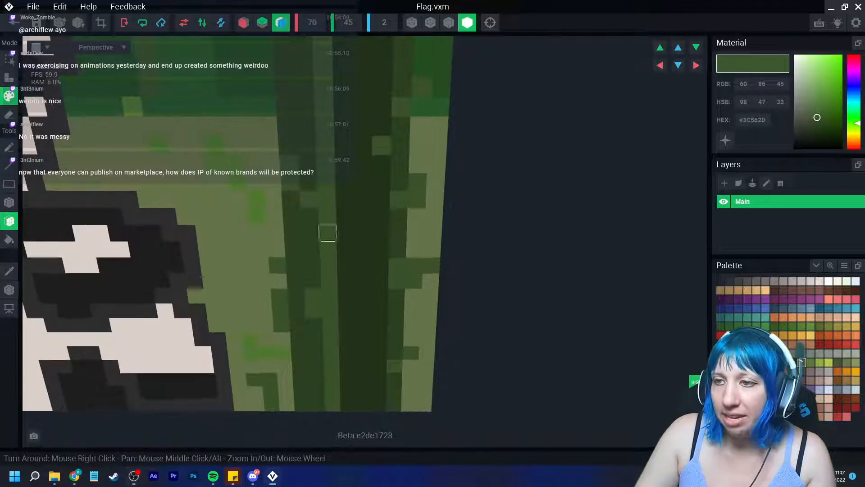
click(9, 271)
click(214, 162)
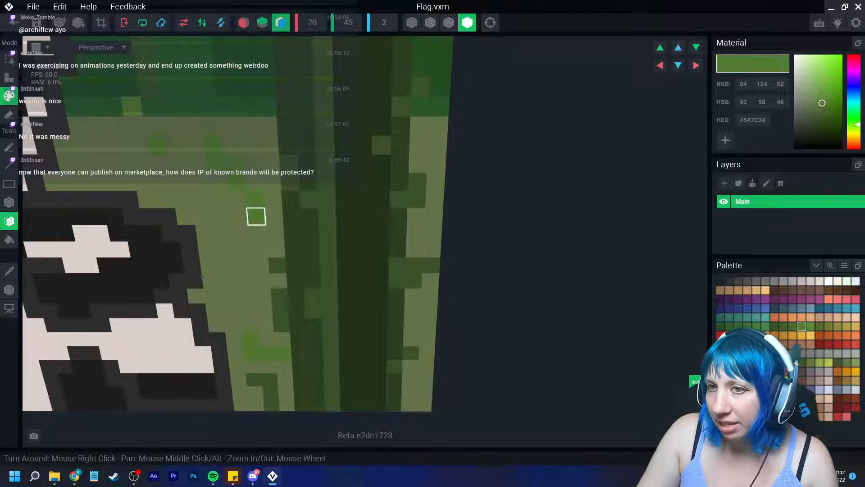
Select #3C562D again and add two leaf voxels in the background above the right-hand stalk, near the flag's side edge.
right_drag(396, 309, 371, 303)
scroll(391, 295, down, 3)
right_drag(412, 282, 323, 225)
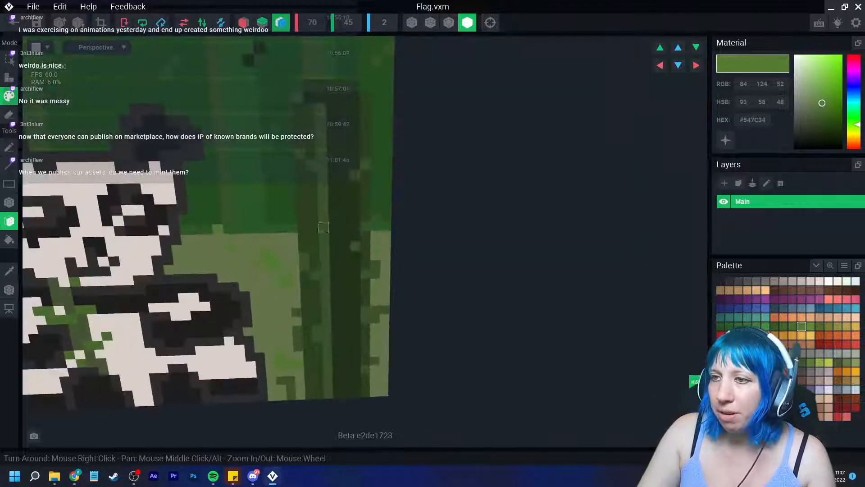
click(9, 271)
click(311, 164)
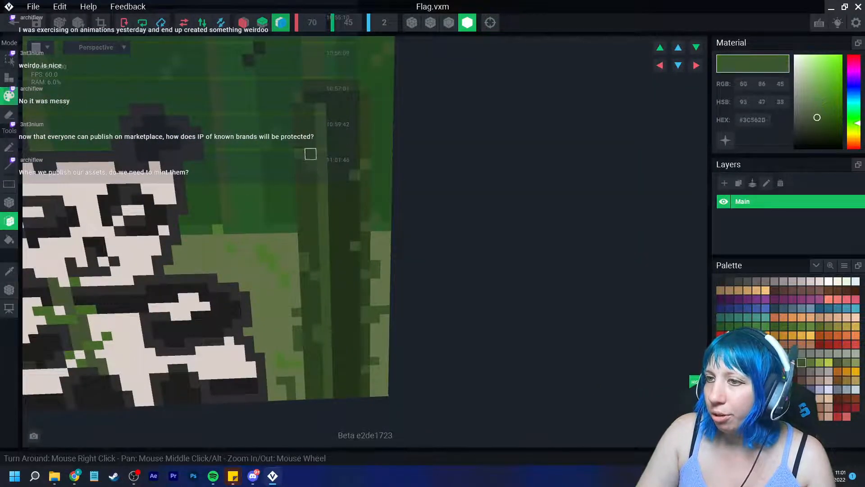
mouse_move(299, 154)
right_down()
mouse_move(301, 184)
mouse_move(319, 144)
mouse_move(294, 136)
mouse_move(319, 143)
right_up()
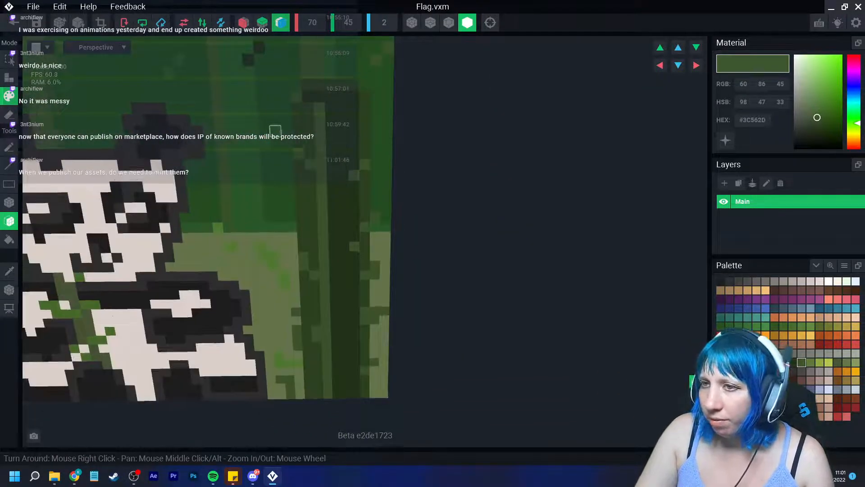
scroll(329, 237, up, 2)
middle_drag(267, 214, 297, 269)
click(355, 199)
click(369, 185)
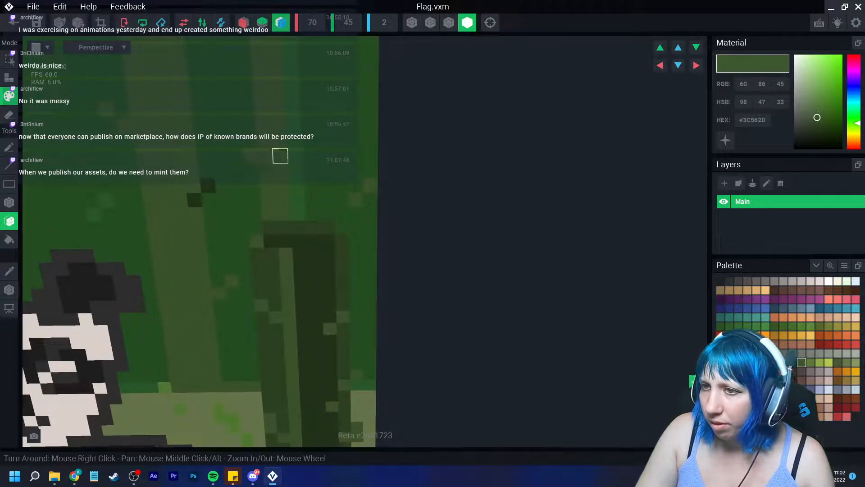
Sample green #2B5B29 and paint two diagonal voxels in the background above the panda's right-hand ear.
scroll(236, 171, down, 2)
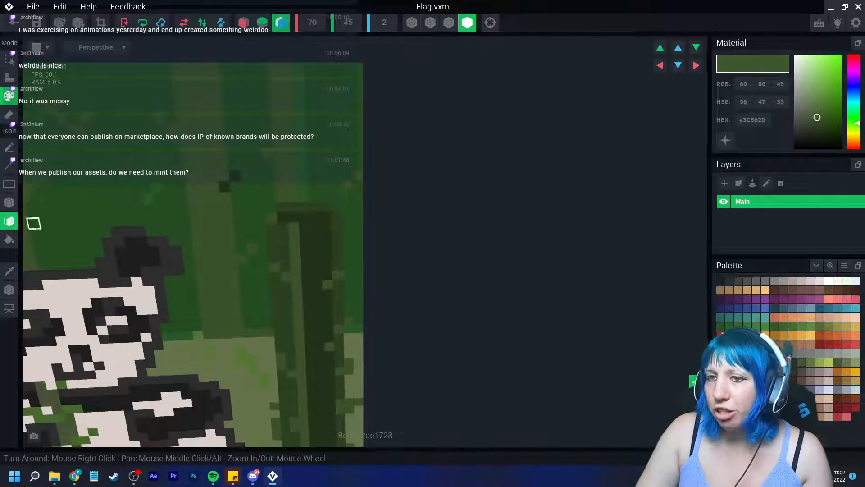
click(9, 271)
click(145, 199)
click(155, 187)
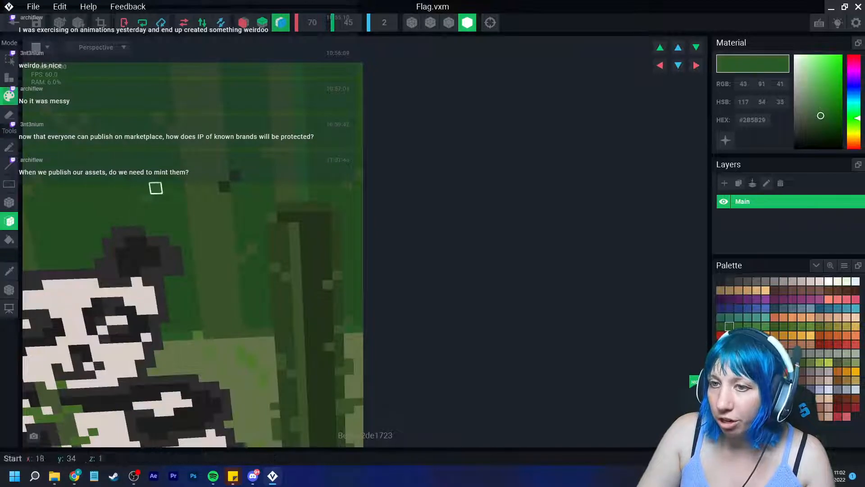
right_drag(270, 219, 216, 178)
scroll(216, 177, up, 2)
right_drag(387, 288, 342, 316)
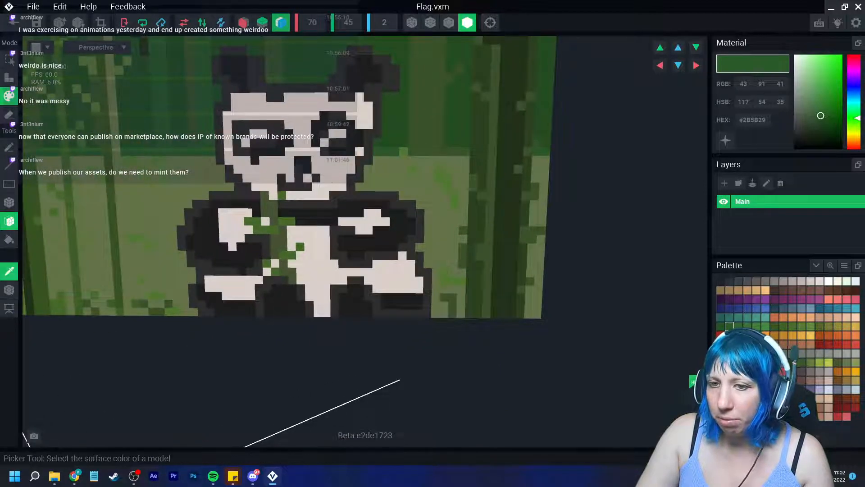
Sample dark green #3C562D from the grass between the panda and the right-hand bamboo stalk.
alt+click(448, 299)
right_drag(448, 299, 447, 298)
scroll(447, 298, down, 4)
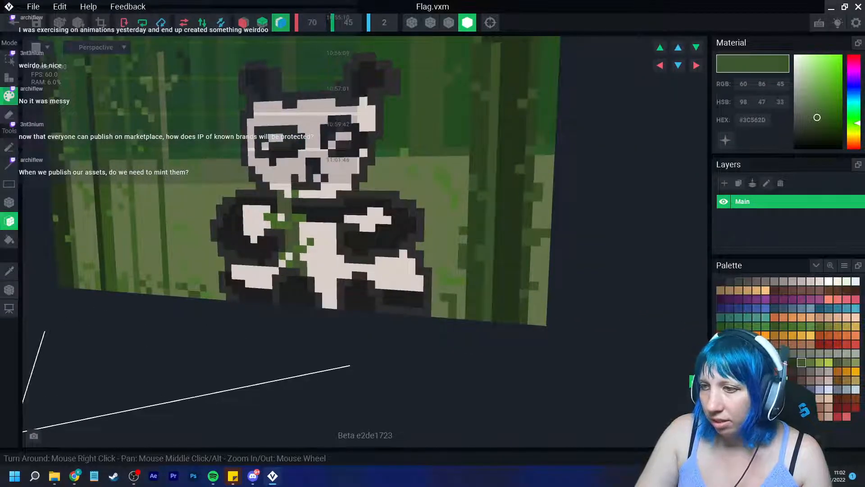
Examine the panda, then the bamboo stalks, leaves and grass on the left-hand side of the flag.
right_drag(523, 293, 404, 312)
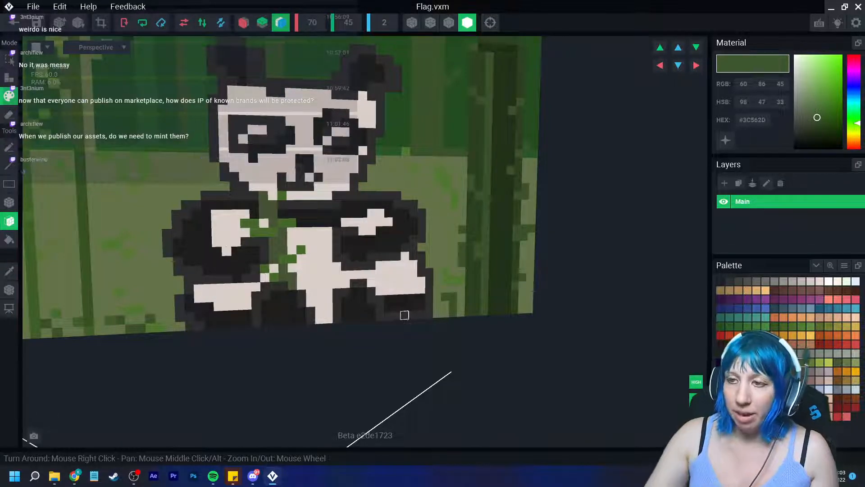
right_drag(404, 314, 507, 287)
right_drag(510, 236, 706, 359)
middle_drag(601, 222, 407, 231)
scroll(407, 231, up, 2)
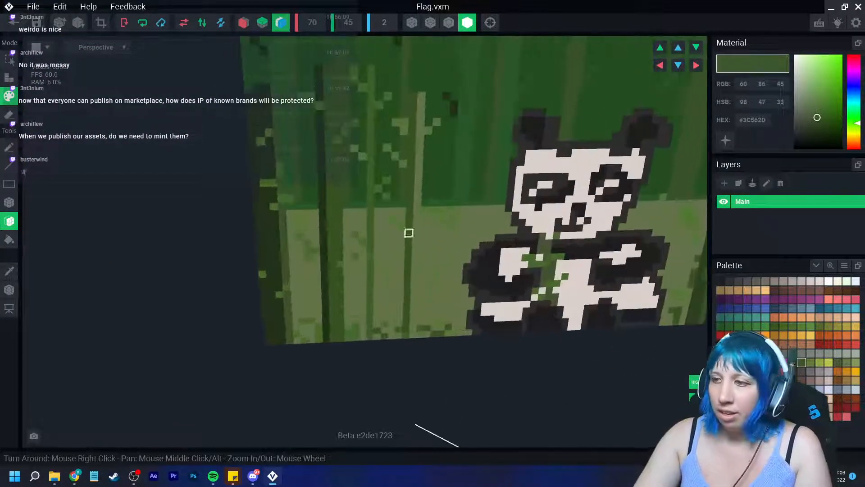
middle_drag(443, 268, 397, 232)
scroll(397, 240, up, 2)
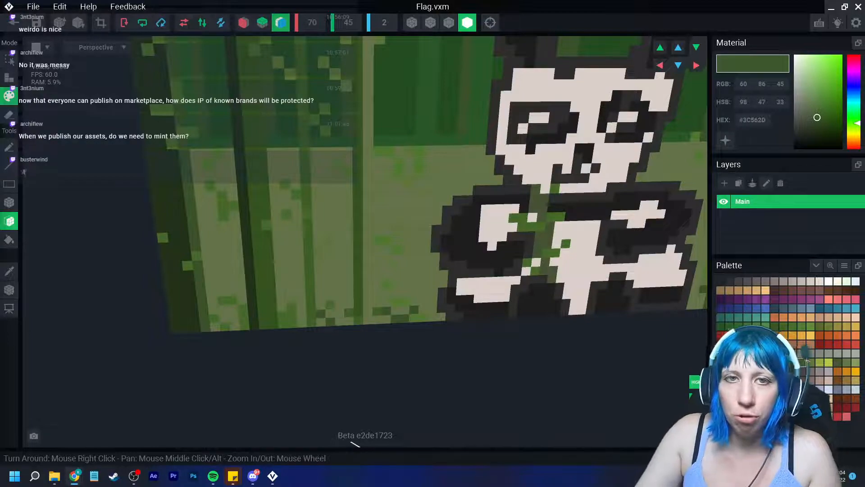
Switch to The Sandbox website in the browser and search its marketplace for "bookcase".
drag(0, 63, 731, 0)
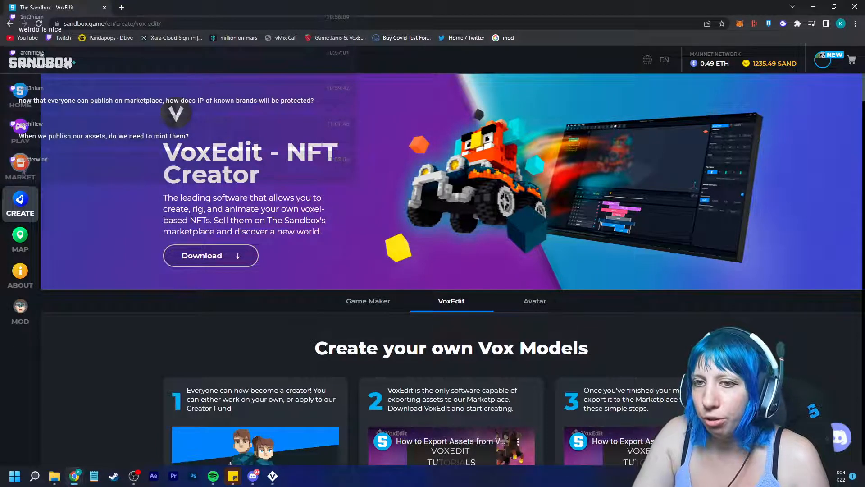
click(21, 169)
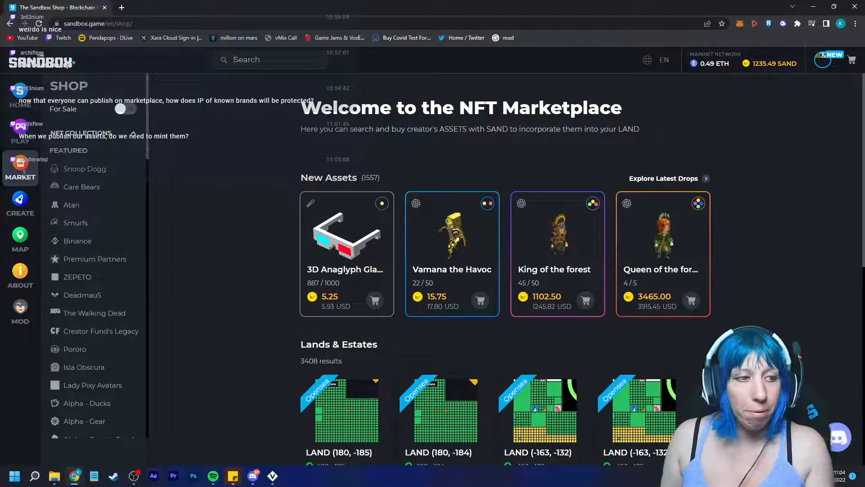
text(book)
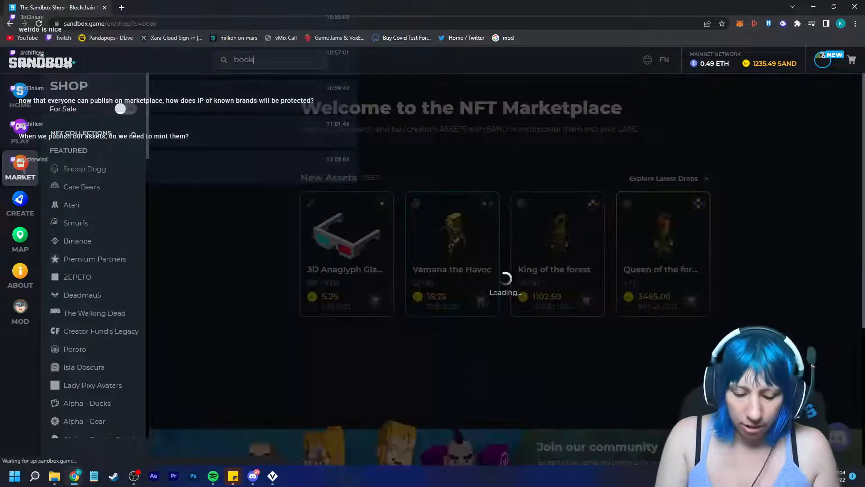
text(case)
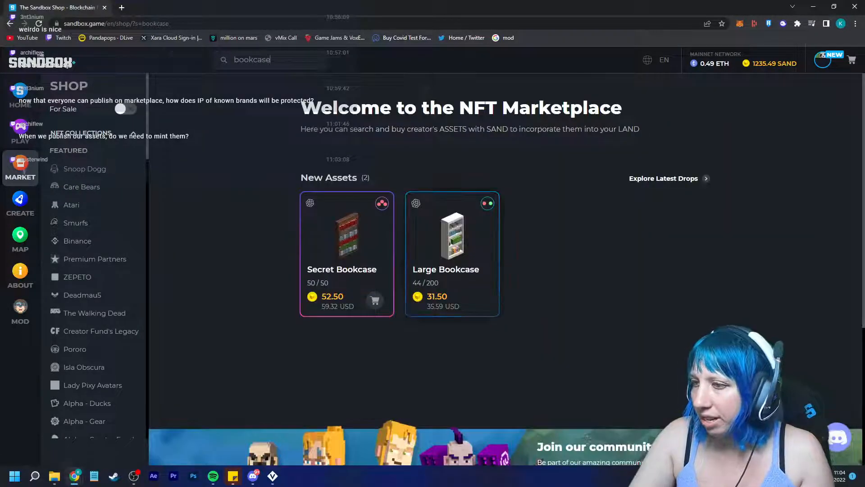
Open the Large Bookcase asset and view its Black Wood 01, Black Wood 02 and Dark Wood 02 variants.
click(452, 243)
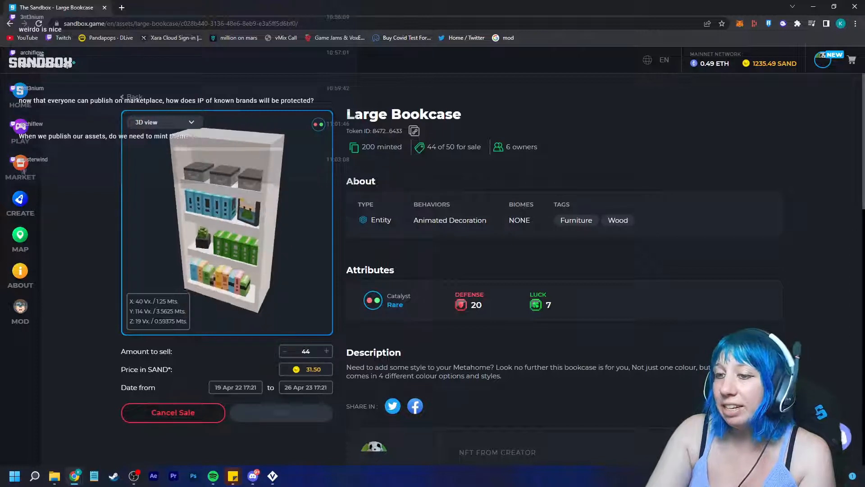
click(165, 122)
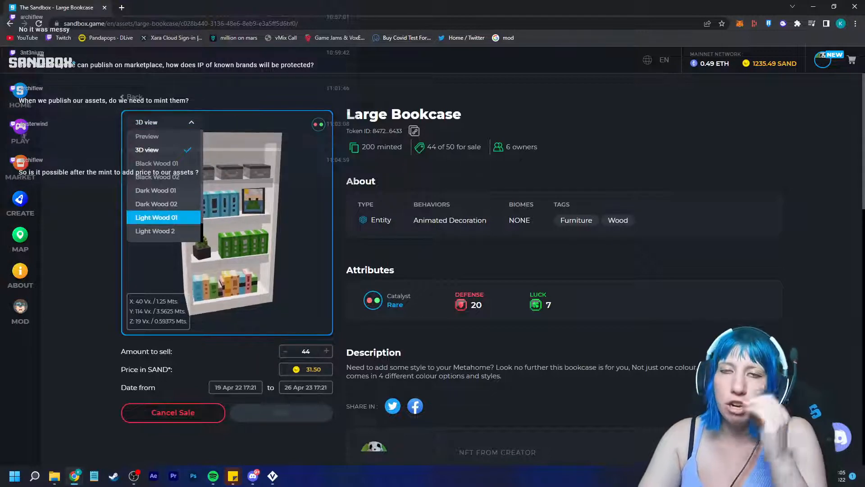
click(165, 122)
click(165, 122)
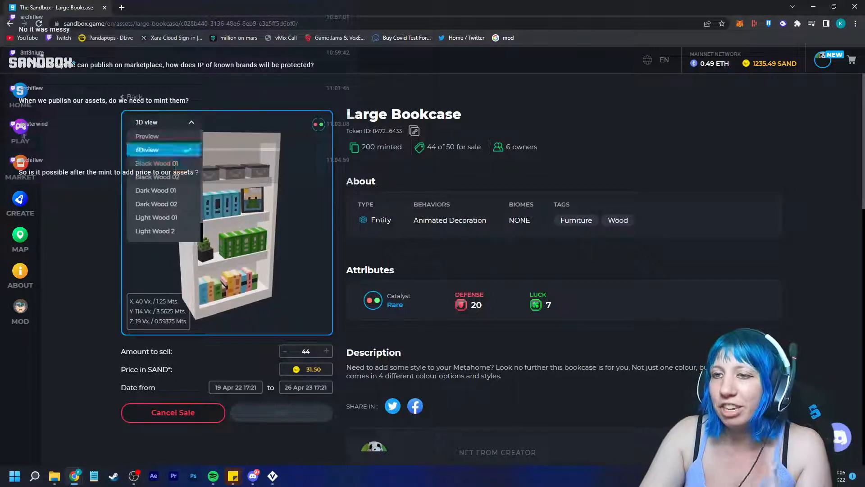
click(157, 163)
click(165, 122)
click(157, 177)
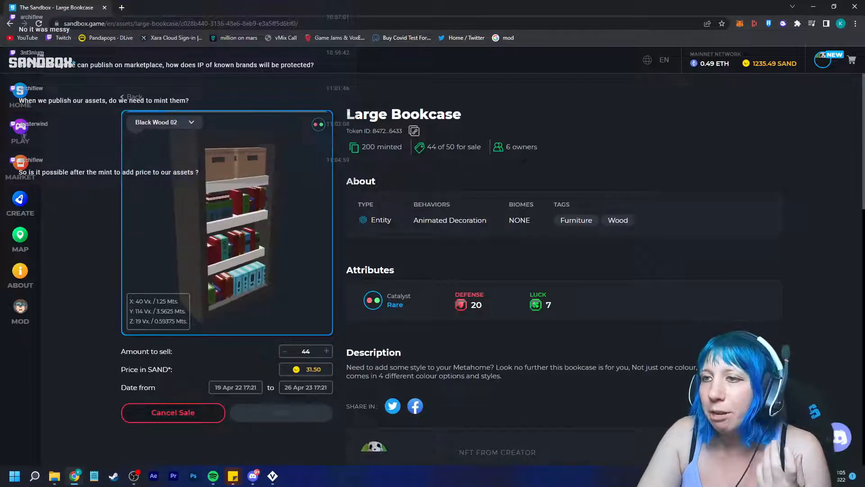
click(165, 123)
click(157, 204)
click(165, 123)
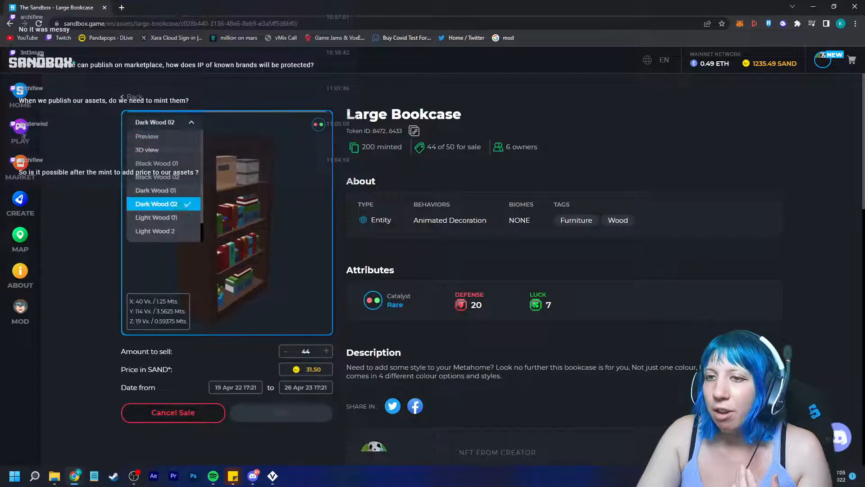
Preview the Large Bookcase in its Dark Wood 02, Light Wood 2 and White Wood 02 variants.
click(158, 204)
click(165, 122)
click(158, 217)
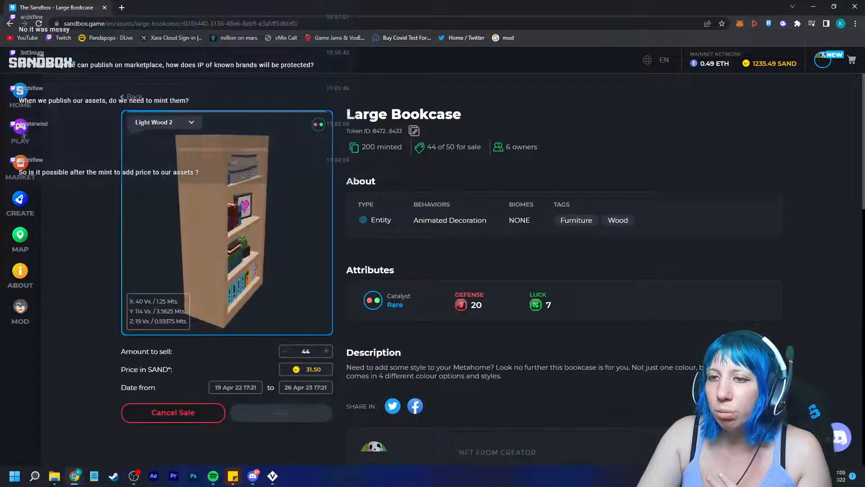
click(164, 122)
scroll(157, 219, down, 1)
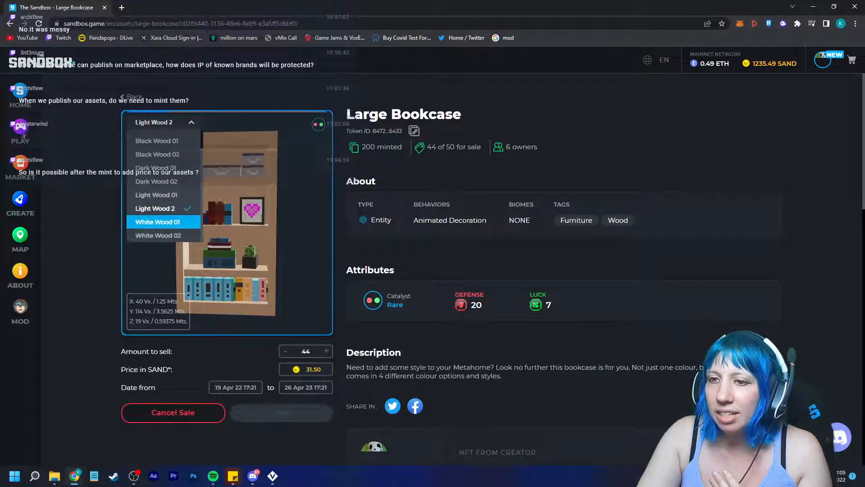
click(158, 221)
click(165, 122)
click(158, 227)
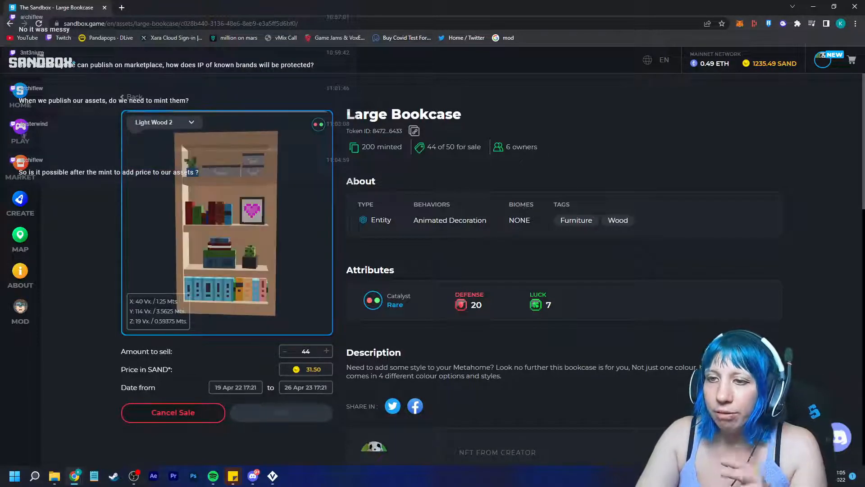
click(165, 122)
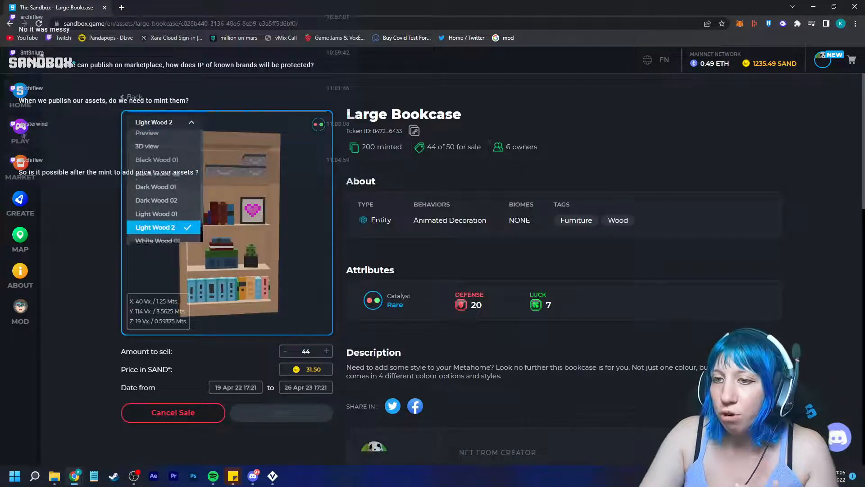
click(158, 222)
click(165, 123)
click(157, 227)
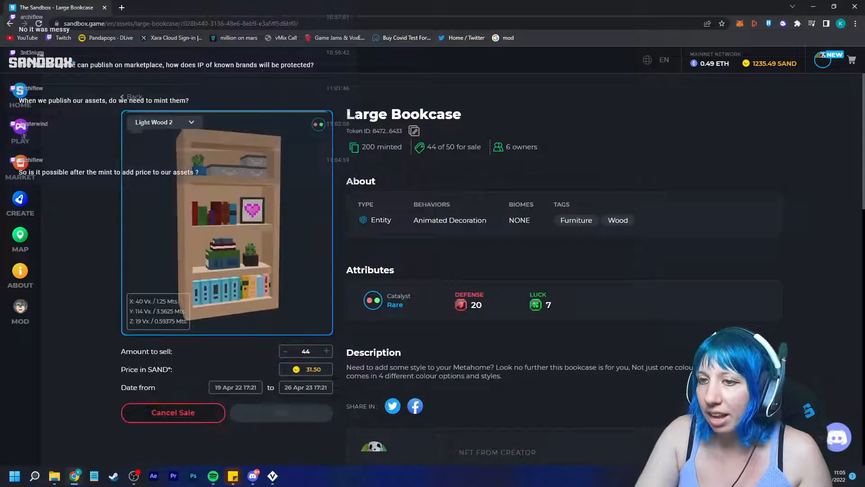
click(158, 235)
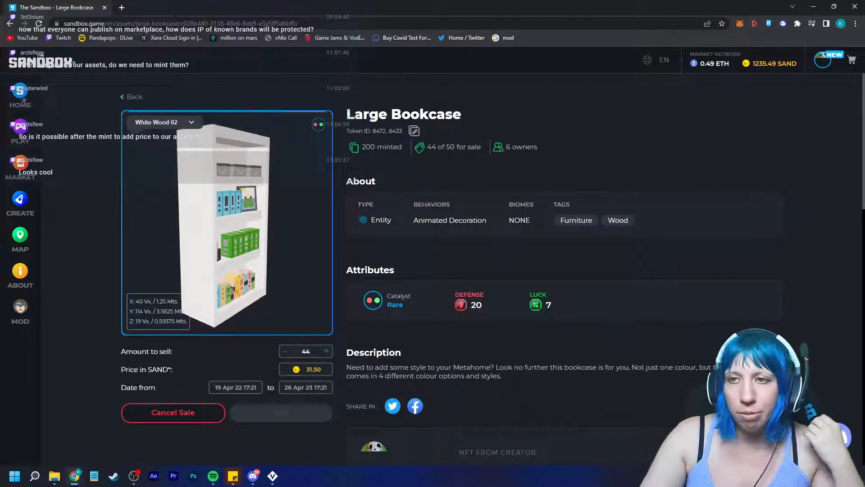
Copy the Large Bookcase page link and share it in the stream chat.
click(203, 24)
right_click(203, 23)
click(218, 63)
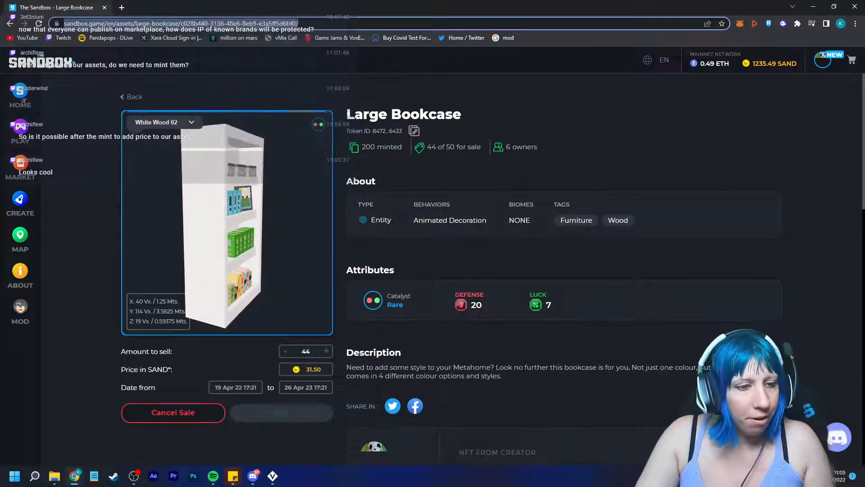
key(alt+Tab)
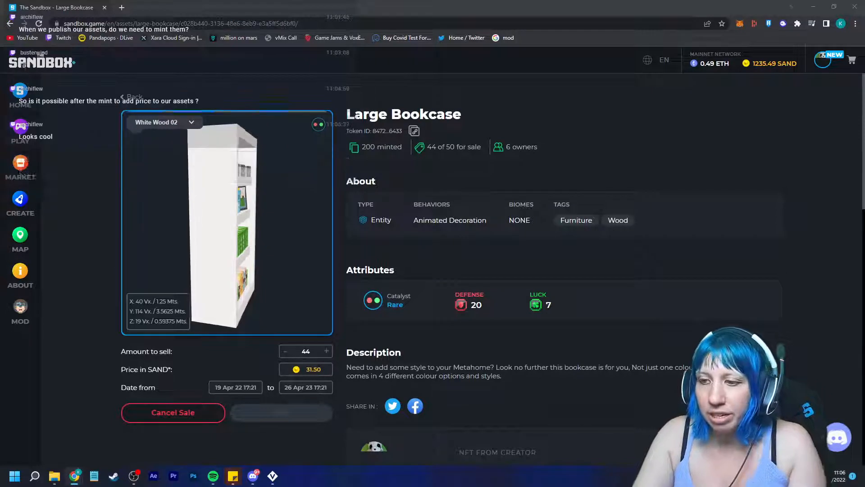
key(alt+Tab)
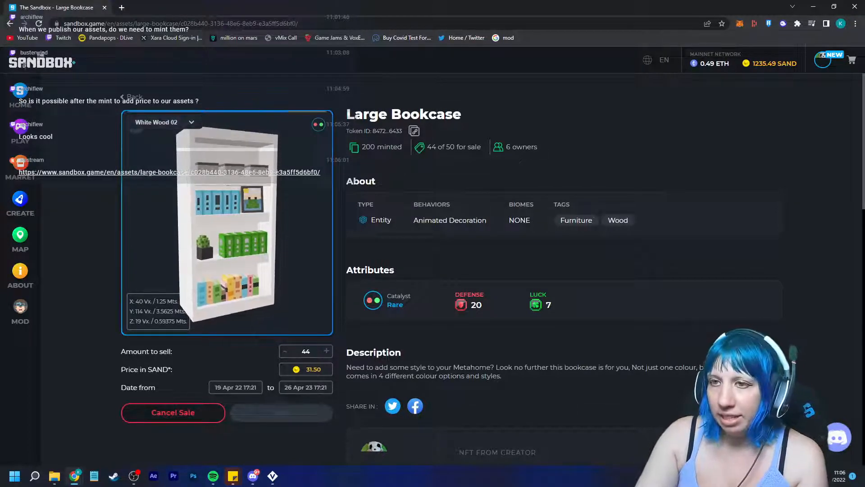
Preview the Large Bookcase in the Black Wood 01, Black Wood 02 and Dark Wood 01 variants.
click(163, 122)
click(157, 163)
click(163, 122)
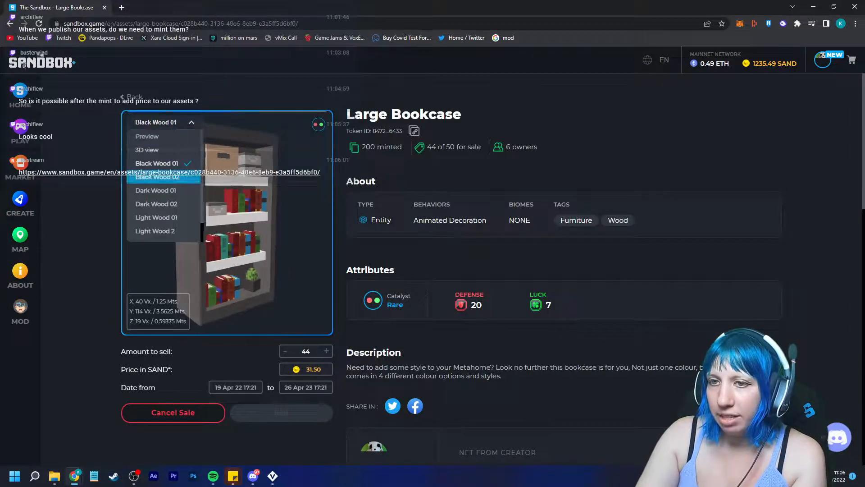
click(157, 177)
click(163, 122)
click(155, 190)
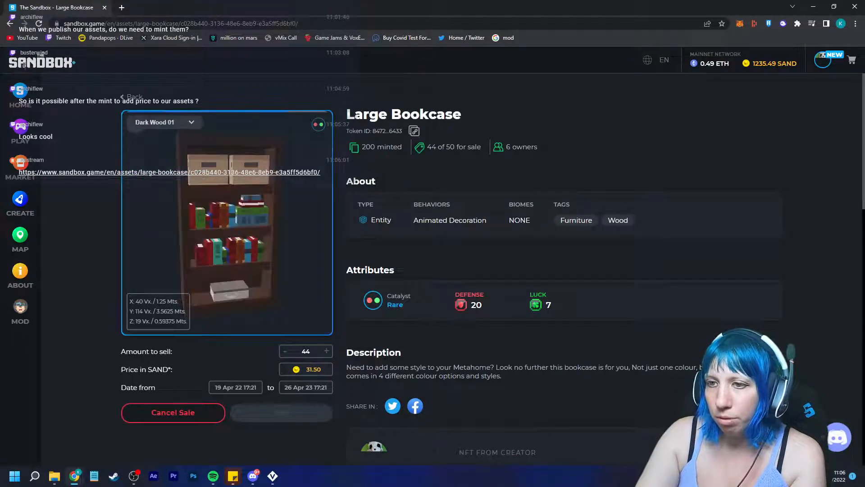
Preview the bookcase in Dark Wood 02, Light Wood 01 and Light Wood 2, turning the last model slightly.
click(163, 122)
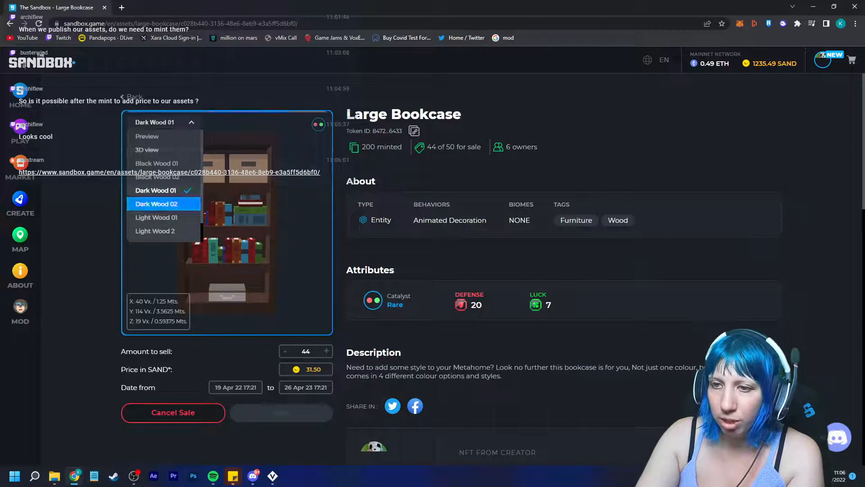
click(156, 203)
click(163, 122)
click(156, 217)
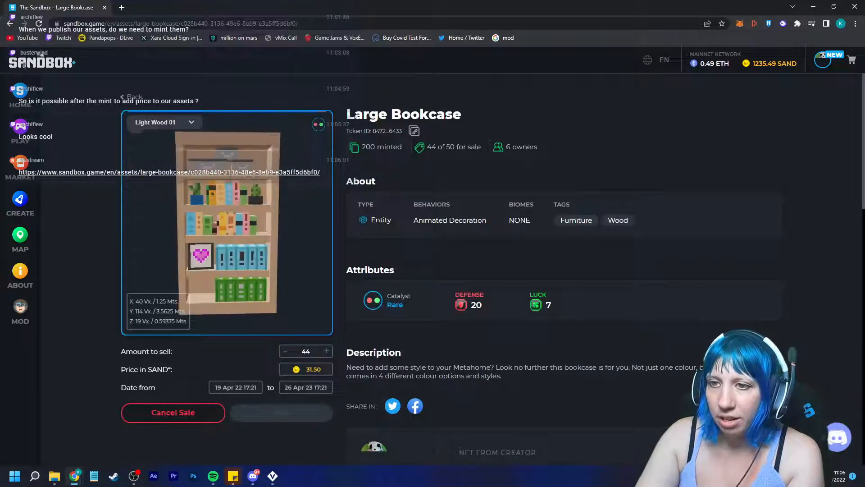
click(163, 122)
click(155, 231)
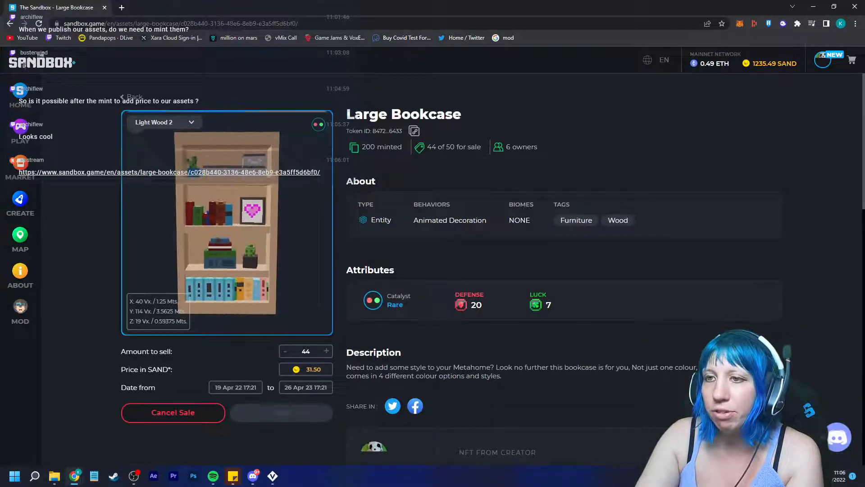
click(163, 122)
mouse_move(226, 225)
mouse_down()
mouse_move(261, 227)
mouse_move(239, 229)
mouse_up()
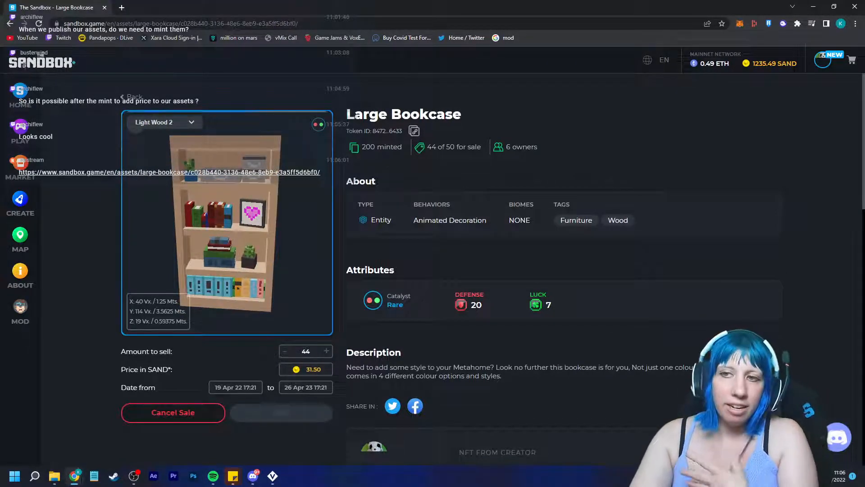
View the bookcase's White Wood 01 variant, then switch the preview to Dark Wood 01.
click(164, 122)
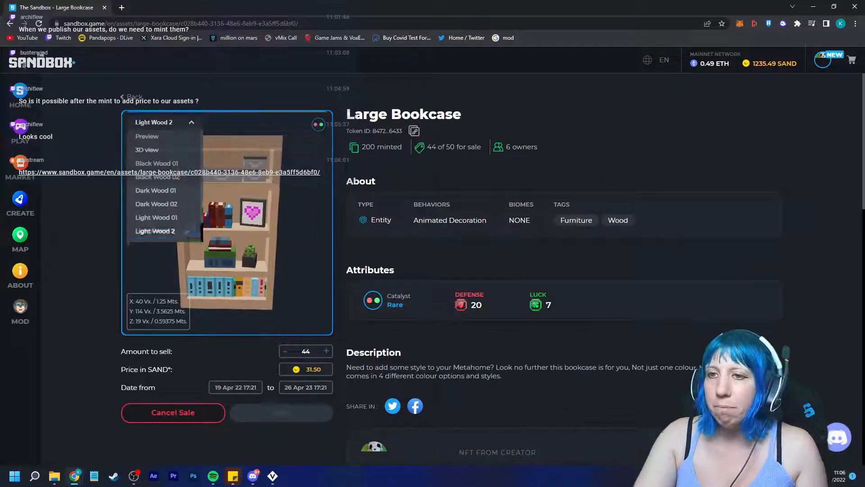
scroll(156, 218, down, 3)
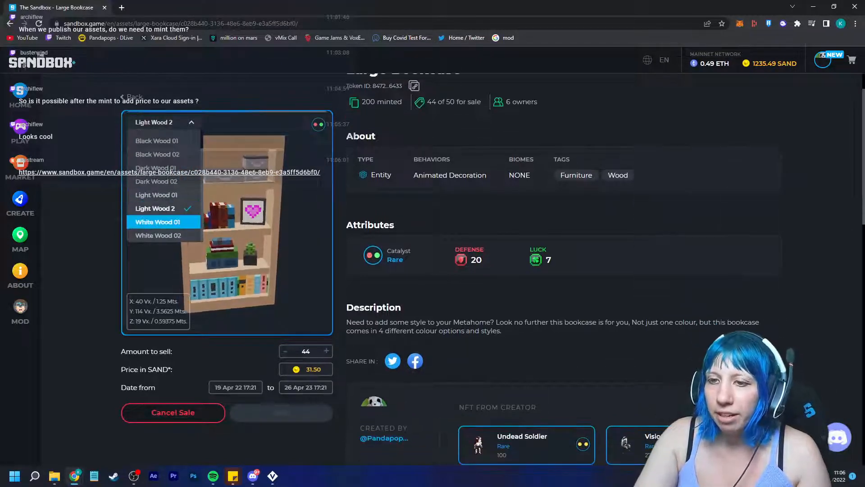
click(156, 220)
click(164, 123)
scroll(157, 204, up, 1)
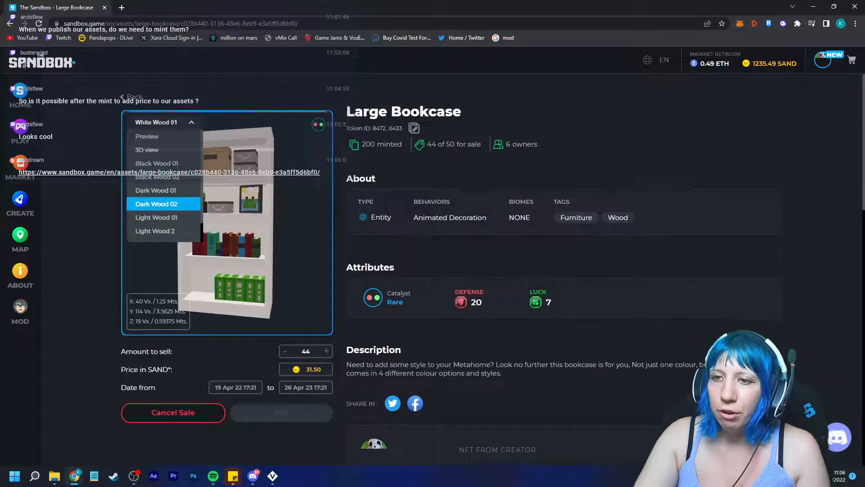
click(156, 190)
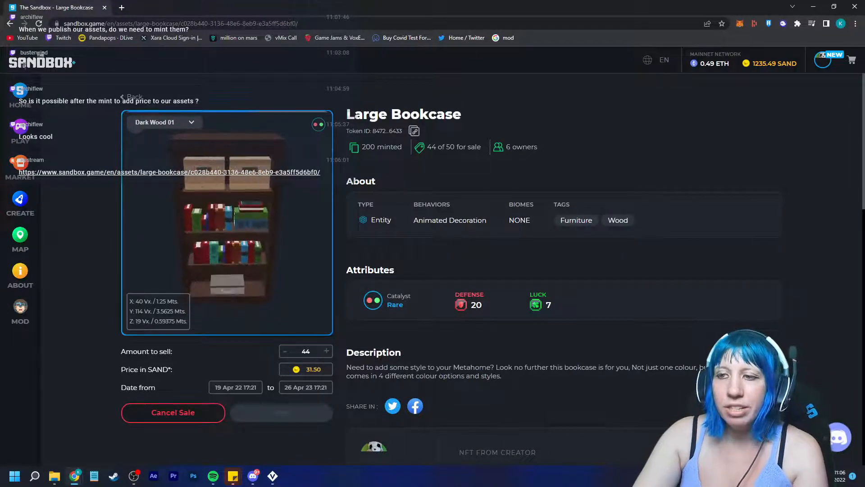
Compare the Dark Wood 02 and White Wood 02 bookcases, examining the white one's shelves up close.
click(164, 123)
click(158, 203)
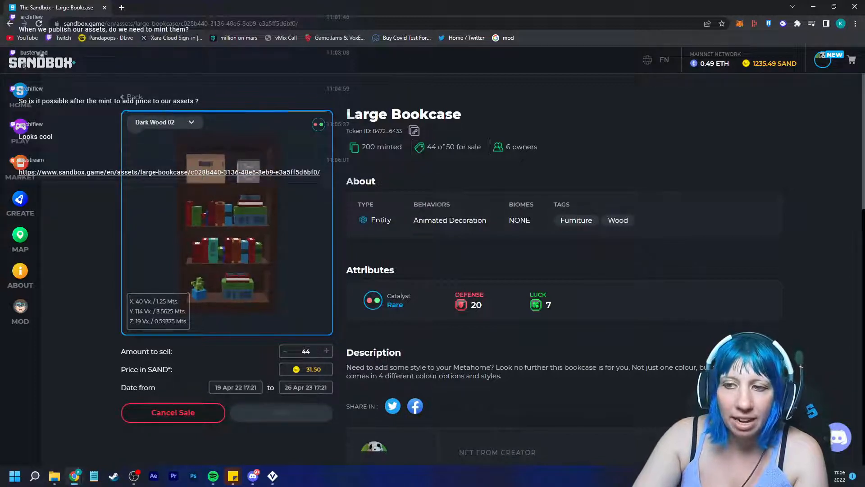
click(164, 123)
scroll(164, 230, down, 2)
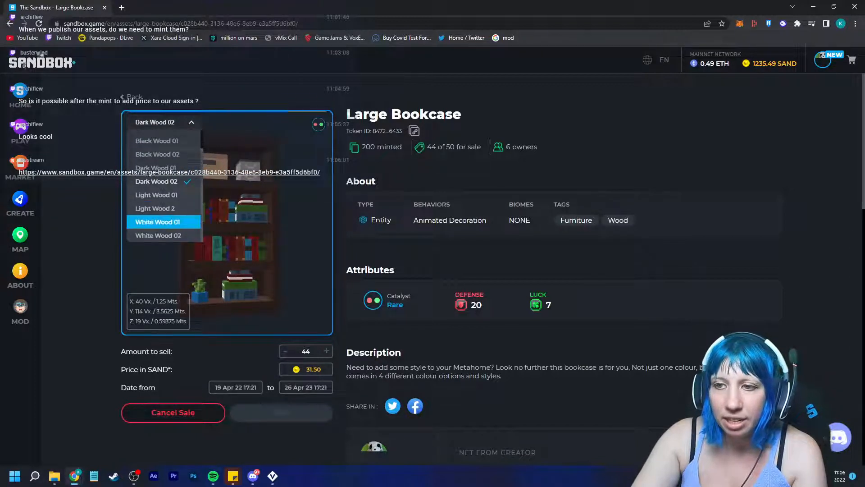
click(159, 235)
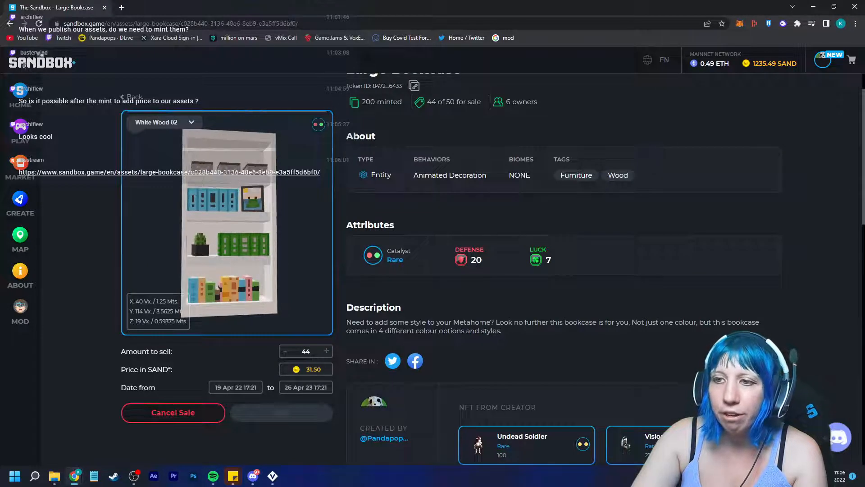
scroll(227, 223, up, 5)
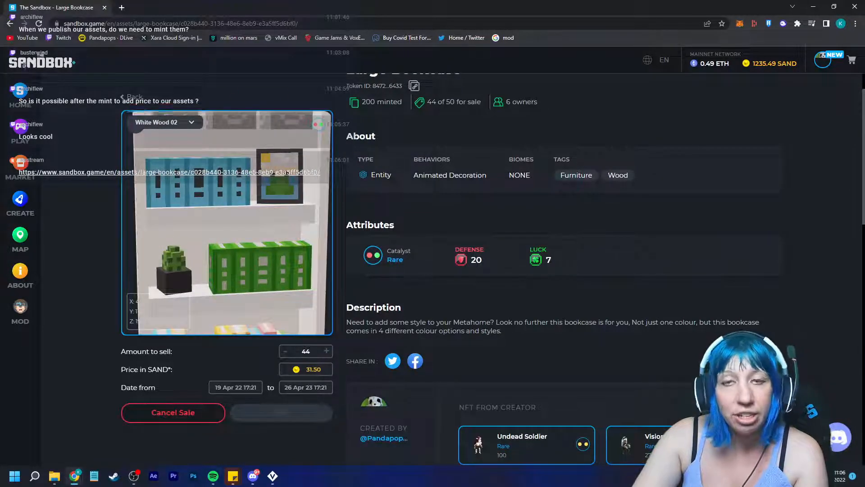
scroll(199, 234, down, 5)
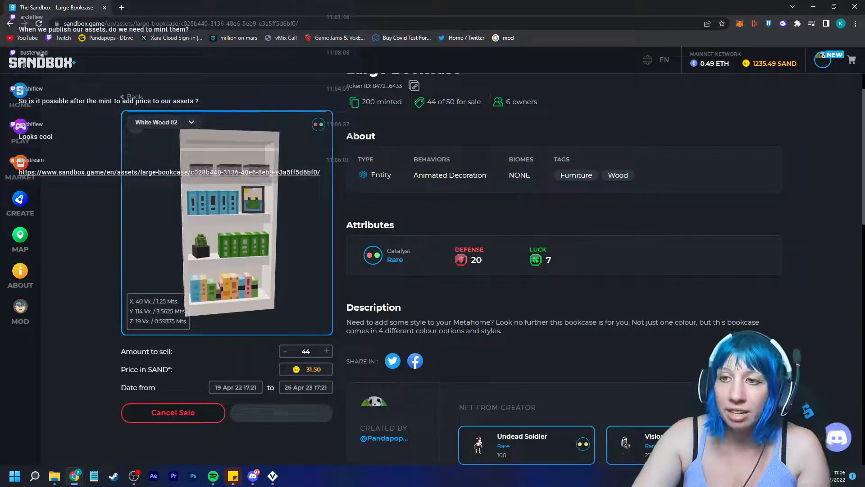
Preview the White Wood 01 and Light Wood 01 bookcases and inspect the light wood model from behind.
click(163, 122)
scroll(164, 212, down, 2)
click(164, 219)
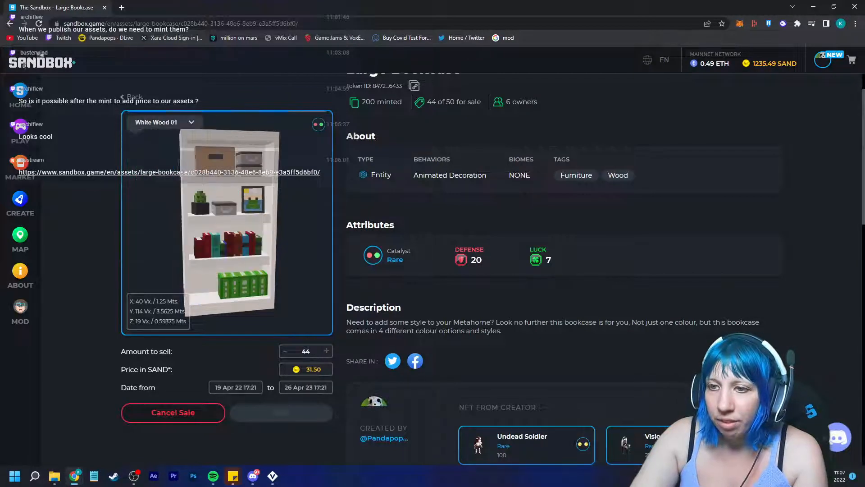
click(163, 123)
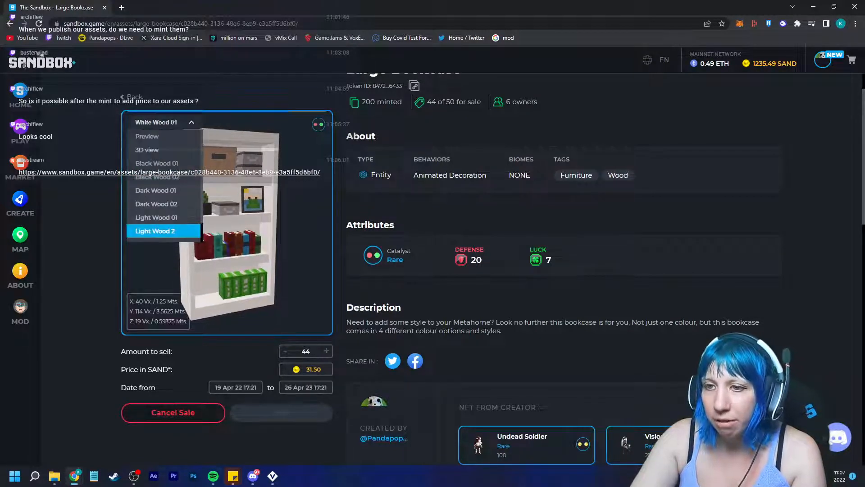
click(164, 230)
scroll(199, 234, up, 5)
scroll(199, 233, down, 5)
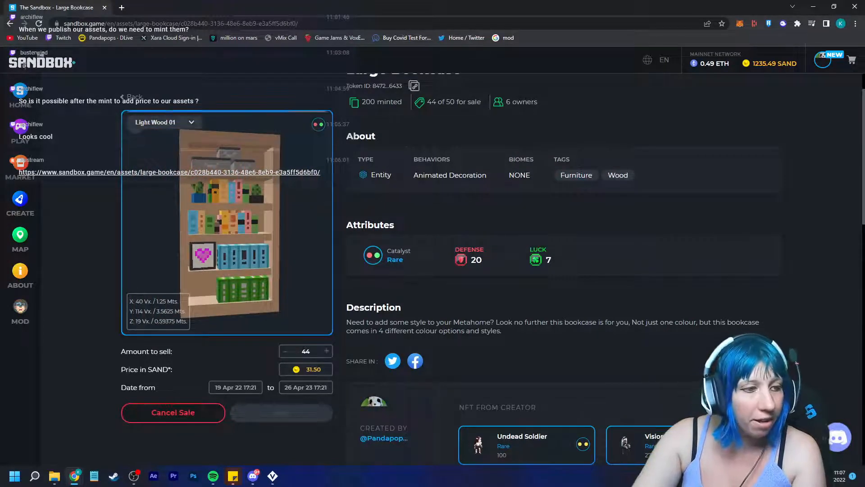
drag(270, 225, 166, 234)
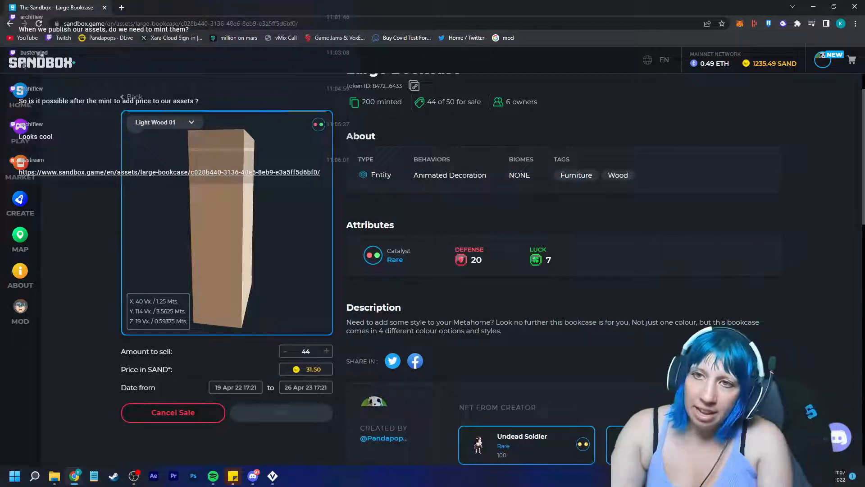
Return to the marketplace, search for "pirate" and open the Pirate seadog asset page.
click(132, 96)
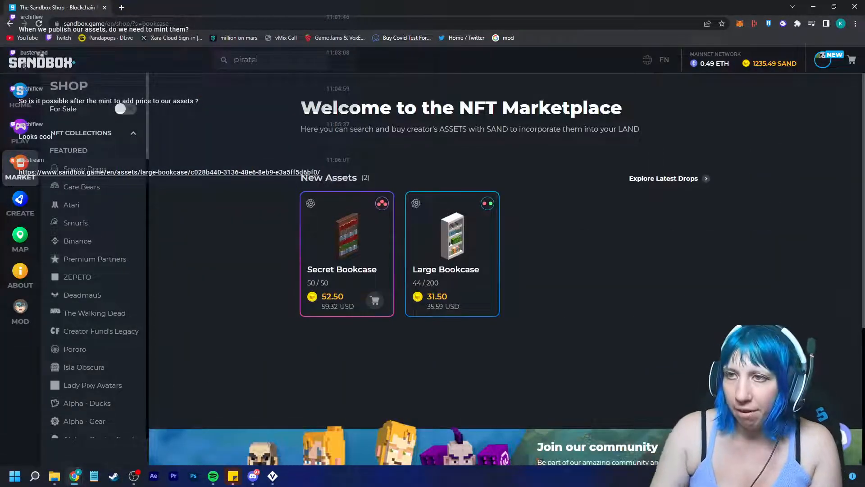
key(Return)
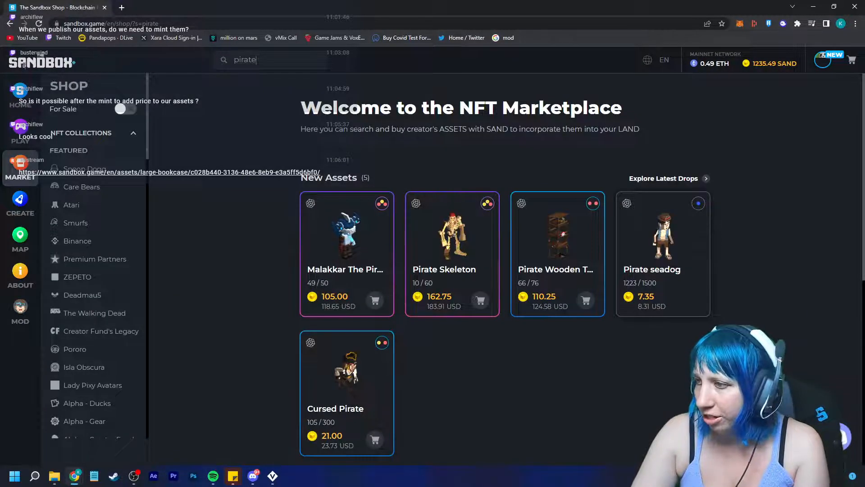
click(662, 244)
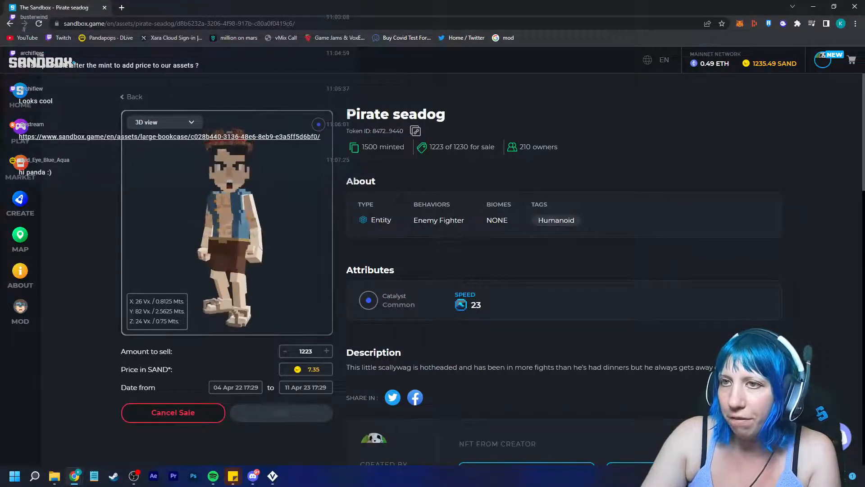
Copy the Pirate seadog page link and share it in the stream chat.
click(235, 23)
right_click(236, 23)
click(252, 62)
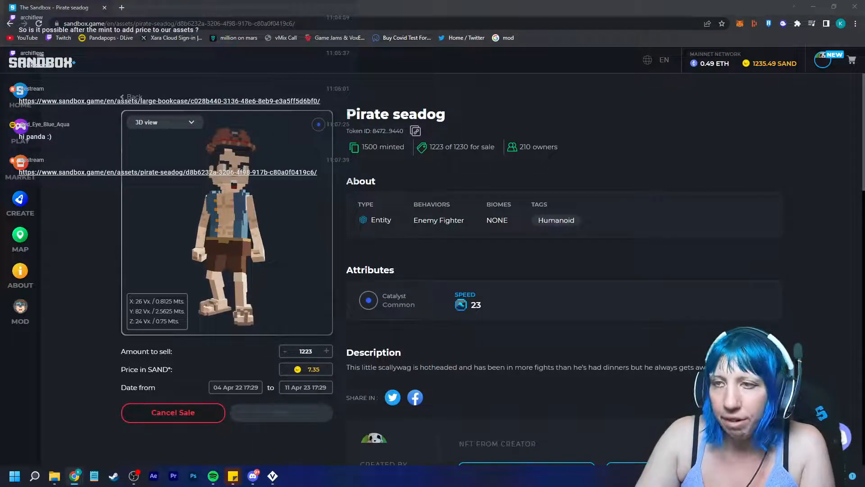
Close the browser, switch back to VoxEdit and frame the lower part of the panda picture in Flag.vxm.
click(855, 6)
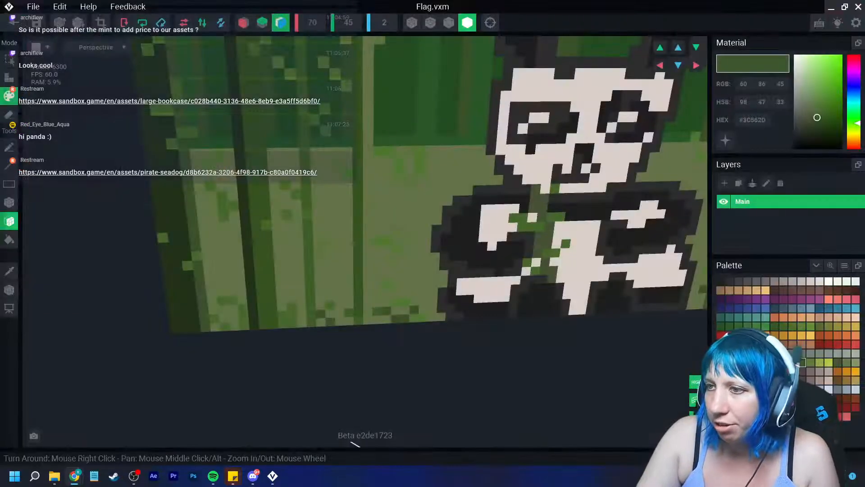
scroll(471, 248, down, 5)
middle_drag(455, 274, 411, 286)
scroll(411, 286, up, 3)
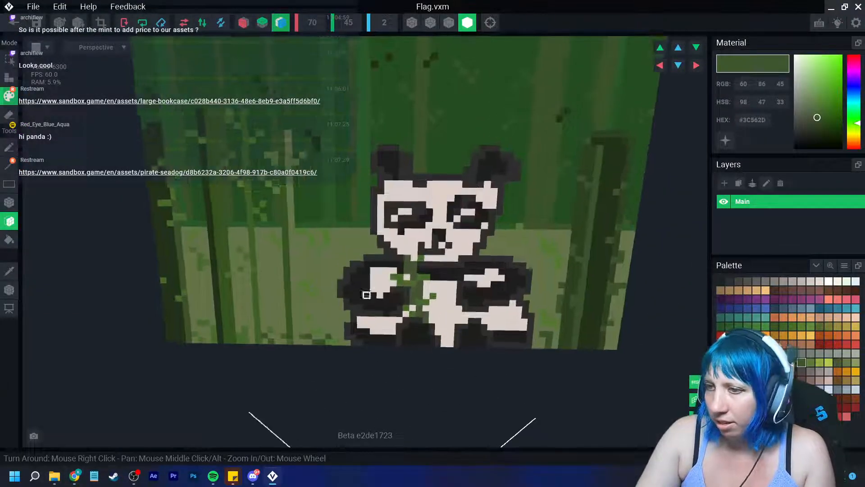
right_drag(409, 281, 409, 281)
middle_drag(409, 282, 471, 233)
scroll(471, 233, up, 3)
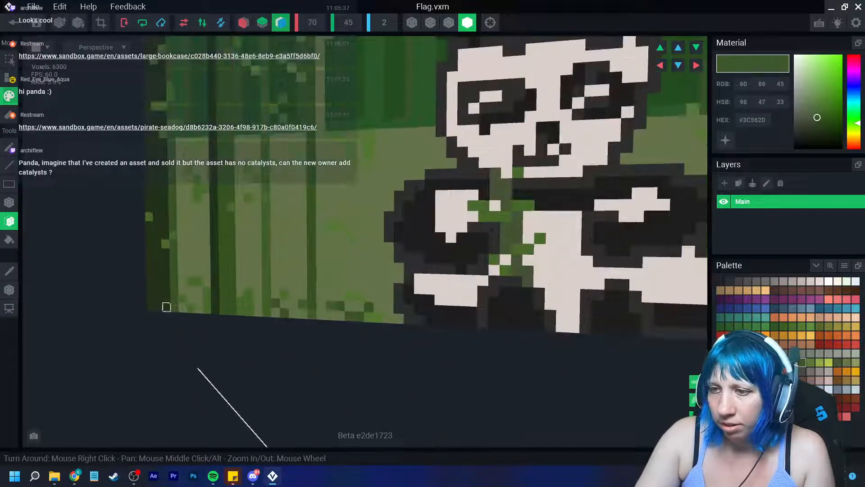
Sample the green #406227 from the grass in the panda picture and touch up voxels along its bottom edge.
click(9, 271)
click(349, 315)
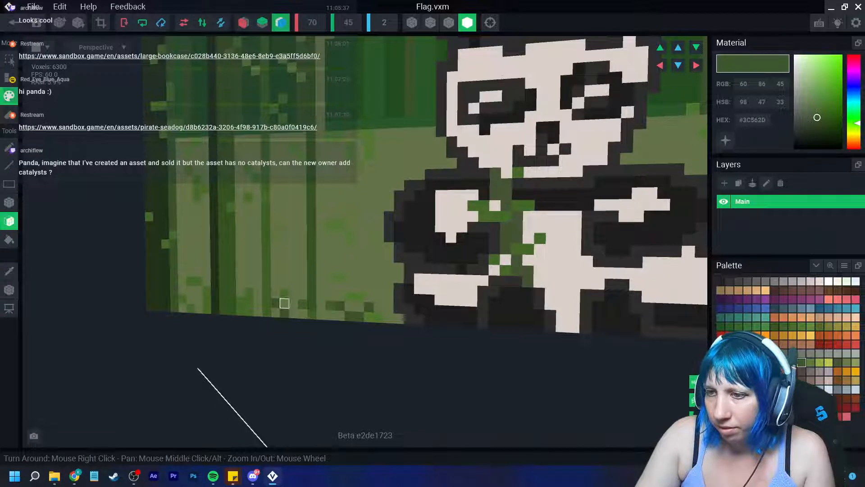
alt+click(331, 305)
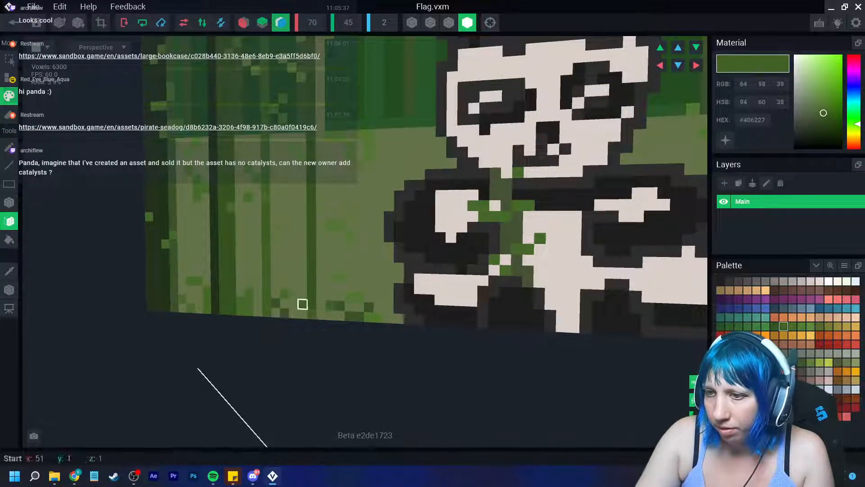
right_drag(350, 274, 415, 274)
scroll(415, 274, up, 10)
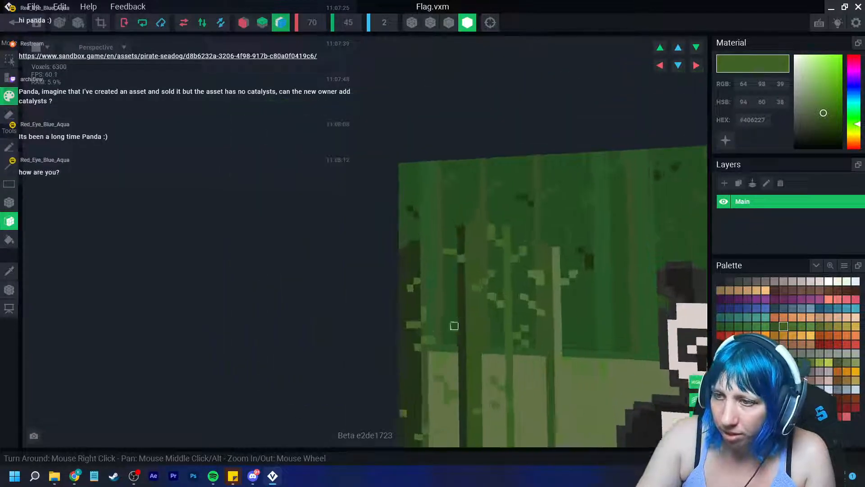
Sample the muted green #3C562D from beside the leftmost bamboo trunk in the panda picture.
click(9, 271)
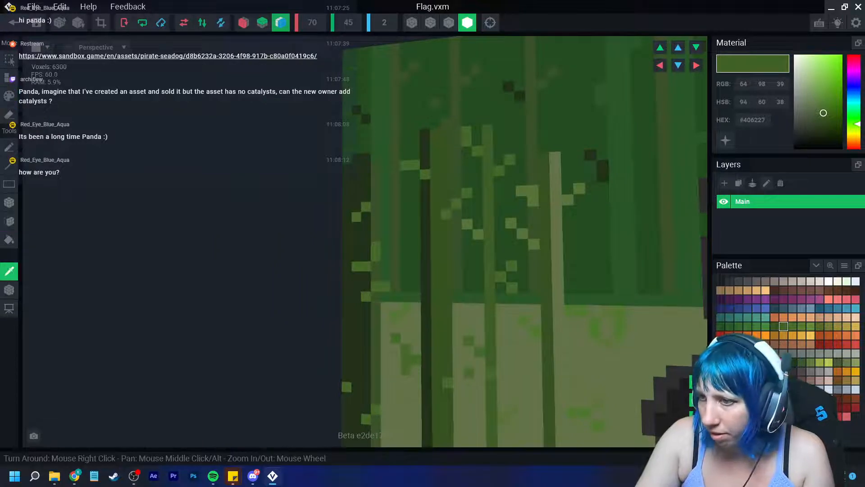
click(375, 276)
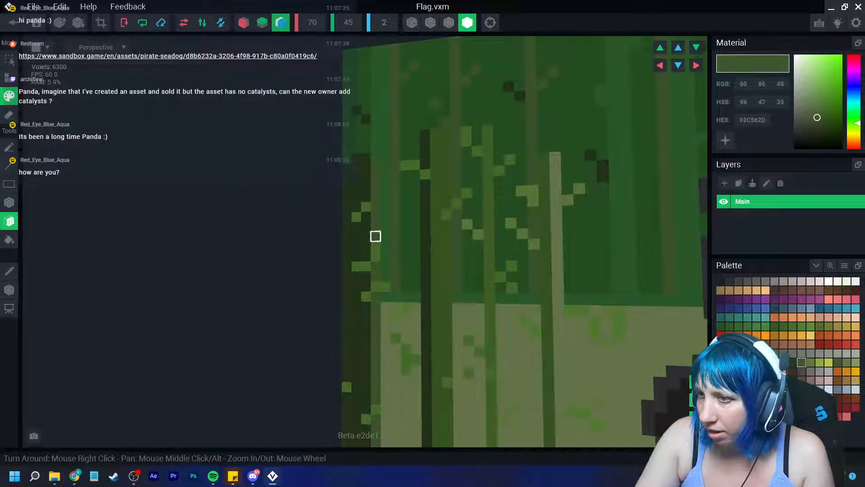
scroll(397, 293, down, 4)
middle_drag(402, 330, 397, 256)
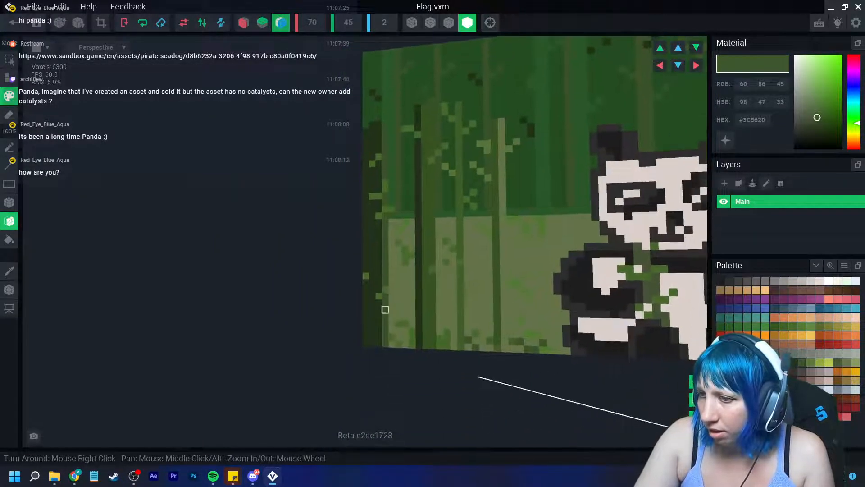
right_drag(411, 323, 410, 322)
right_drag(486, 314, 486, 315)
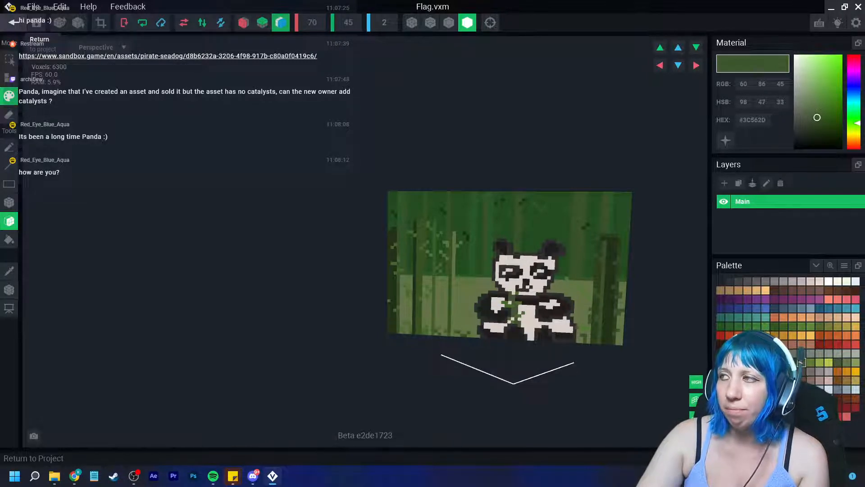
Return to the animated flag project and create a child node named Flag under Control node.
click(14, 22)
click(338, 172)
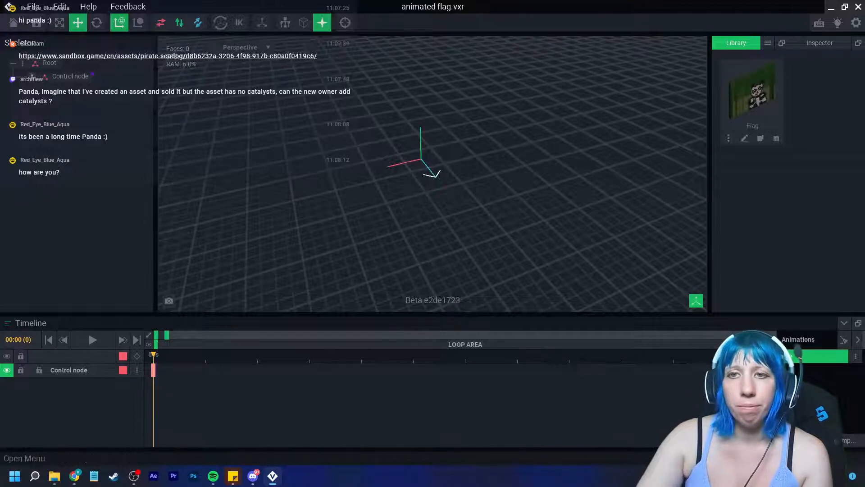
click(33, 76)
click(56, 100)
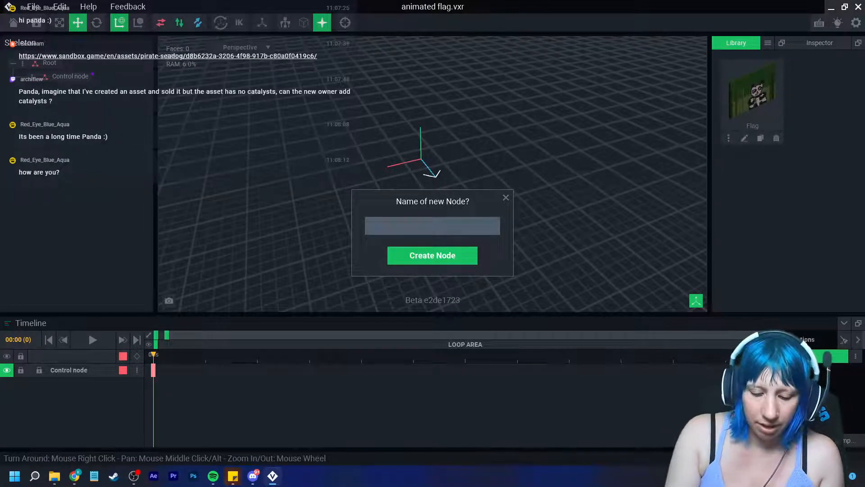
text(Flag)
key(Return)
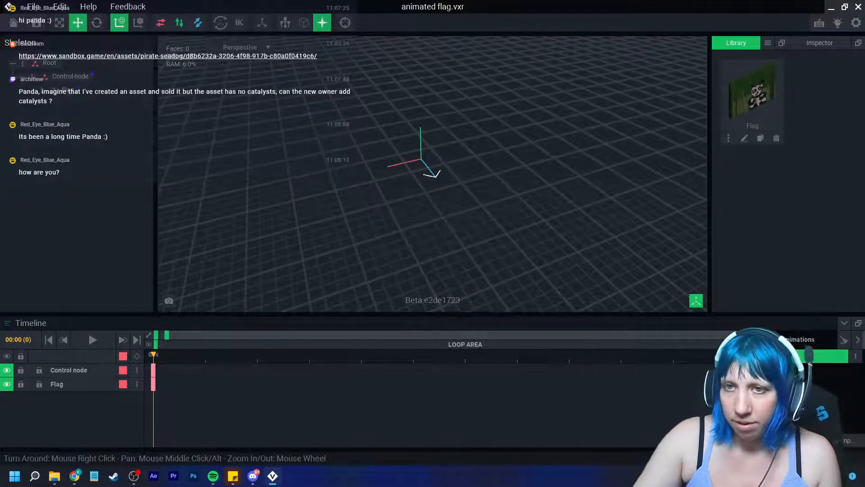
Create a child node named Pole under Control node and nest the Flag node beneath it.
click(32, 76)
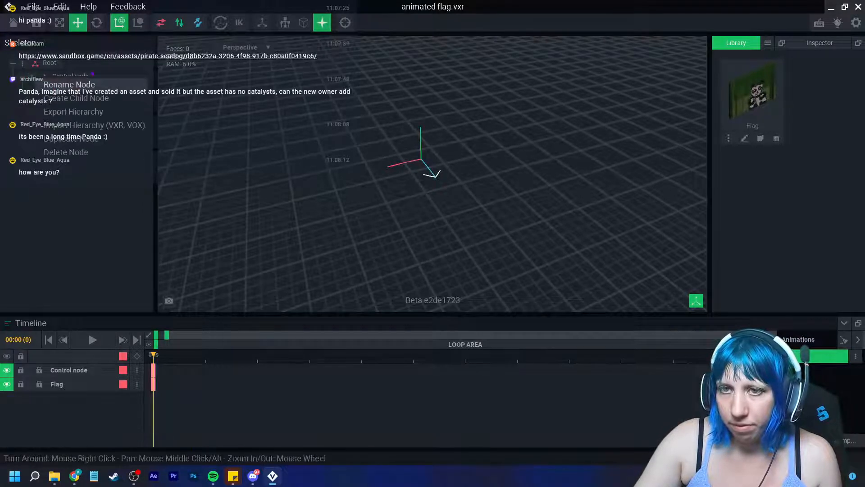
click(72, 98)
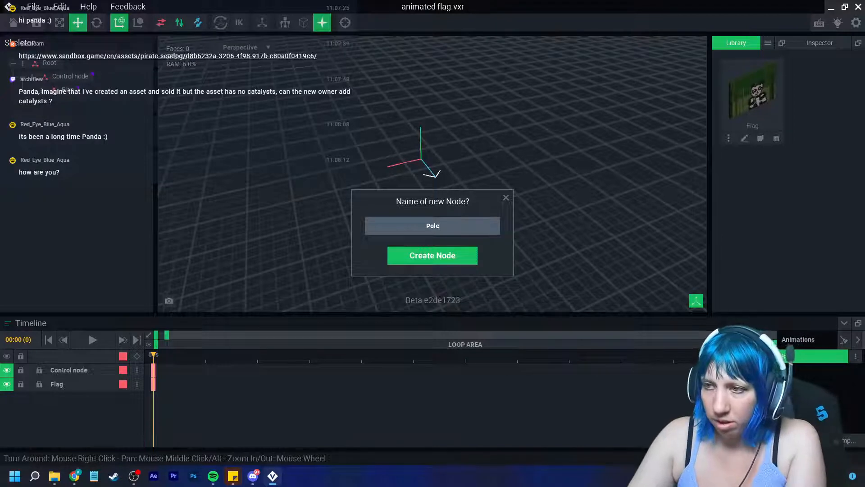
key(Return)
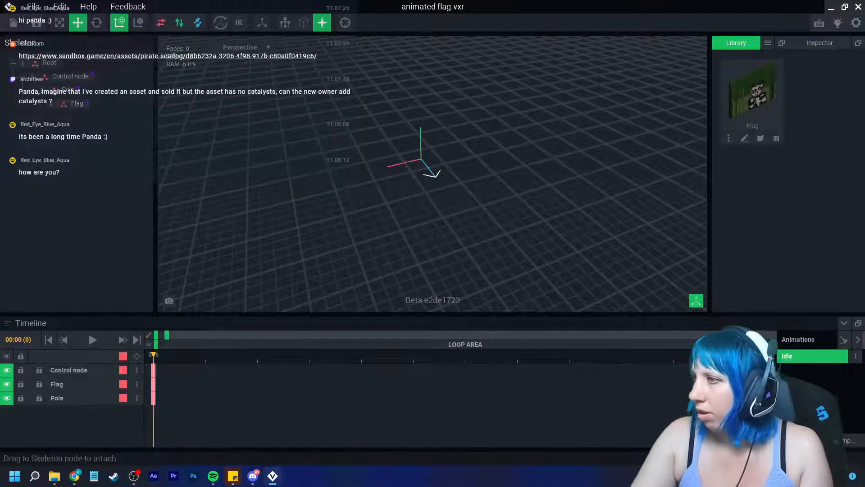
Create a new voxel model named Pole in the project library.
click(768, 43)
click(787, 53)
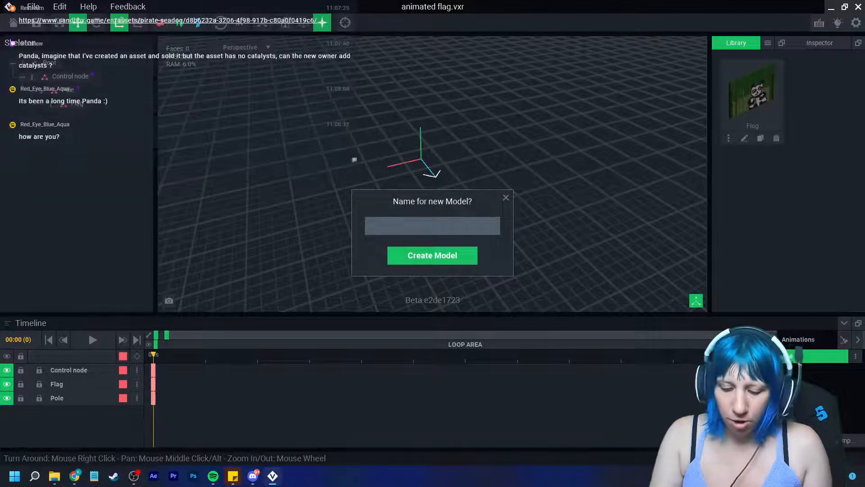
text(Pole)
key(Return)
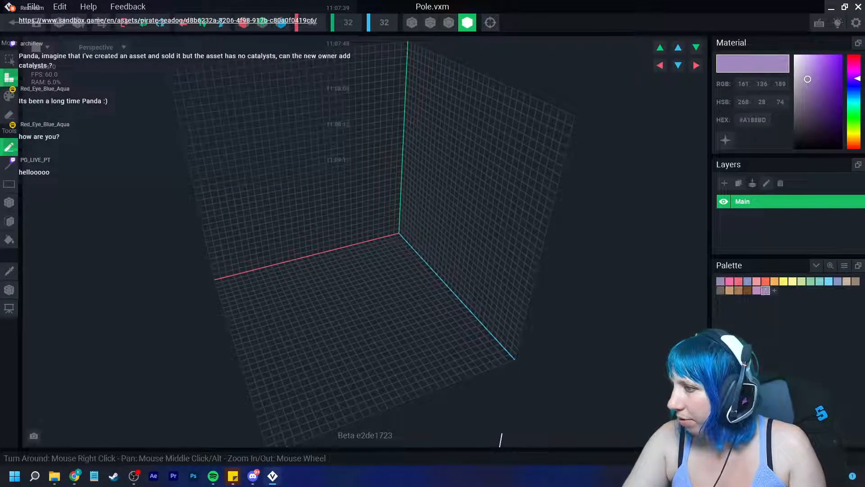
Set the material to the dark purplish grey #36323B and the volume's Y height to 96 voxels.
mouse_move(807, 79)
mouse_down()
mouse_move(807, 128)
mouse_move(825, 139)
mouse_move(798, 124)
mouse_up()
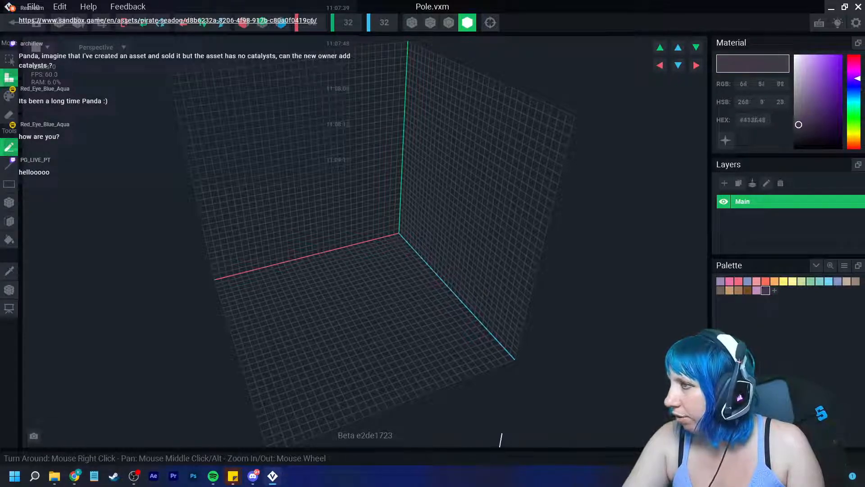
right_drag(345, 267, 299, 257)
scroll(380, 137, up, 3)
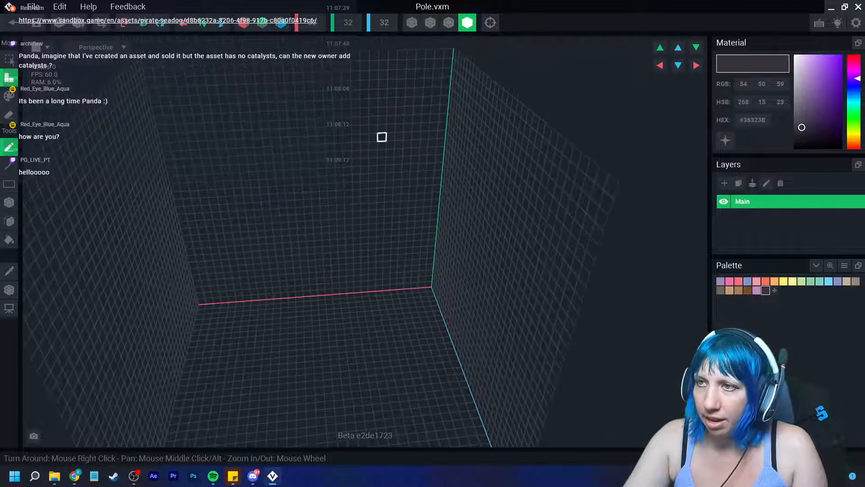
click(348, 23)
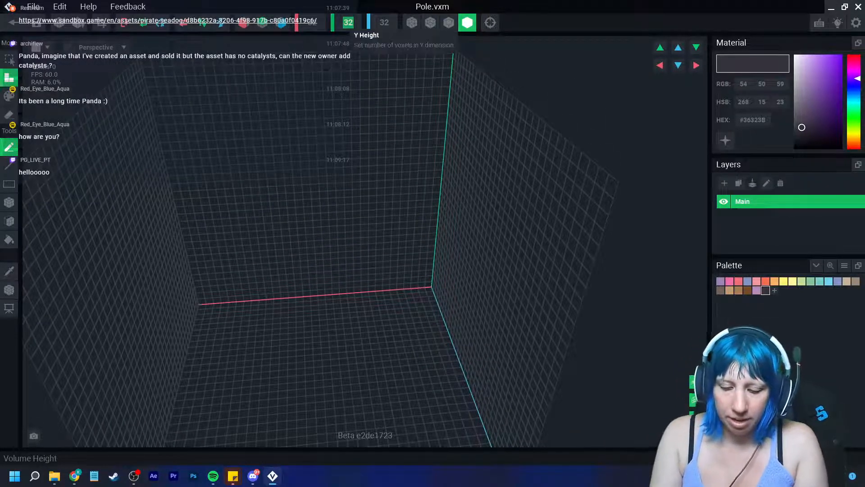
text(96)
key(Return)
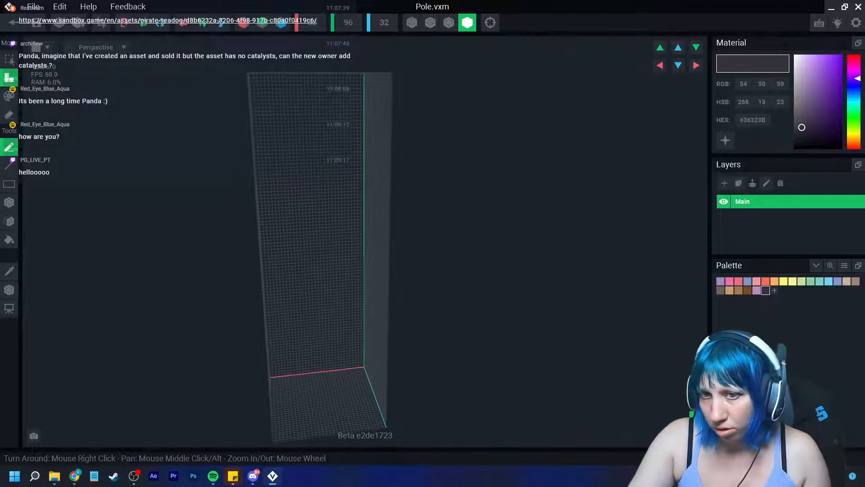
Draw a full-height box in the volume's back corner, show voxel edges and extrude its front face to 5 voxels deep.
click(9, 202)
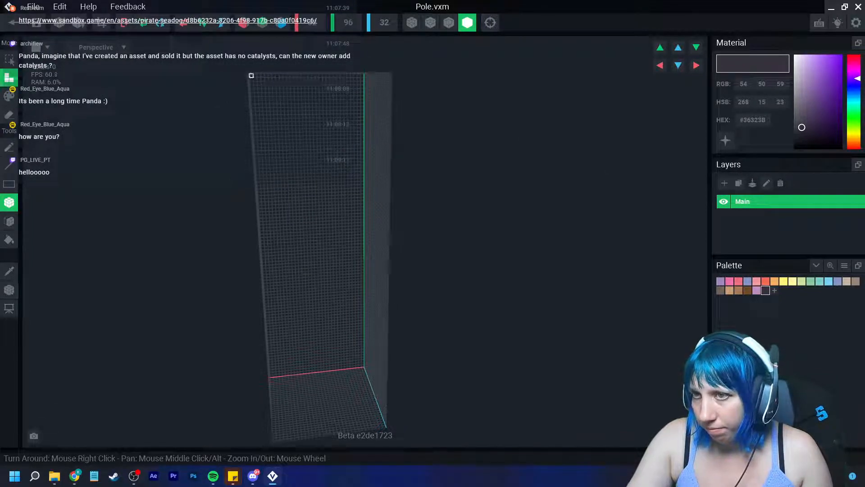
mouse_move(251, 75)
mouse_down()
mouse_move(269, 394)
mouse_move(287, 380)
mouse_up()
right_drag(270, 381, 270, 380)
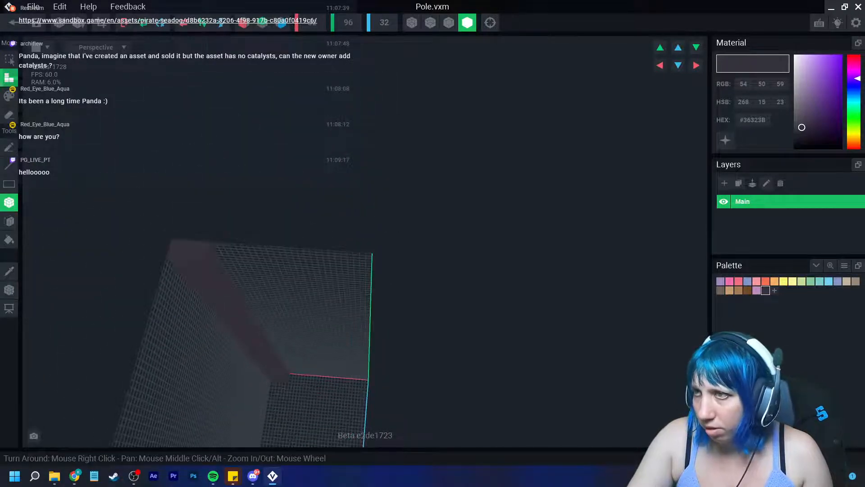
click(448, 23)
middle_drag(324, 326, 366, 288)
click(9, 221)
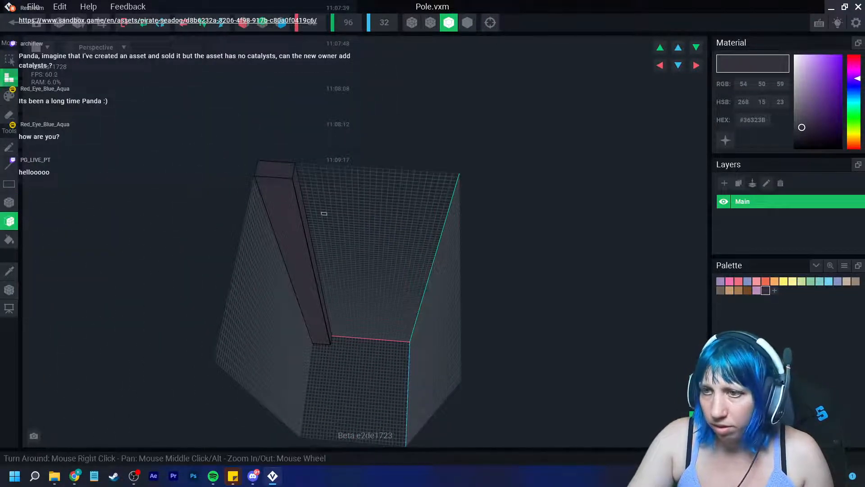
drag(293, 252, 293, 253)
click(9, 203)
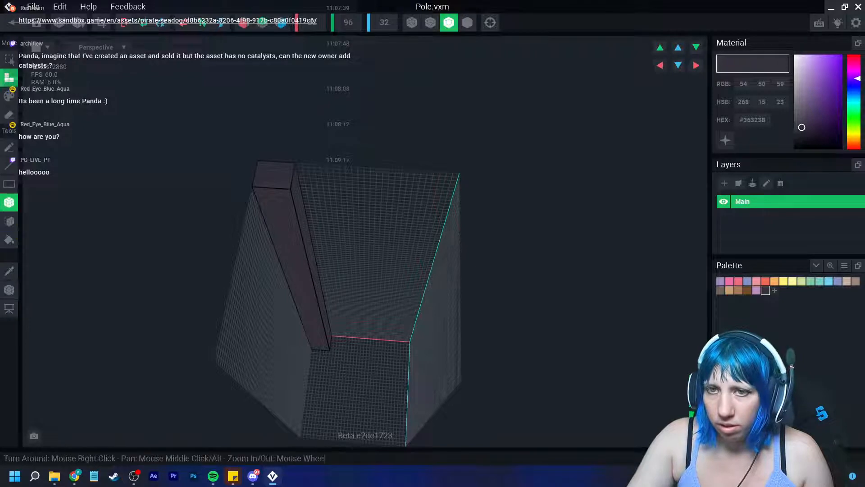
click(9, 115)
drag(291, 188, 333, 361)
key(ctrl+z)
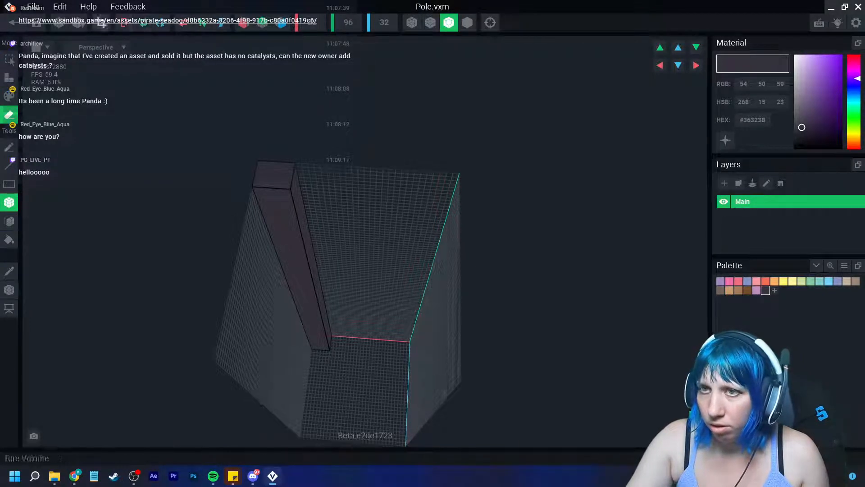
Crop the volume to the pole's extents and save the model.
click(102, 23)
key(ctrl+s)
Enable X and Z mirroring and box-erase the pole's vertical corner edges along its length to round its profile.
click(244, 23)
click(281, 23)
scroll(324, 270, up, 4)
middle_drag(324, 289, 358, 181)
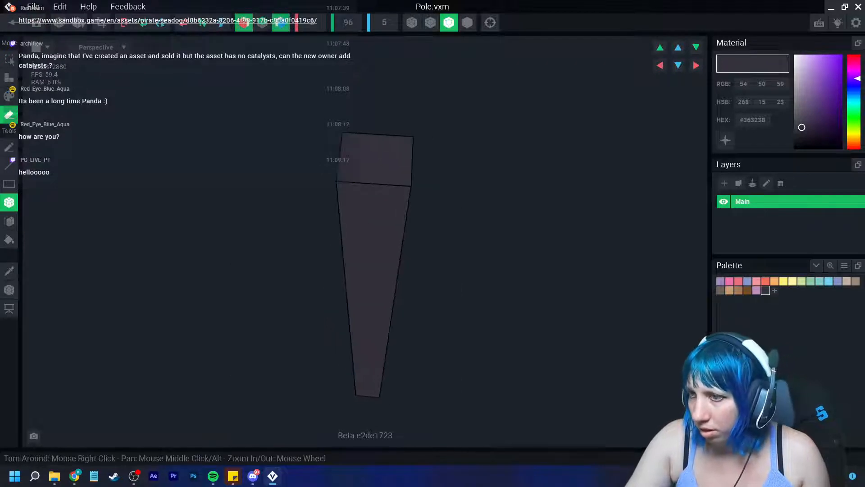
drag(343, 186, 356, 387)
mouse_move(356, 388)
right_down()
mouse_move(337, 111)
mouse_move(359, 170)
right_up()
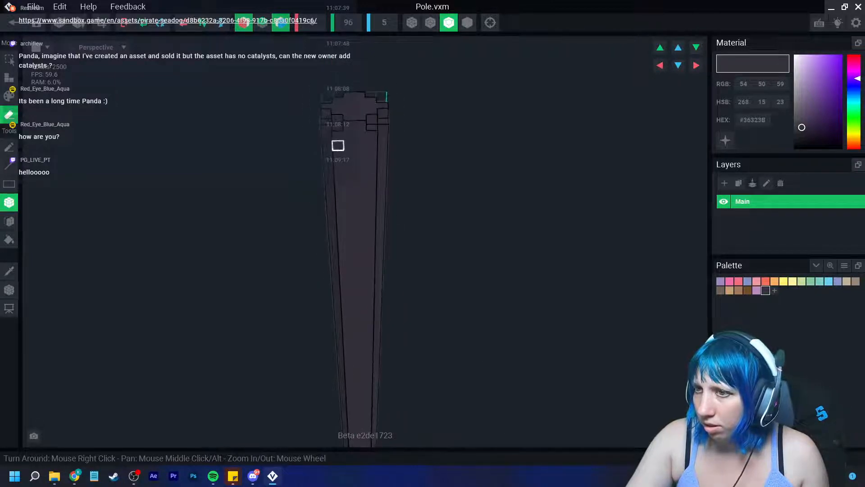
drag(338, 145, 368, 325)
right_drag(368, 325, 351, 368)
Sample the pole's colour and add voxels at the corners of its lower end to form a square foot.
key(i)
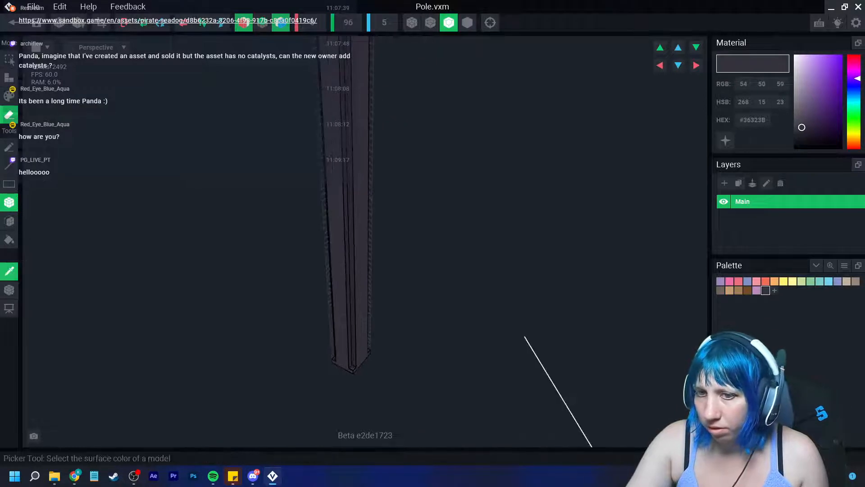
click(349, 232)
click(9, 77)
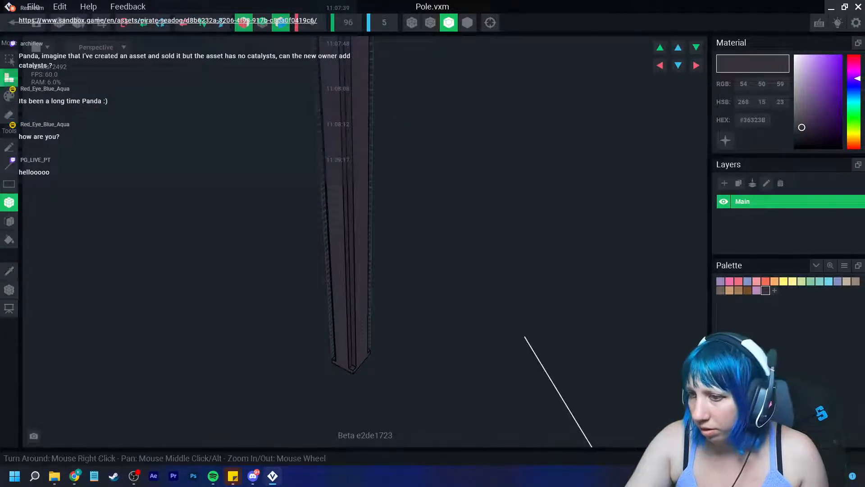
right_drag(353, 368, 351, 319)
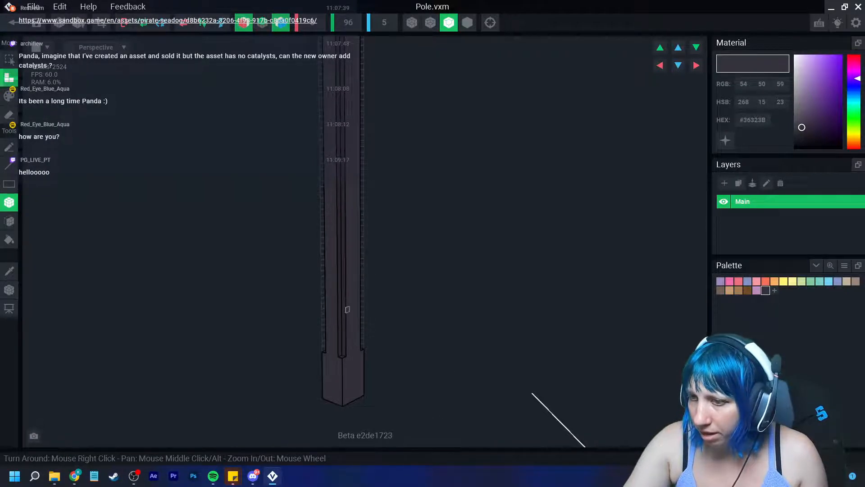
Set the pole model's pivot to the floor and return to the animated flag project.
right_drag(338, 357, 419, 441)
click(9, 289)
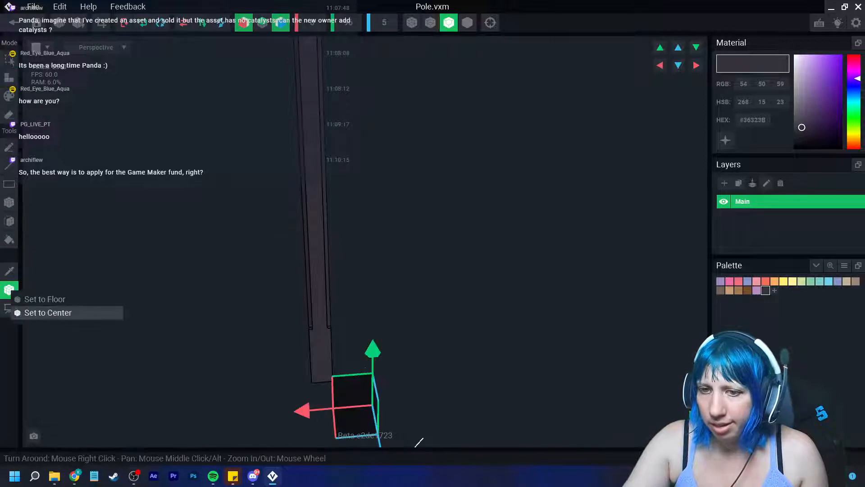
click(45, 299)
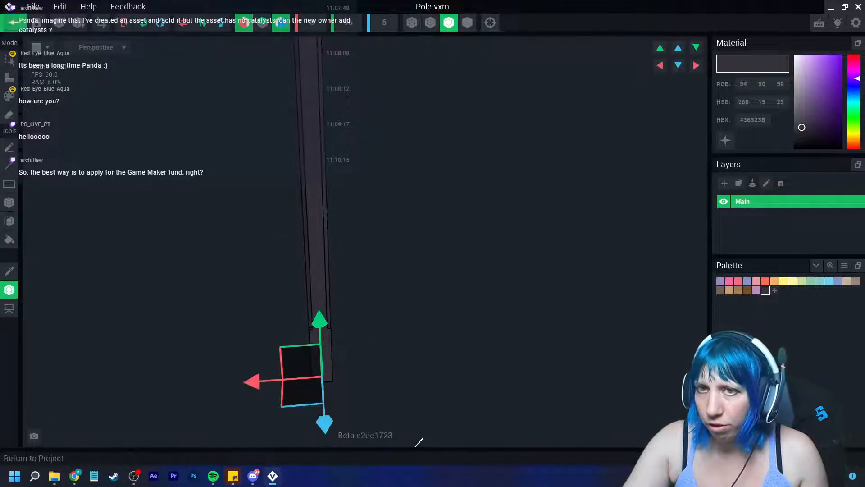
click(13, 22)
click(338, 173)
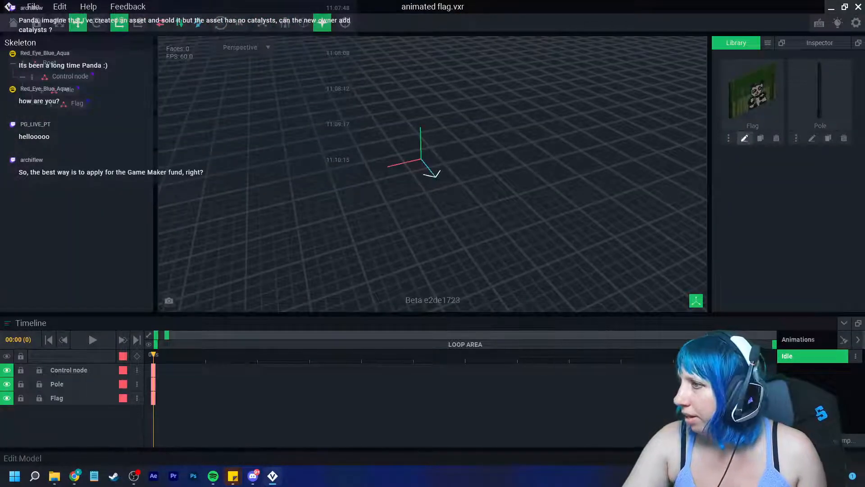
Open the Flag model, set its pivot to the floor and return to the animated flag project.
click(745, 138)
click(9, 289)
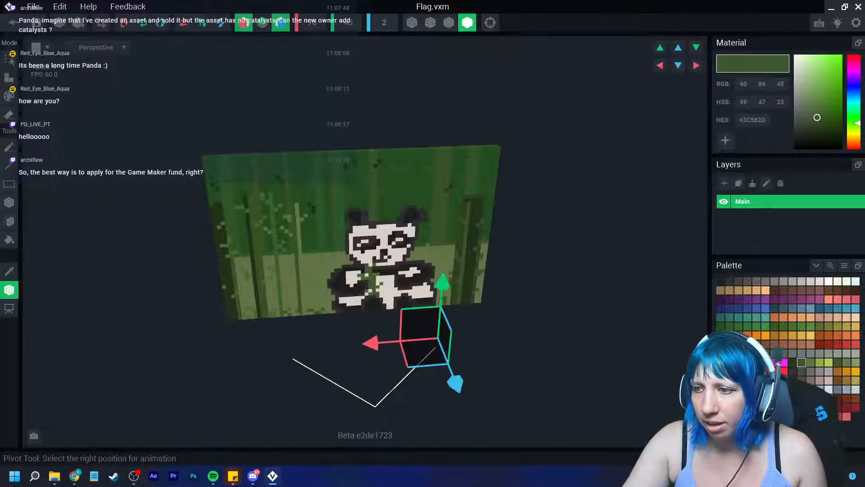
click(44, 309)
right_drag(342, 244, 251, 241)
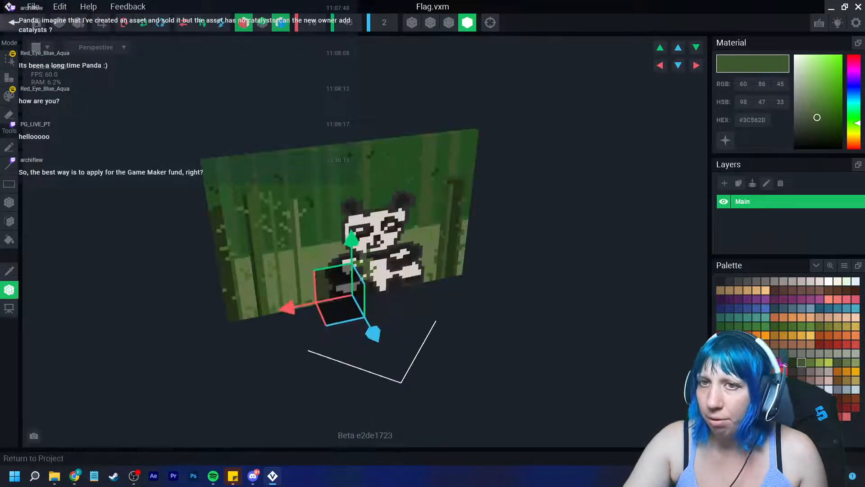
click(12, 22)
click(338, 172)
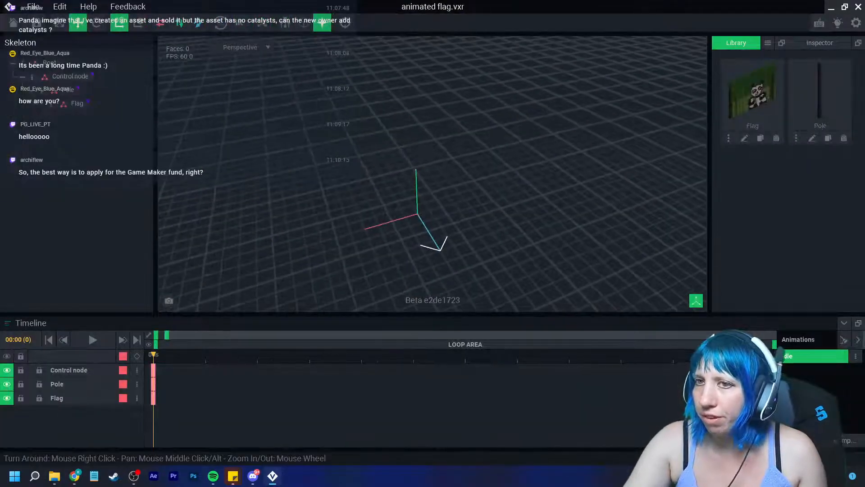
Assign the Pole and Flag library models to their matching skeleton nodes.
drag(820, 94, 67, 90)
drag(751, 96, 72, 113)
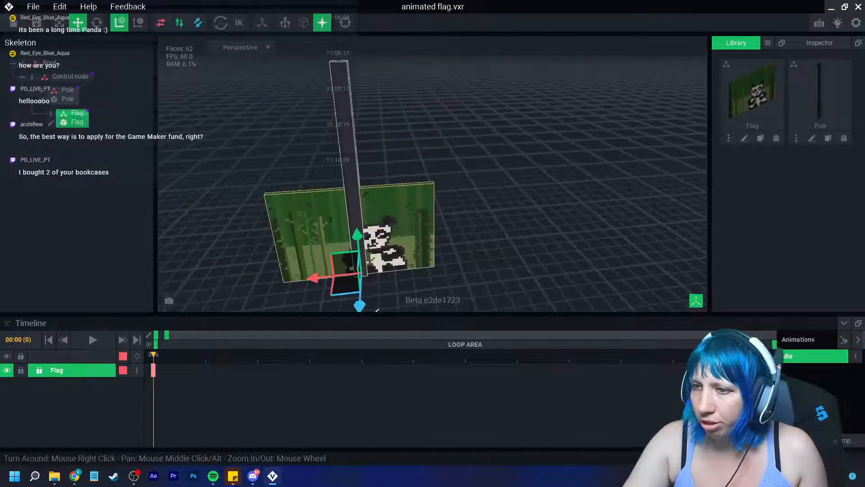
Raise the Flag node vertically so the flag sits toward the upper part of the pole.
drag(358, 238, 346, 108)
scroll(346, 108, down, 1)
middle_drag(346, 108, 347, 149)
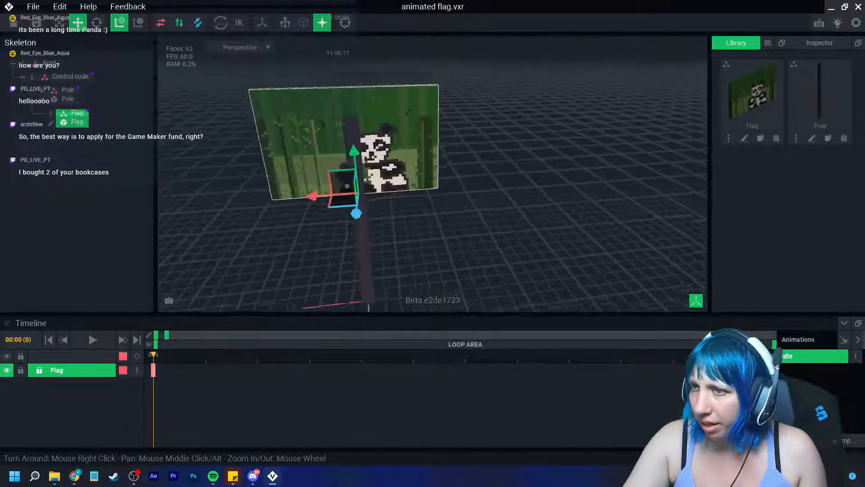
Move the Flag node about 37 voxels along X to hang beside the pole, and adjust its height.
scroll(347, 149, up, 3)
drag(282, 189, 392, 182)
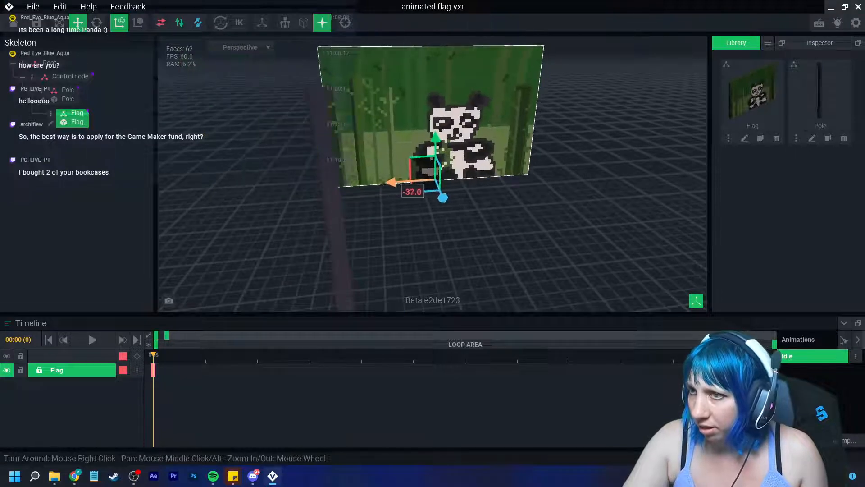
drag(436, 145, 435, 164)
mouse_move(387, 230)
right_down()
mouse_move(383, 221)
mouse_move(385, 228)
right_up()
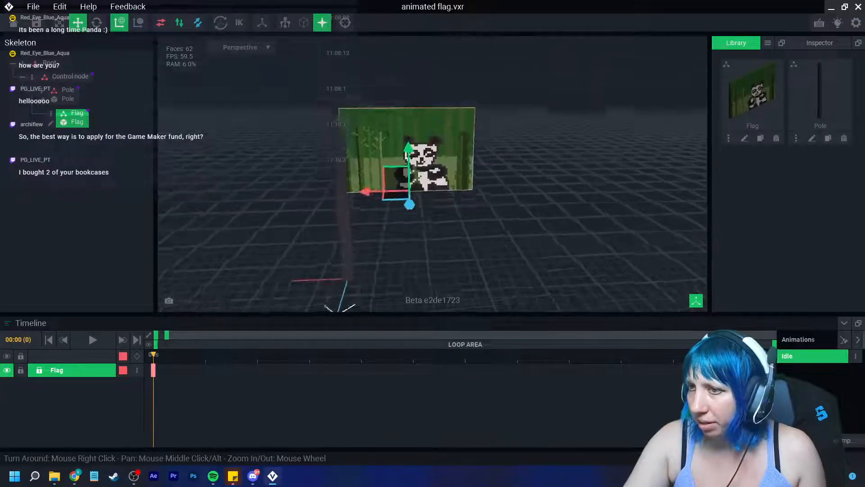
scroll(385, 225, up, 4)
scroll(385, 226, down, 1)
middle_drag(385, 226, 363, 234)
scroll(363, 234, down, 2)
right_drag(362, 234, 364, 233)
middle_drag(364, 234, 356, 227)
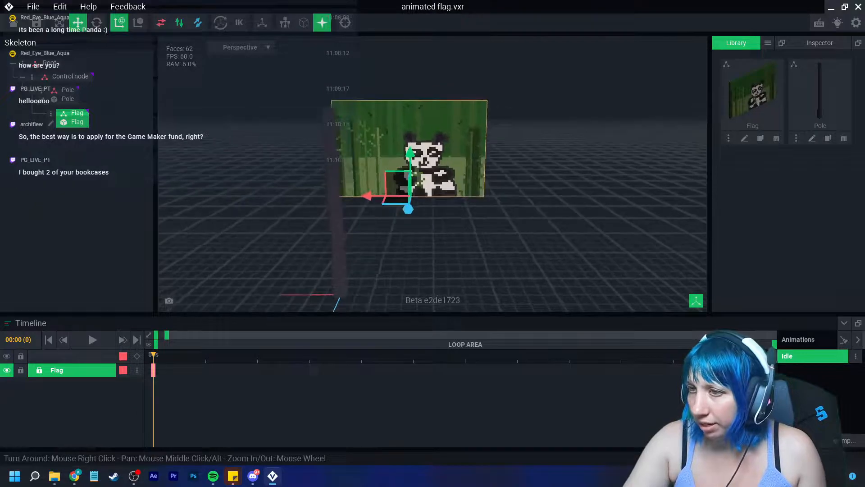
Open the Pole model for editing and resize its volume to 8 wide, 105 high and 7 deep.
click(341, 225)
click(42, 100)
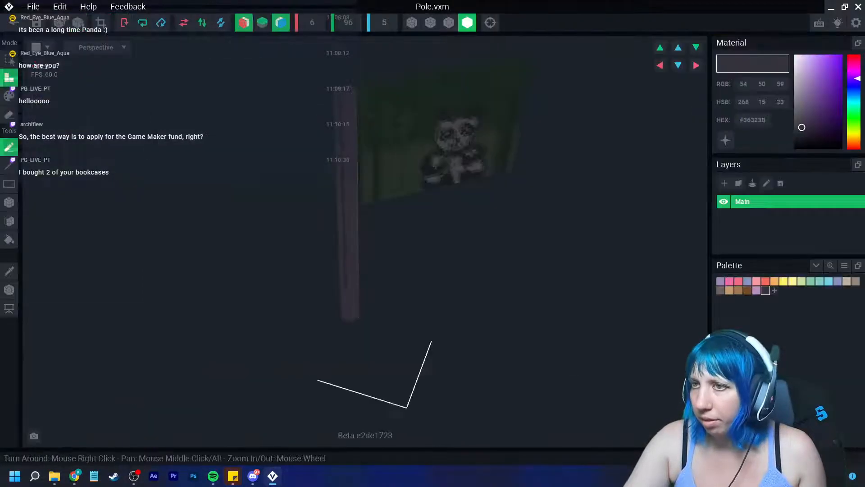
text(105)
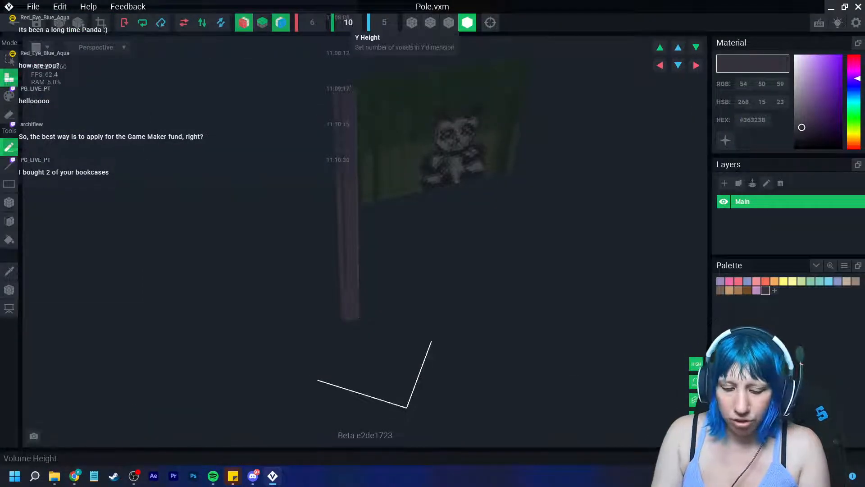
key(Return)
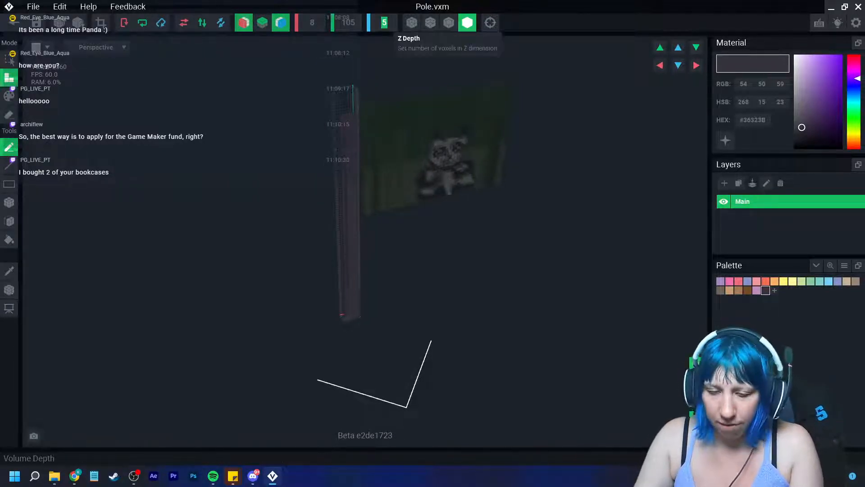
text(7)
key(Return)
Show the model's outlines and extend the pole's front face outward with the Face tool.
click(448, 22)
scroll(342, 216, up, 3)
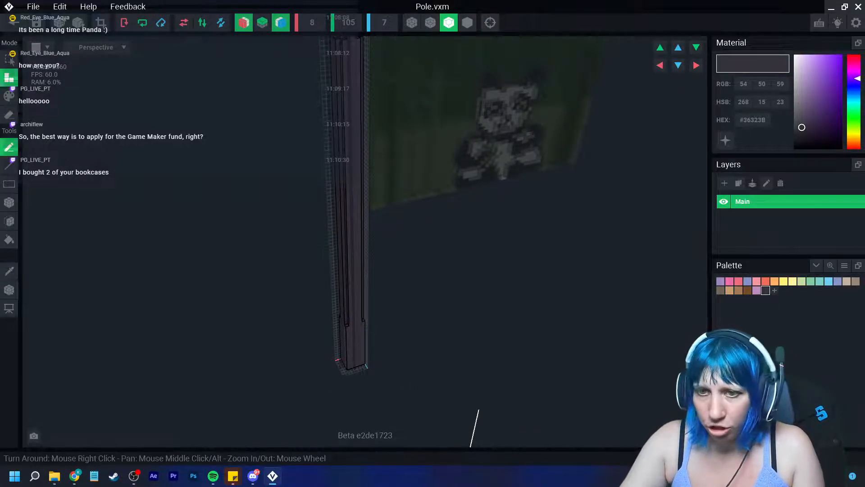
click(9, 221)
click(355, 215)
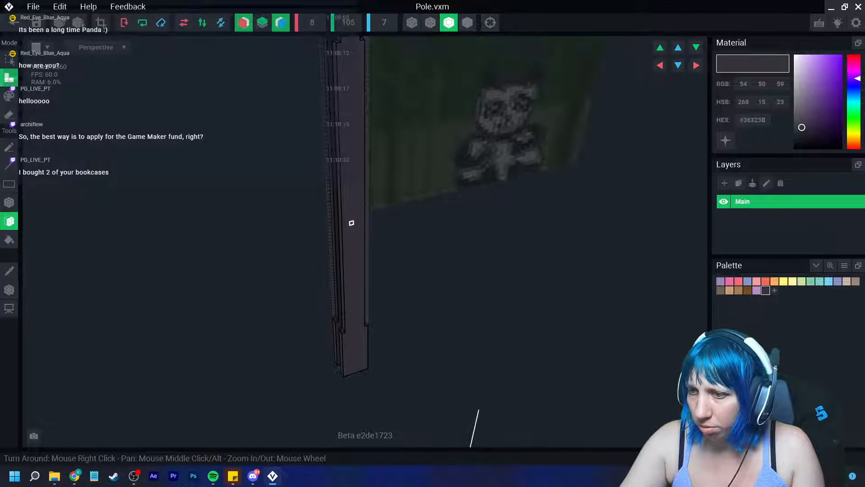
Extend the pole's remaining side faces and its top face until they fill the enlarged volume.
right_drag(351, 223, 290, 276)
click(295, 275)
click(294, 273)
click(291, 272)
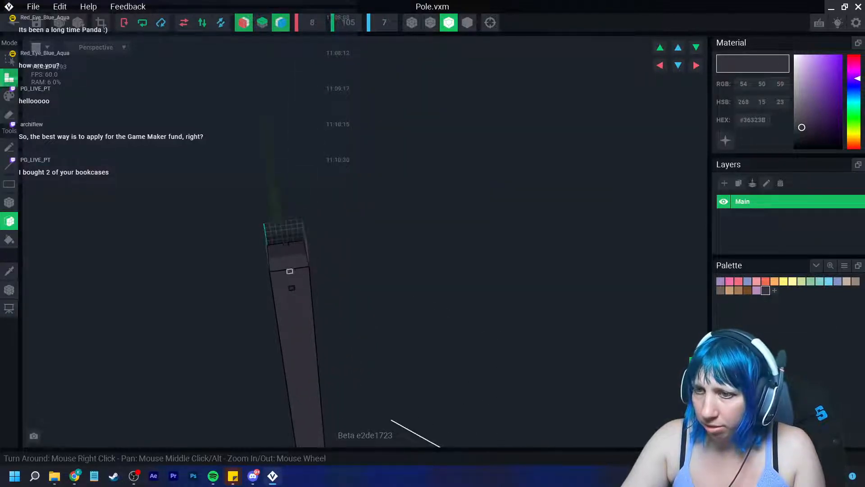
click(286, 247)
click(286, 245)
click(286, 243)
click(285, 241)
click(286, 240)
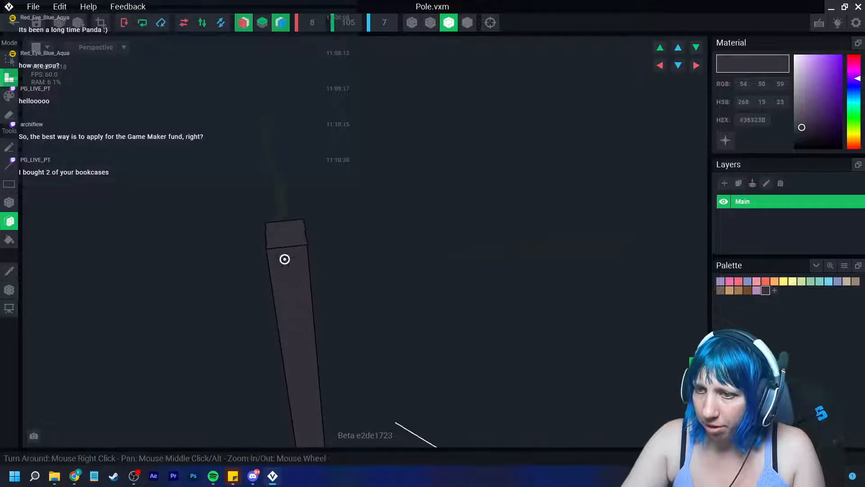
mouse_move(284, 259)
right_down()
mouse_move(257, 252)
mouse_move(284, 259)
right_up()
Resize the pole's volume to 10 wide and 9 deep, and extend its side faces to fill it.
click(312, 22)
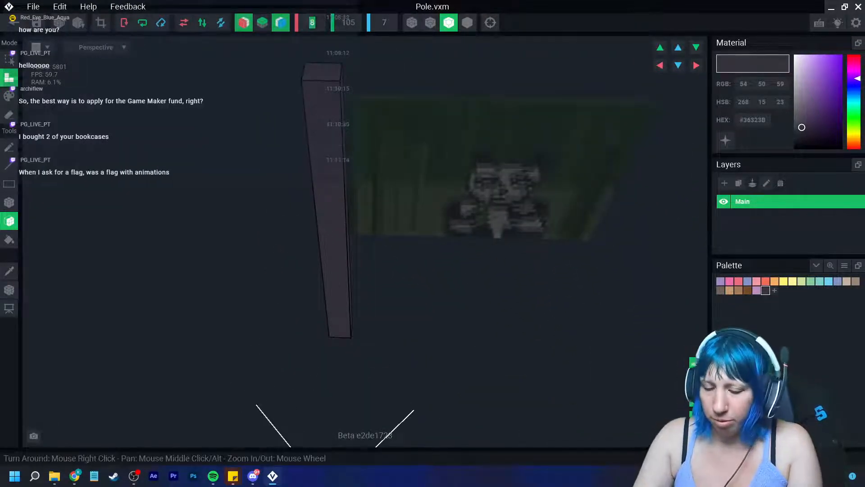
text(10)
key(Return)
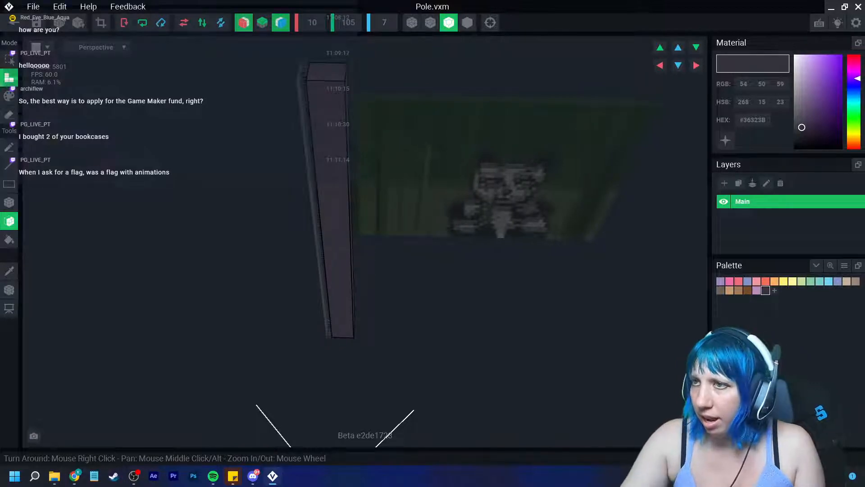
click(385, 23)
text(9)
key(Return)
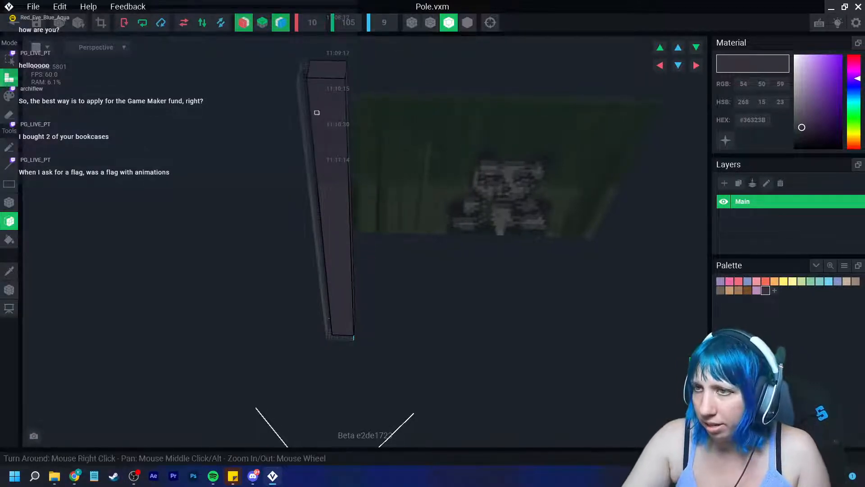
right_drag(301, 72, 296, 102)
Set the thickened pole's pivot to the floor.
click(9, 290)
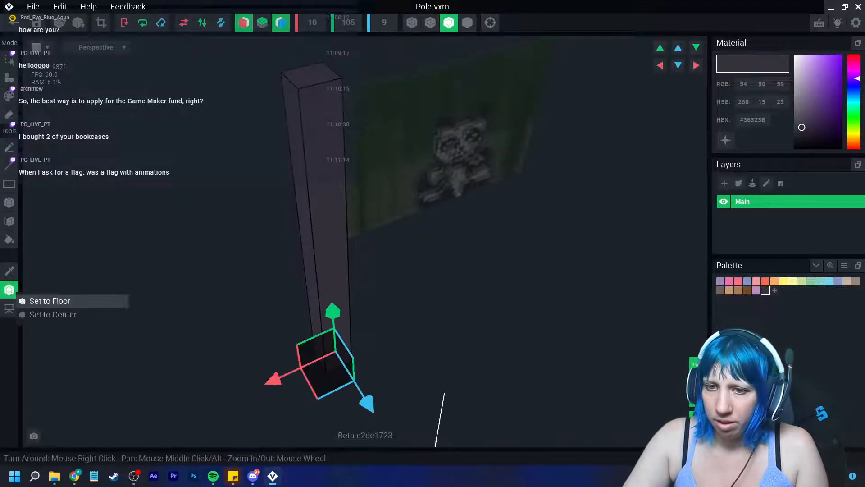
click(48, 301)
right_drag(331, 320, 341, 324)
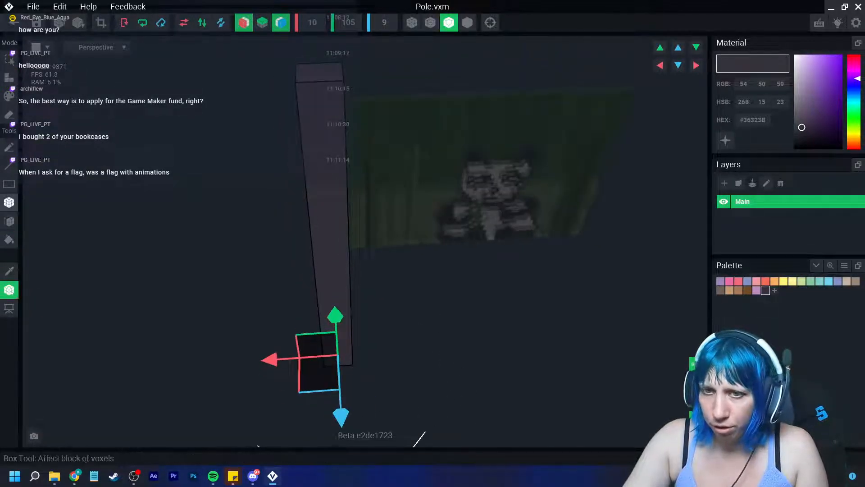
Box-erase the pole's mirrored vertical corner edges from the top down toward the foot.
click(9, 202)
click(9, 114)
drag(298, 84, 319, 306)
middle_drag(303, 176, 292, 242)
scroll(292, 242, up, 3)
right_drag(292, 242, 264, 186)
drag(264, 186, 298, 417)
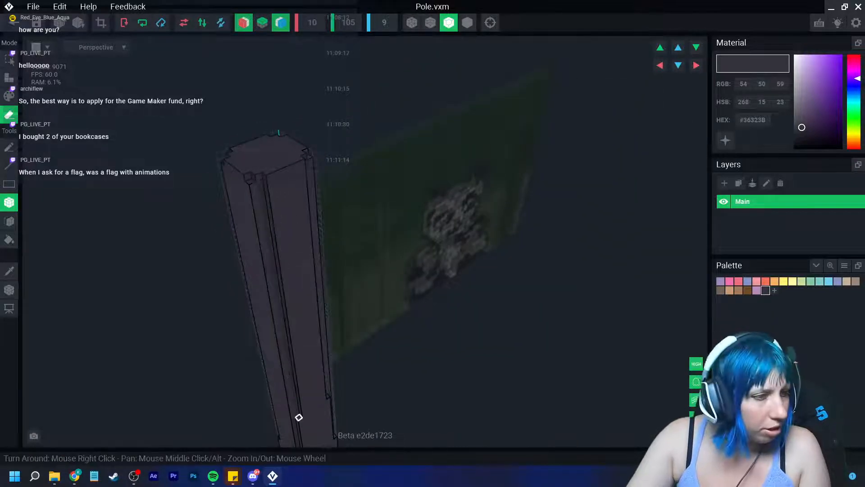
Erase the shorter corner groove further down so it ends level with the neighbouring groove.
right_drag(279, 133, 265, 339)
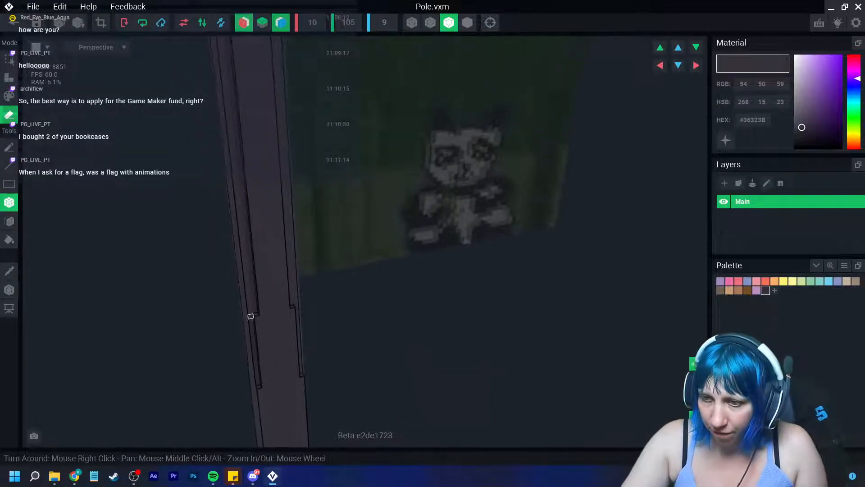
drag(250, 317, 269, 386)
mouse_move(268, 386)
right_down()
mouse_move(264, 187)
mouse_move(297, 236)
right_up()
middle_drag(317, 275, 316, 188)
drag(296, 55, 336, 393)
drag(324, 426, 323, 427)
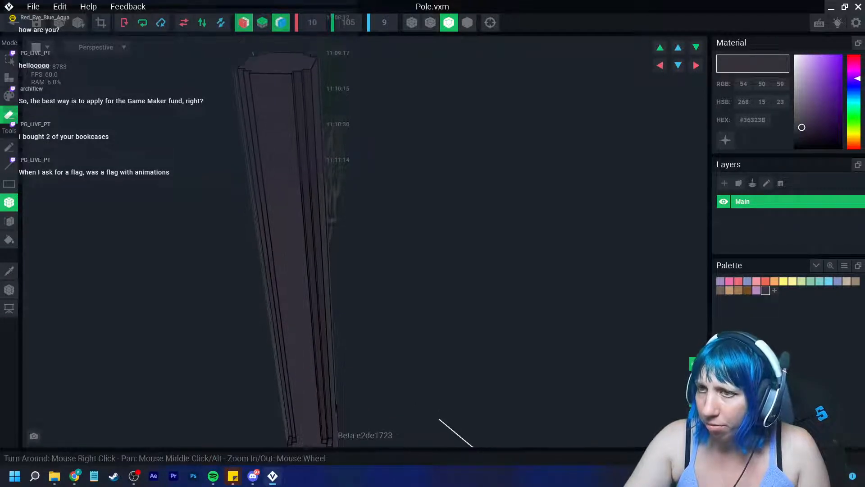
key(ctrl+z)
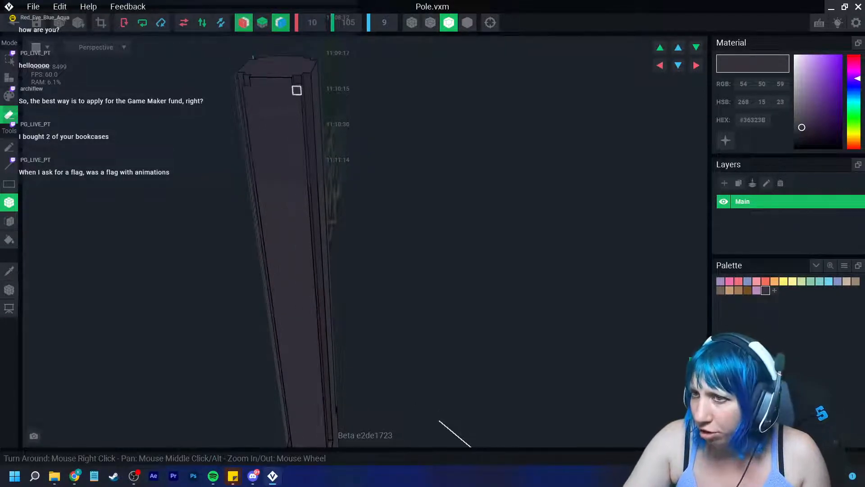
Box-erase the voxel columns beside the corner grooves from the pole's top down to its foot.
drag(297, 90, 323, 428)
middle_drag(323, 428, 310, 374)
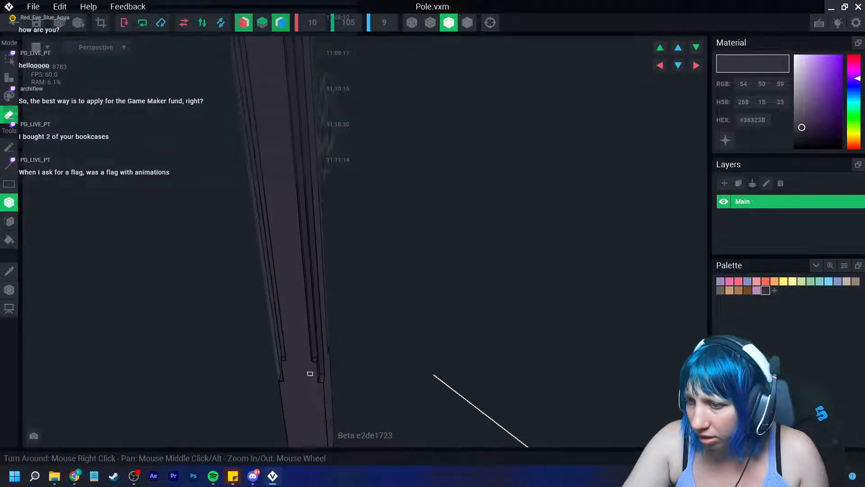
right_drag(310, 373, 310, 373)
middle_drag(315, 329, 319, 386)
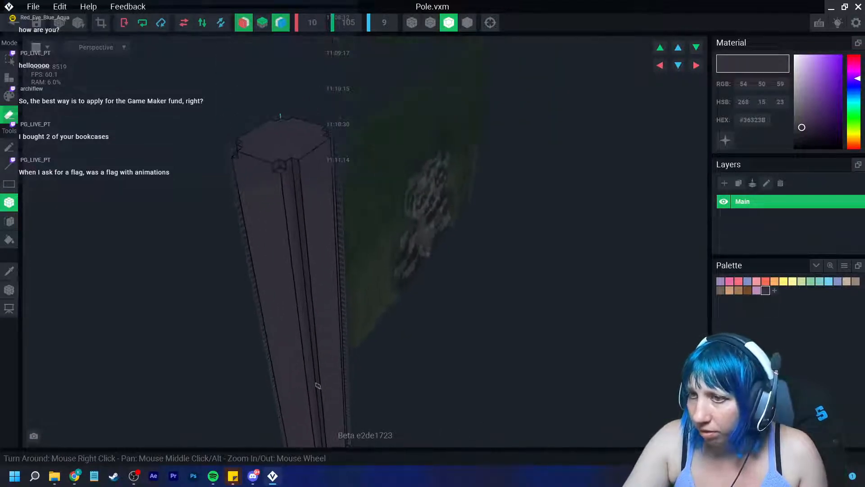
scroll(319, 386, down, 2)
drag(284, 216, 300, 344)
middle_drag(301, 344, 318, 241)
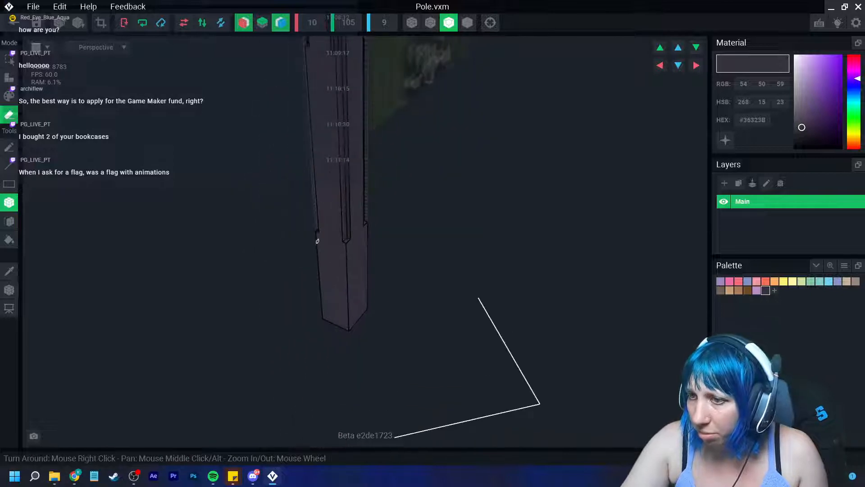
drag(330, 107, 337, 284)
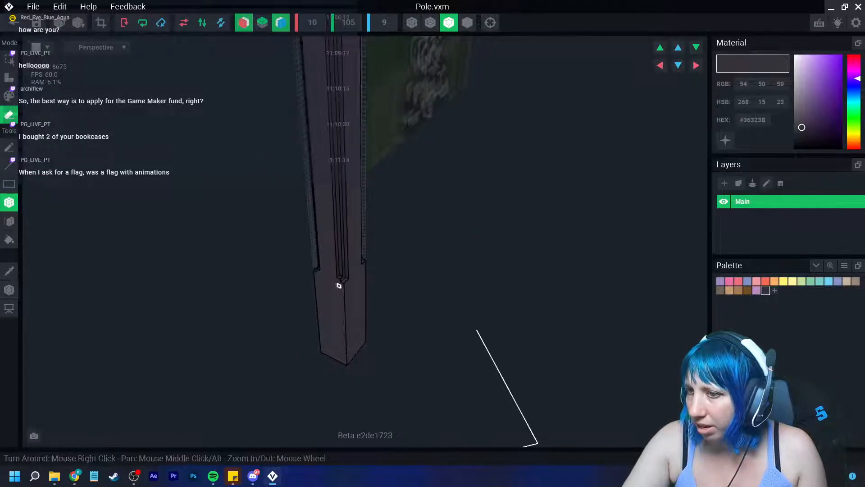
Box-erase the remaining inner corner voxel columns down the pole to deepen the corner grooves.
right_drag(338, 284, 360, 239)
right_drag(363, 293, 357, 381)
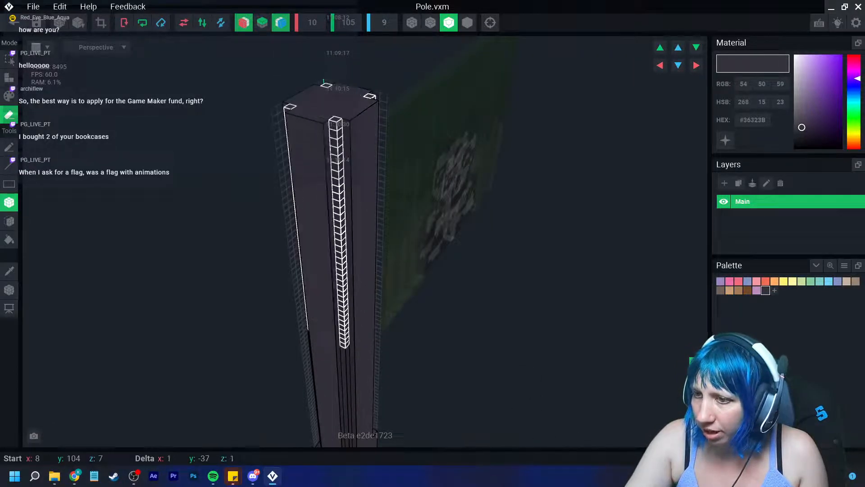
right_drag(344, 344, 359, 242)
mouse_move(346, 139)
mouse_down()
mouse_move(323, 278)
mouse_move(354, 301)
mouse_up()
middle_drag(327, 119, 313, 291)
right_drag(312, 291, 313, 316)
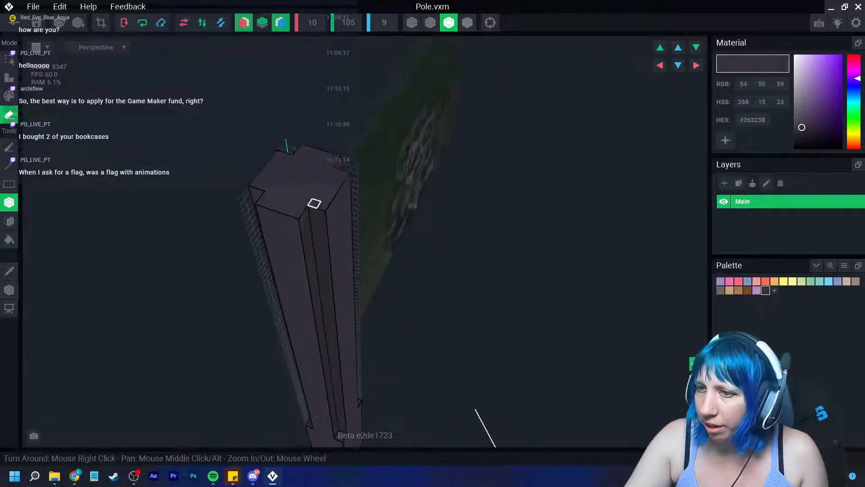
Erase the voxel columns on both sides of the deepened corner groove to step the pole's rounded profile.
click(297, 216)
click(328, 210)
mouse_move(328, 211)
right_down()
mouse_move(311, 239)
mouse_move(319, 239)
right_up()
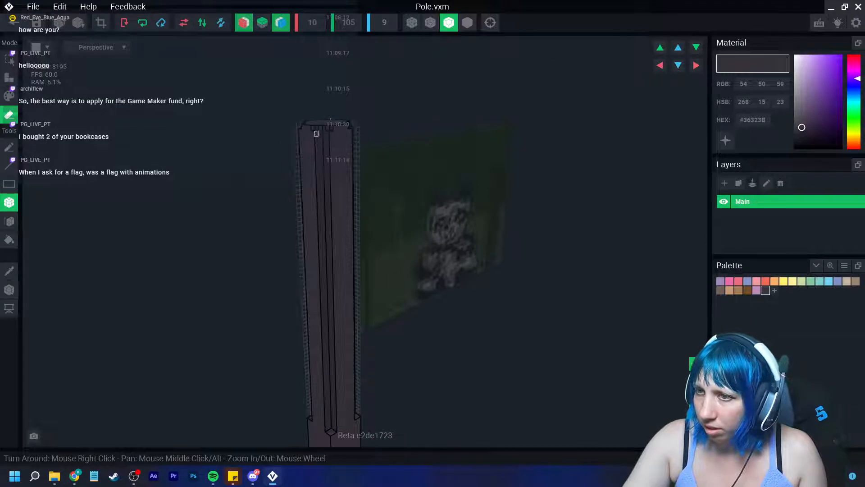
drag(317, 139, 326, 429)
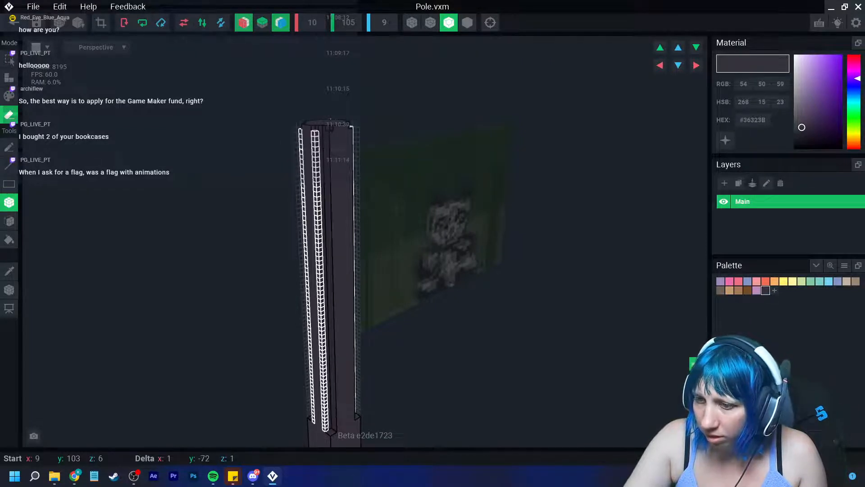
drag(329, 132, 338, 430)
Erase the leftover stepped corner voxels around the pole's top end.
mouse_move(328, 386)
right_down()
mouse_move(306, 363)
mouse_move(306, 315)
right_up()
click(308, 259)
click(290, 253)
click(273, 247)
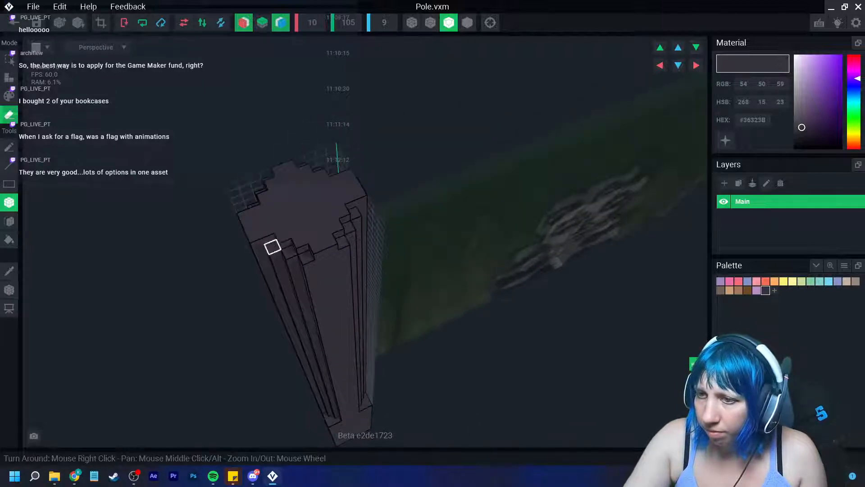
click(254, 238)
mouse_move(257, 241)
right_down()
mouse_move(277, 263)
mouse_move(245, 245)
mouse_move(243, 253)
mouse_move(299, 276)
mouse_move(326, 303)
mouse_move(386, 324)
right_up()
click(306, 280)
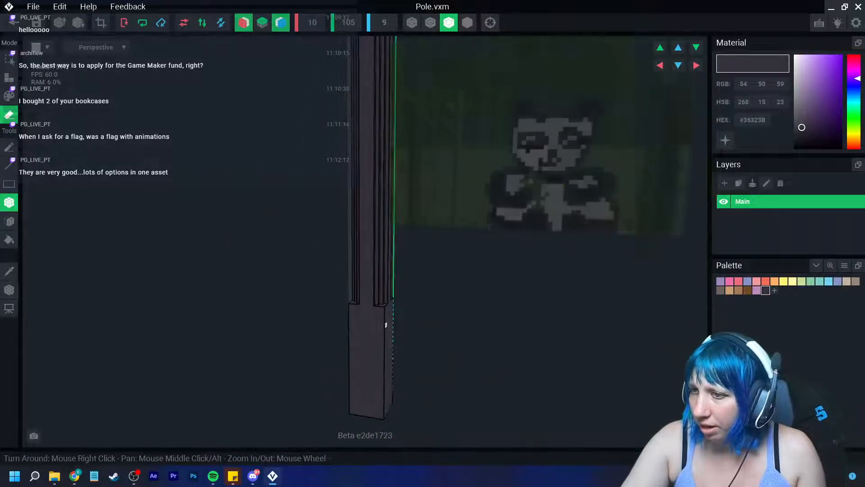
Set the rounded pole's pivot to the floor and return to the animated flag project.
click(9, 289)
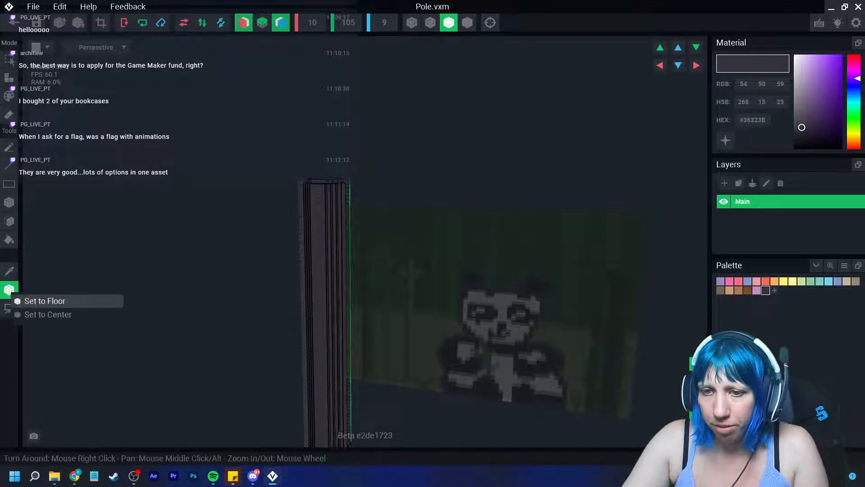
click(13, 22)
click(338, 172)
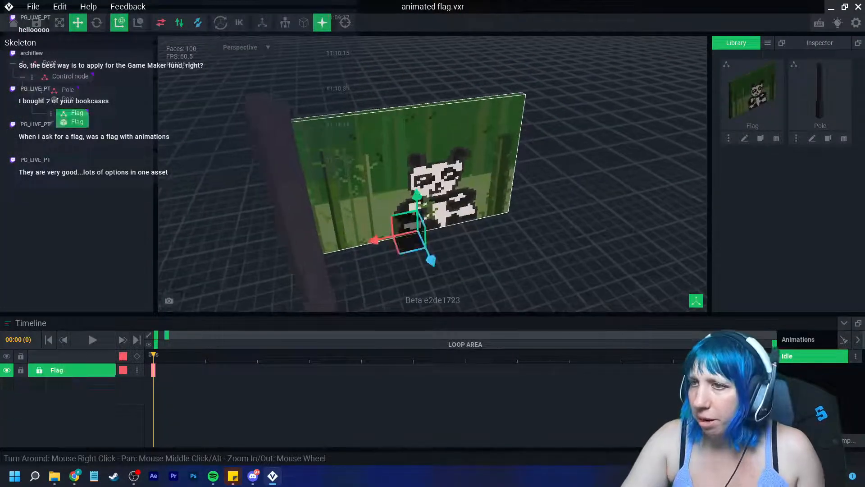
Raise the Flag node and shift it slightly along X so the flag lines up with the widened pole.
drag(416, 199, 417, 177)
drag(411, 197, 410, 197)
drag(377, 219, 386, 219)
mouse_move(417, 198)
right_down()
mouse_move(420, 211)
mouse_move(408, 212)
right_up()
Clone the Flag model in the library under the name "Flag 2".
click(760, 138)
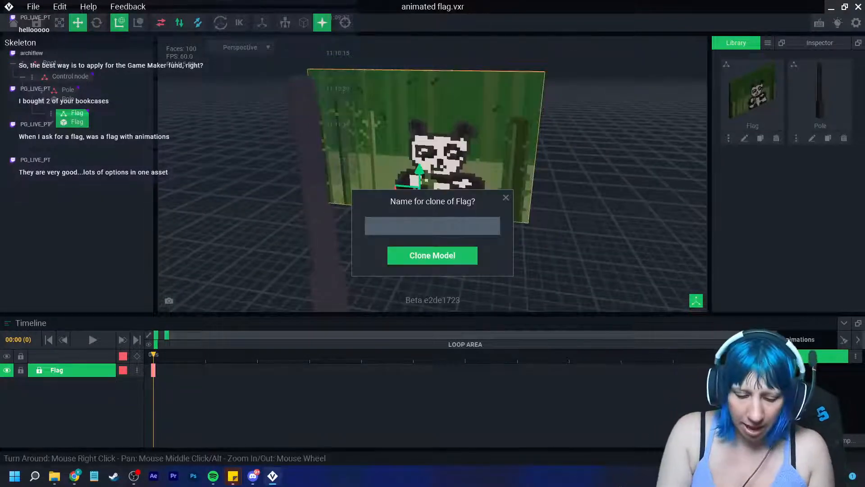
text(Flag 2)
key(Return)
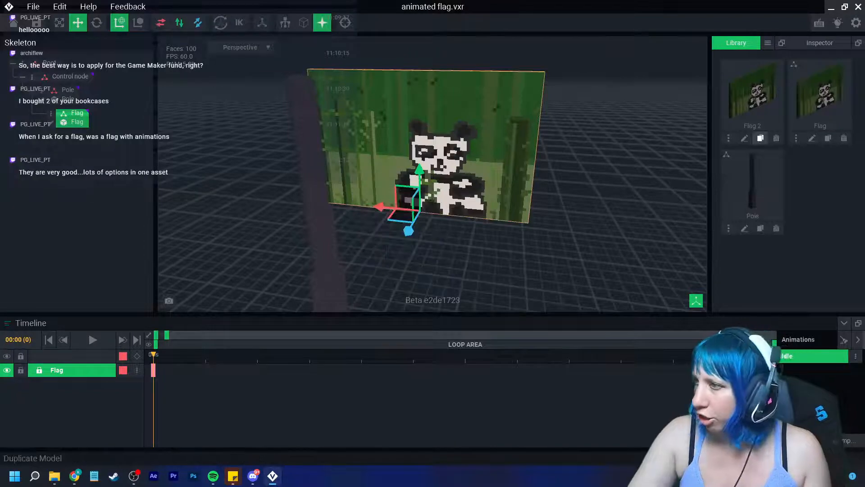
Clone the flag model twice more in the library under the names "Flag 3" and "Flag 4".
click(760, 138)
text(F)
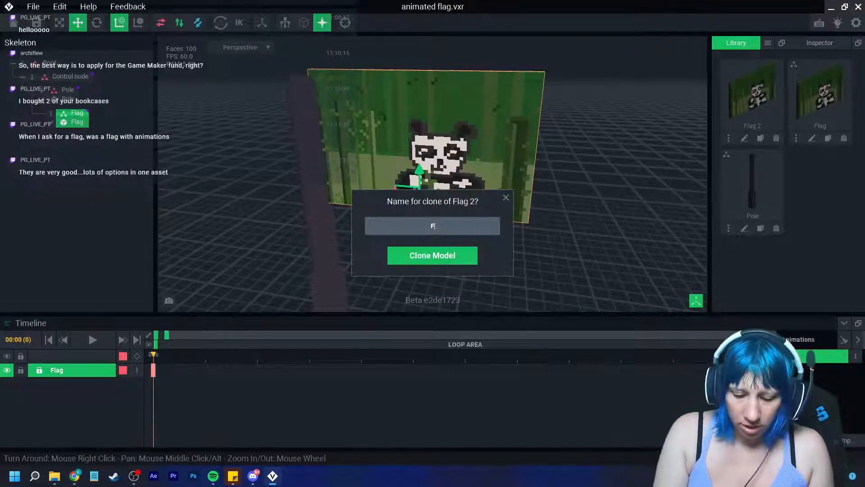
text(lag 3)
key(Return)
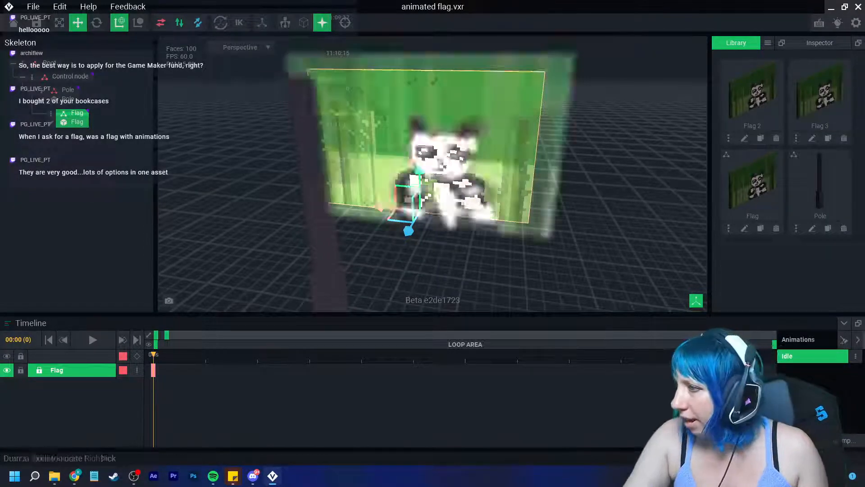
click(760, 229)
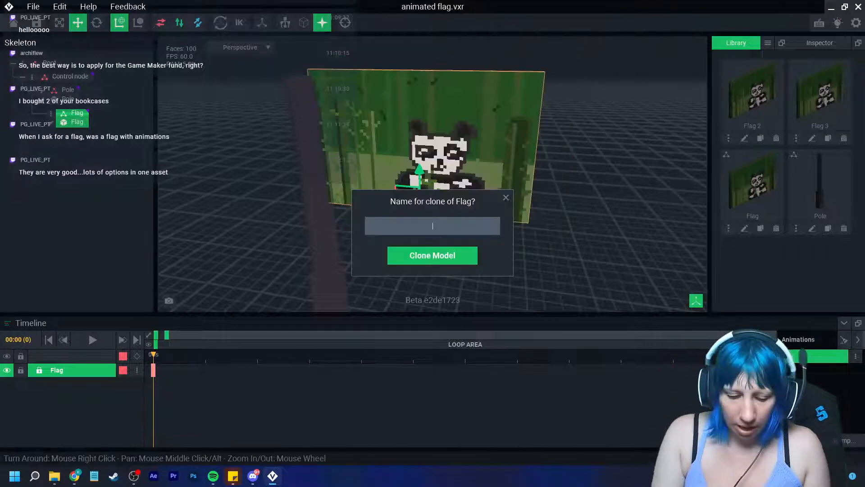
text(Flag 4)
key(Return)
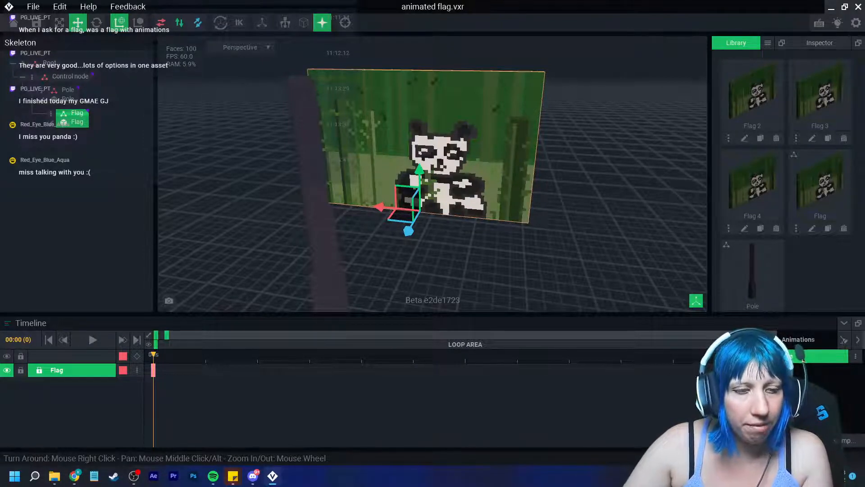
Create a child node named "Falg 2" under the Flag node and attach the Flag 2 model to it.
right_drag(379, 193, 407, 200)
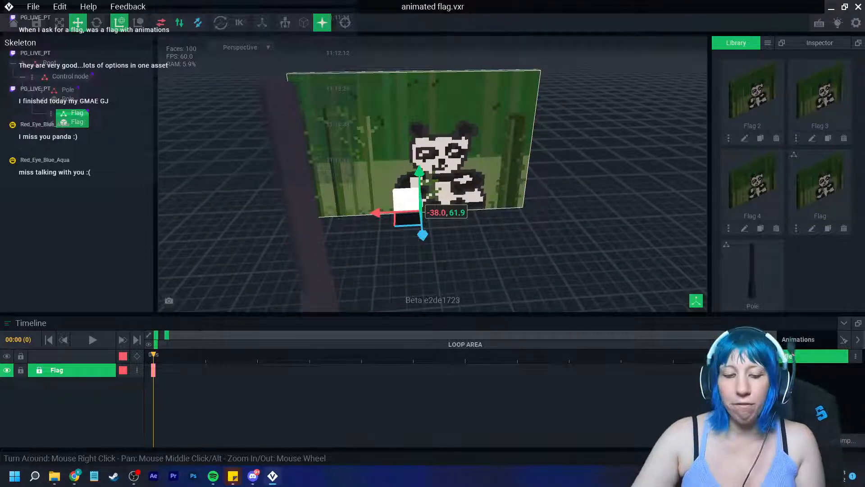
scroll(406, 198, up, 5)
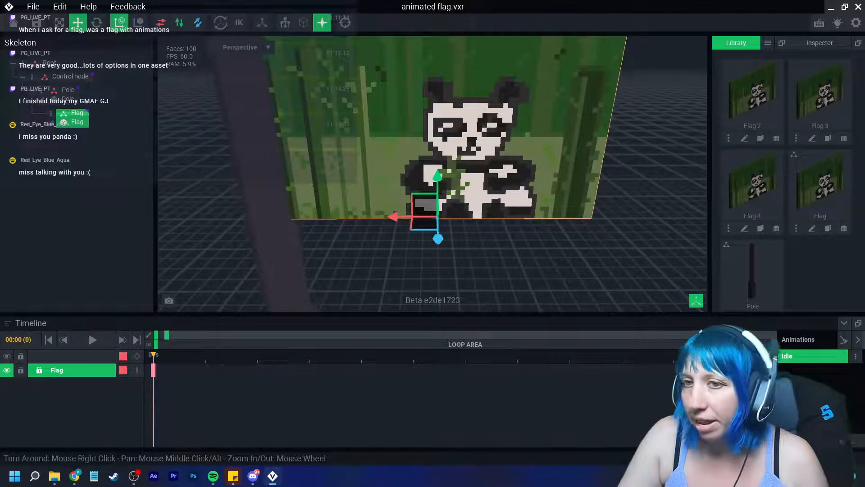
click(51, 114)
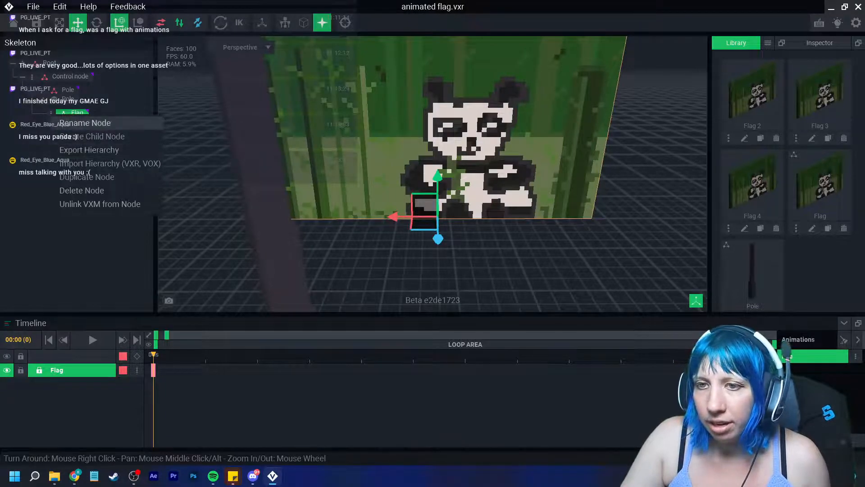
click(92, 136)
text(Falg 2)
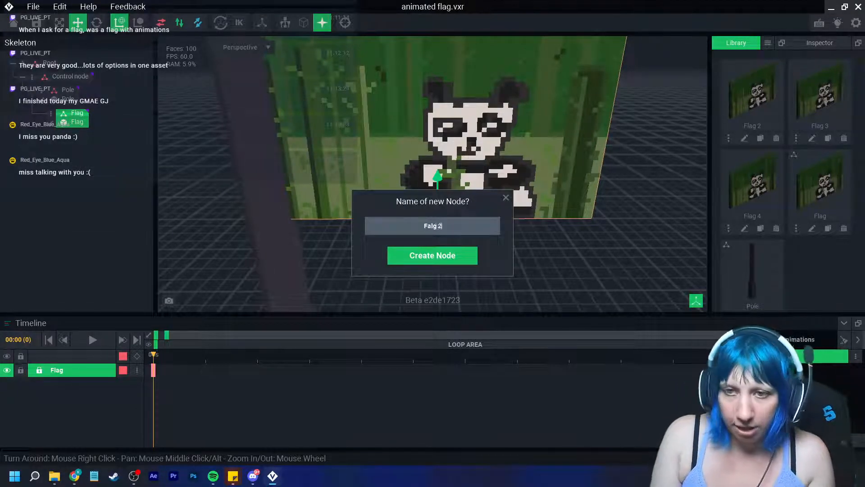
key(Return)
drag(750, 96, 88, 136)
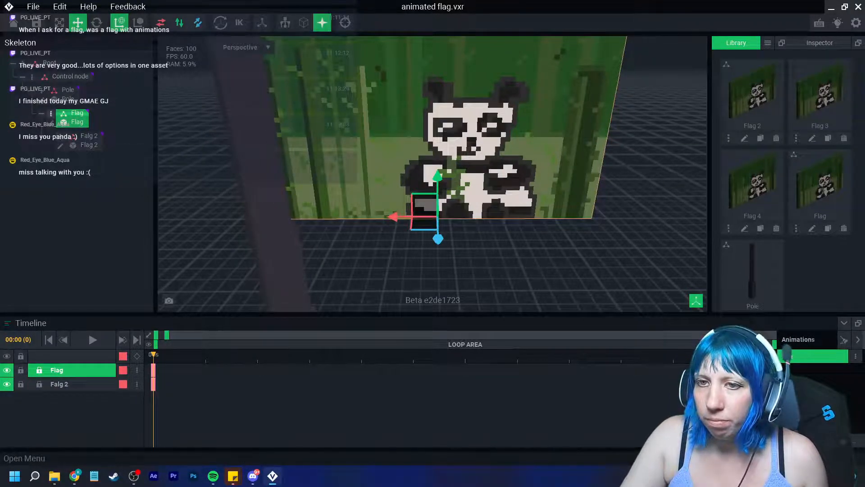
Create a child node named "Falg 3" under the Falg 2 node and attach the Flag 3 model to it.
right_click(87, 136)
click(44, 135)
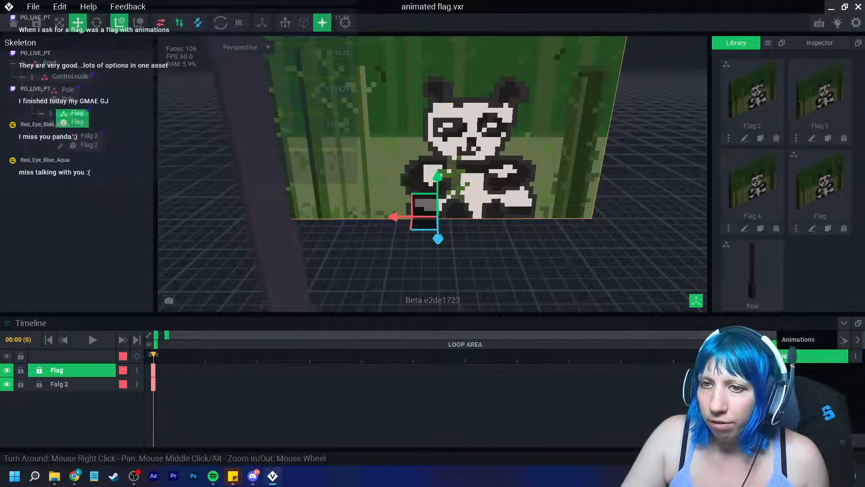
click(61, 136)
click(103, 156)
text(F)
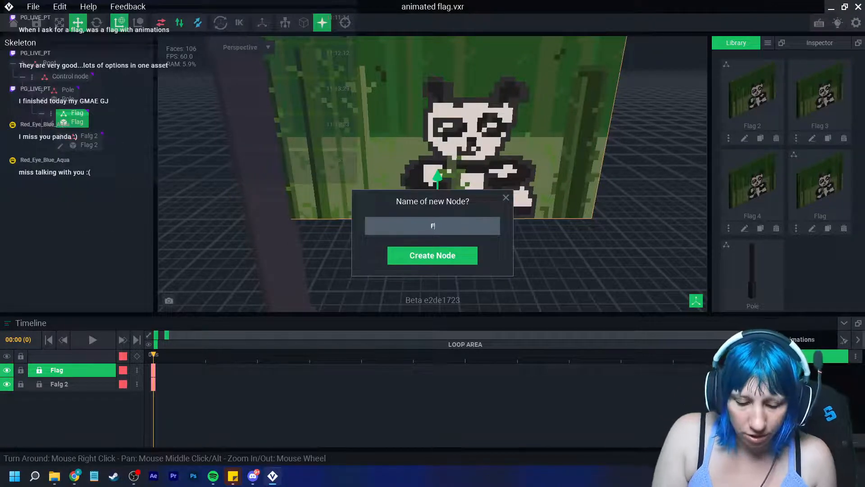
text(alg 3)
key(Return)
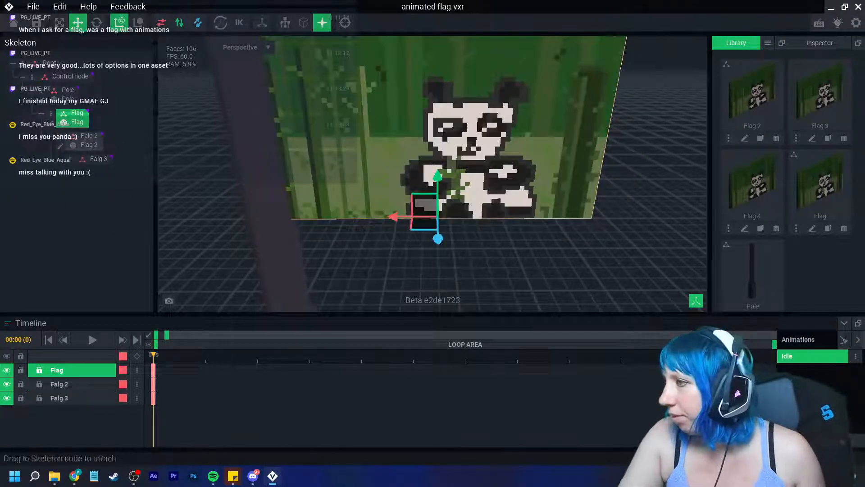
drag(820, 95, 95, 159)
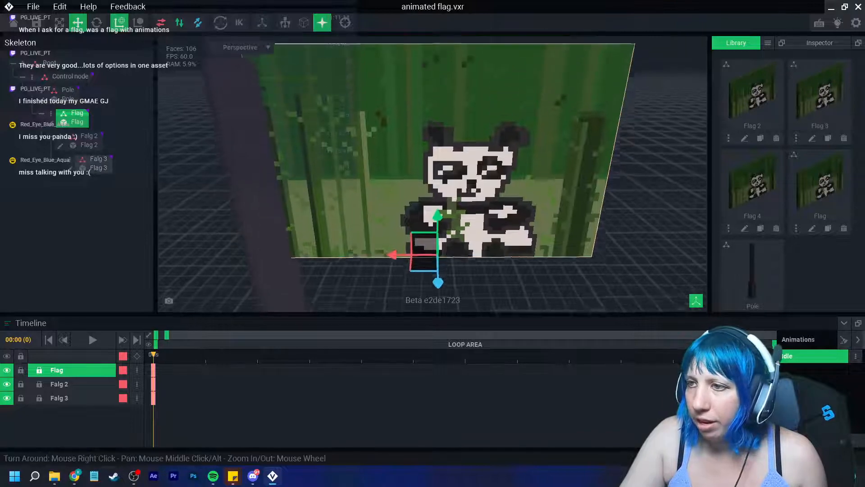
Open the original Flag model to examine its voxels and return to the animated flag project.
middle_drag(433, 180, 433, 188)
click(51, 122)
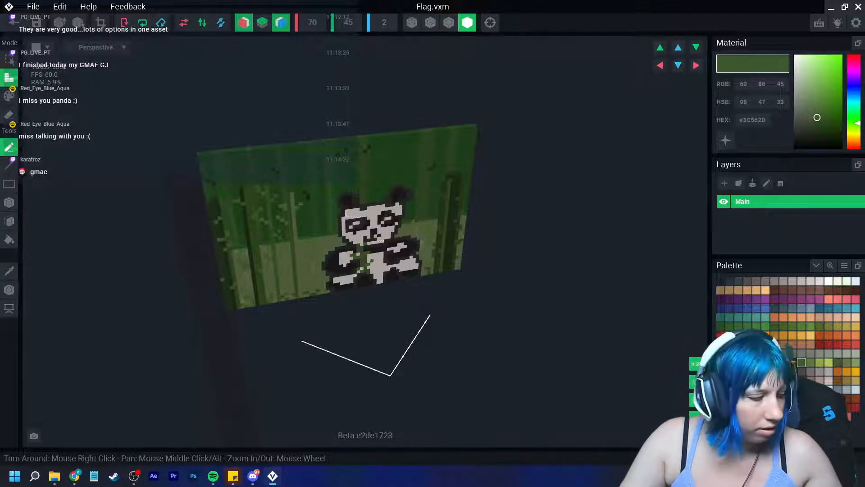
right_drag(355, 239, 335, 226)
scroll(334, 230, up, 4)
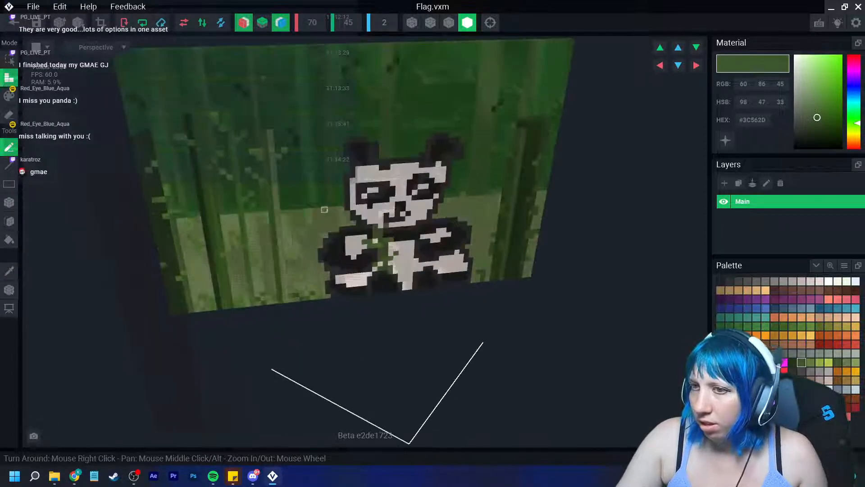
middle_drag(336, 131, 325, 214)
right_drag(324, 215, 276, 195)
key(alt+F4)
key(Return)
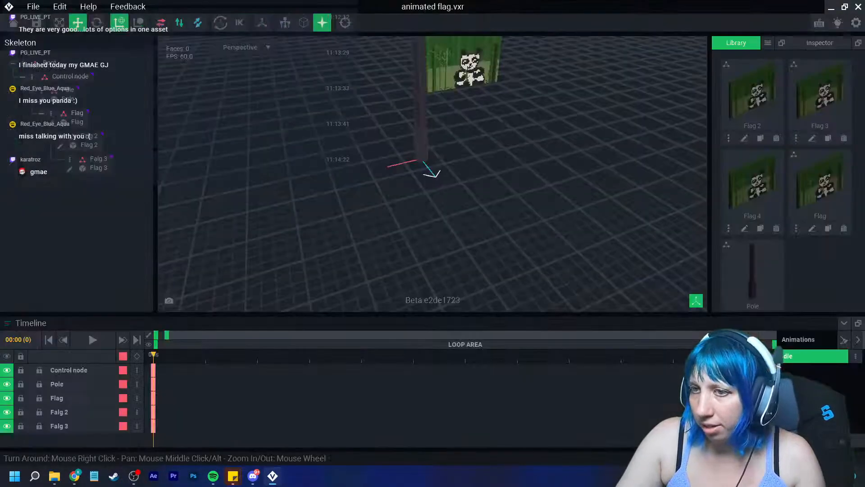
Create a child node named "Falg 4" under the Falg 3 node and attach the Flag 4 model to it.
click(69, 159)
click(151, 183)
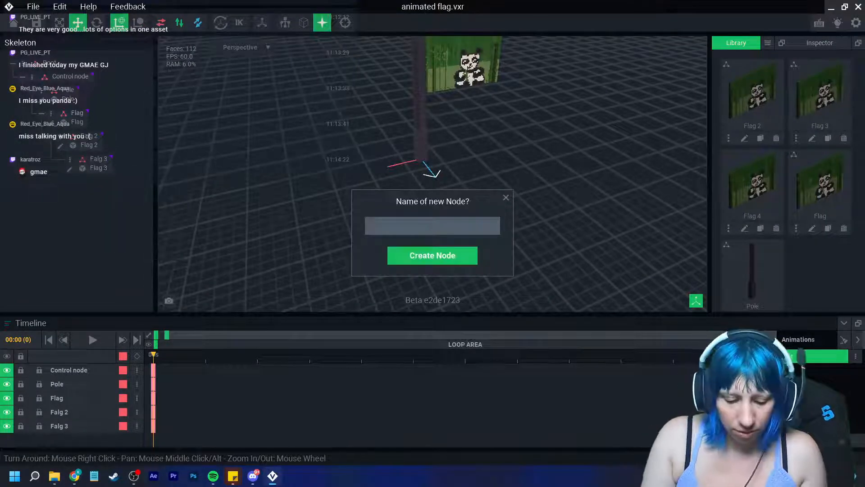
text(Falg 4)
key(Return)
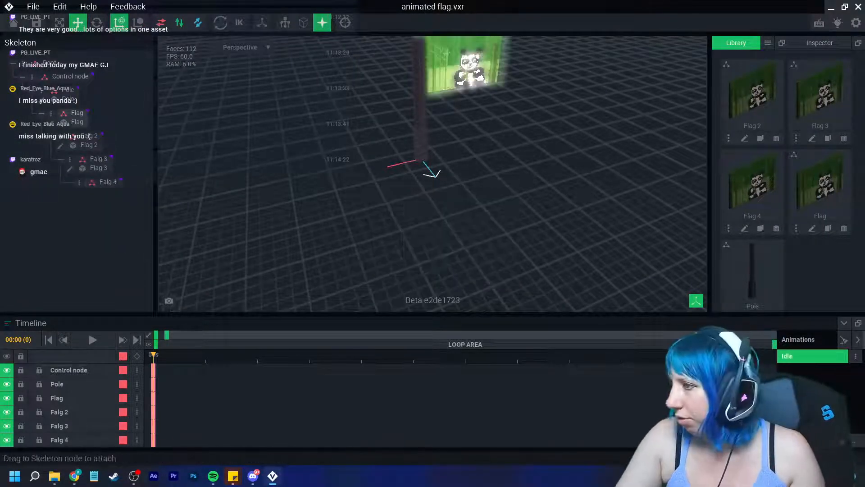
drag(752, 185, 105, 182)
Open the Flag 2 model for voxel editing and display it with outlined edges.
scroll(459, 212, up, 6)
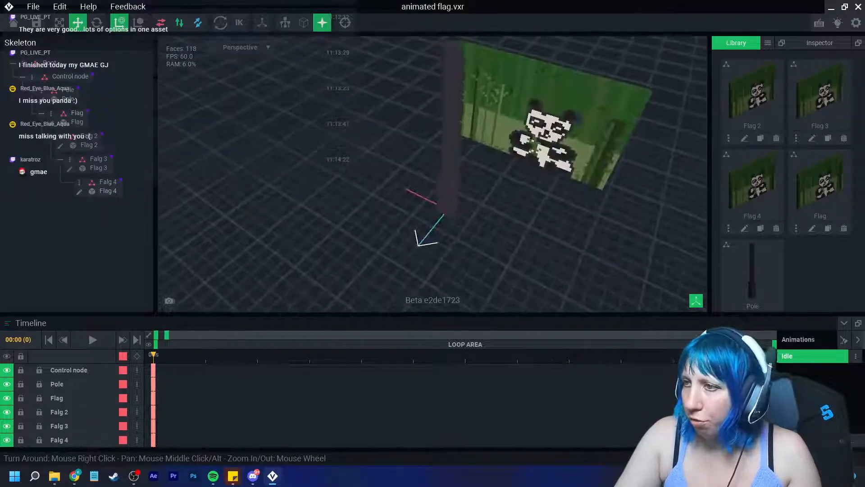
right_drag(460, 226, 396, 225)
click(104, 183)
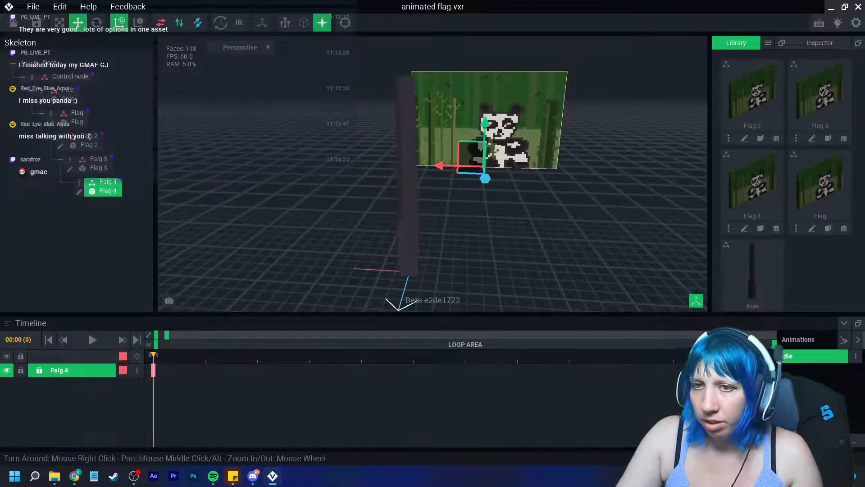
click(75, 114)
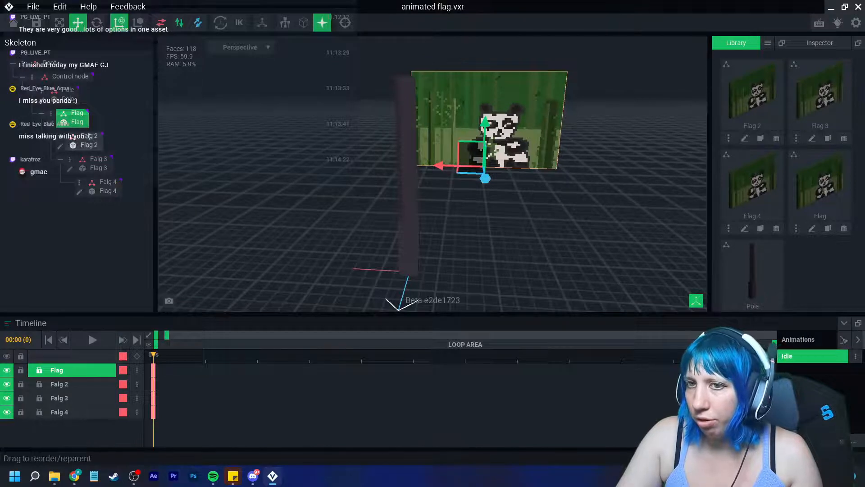
click(84, 144)
click(61, 146)
click(448, 23)
right_drag(432, 149, 392, 151)
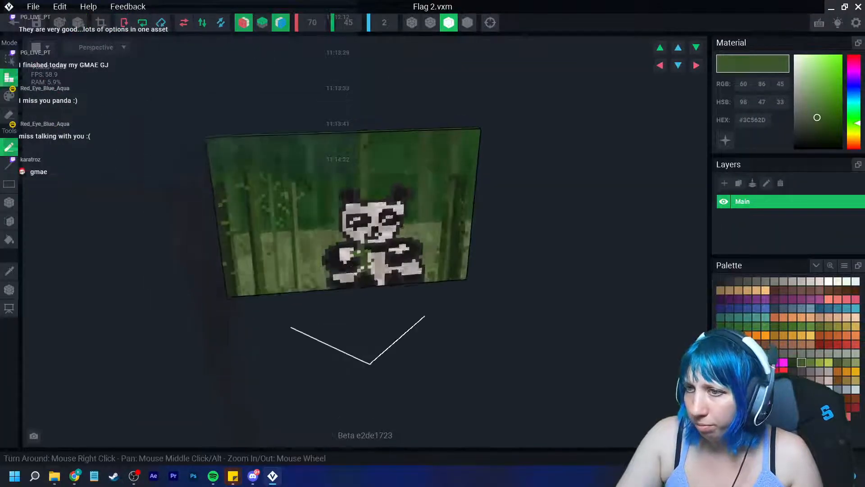
scroll(392, 151, up, 2)
Set up the Box tool in erase mode with X and Z mirroring off, undoing the mirrored trial cut in the flag's upper edge.
click(9, 115)
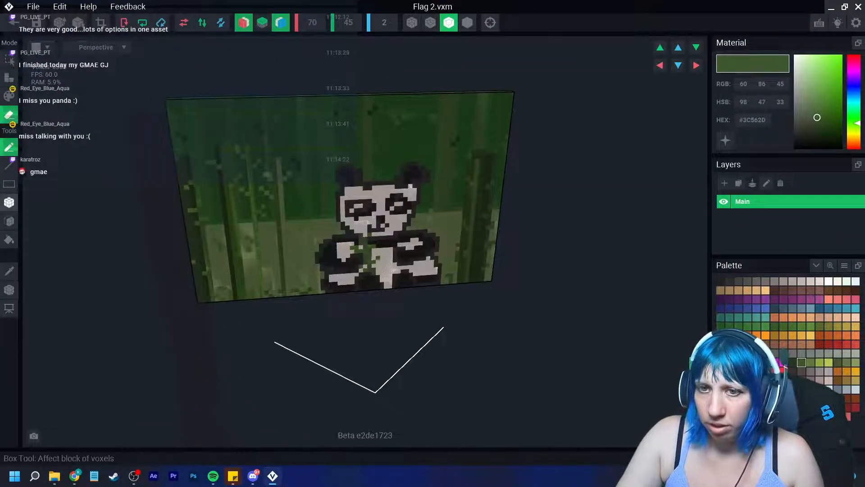
click(9, 203)
right_drag(370, 131, 387, 153)
scroll(388, 154, up, 3)
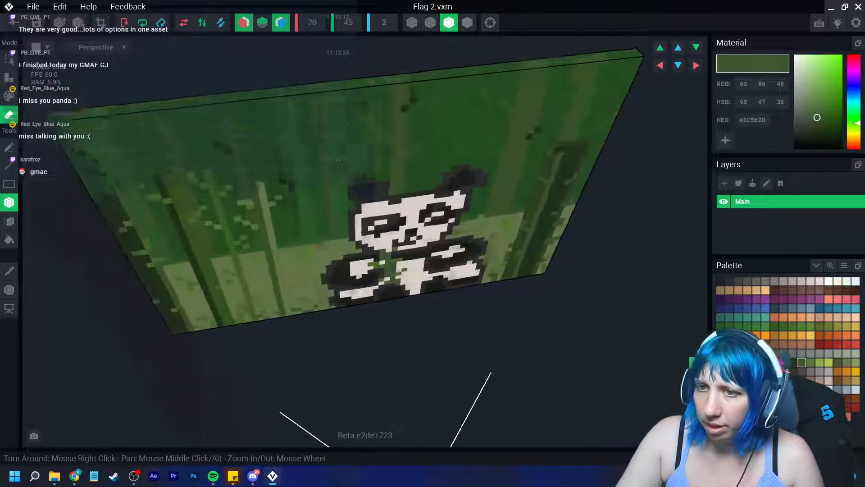
middle_drag(385, 154, 398, 196)
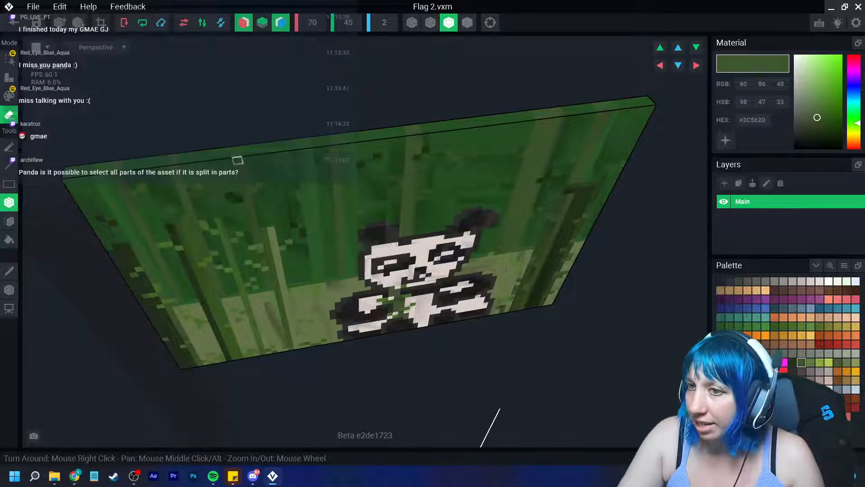
drag(236, 148, 261, 238)
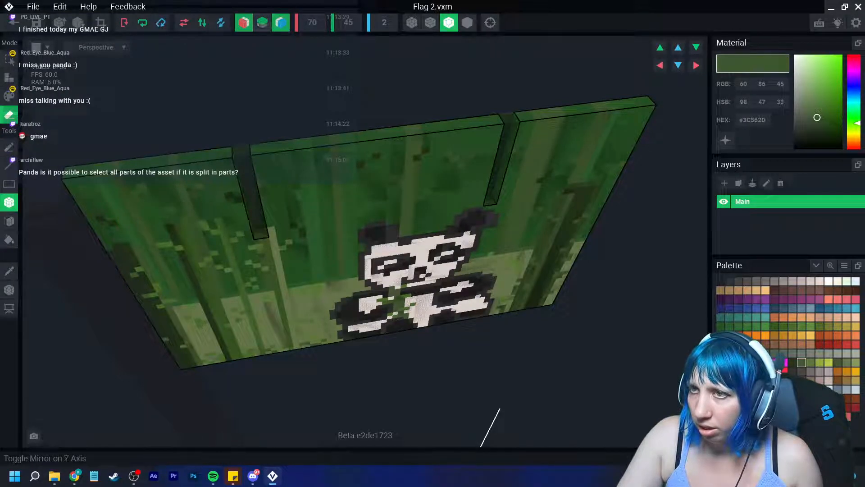
click(280, 22)
click(244, 23)
key(ctrl+z)
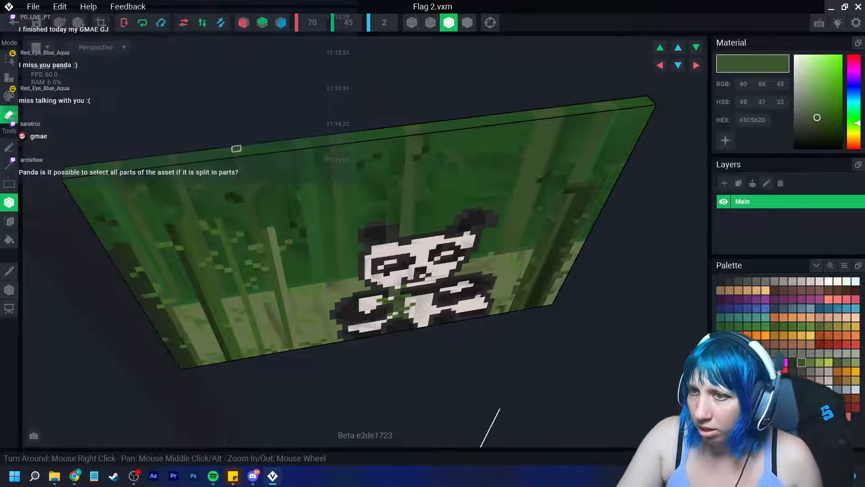
drag(235, 148, 271, 233)
drag(318, 300, 270, 168)
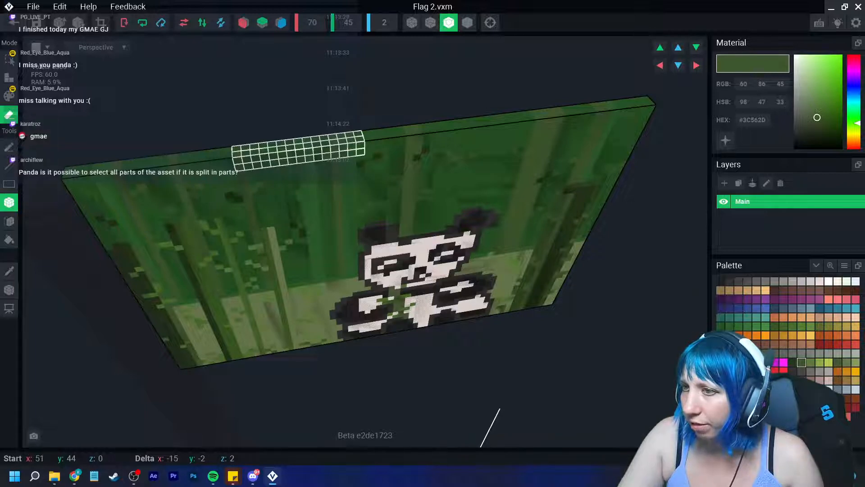
drag(380, 151, 374, 198)
right_drag(375, 199, 292, 173)
drag(279, 108, 352, 299)
middle_drag(352, 298, 304, 436)
key(ctrl+z)
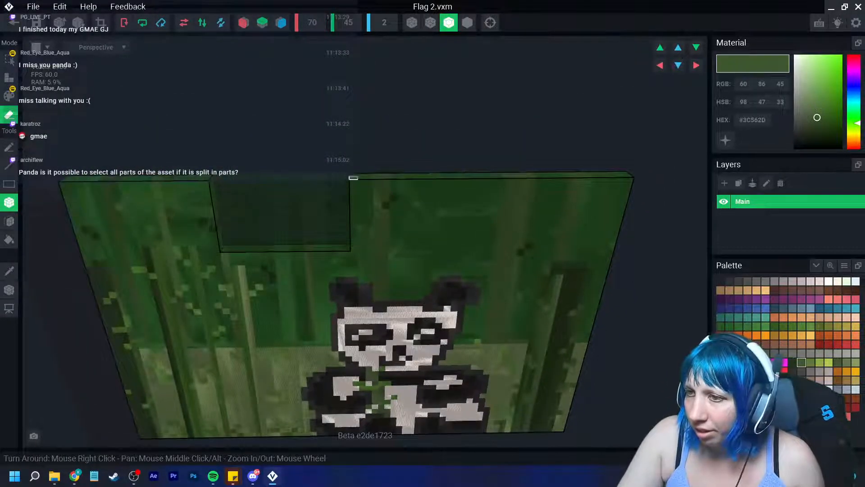
key(ctrl+z)
Erase the front voxels from the panda's left ear to the flag's right edge and step off the left cut along the upper edge.
mouse_move(353, 179)
mouse_down()
mouse_move(450, 435)
mouse_move(599, 443)
mouse_move(560, 429)
mouse_up()
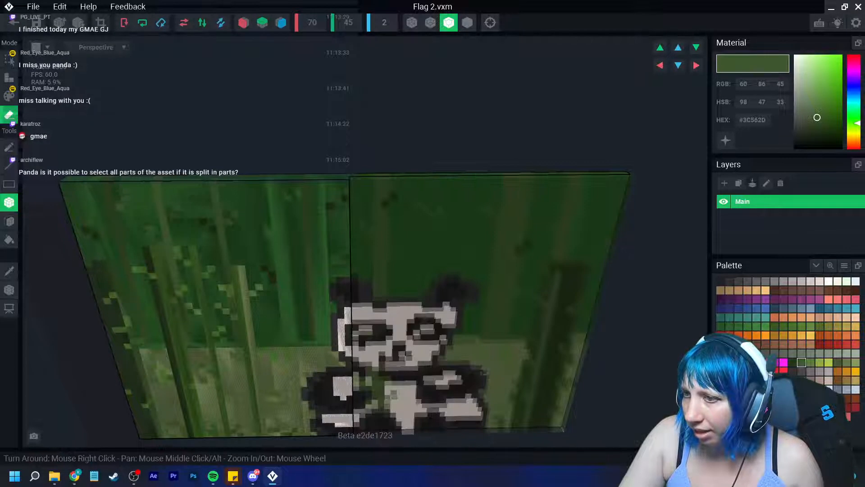
middle_drag(453, 352, 601, 379)
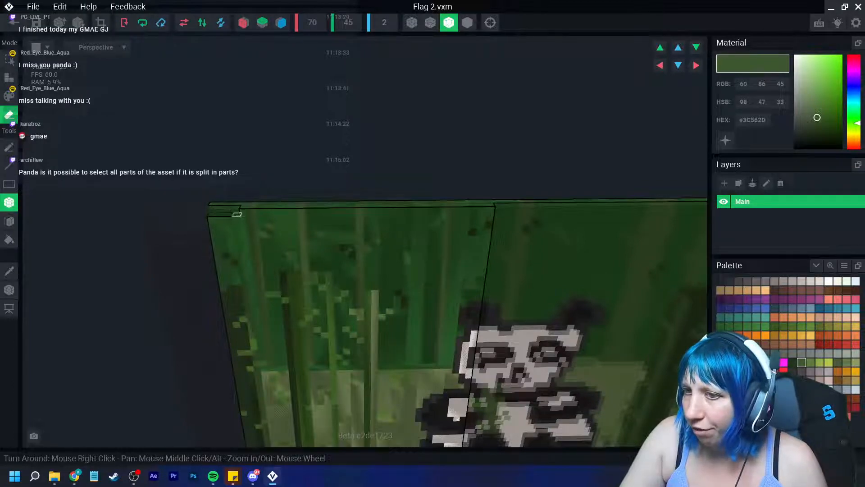
click(252, 212)
click(260, 212)
click(270, 213)
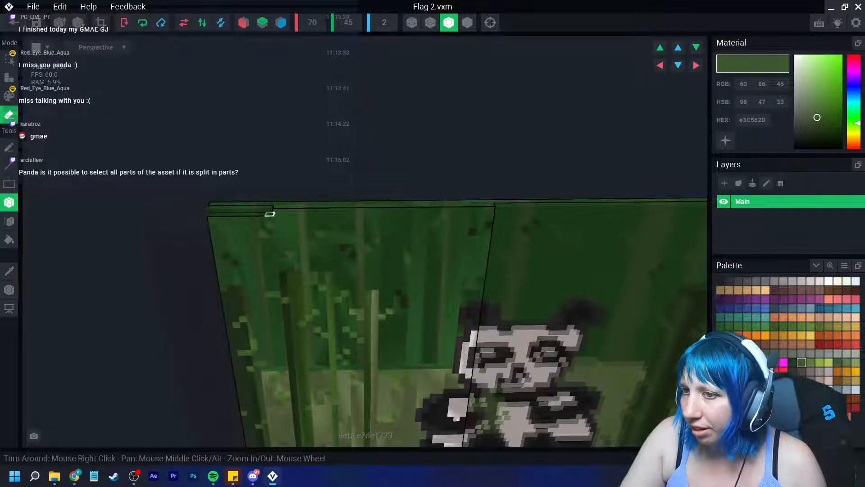
click(279, 211)
click(288, 212)
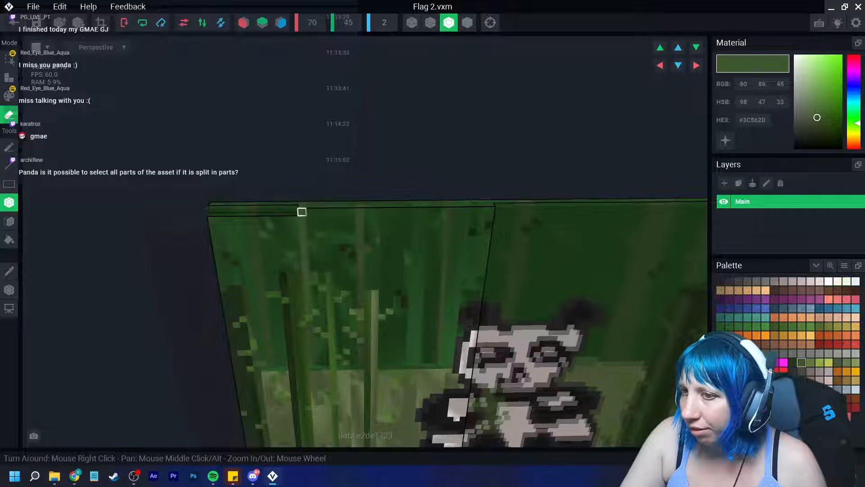
click(306, 212)
click(314, 212)
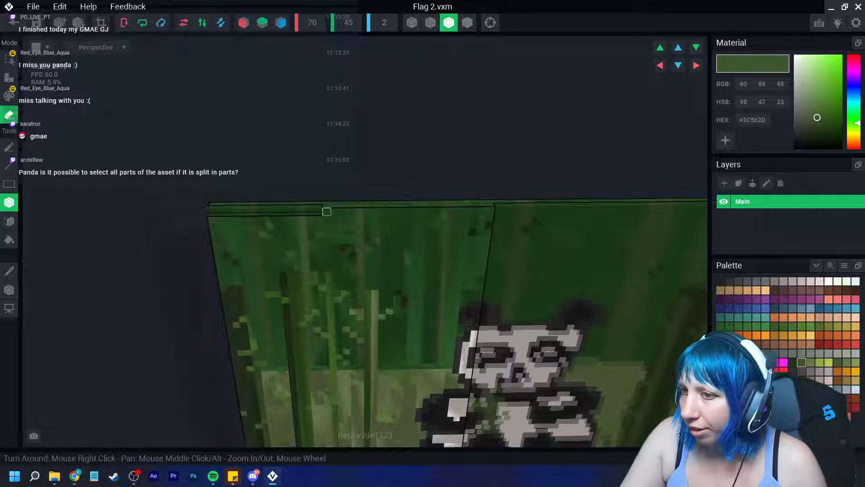
click(333, 212)
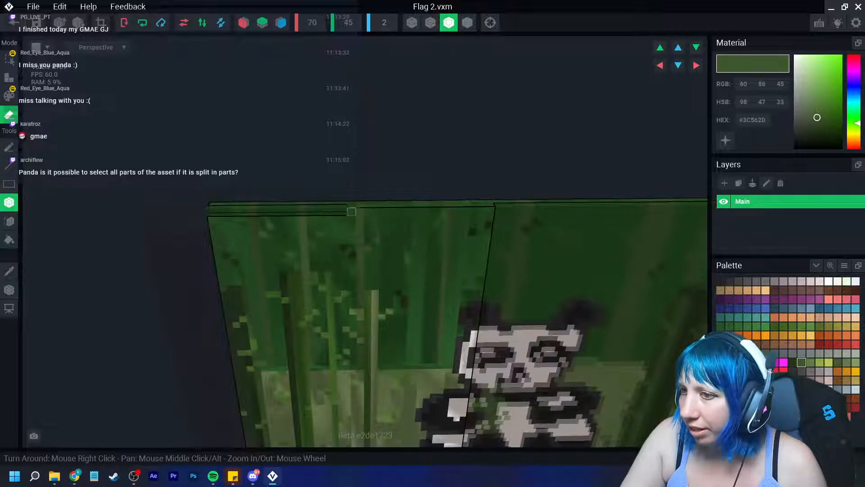
Erase the remaining voxels on both sides of Flag 2, leaving a strip 17 voxels wide at the panda's left side.
mouse_move(209, 216)
mouse_down()
mouse_move(315, 412)
mouse_move(357, 413)
mouse_up()
middle_drag(270, 385, 307, 210)
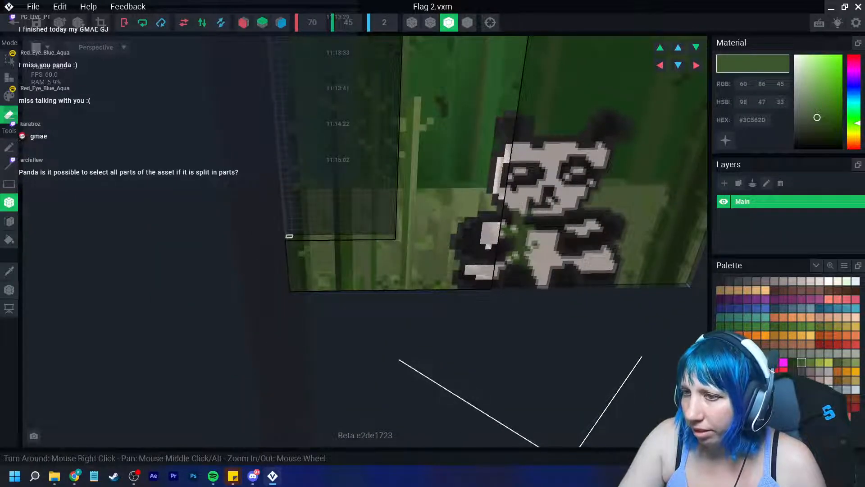
drag(289, 236, 397, 289)
mouse_move(642, 189)
middle_down()
mouse_move(529, 202)
mouse_move(332, 271)
mouse_move(423, 253)
mouse_move(426, 274)
middle_up()
drag(245, 133, 505, 385)
middle_drag(217, 256, 302, 261)
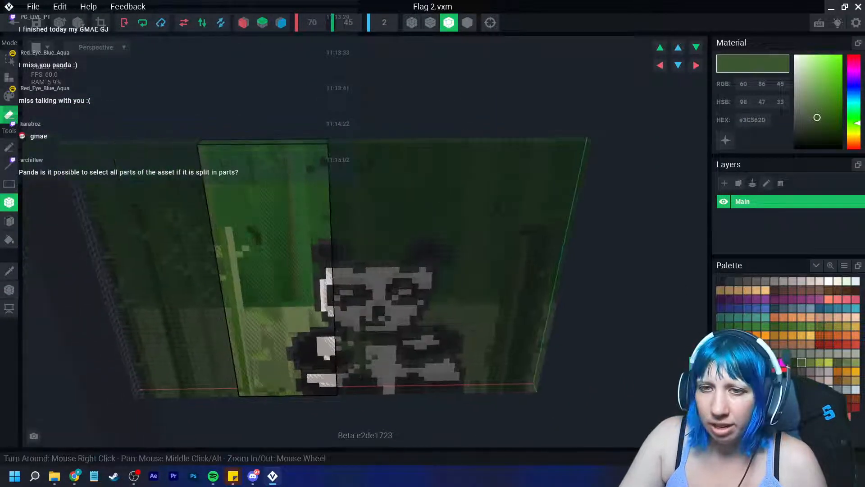
Set Flag 2's pivot to the center, shift it along X to the strip's left edge, and save the model.
scroll(330, 234, up, 4)
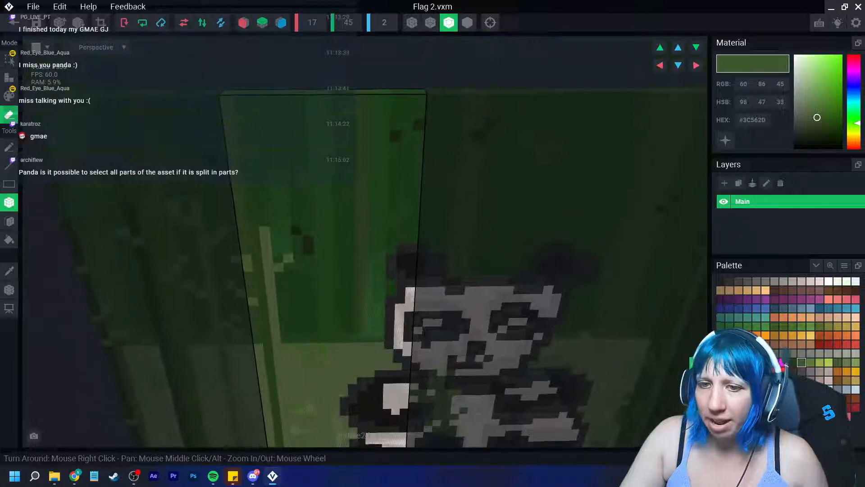
click(9, 289)
middle_drag(316, 271, 342, 207)
mouse_move(9, 288)
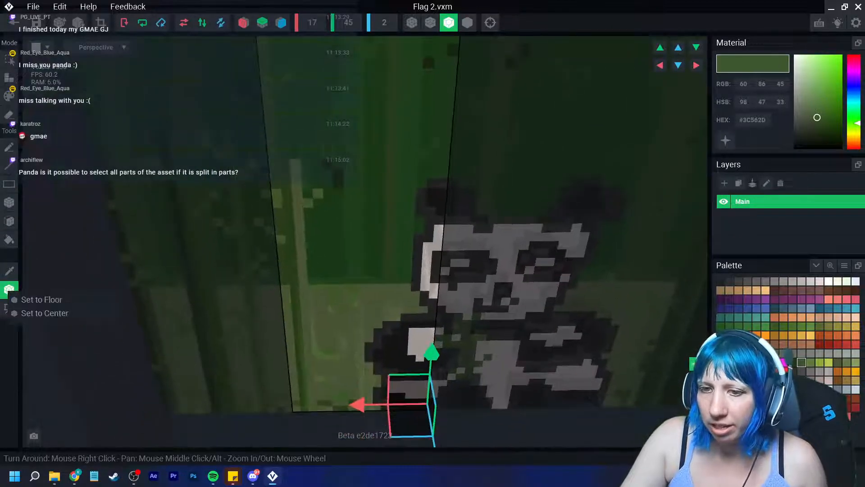
click(44, 313)
drag(292, 251, 212, 251)
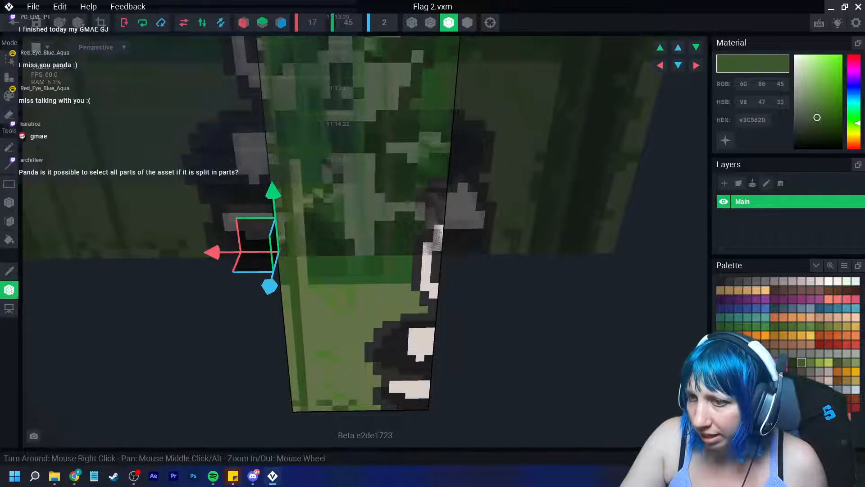
mouse_move(288, 311)
right_down()
mouse_move(392, 317)
mouse_move(291, 306)
right_up()
click(13, 21)
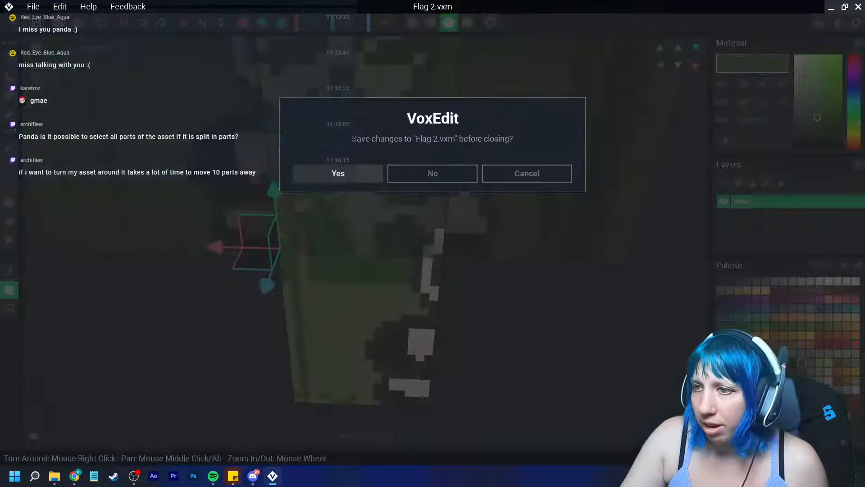
click(341, 175)
Examine the position of the trimmed Flag 2 strip relative to the pole and the other flag nodes.
right_drag(428, 170, 342, 194)
click(86, 144)
scroll(347, 237, up, 2)
middle_drag(406, 181, 252, 280)
scroll(433, 174, down, 5)
right_drag(433, 174, 451, 216)
drag(472, 100, 472, 101)
right_drag(473, 100, 442, 101)
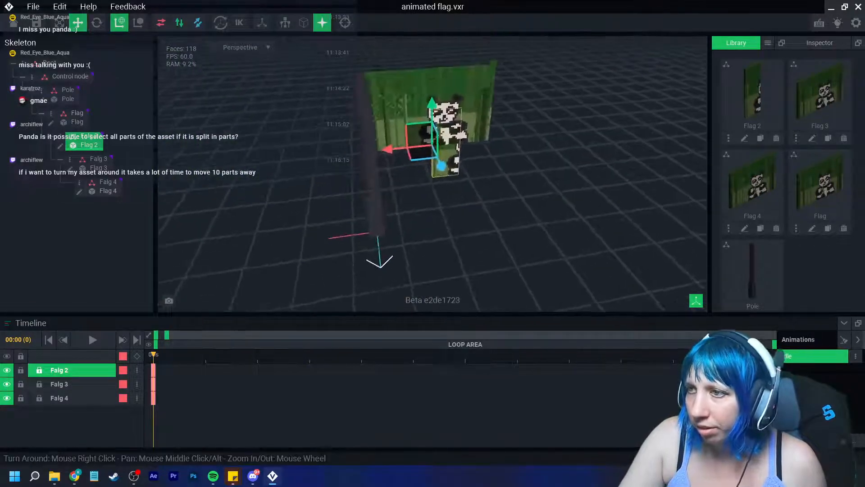
click(103, 190)
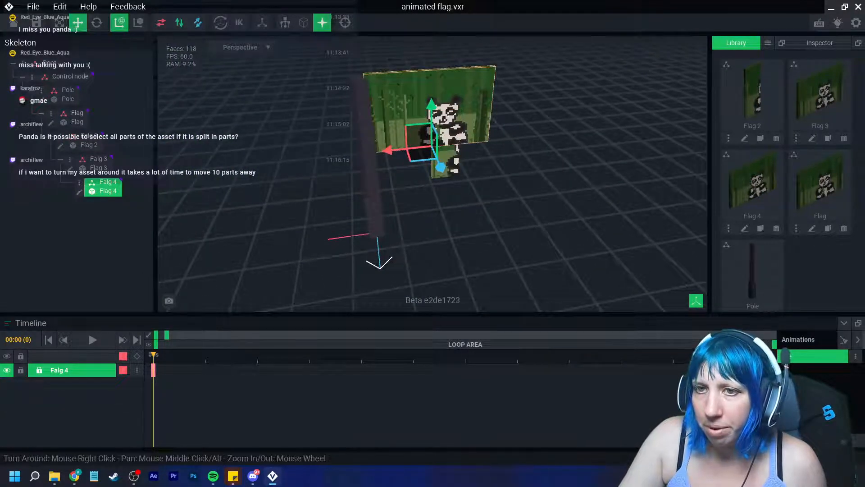
Set the Flag model's pivot to the center, undoing a trial shift along X, and save the model.
click(51, 123)
click(9, 290)
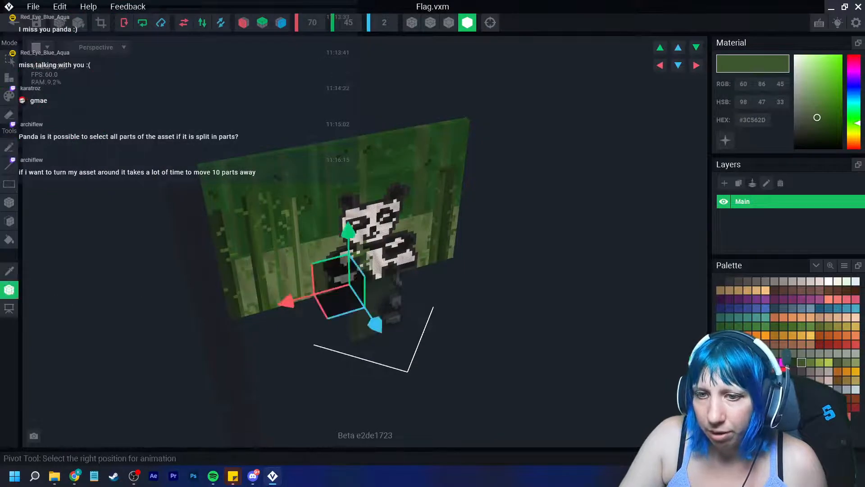
click(45, 314)
mouse_move(315, 252)
right_down()
mouse_move(266, 238)
mouse_move(291, 244)
mouse_move(287, 232)
mouse_move(305, 239)
right_up()
drag(295, 222, 147, 229)
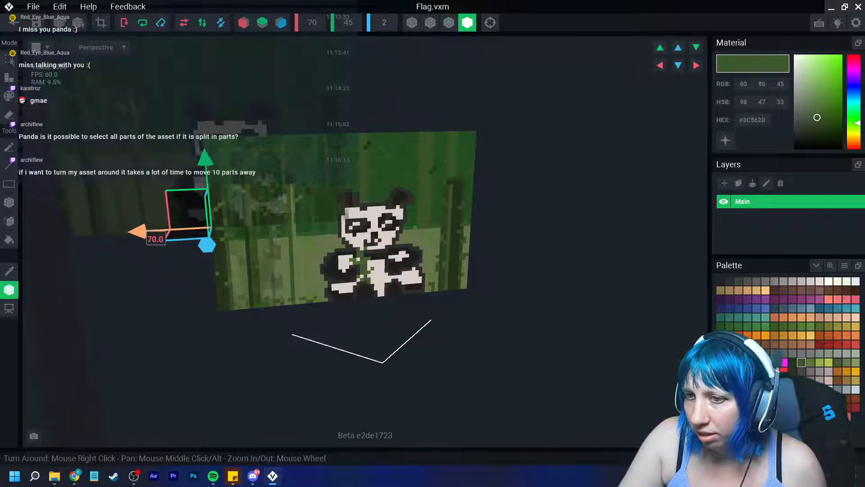
key(ctrl+z)
click(14, 22)
click(338, 174)
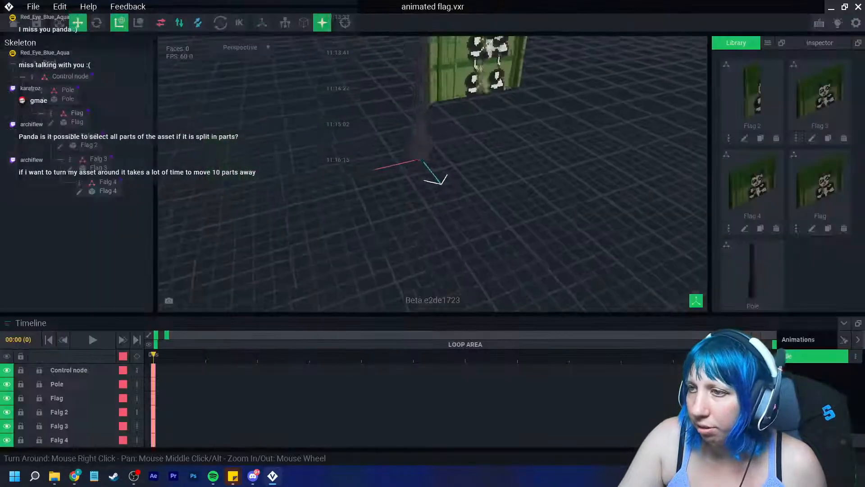
Open the Flag 4 model from the Falg 4 node, set its pivot to the center, and save it.
right_drag(360, 176, 401, 157)
middle_drag(401, 90, 364, 181)
click(441, 147)
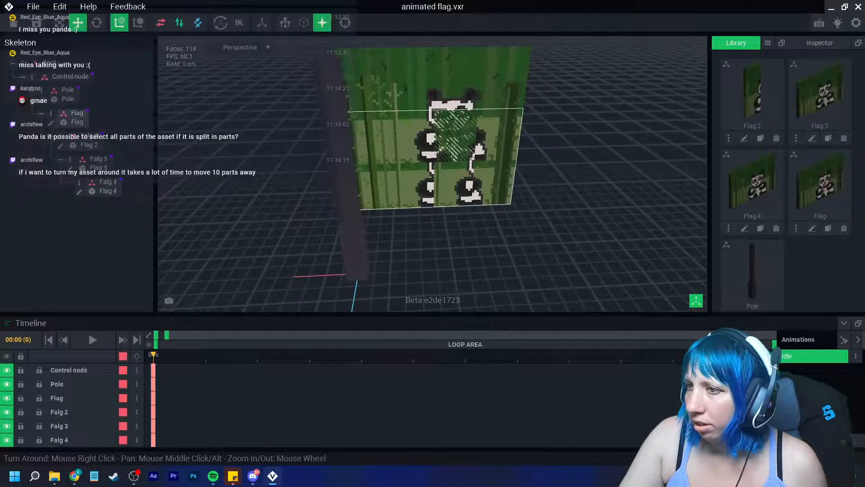
click(105, 182)
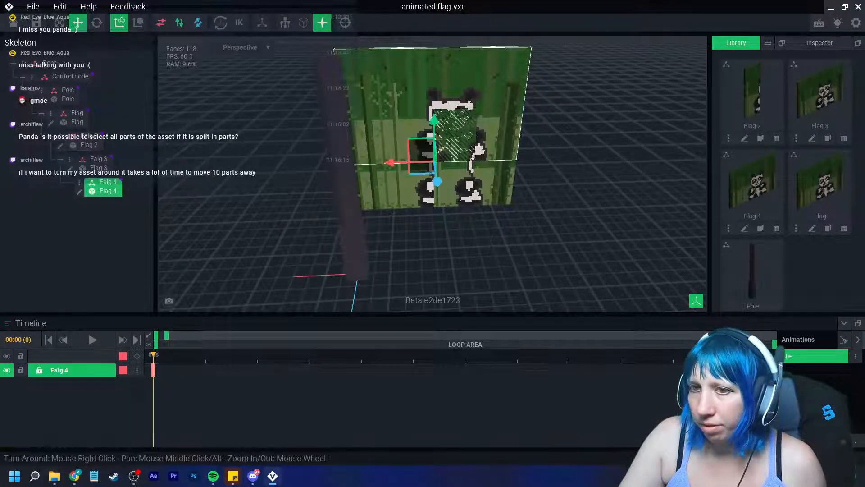
click(79, 192)
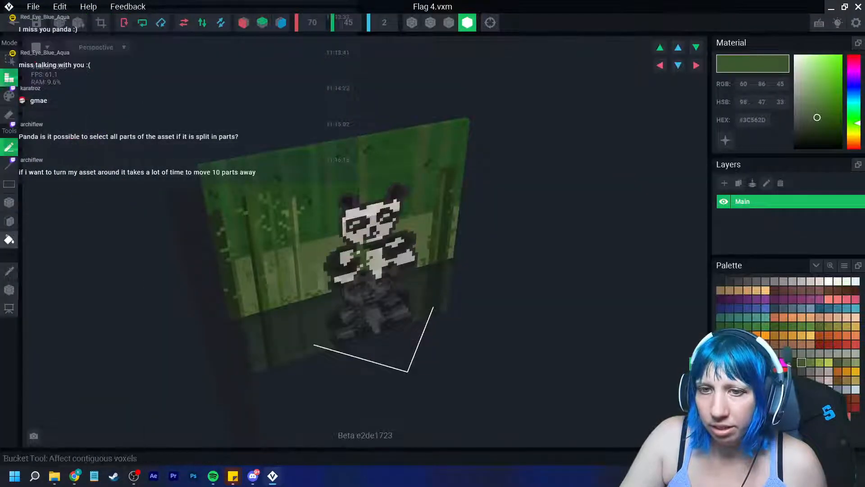
click(9, 289)
right_click(9, 290)
click(47, 315)
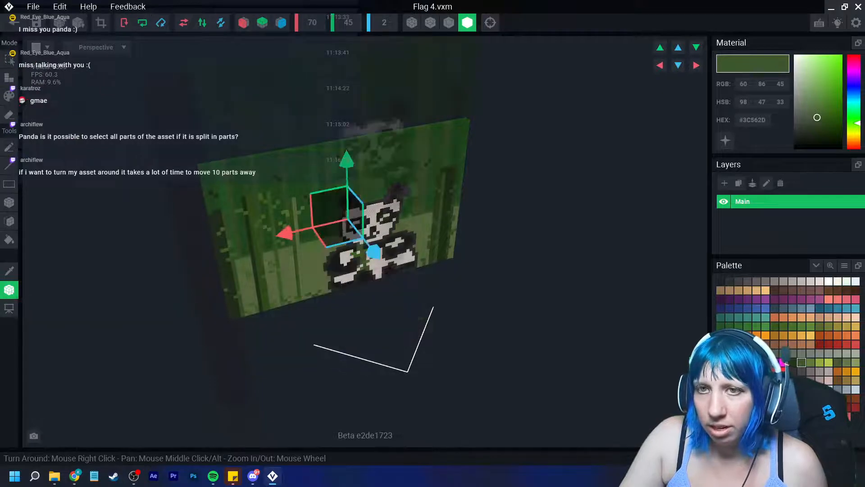
click(13, 22)
click(338, 174)
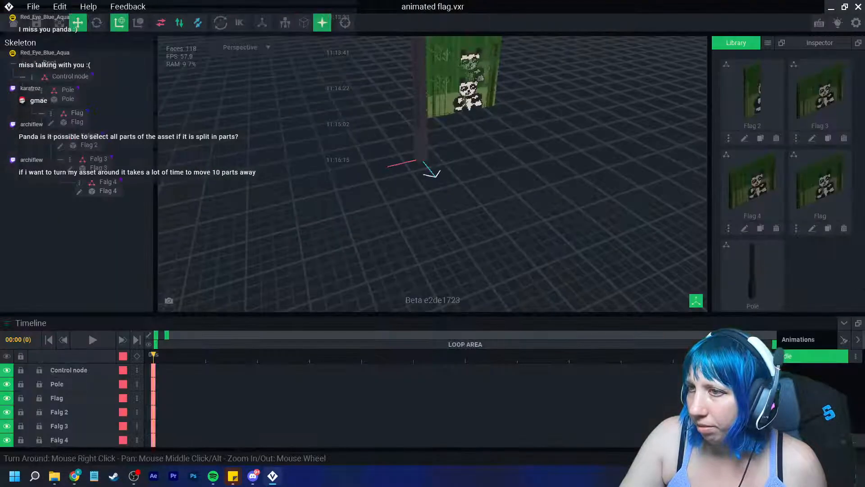
Open the Flag 3 model, set its pivot to the center, and save it.
click(71, 169)
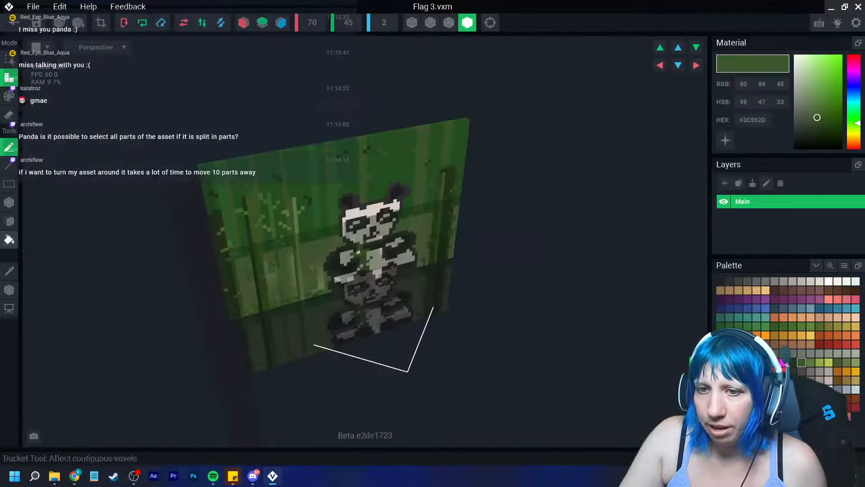
right_click(9, 290)
click(27, 311)
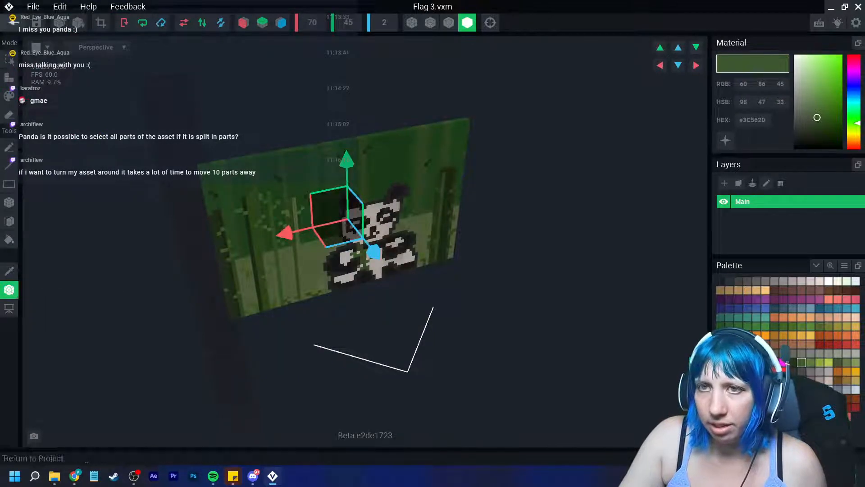
click(13, 22)
click(338, 173)
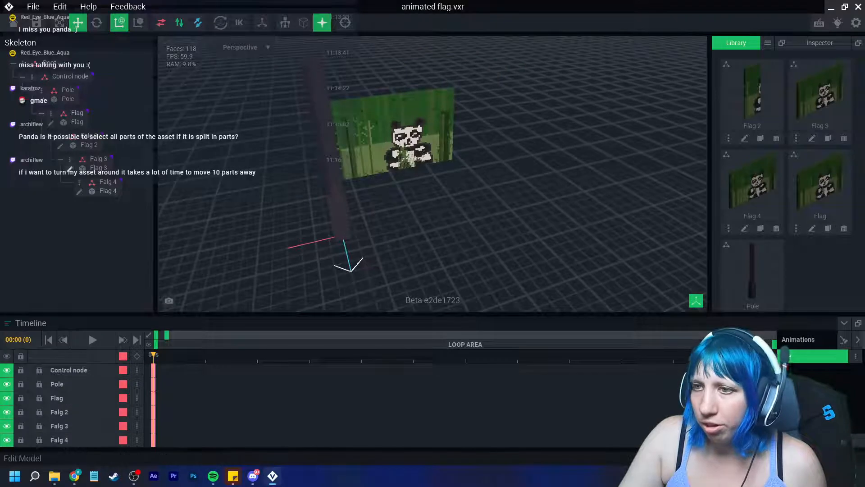
Reopen Flag 3 with outlined edges and use the Box tool in erase mode to mark the left cut along the upper edge.
click(70, 168)
click(448, 23)
right_drag(405, 180, 374, 196)
click(9, 202)
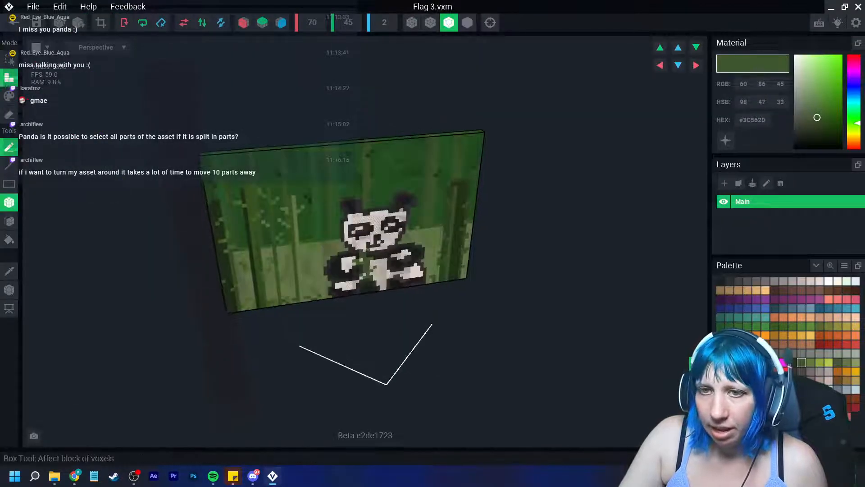
click(9, 115)
scroll(193, 152, up, 3)
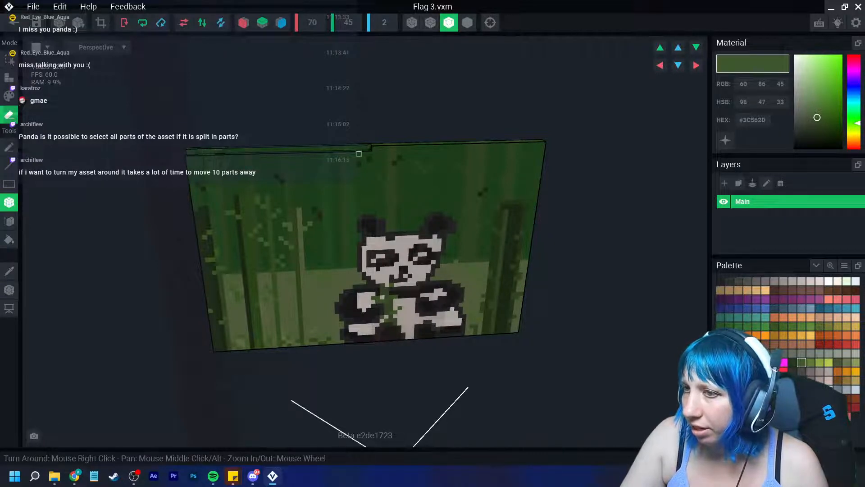
scroll(411, 229, up, 5)
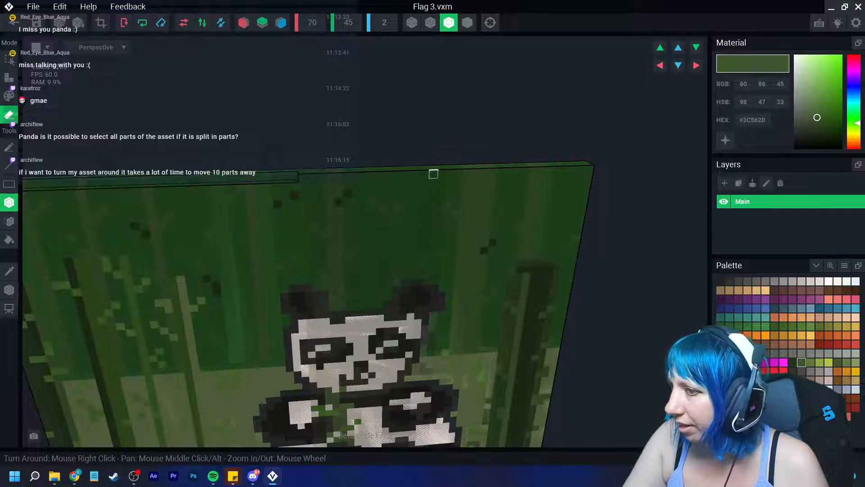
Erase Flag 3's front voxels on both sides of the middle strip that holds most of the panda.
drag(450, 172, 580, 218)
right_drag(580, 218, 426, 292)
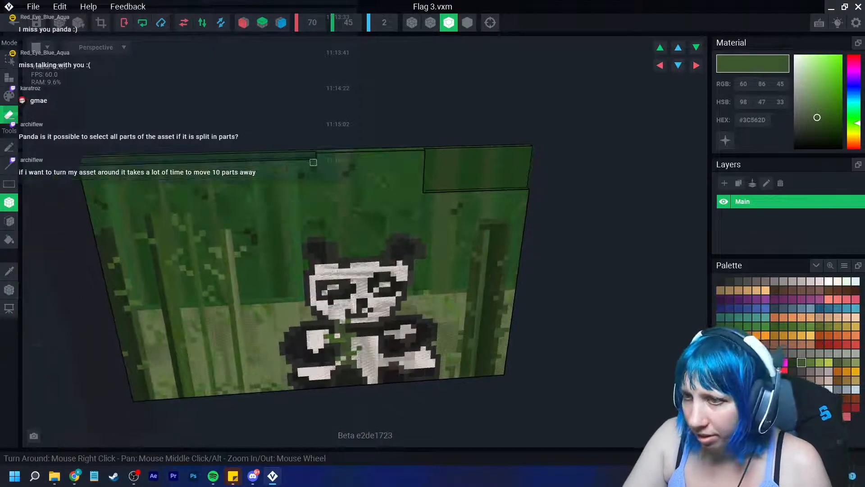
drag(313, 162, 189, 369)
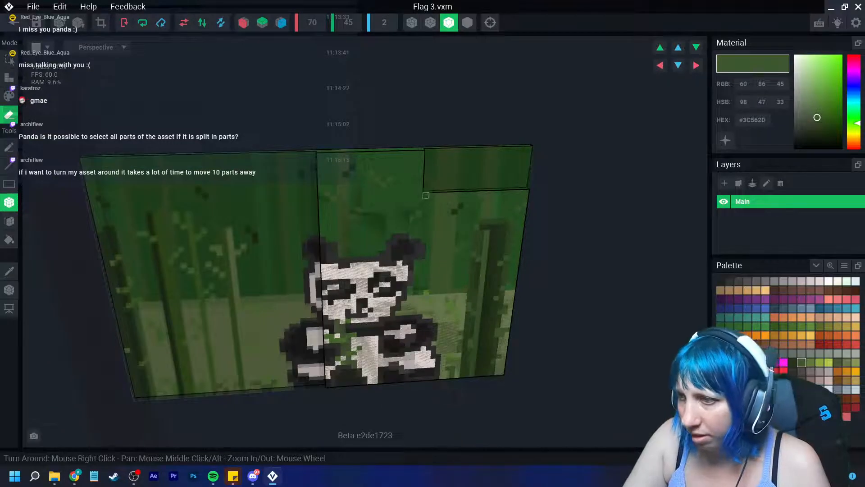
drag(426, 195, 428, 331)
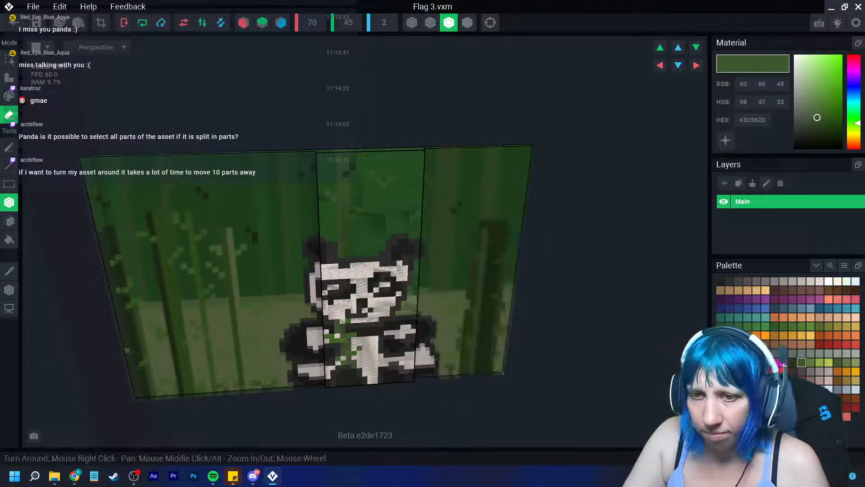
Try erasing the green background left of the panda with the Face tool, and return to the Box tool.
click(9, 221)
click(140, 212)
click(189, 208)
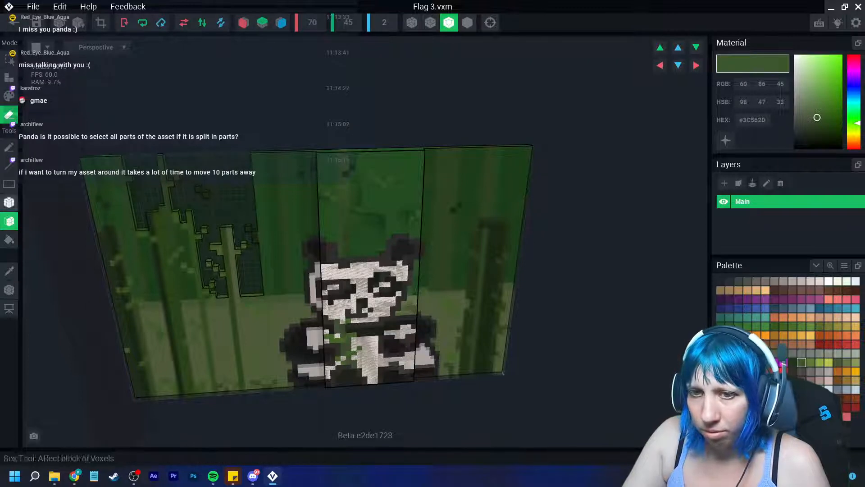
click(9, 203)
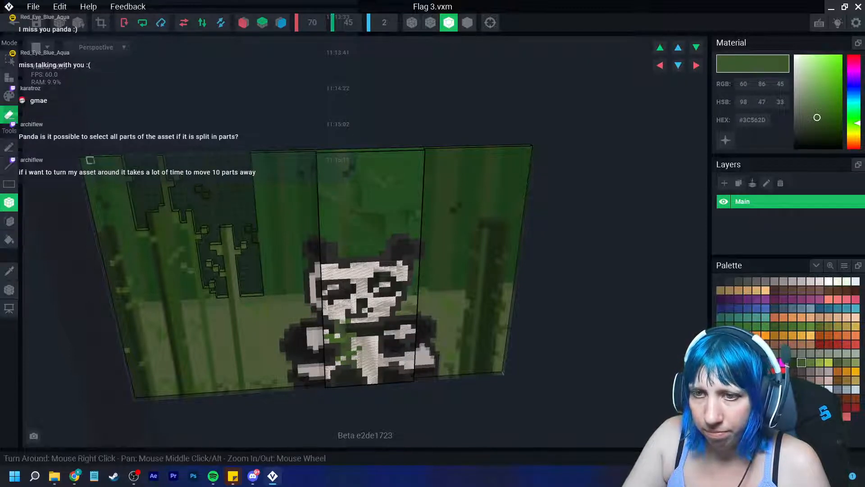
Erase Flag 3's remaining rear voxels on both sides of the middle panda strip with the Box tool.
mouse_move(90, 160)
mouse_down()
mouse_move(304, 381)
mouse_move(324, 388)
mouse_up()
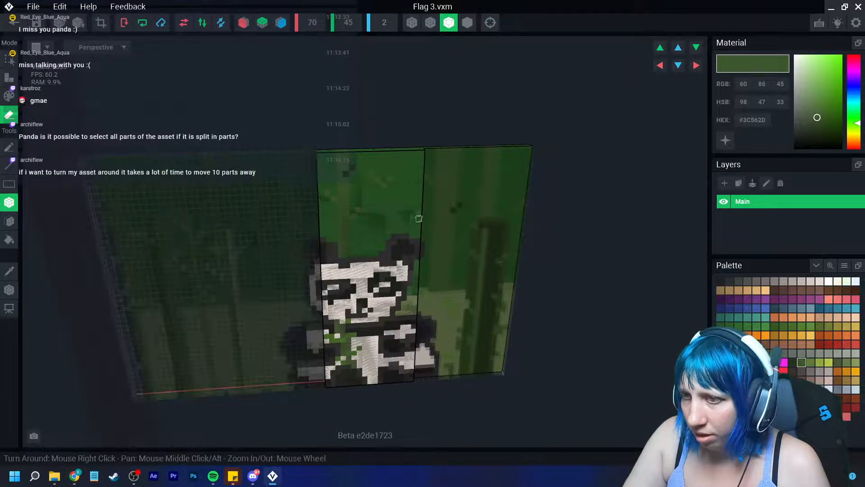
mouse_move(427, 151)
mouse_down()
mouse_move(503, 374)
mouse_move(512, 297)
mouse_up()
scroll(457, 342, up, 3)
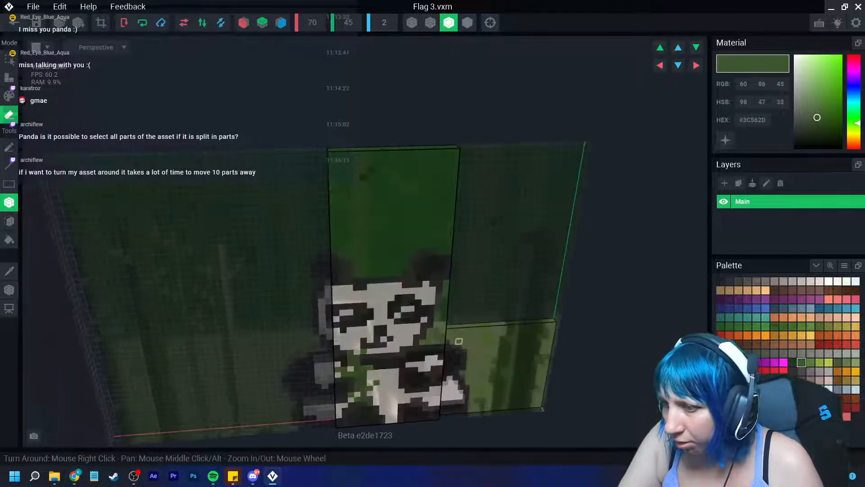
middle_drag(457, 342, 399, 225)
right_drag(399, 225, 396, 199)
scroll(396, 199, up, 2)
middle_drag(396, 199, 406, 286)
right_drag(335, 216, 313, 277)
scroll(313, 276, up, 1)
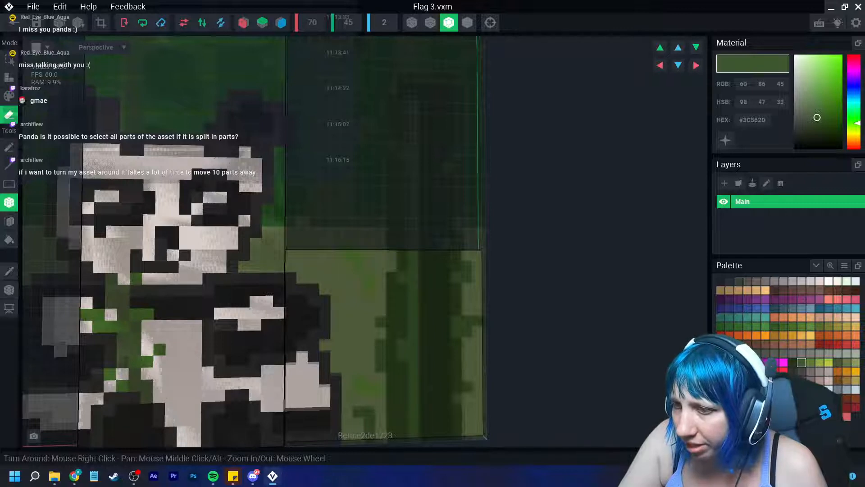
mouse_move(292, 255)
mouse_down()
mouse_move(423, 366)
mouse_move(478, 431)
mouse_up()
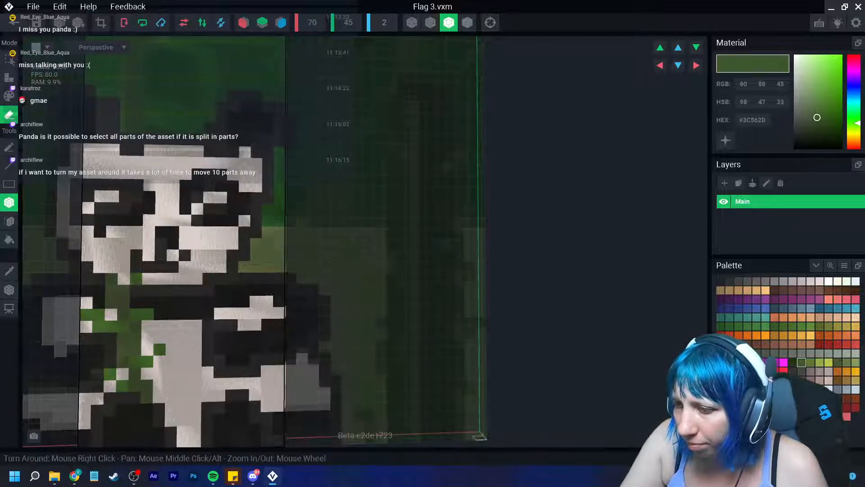
Crop Flag 3's volume to the remaining strip, set its pivot to the center, and return to the project with changes saved.
scroll(401, 376, down, 2)
middle_drag(398, 370, 505, 368)
scroll(451, 351, down, 3)
right_drag(387, 324, 396, 336)
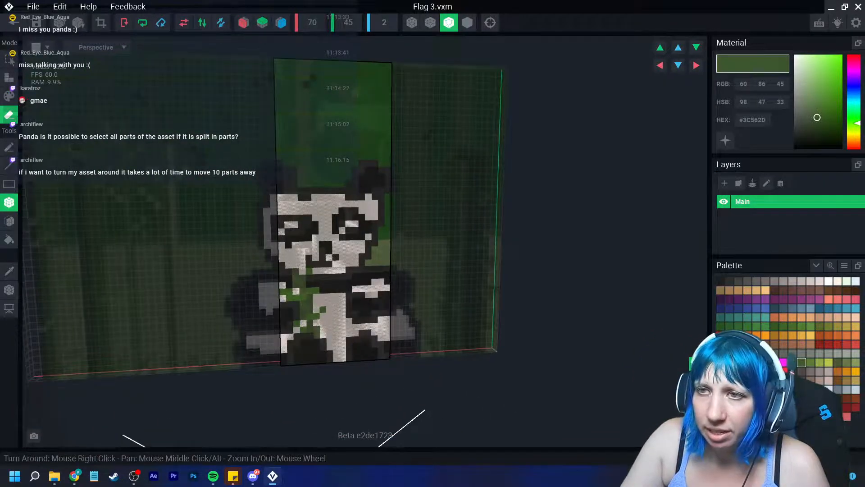
click(101, 23)
click(8, 290)
right_click(8, 290)
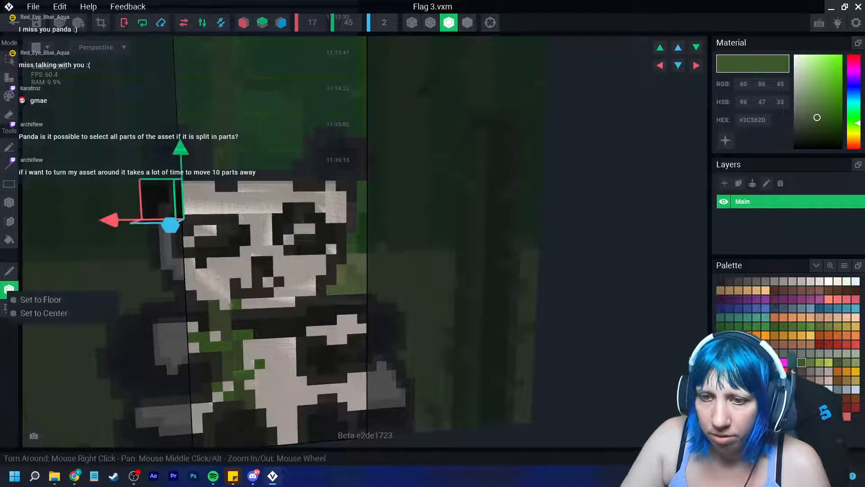
click(27, 313)
click(13, 23)
click(338, 174)
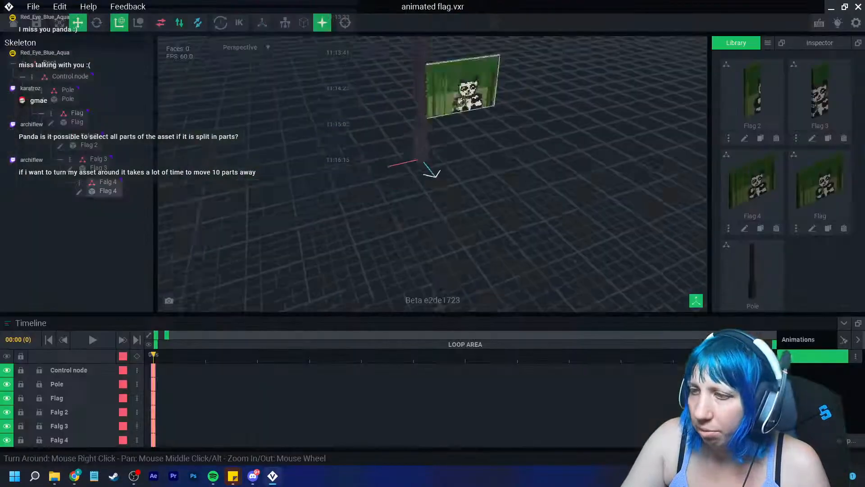
Open Flag 4 with outlined edges and erase both voxel layers left of its right-end strip with the Box tool.
right_drag(383, 189, 361, 207)
double_click(373, 126)
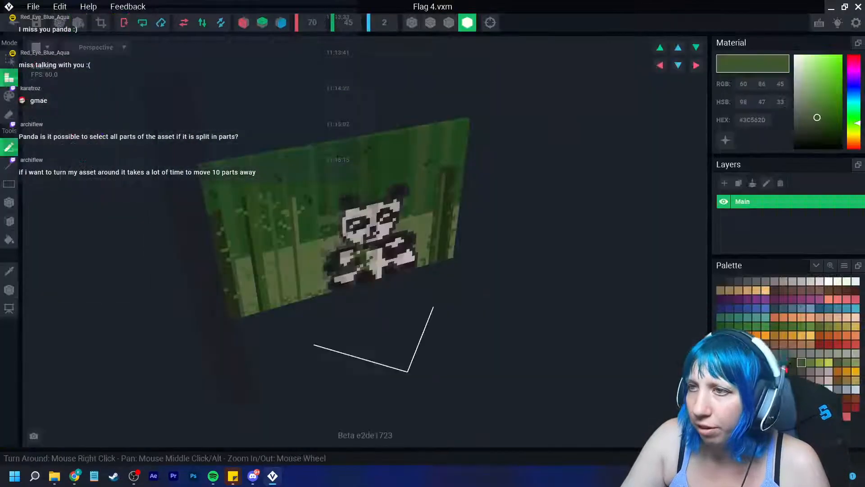
click(449, 22)
right_drag(433, 135, 371, 117)
click(9, 203)
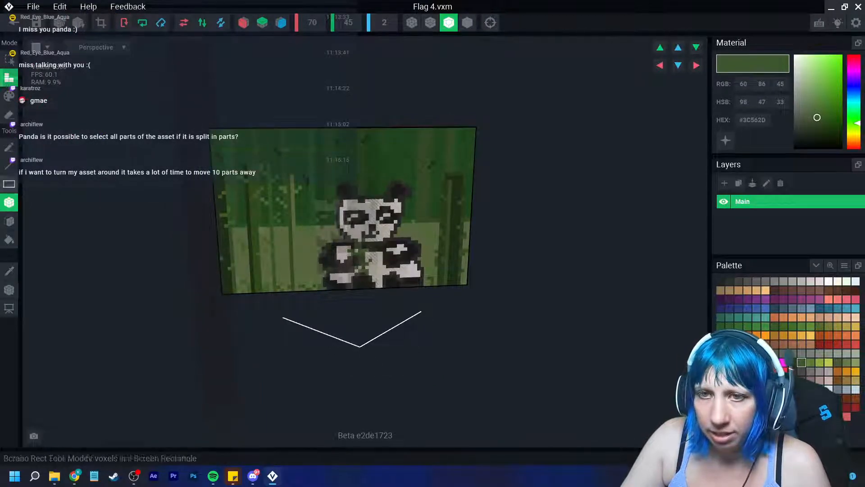
click(9, 115)
mouse_move(210, 130)
mouse_down()
mouse_move(393, 288)
mouse_move(404, 285)
mouse_up()
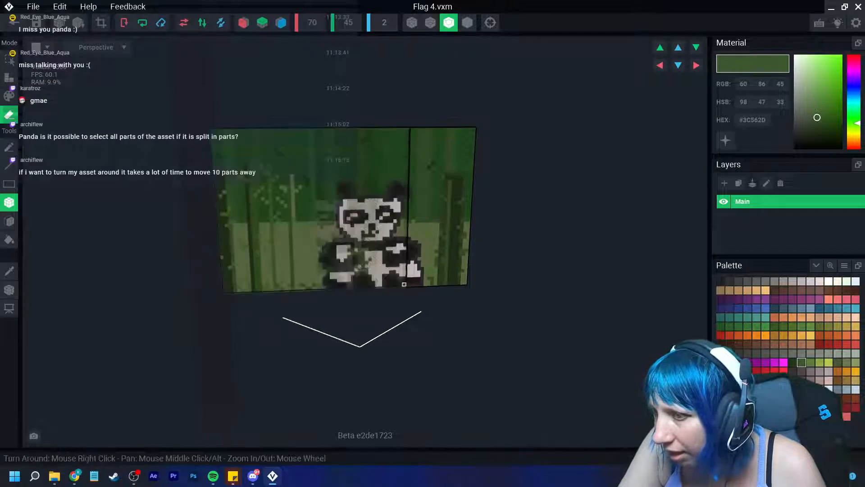
mouse_move(211, 130)
mouse_down()
mouse_move(377, 289)
mouse_move(409, 288)
mouse_up()
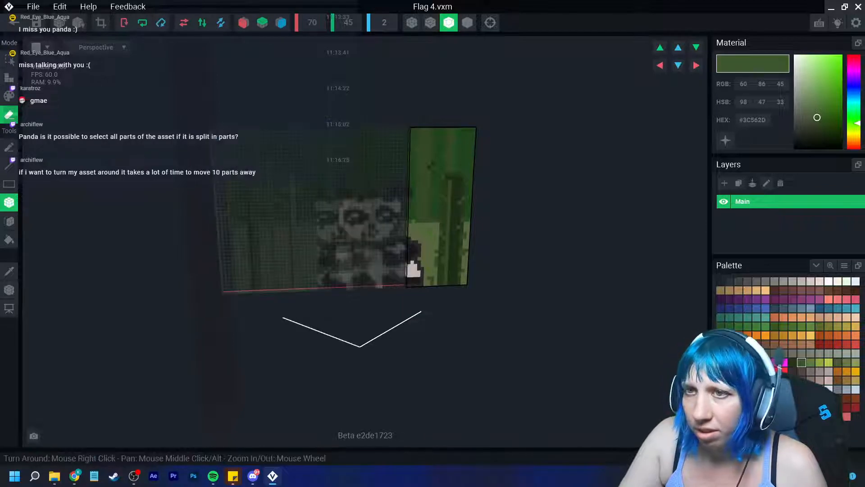
Crop Flag 4 to its remaining strip, set its pivot to the center, and return to the project with changes saved.
click(100, 22)
click(9, 290)
click(45, 324)
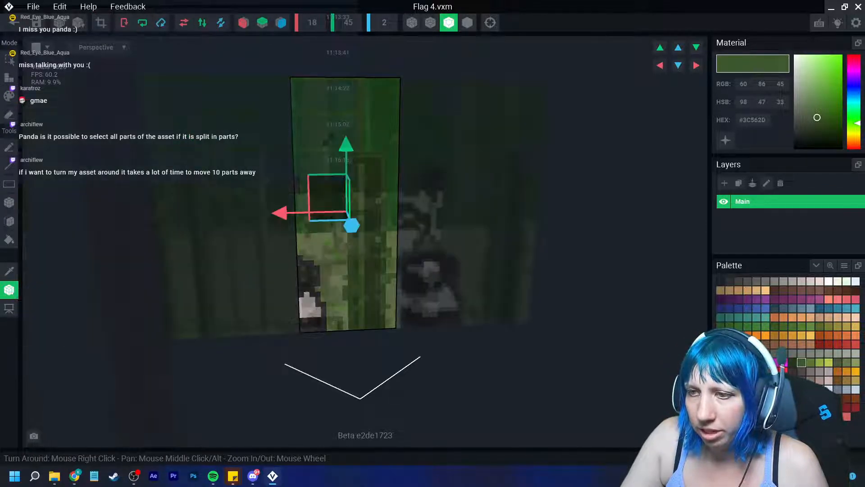
click(36, 23)
click(338, 172)
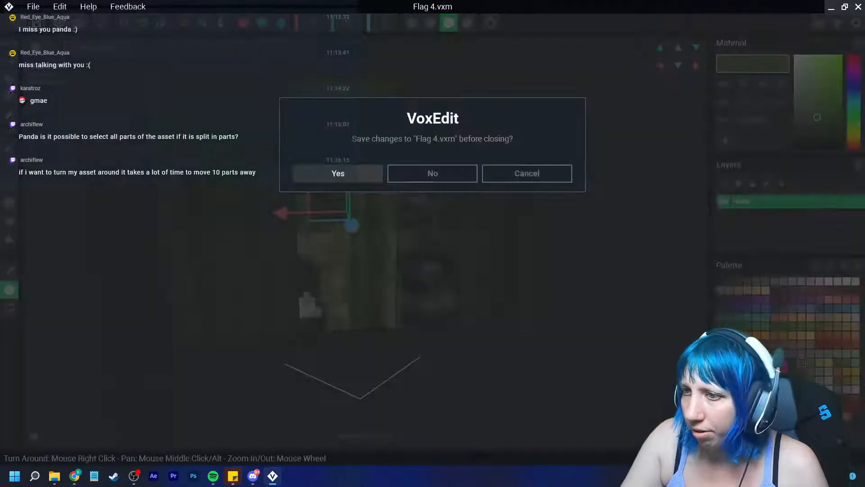
Open the original Flag model and erase the panda and everything right of it with the Box tool.
scroll(504, 63, up, 3)
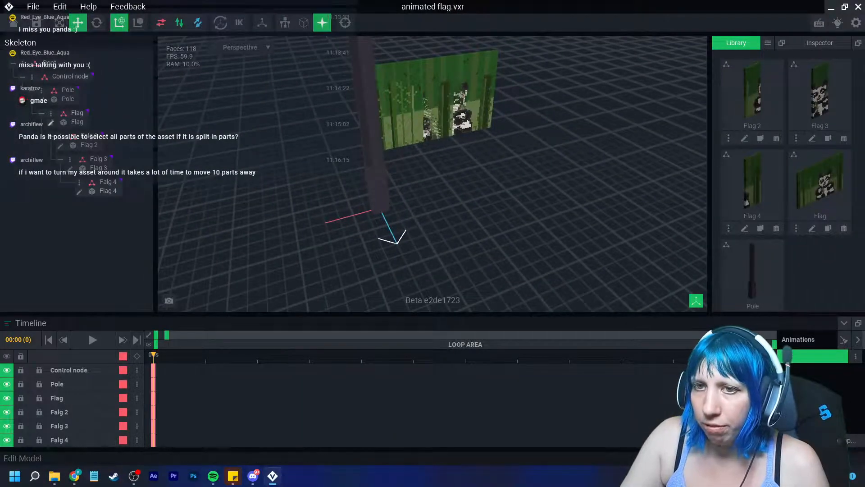
click(51, 123)
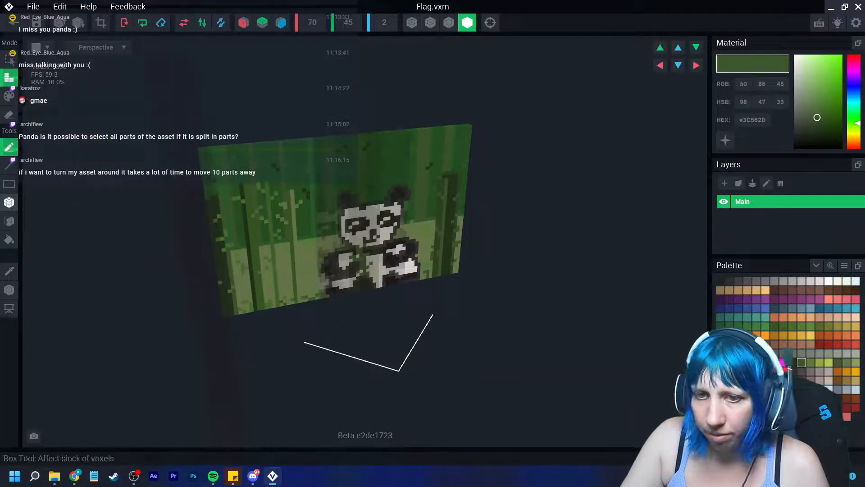
click(9, 202)
click(9, 115)
scroll(283, 214, up, 2)
right_drag(480, 114, 492, 108)
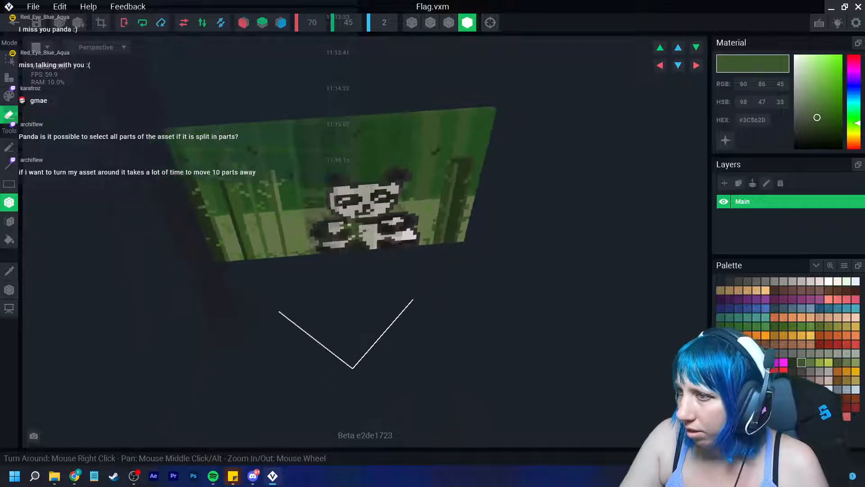
mouse_move(493, 108)
mouse_down()
mouse_move(353, 248)
mouse_move(320, 251)
mouse_up()
scroll(320, 235, up, 2)
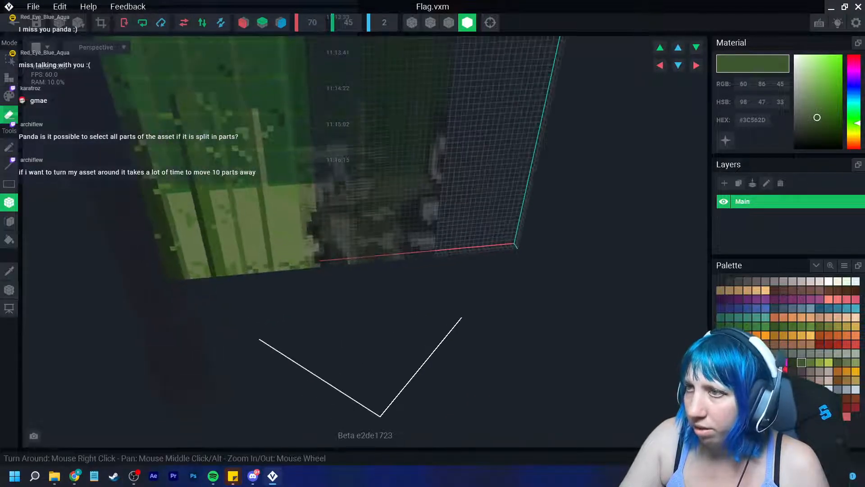
Display Flag with outlined edges and erase its remaining voxels down to a narrow bamboo strip at the left end.
click(449, 22)
middle_drag(387, 74, 397, 181)
scroll(236, 257, up, 1)
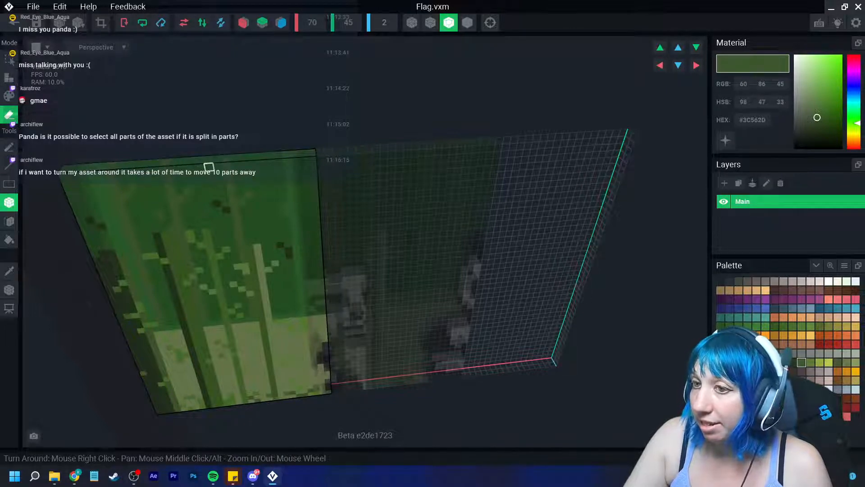
drag(227, 159, 334, 391)
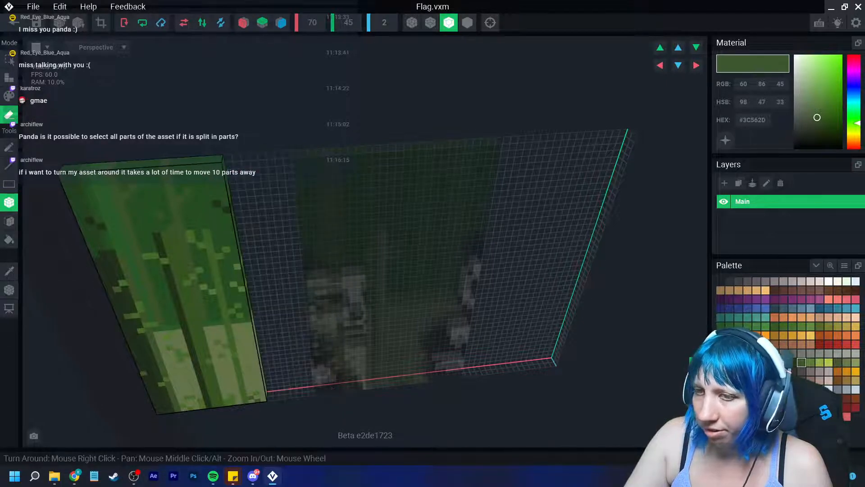
Crop Flag to its bamboo strip, set its pivot to the center, and return to the project with changes saved.
click(101, 22)
click(9, 290)
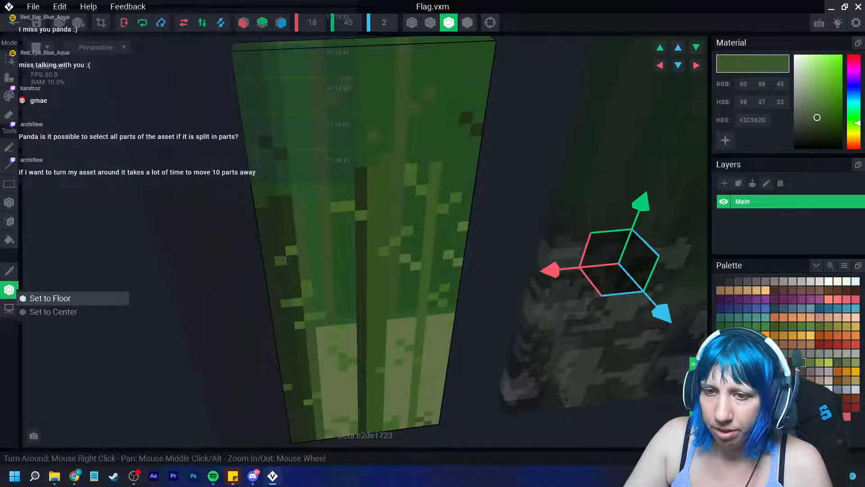
click(50, 297)
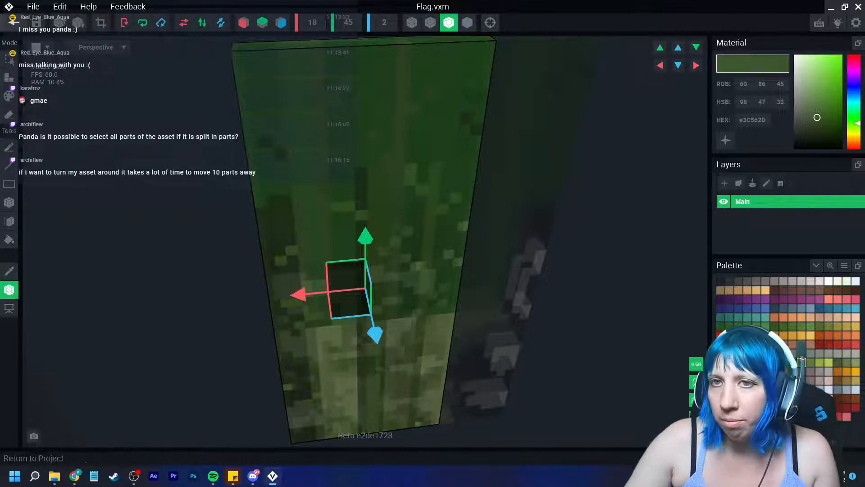
click(14, 23)
click(338, 174)
Examine the overlapping flag strips beside the pole and the Control node, Pole, Flag 4 and Flag 3 nodes in the skeleton.
scroll(432, 174, up, 3)
middle_drag(400, 50, 317, 169)
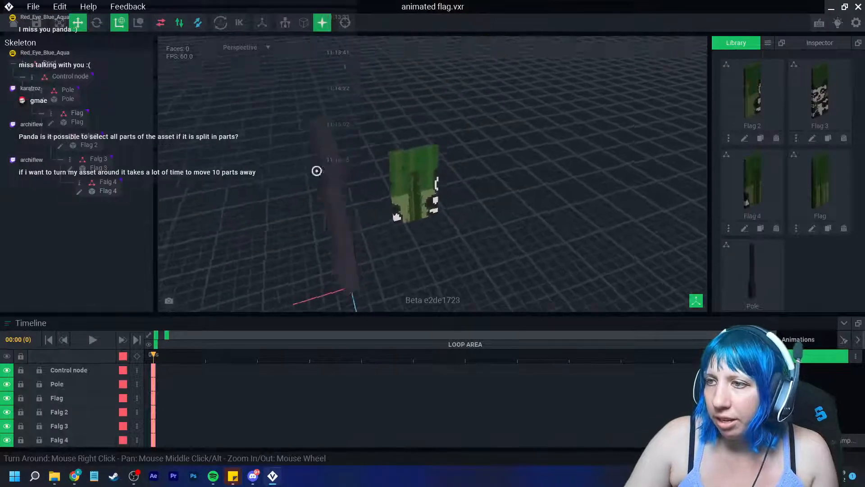
right_drag(317, 170, 335, 154)
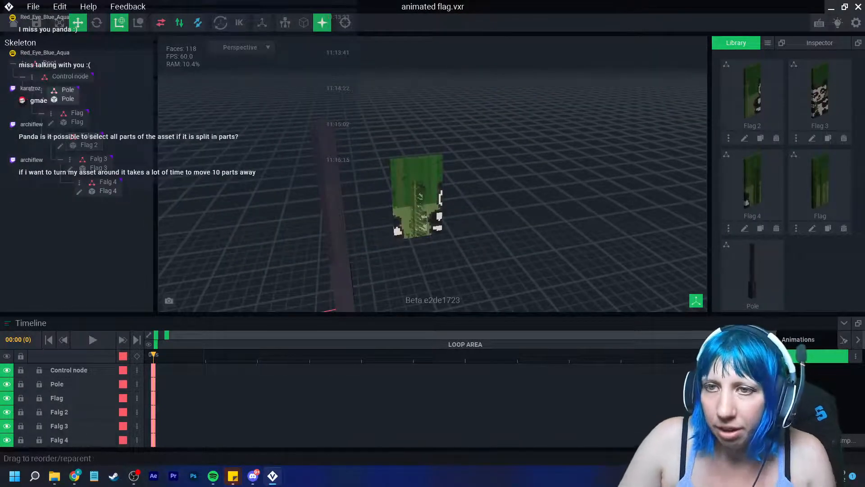
click(68, 76)
middle_drag(387, 216, 404, 167)
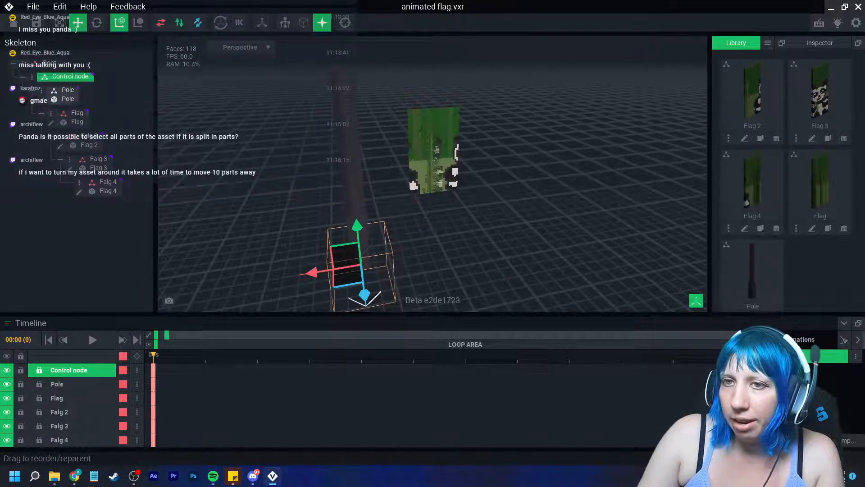
click(65, 93)
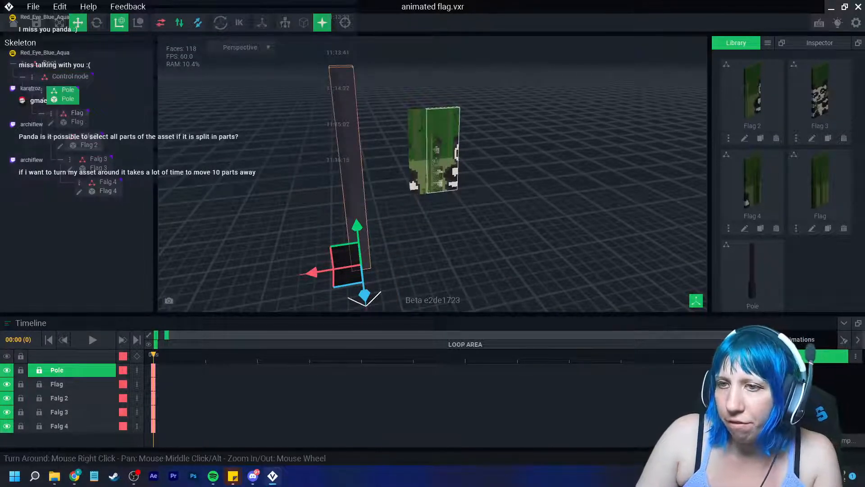
click(105, 186)
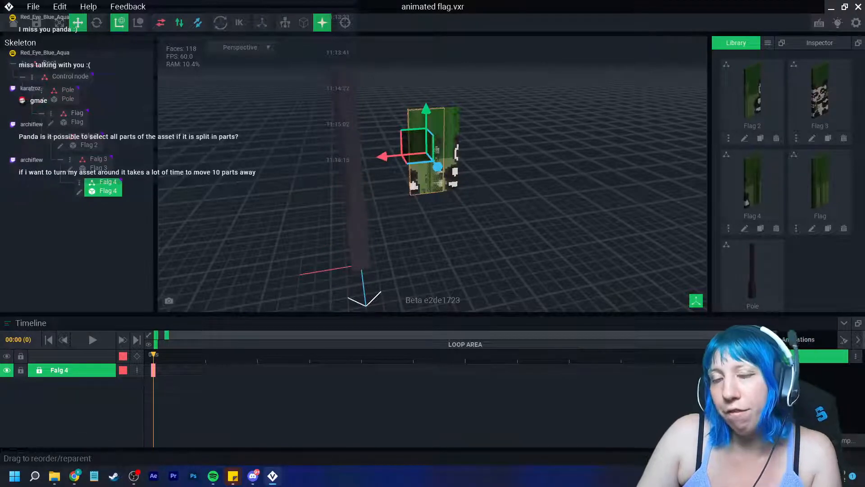
click(96, 164)
Move the Flag node with its nested strips toward the pole and up until it adjoins the pole level with its upper end.
click(72, 117)
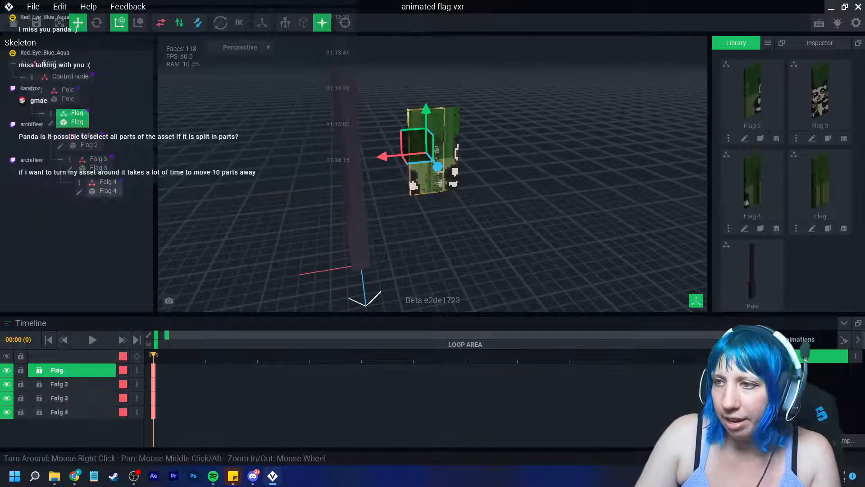
scroll(290, 173, up, 3)
scroll(432, 173, up, 1)
middle_drag(432, 173, 402, 218)
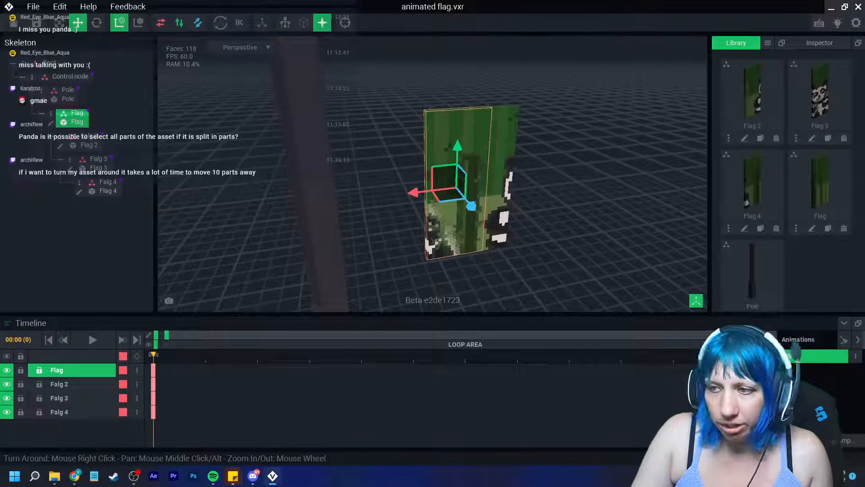
drag(412, 193, 324, 203)
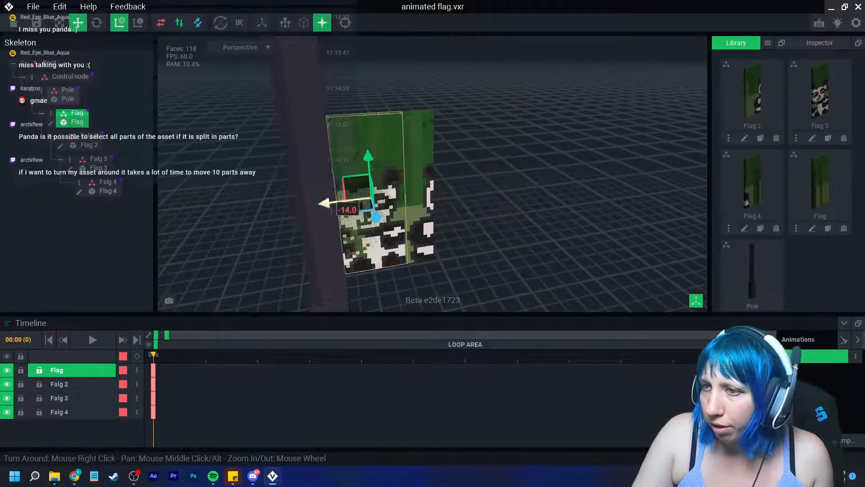
middle_drag(323, 203, 318, 255)
drag(361, 213, 358, 132)
drag(315, 179, 307, 180)
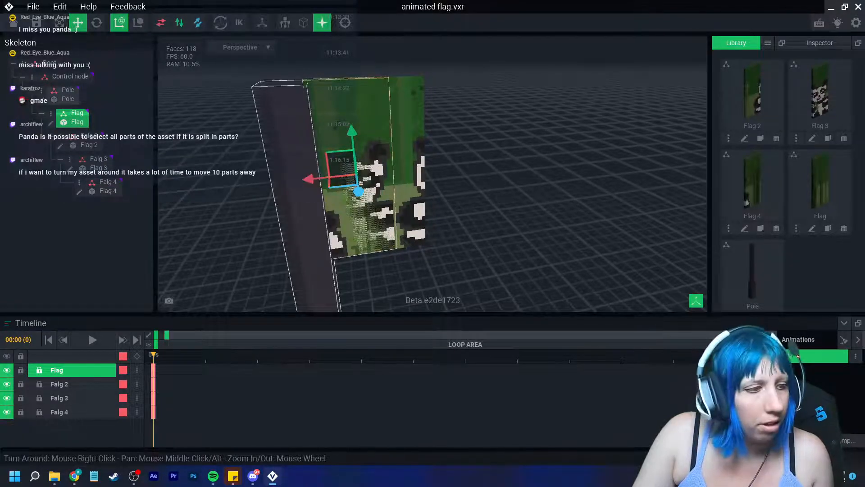
Slide the nested Flag 2 and Flag 3 strips sideways away from the first flag strip, undoing misplaced moves.
right_drag(308, 180, 347, 186)
click(347, 186)
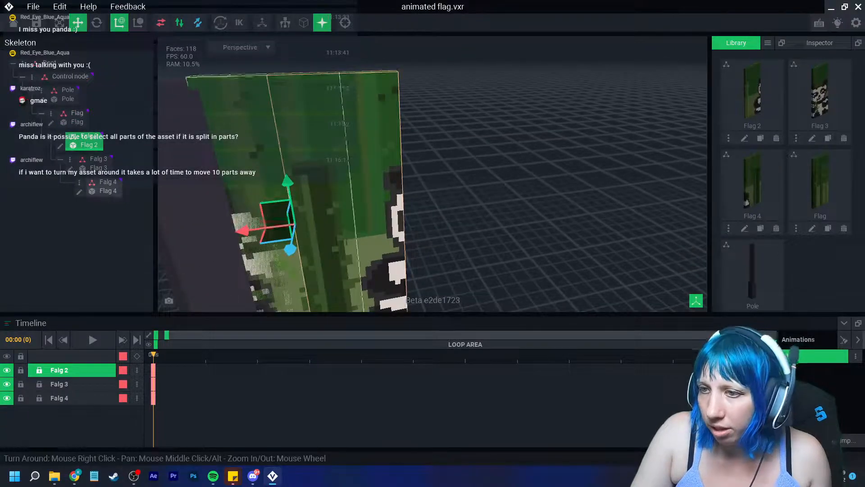
drag(335, 223, 381, 223)
key(ctrl+z)
key(ctrl+z)
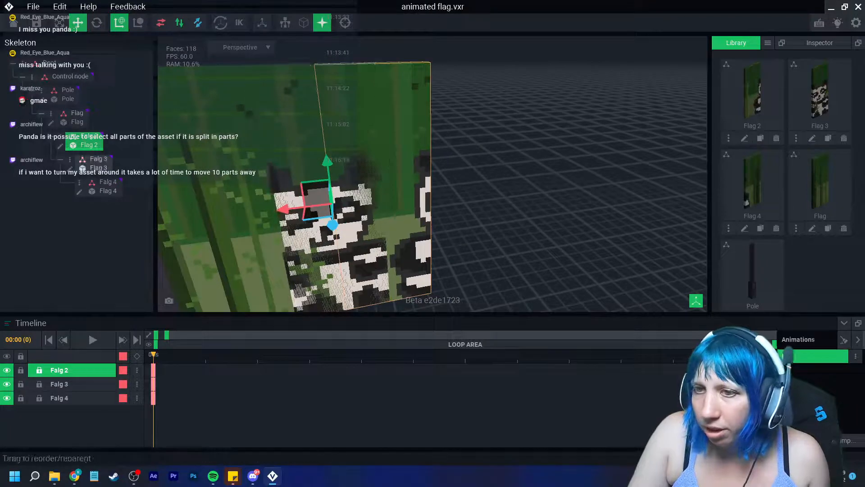
drag(284, 209, 525, 193)
Move Flag 2 by -9 units along the red axis to adjoin the first flag strip, and select Flag 3.
click(351, 194)
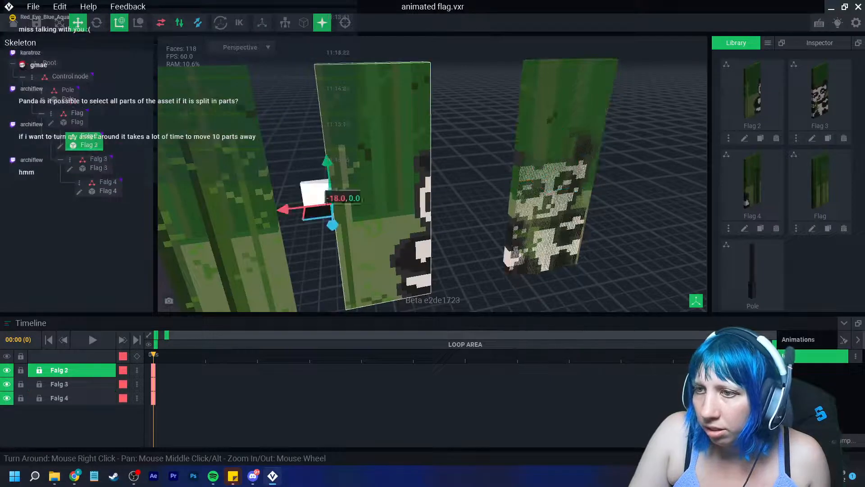
drag(284, 208, 223, 217)
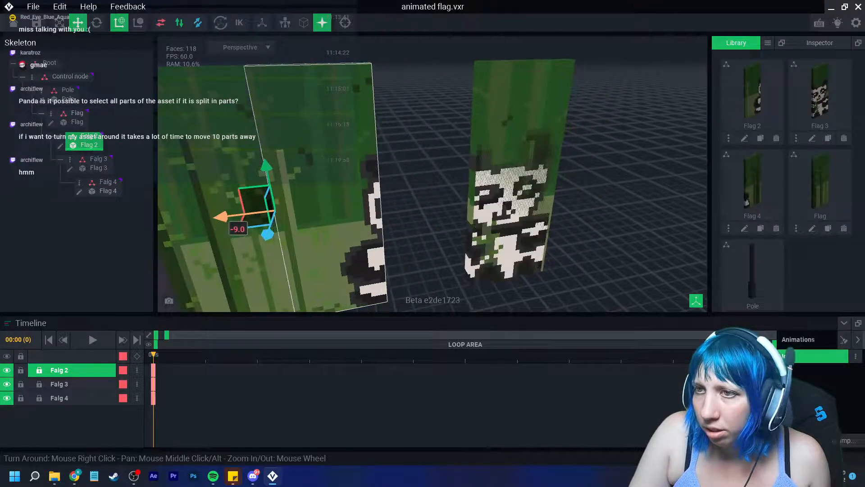
click(93, 163)
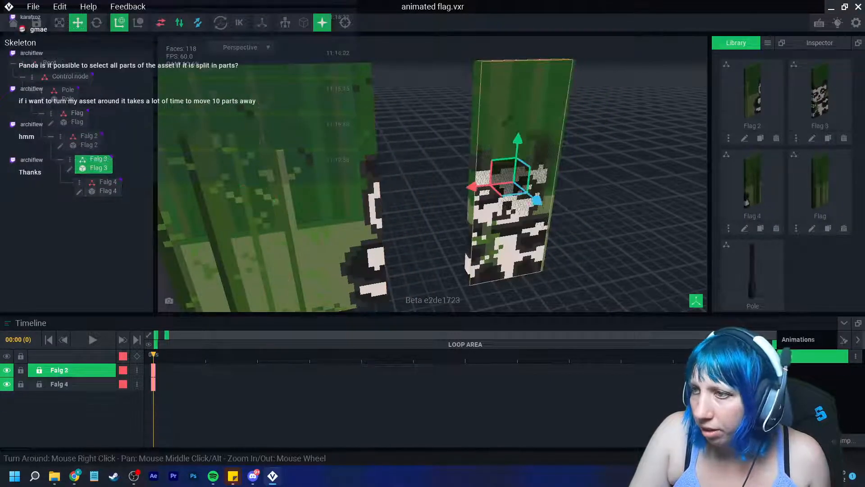
Move the Flag 3 strip along the red axis until it adjoins the Flag 2 strip.
drag(470, 186, 529, 181)
click(103, 186)
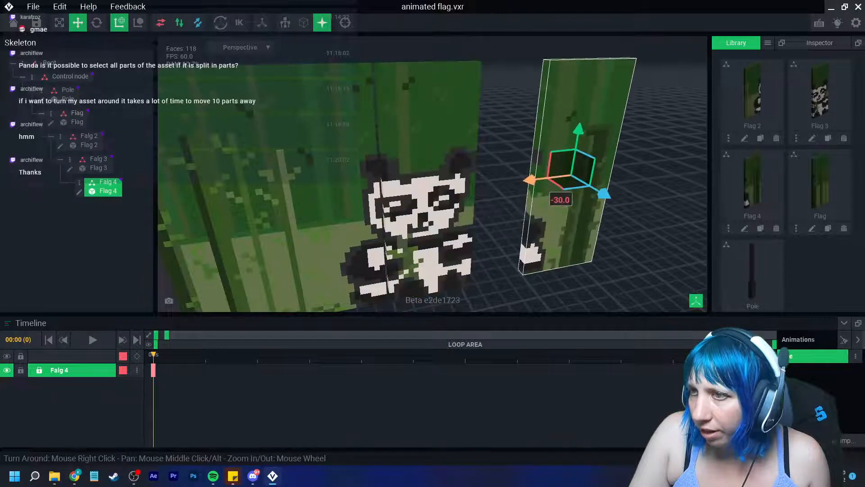
right_drag(529, 180, 435, 178)
click(491, 233)
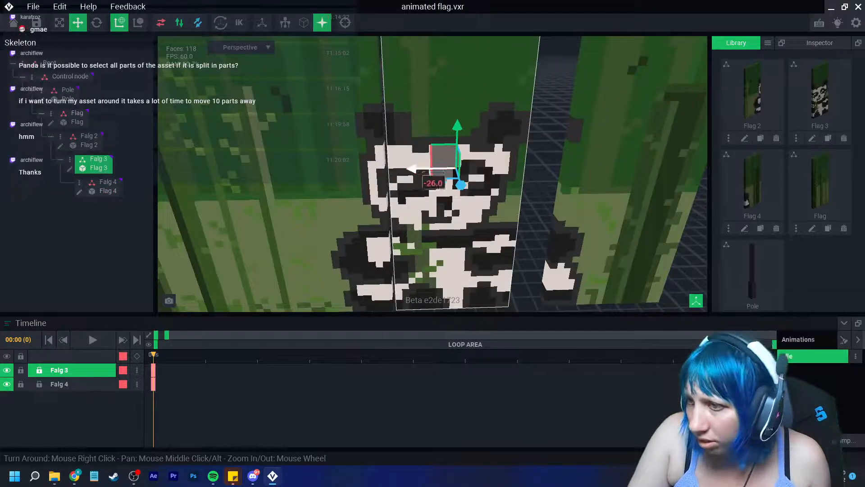
mouse_move(421, 169)
mouse_down()
mouse_move(414, 168)
mouse_move(425, 172)
mouse_up()
scroll(425, 172, down, 3)
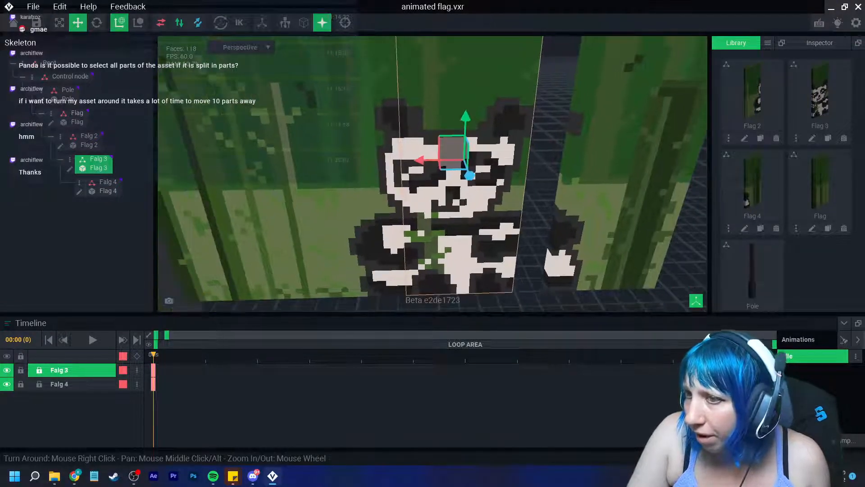
right_drag(425, 172, 403, 182)
Move the Flag 4 strip to -17.5 along the red axis so it adjoins the Flag 3 strip, and clear the selection.
click(540, 175)
drag(514, 186, 483, 187)
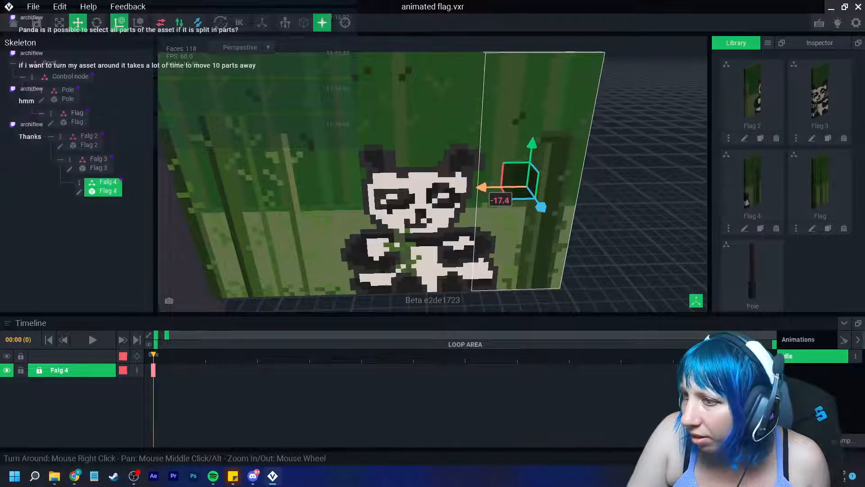
drag(482, 187, 481, 186)
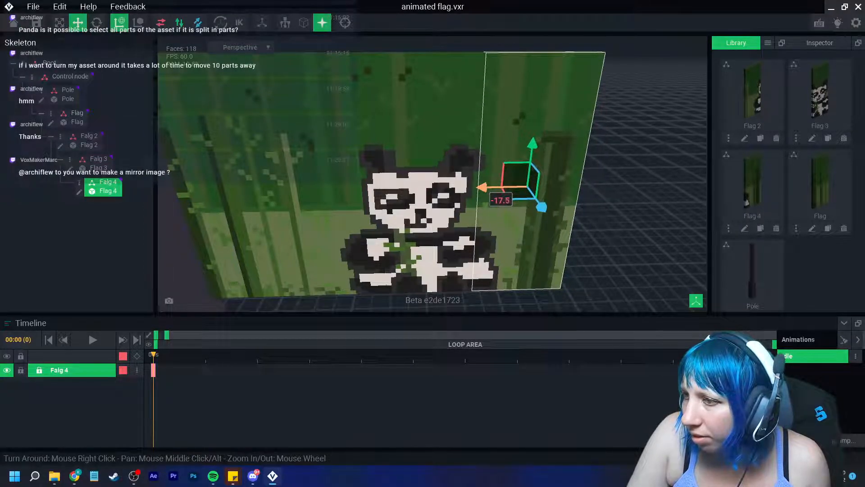
click(631, 194)
Shift the Flag model's pivot to its pole-side edge at 18.0 on the red axis, and return to the project with the change saved.
scroll(387, 189, down, 2)
right_drag(391, 189, 329, 222)
click(75, 114)
click(51, 123)
click(9, 290)
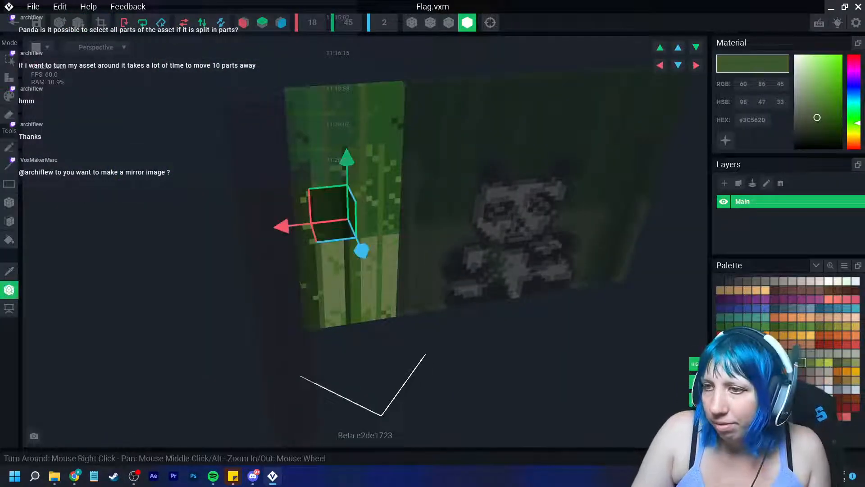
drag(281, 225, 227, 232)
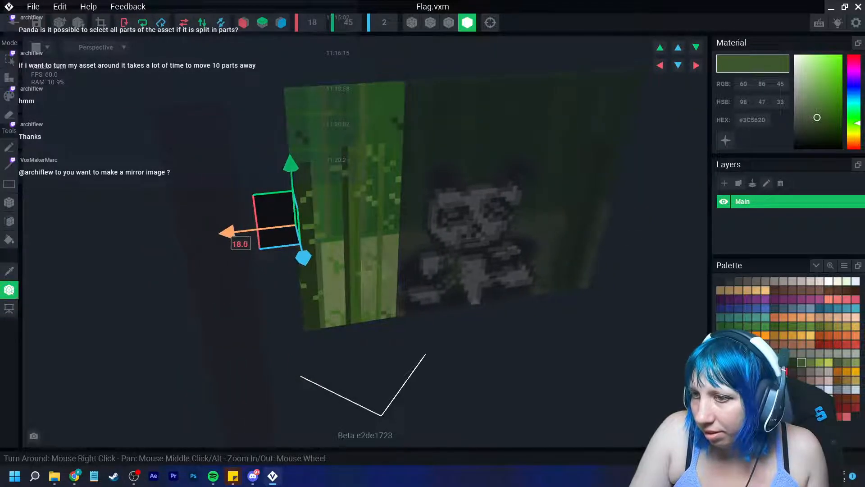
click(12, 21)
click(338, 173)
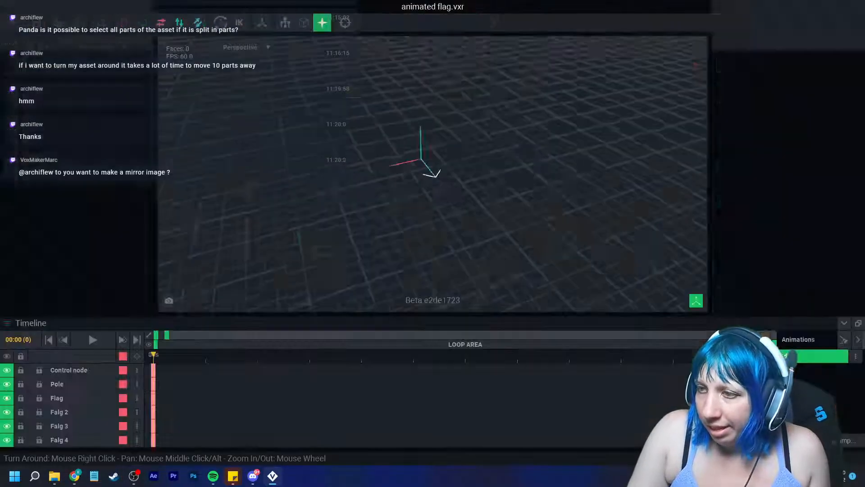
Move the Flag node with its nested strips along the red axis until it meets the pole.
middle_drag(423, 108, 356, 164)
click(379, 100)
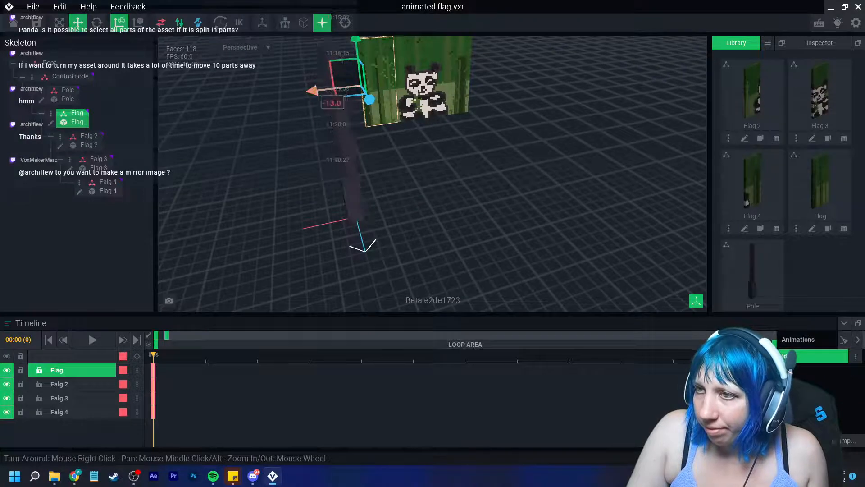
drag(312, 90, 294, 93)
Shift the Flag 2 model's pivot along the red axis to its pole-side edge, and return to the project with the change saved.
click(61, 146)
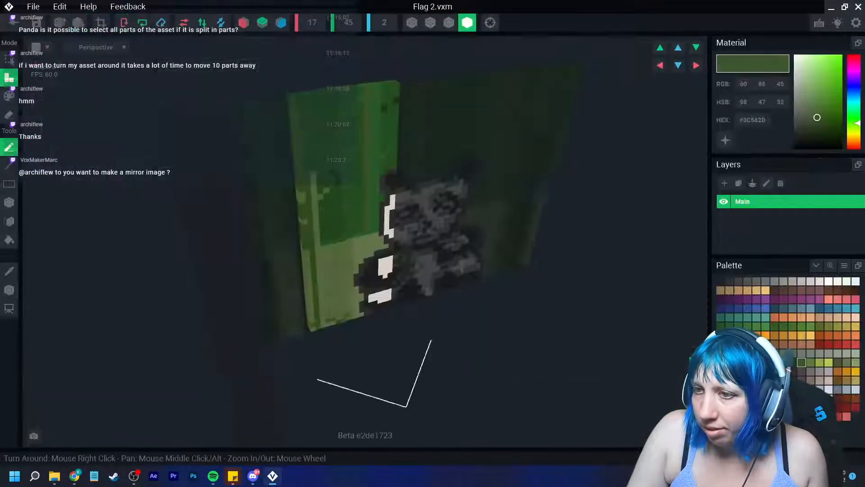
click(9, 290)
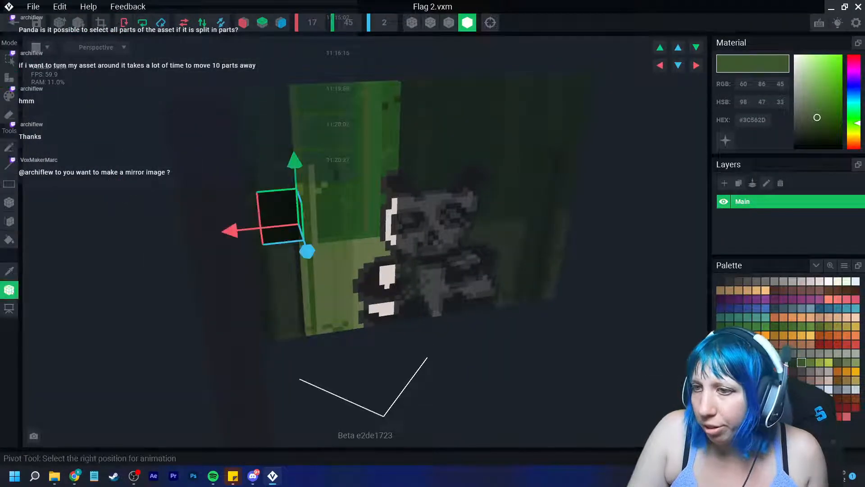
right_drag(396, 299, 367, 322)
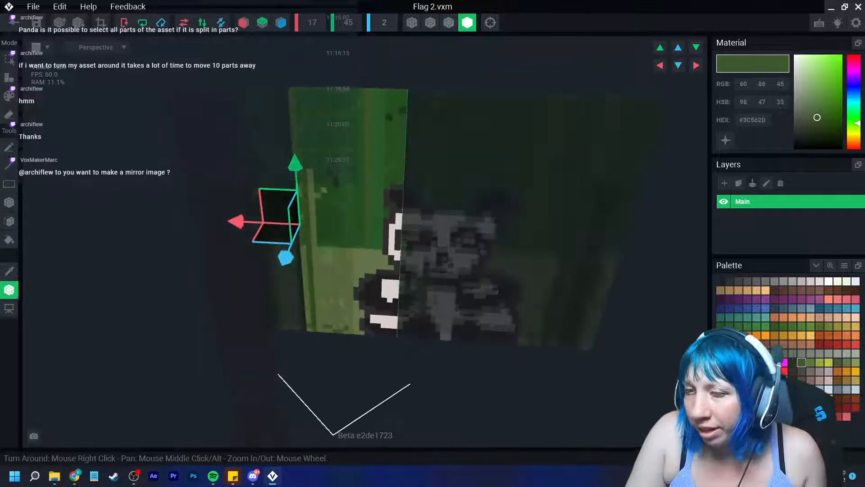
click(13, 23)
click(338, 173)
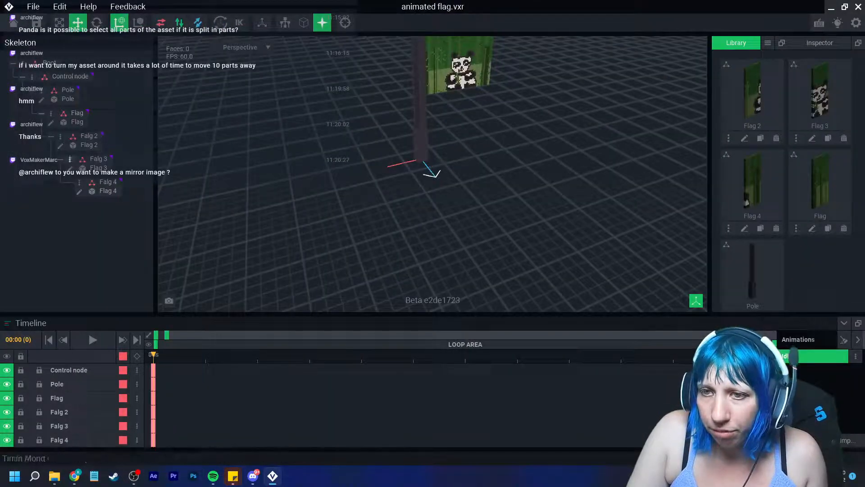
Shift the Flag 3 model's pivot along the red axis to its pole-side edge, and return to the project with the change saved.
click(69, 169)
click(9, 290)
right_drag(419, 279, 351, 257)
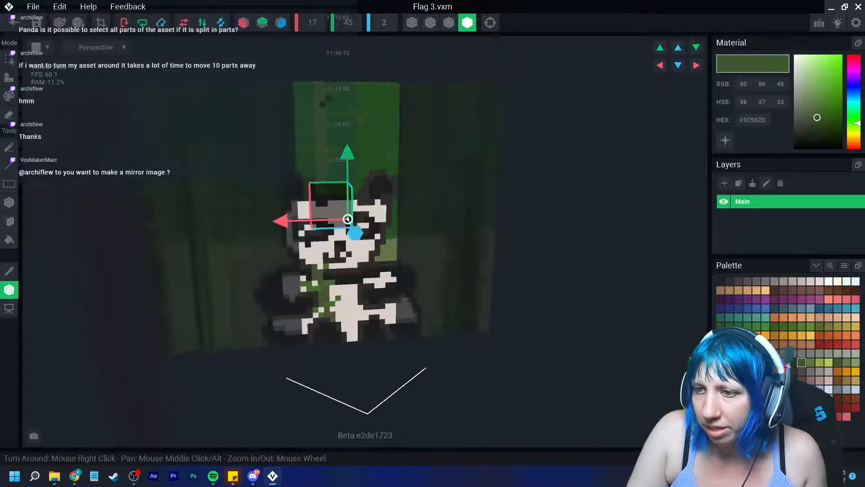
drag(283, 221, 229, 223)
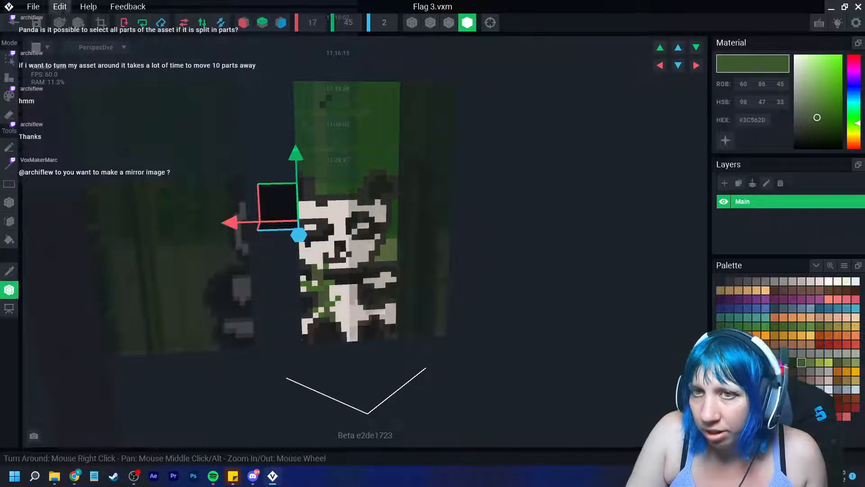
click(14, 22)
click(338, 174)
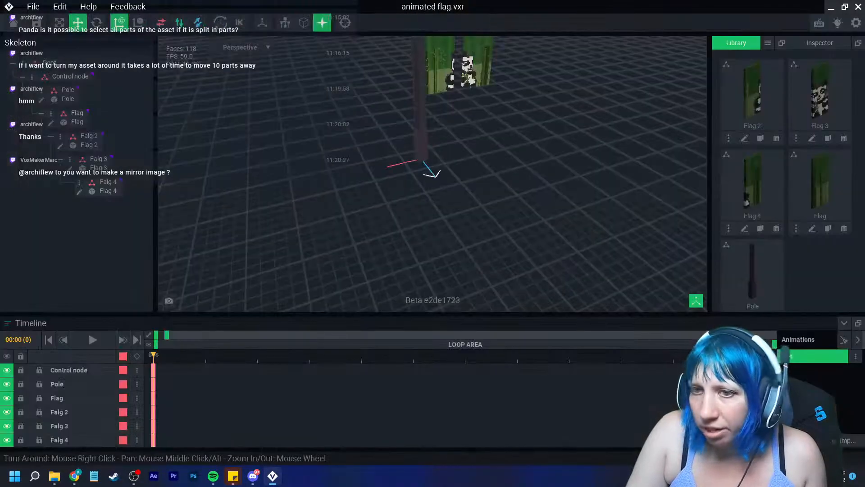
Shift the Flag 4 model's pivot along the red axis to its pole-side edge, and return to the project with the change saved.
click(79, 191)
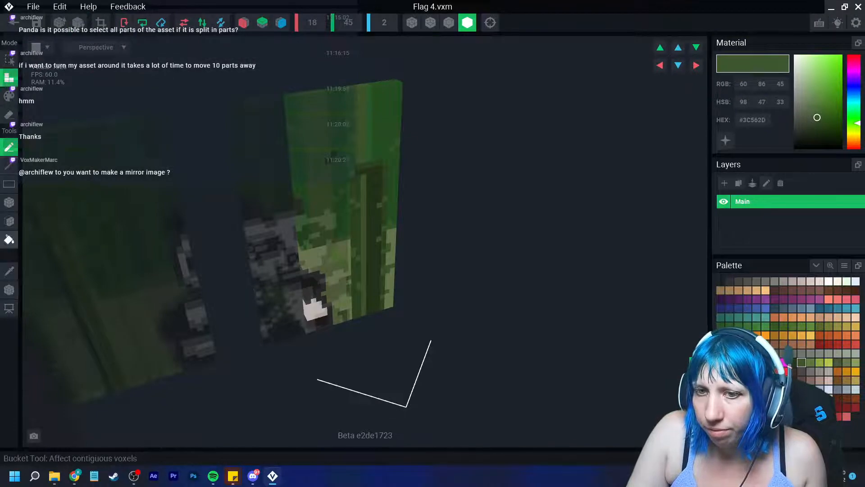
click(9, 290)
right_drag(360, 311, 314, 320)
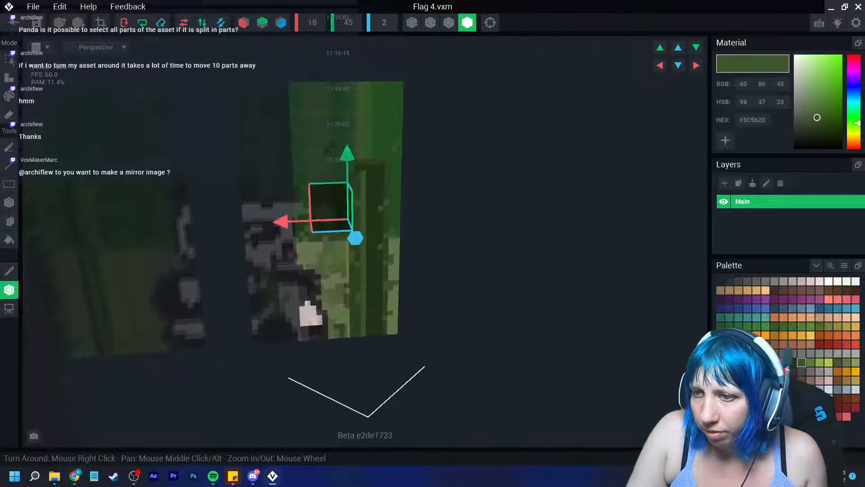
drag(280, 221, 226, 223)
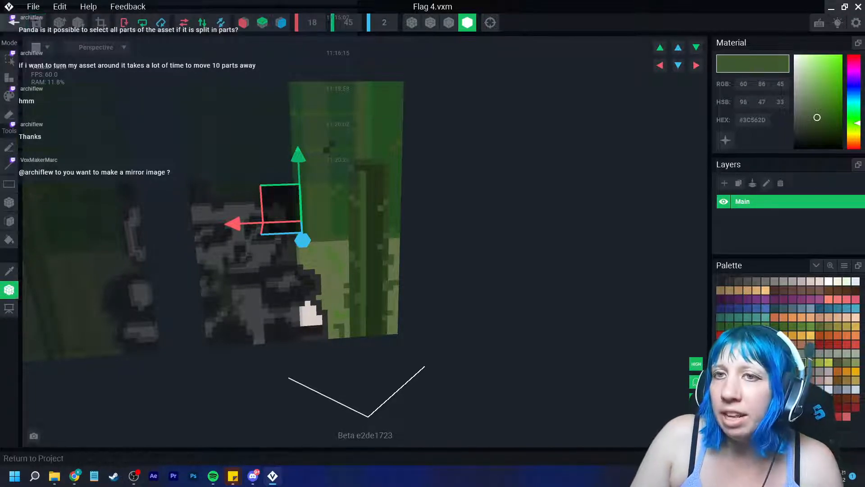
click(13, 23)
click(337, 173)
Open the Flag 2 model from the library, try flipping it on the X axis, and return to the project.
scroll(433, 174, down, 3)
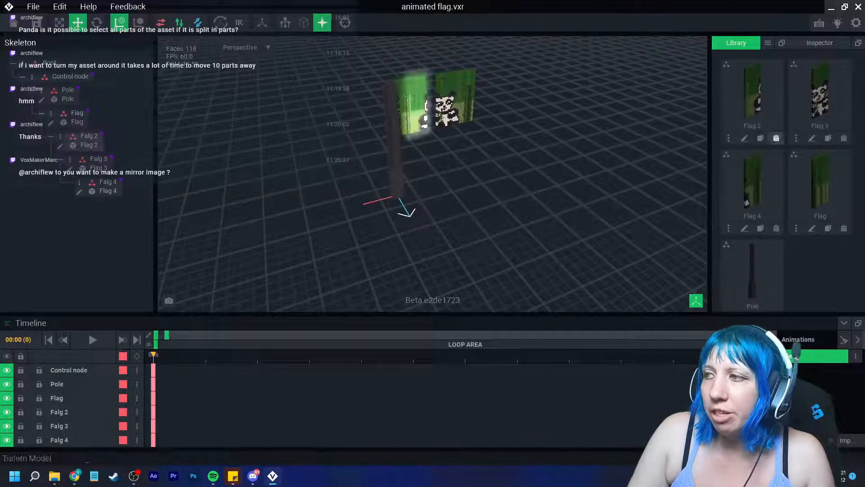
click(744, 138)
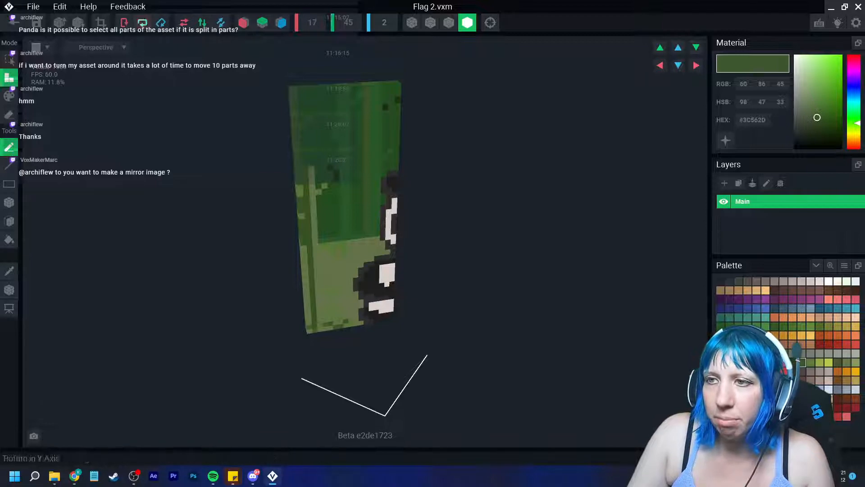
click(184, 22)
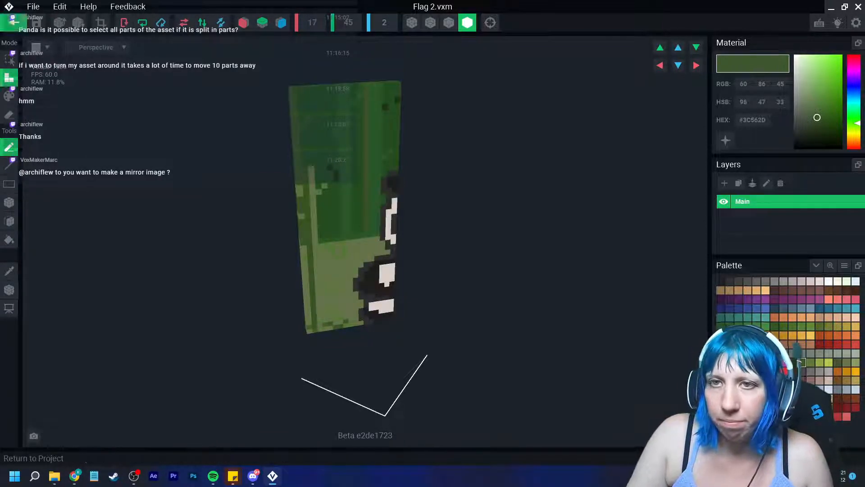
click(12, 20)
click(432, 172)
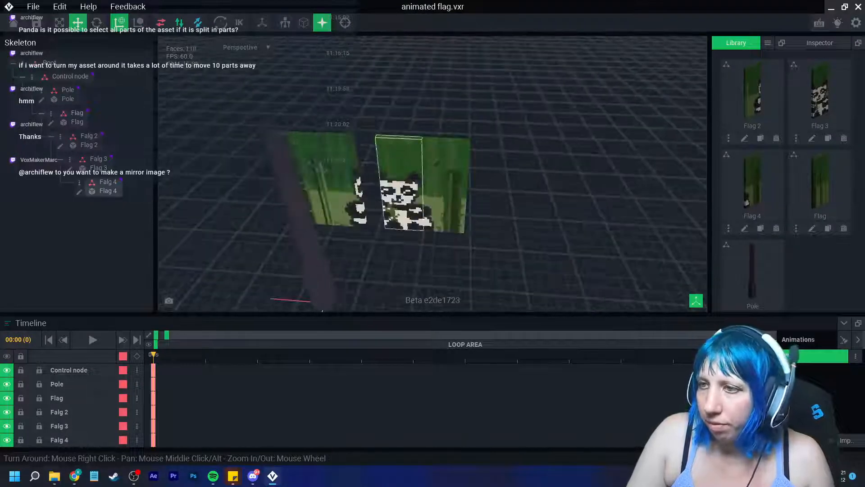
Move the Flag 2 strip to about -18 along the red axis so it adjoins the first flag strip.
click(339, 183)
right_drag(339, 182, 354, 156)
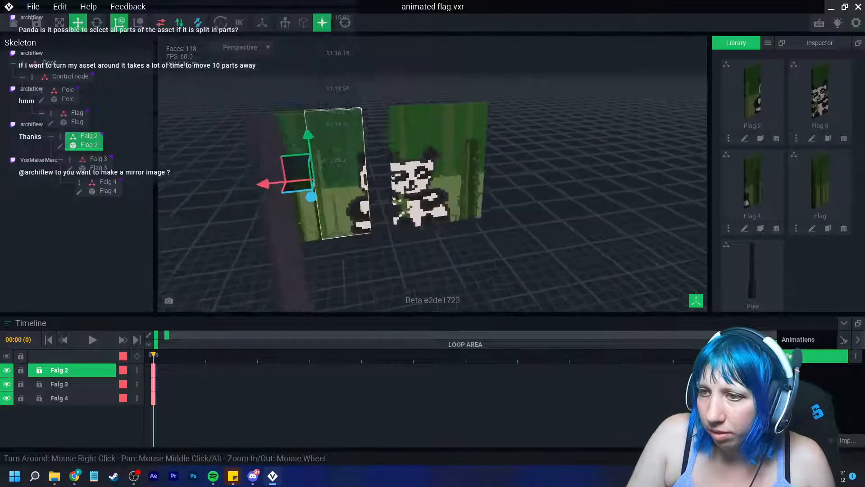
scroll(347, 162, up, 3)
click(303, 174)
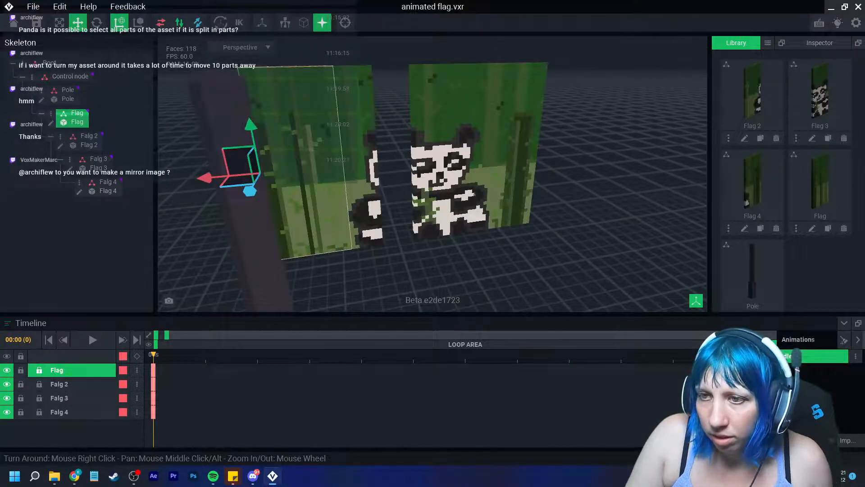
drag(205, 178, 290, 170)
click(354, 168)
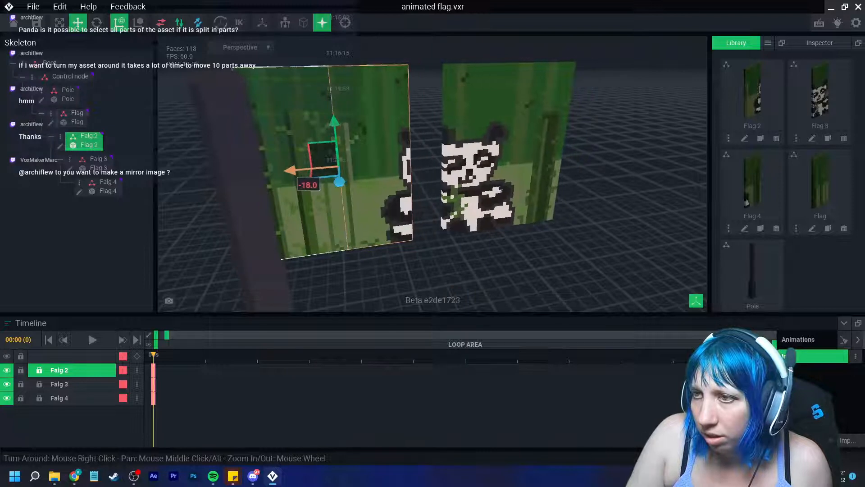
click(387, 271)
scroll(371, 229, up, 3)
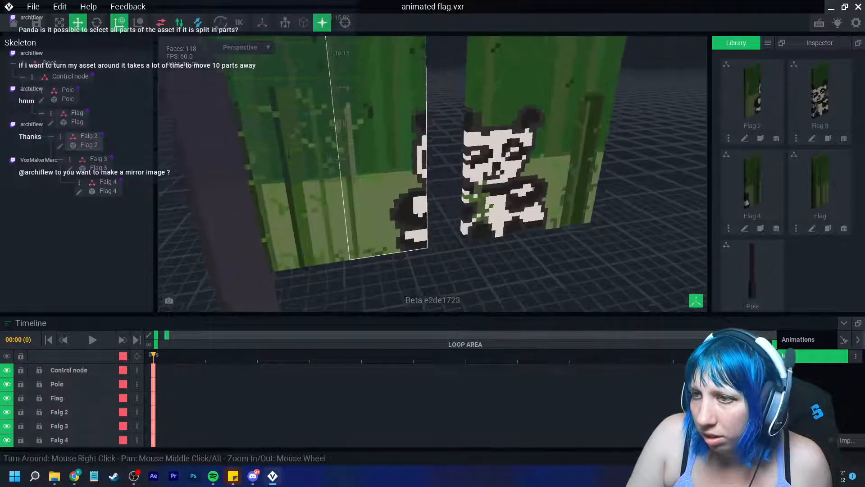
right_drag(371, 217, 372, 228)
click(371, 229)
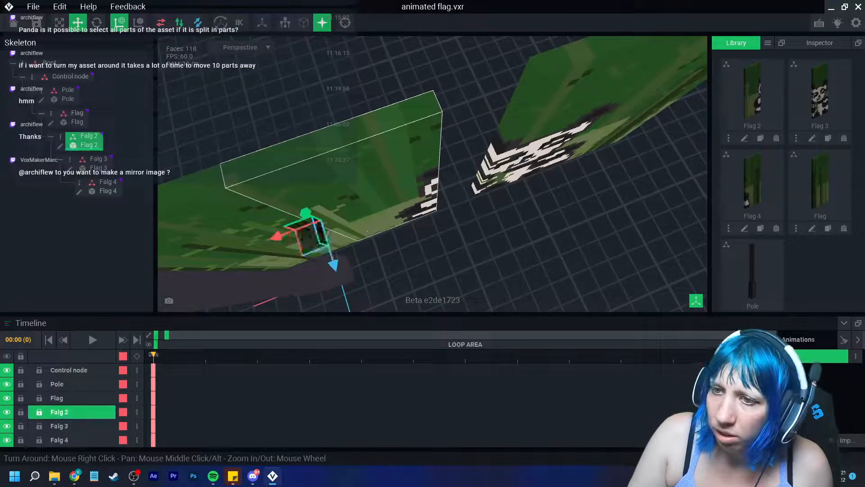
mouse_move(286, 234)
mouse_down()
mouse_move(294, 231)
mouse_move(276, 236)
mouse_move(285, 234)
mouse_up()
Slide the Flag 3 strip along the red axis to close the gap to the Flag 2 strip.
click(532, 128)
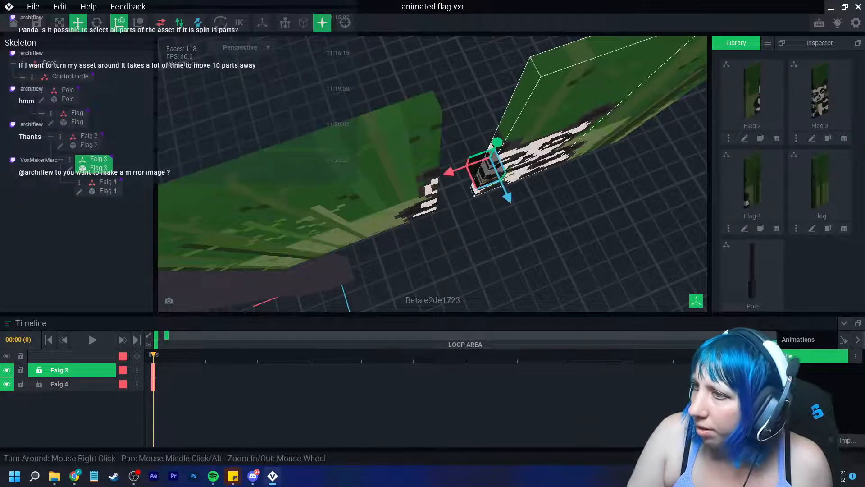
drag(448, 171, 391, 191)
middle_drag(391, 194, 325, 194)
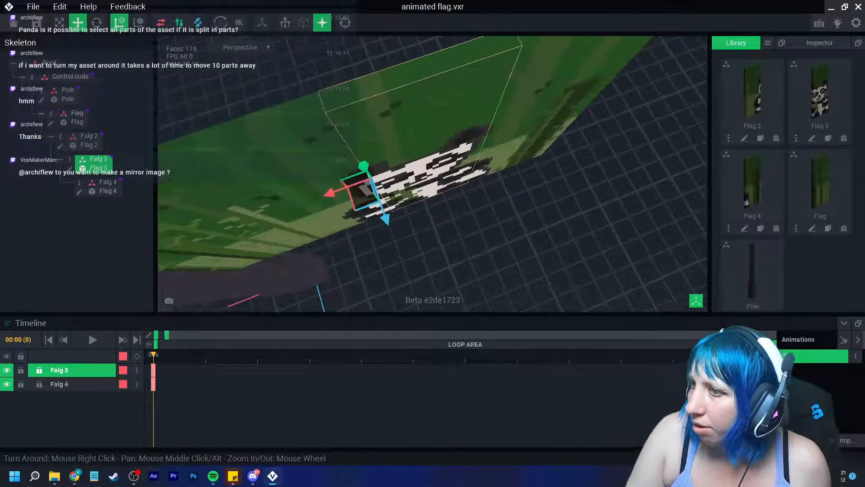
Fine-tune the Flag 4 strip's position along the red axis so it sits flush against the Flag 3 strip.
right_drag(325, 193, 288, 139)
middle_drag(288, 139, 288, 230)
click(482, 139)
drag(412, 144, 405, 144)
Try rotating the flag strips about their edge pivots, turning Flag 4 to 345° around the vertical axis.
right_drag(469, 226, 411, 185)
scroll(475, 163, down, 4)
scroll(446, 248, up, 2)
right_drag(404, 241, 399, 248)
scroll(449, 227, up, 3)
right_drag(450, 228, 454, 241)
click(523, 189)
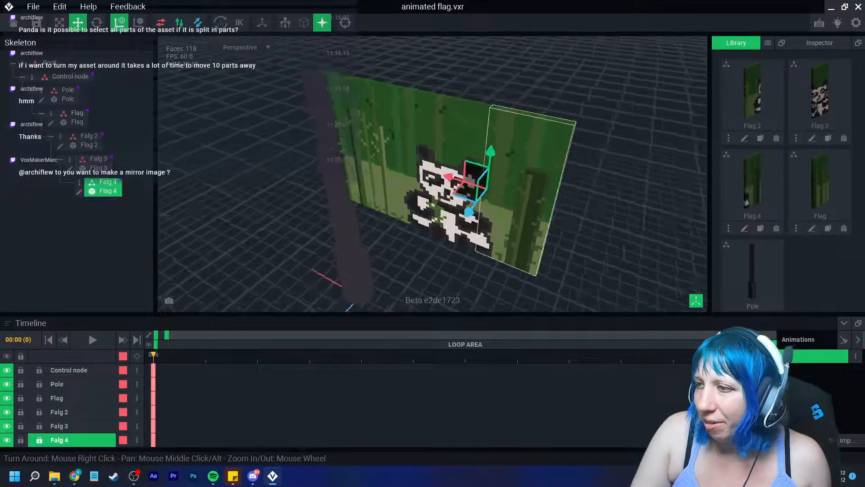
click(96, 22)
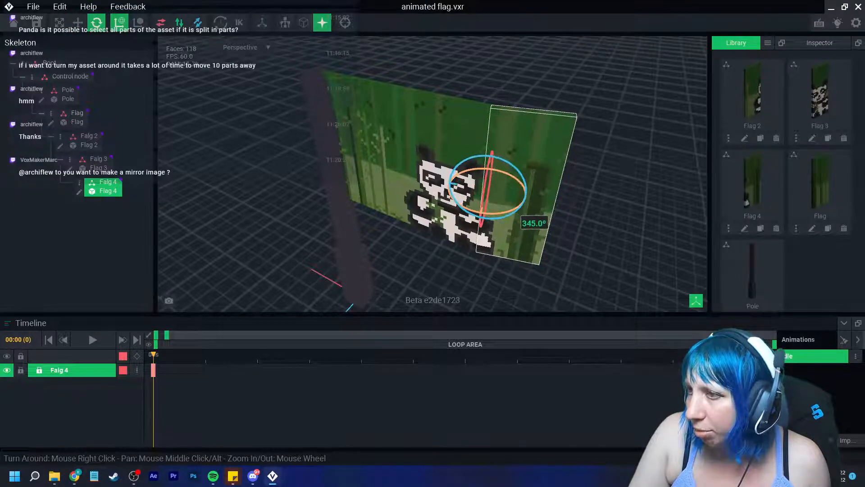
right_drag(464, 135, 428, 169)
click(365, 157)
drag(343, 212, 341, 212)
click(377, 286)
right_drag(377, 288, 380, 276)
scroll(380, 276, down, 4)
right_drag(429, 246, 429, 246)
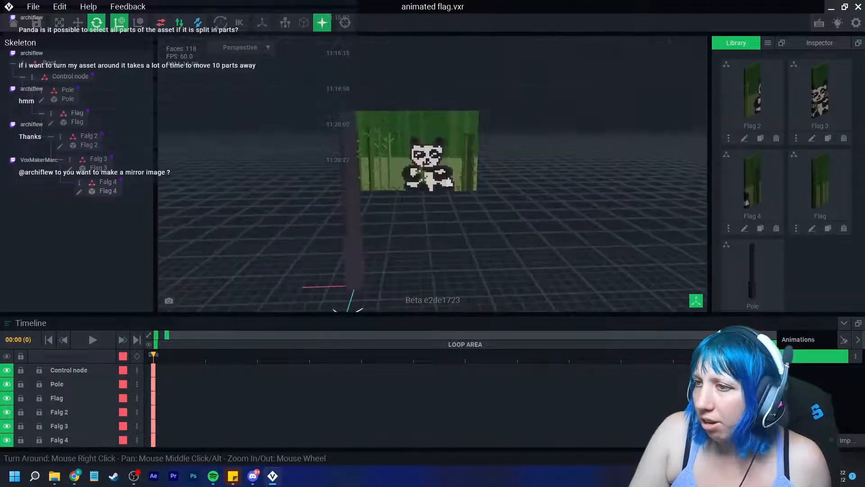
right_drag(440, 215, 441, 215)
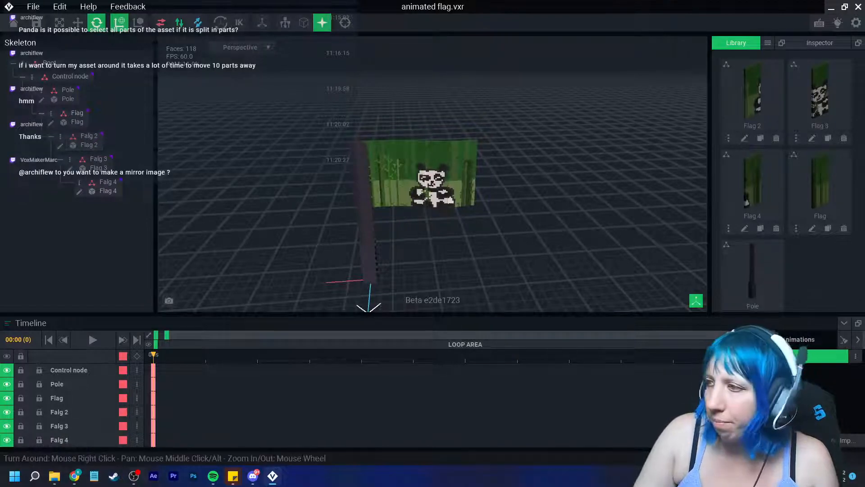
Open the Flag 2 model in the model editor and return to the flag rig, saving the model.
click(744, 138)
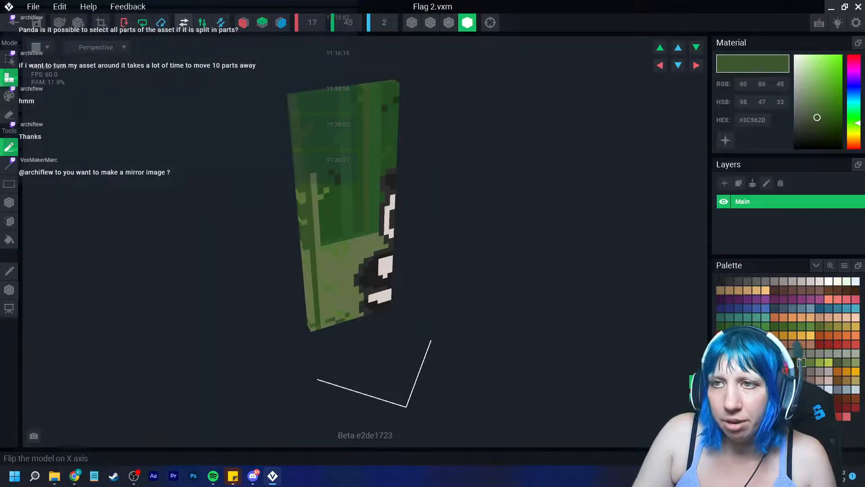
click(14, 23)
click(338, 174)
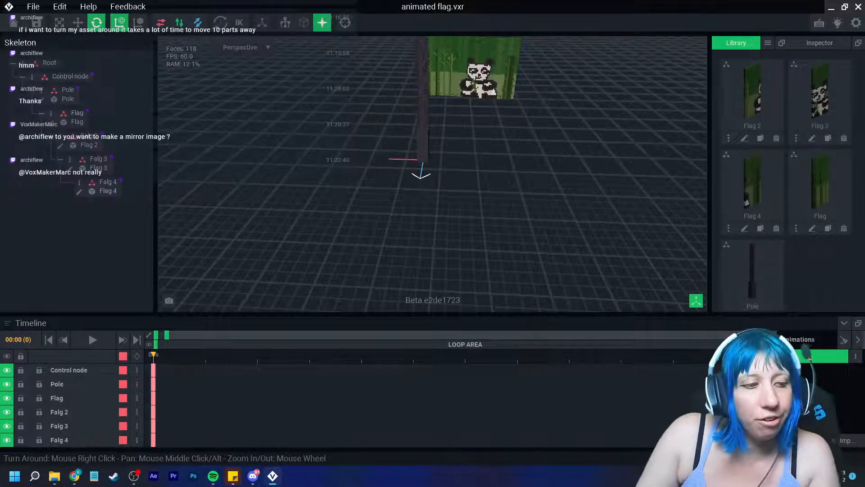
scroll(432, 173, up, 2)
middle_drag(422, 171, 382, 250)
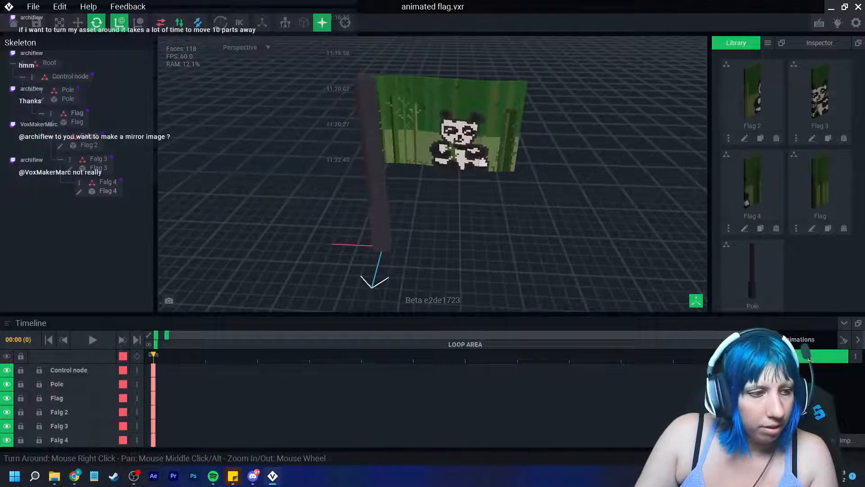
right_drag(498, 191, 496, 181)
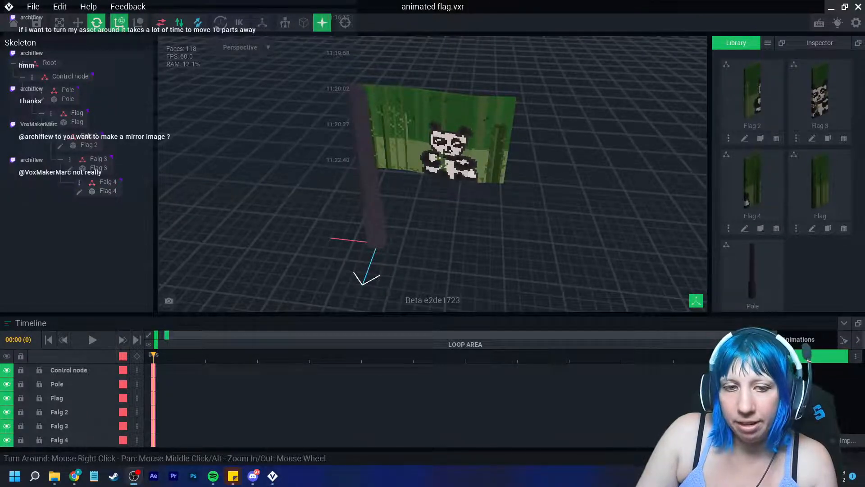
right_drag(345, 154, 342, 170)
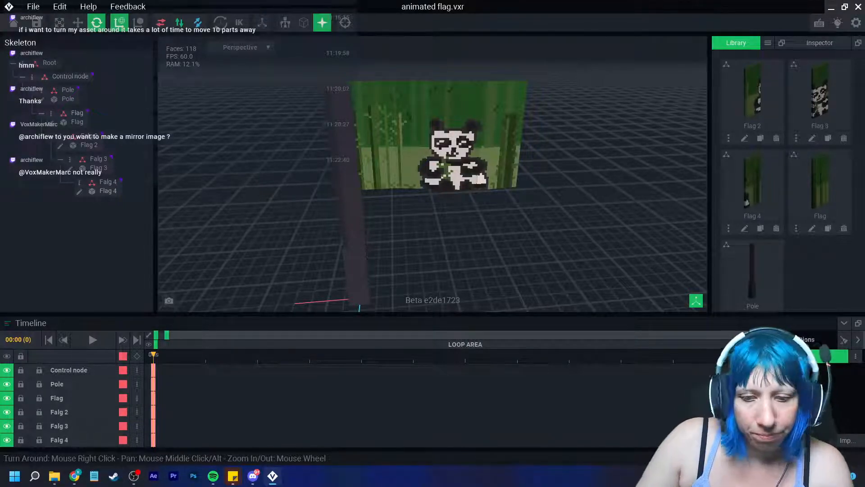
right_drag(347, 267, 347, 268)
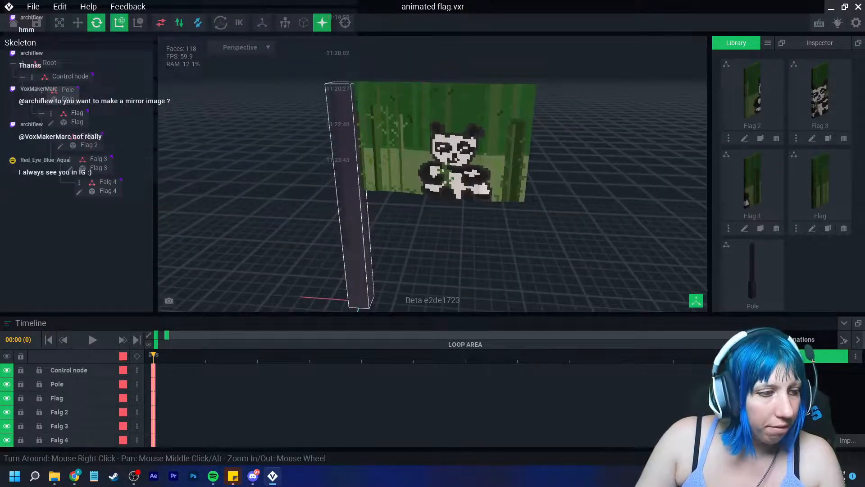
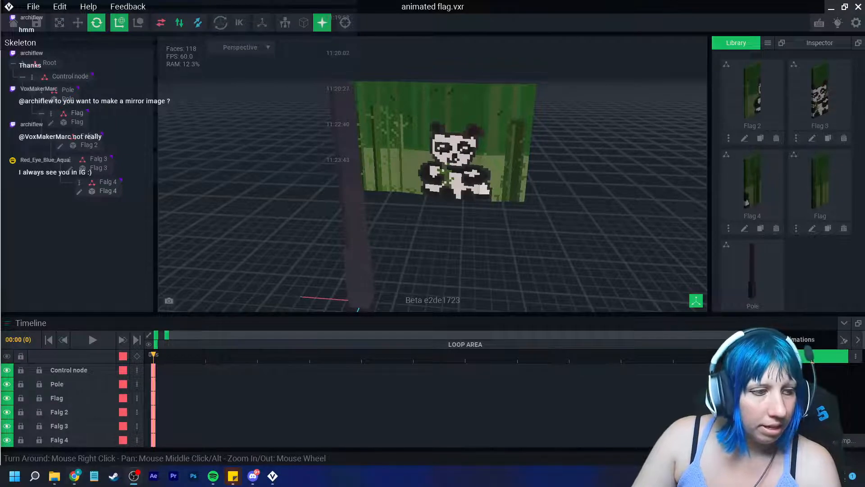
right_drag(483, 186, 531, 188)
middle_drag(531, 189, 484, 113)
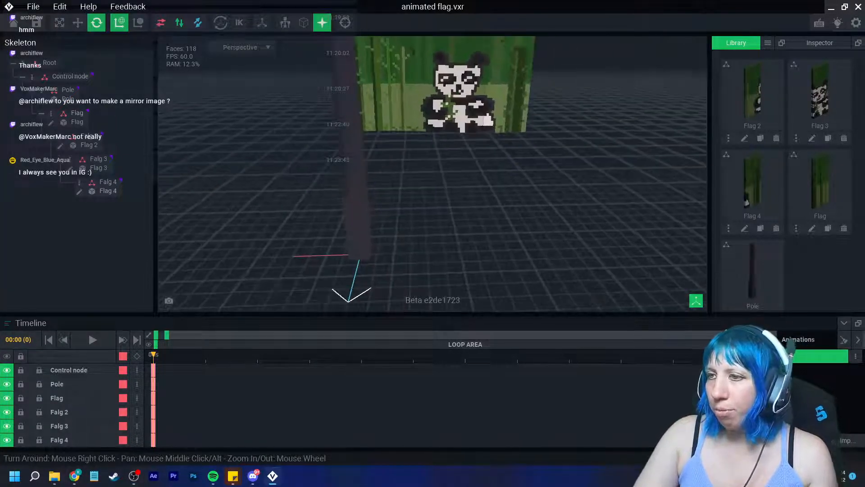
scroll(484, 113, down, 2)
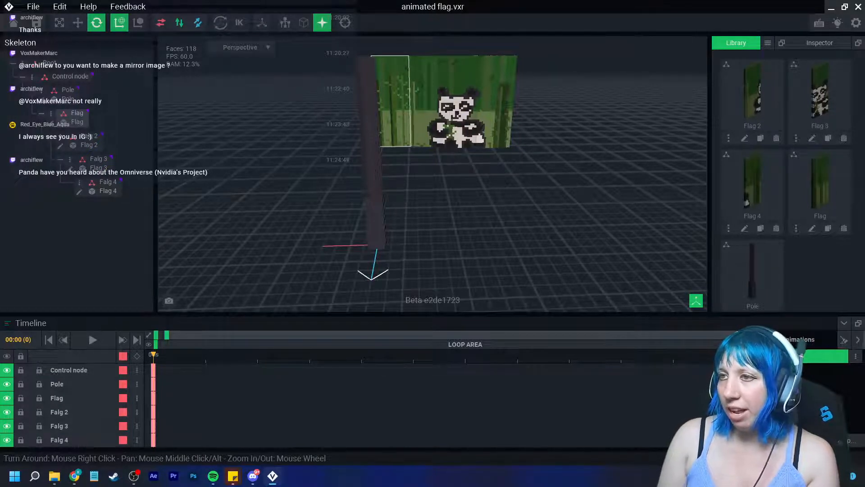
right_drag(405, 103, 402, 103)
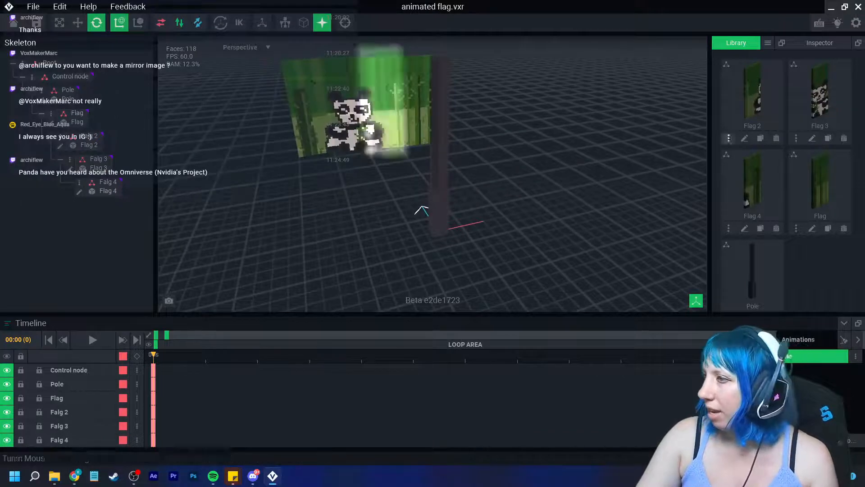
Open the Flag 2 model, switch its display to outlined edges, and try mirroring along the Z axis.
click(745, 138)
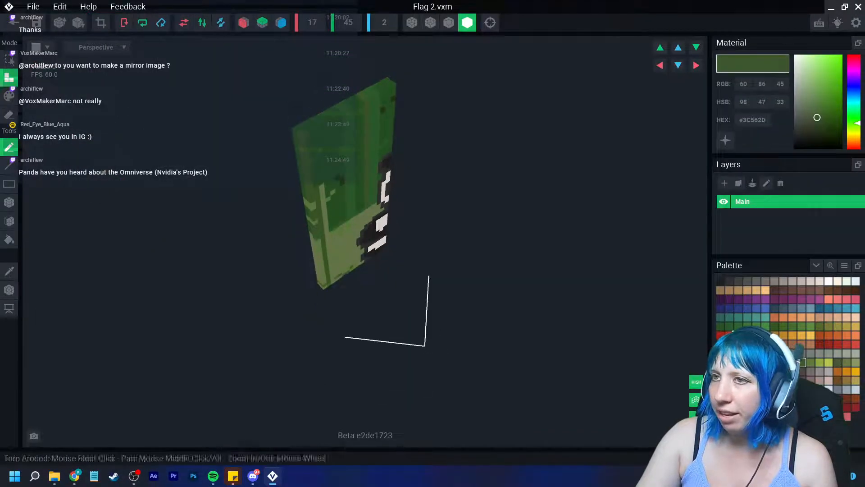
click(448, 23)
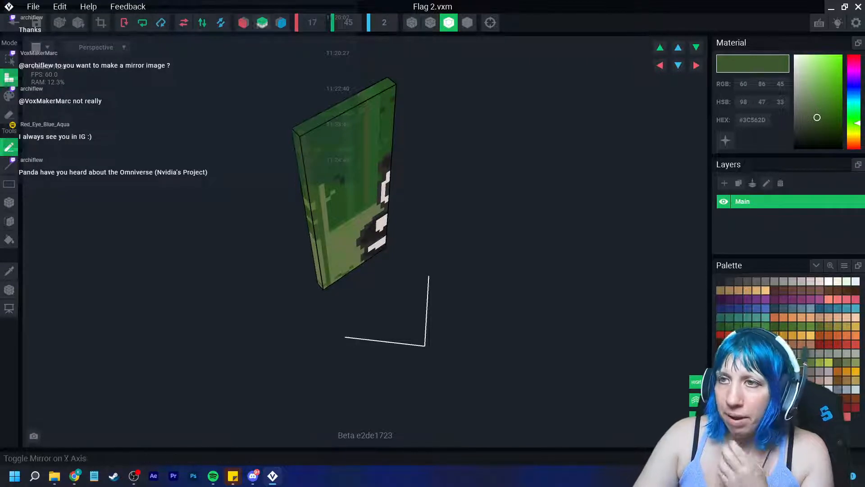
click(280, 23)
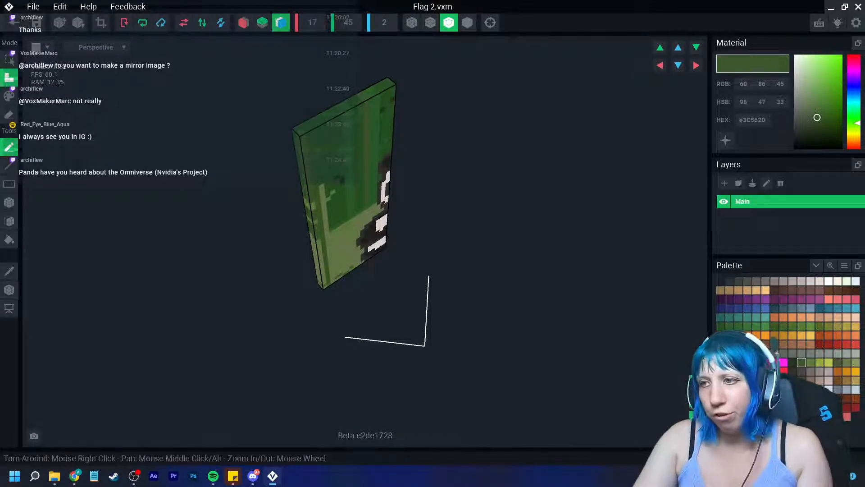
right_drag(387, 224, 385, 225)
right_drag(368, 142, 366, 139)
click(280, 22)
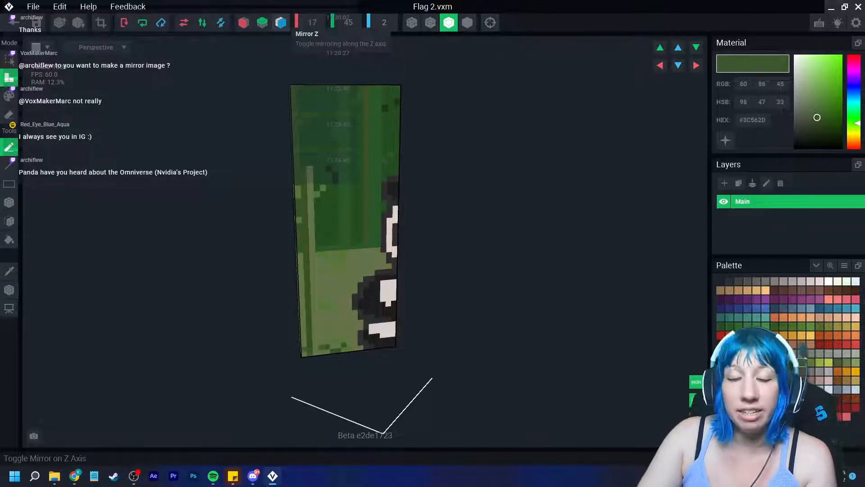
right_drag(353, 221, 353, 221)
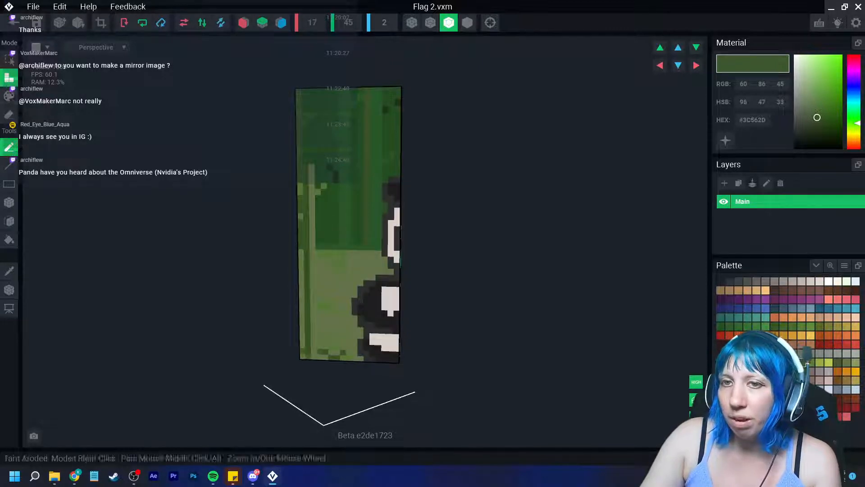
In paint mode with the Face tool, sample greens #68784C and #24351B from Flag 2, and save the model on returning to the rig.
click(9, 96)
right_drag(372, 295, 363, 289)
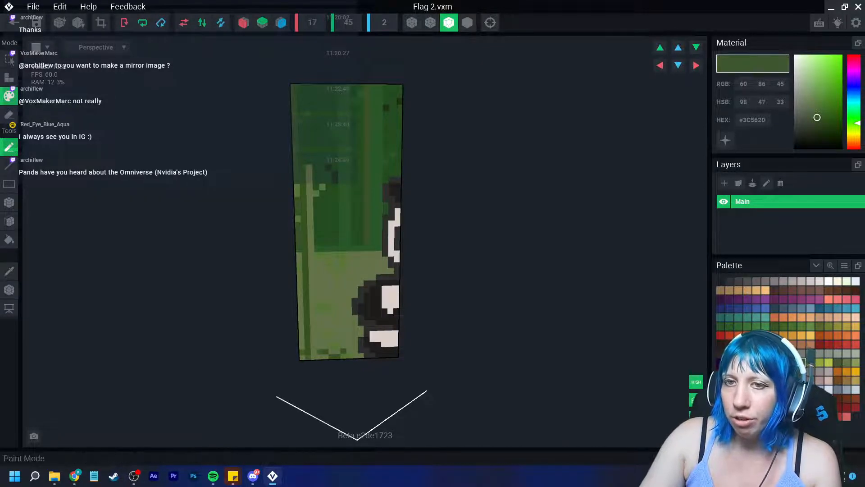
click(9, 220)
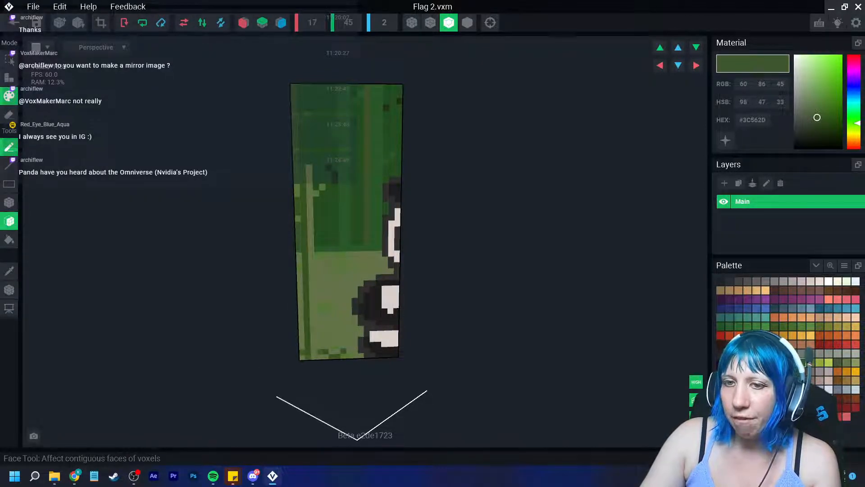
click(9, 270)
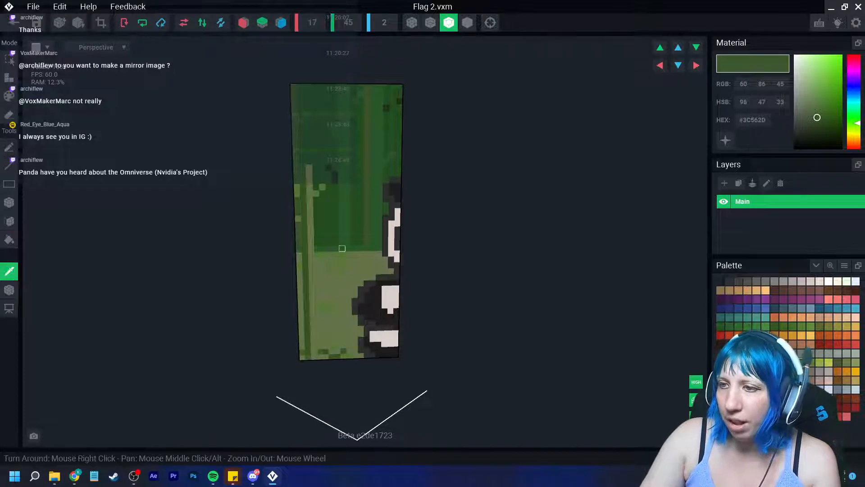
click(311, 224)
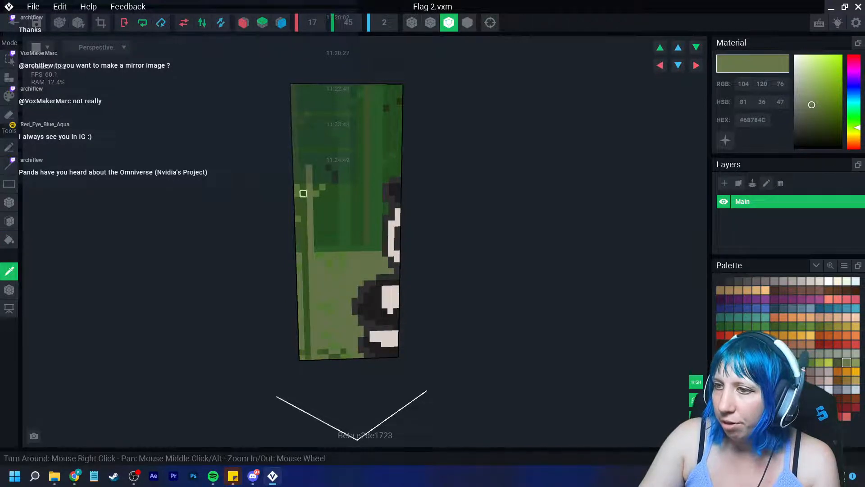
click(334, 174)
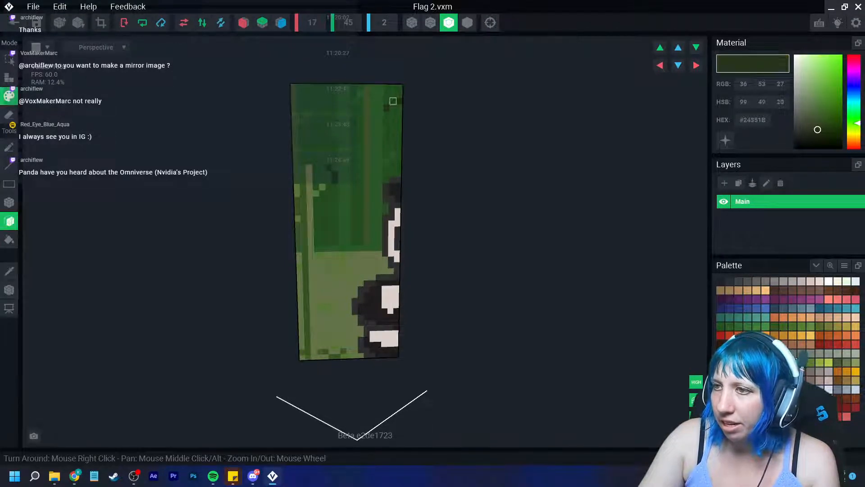
click(324, 284)
click(14, 22)
click(338, 174)
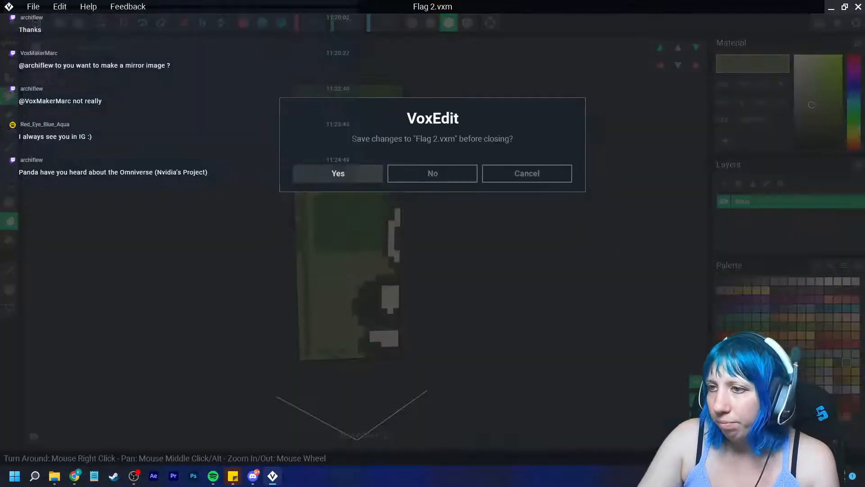
scroll(428, 174, up, 3)
middle_drag(378, 77, 374, 157)
scroll(374, 156, down, 2)
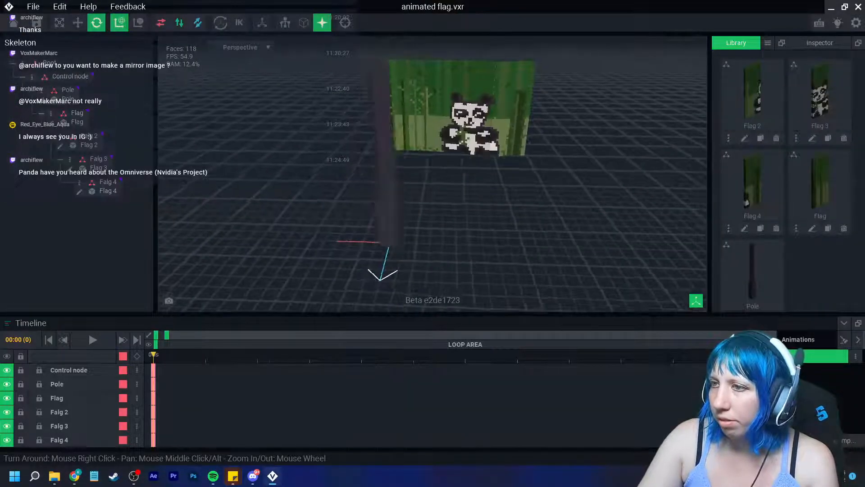
right_drag(376, 158, 419, 156)
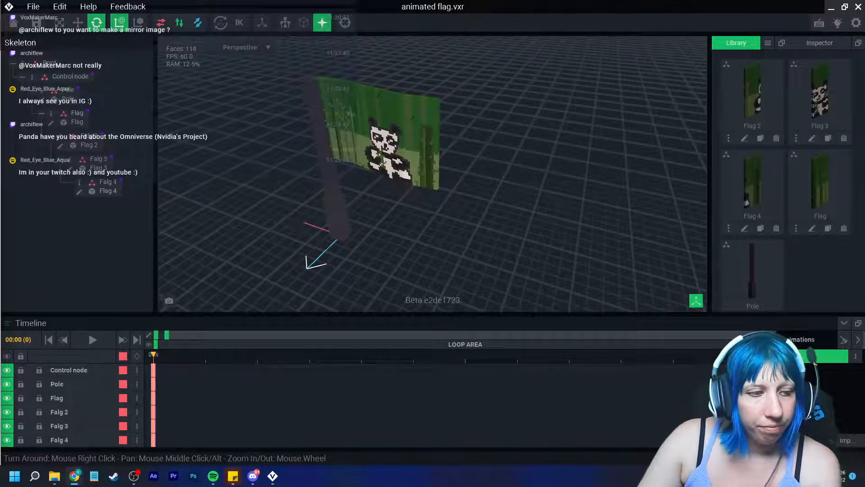
right_drag(396, 180, 478, 177)
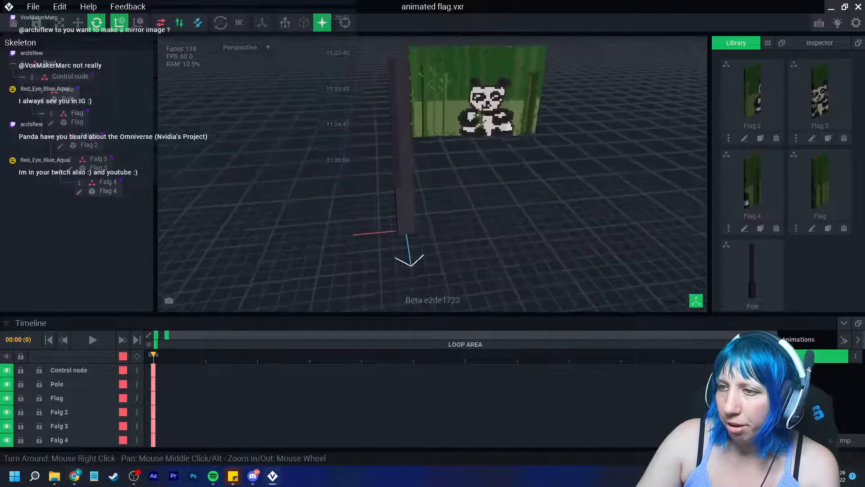
scroll(477, 176, up, 1)
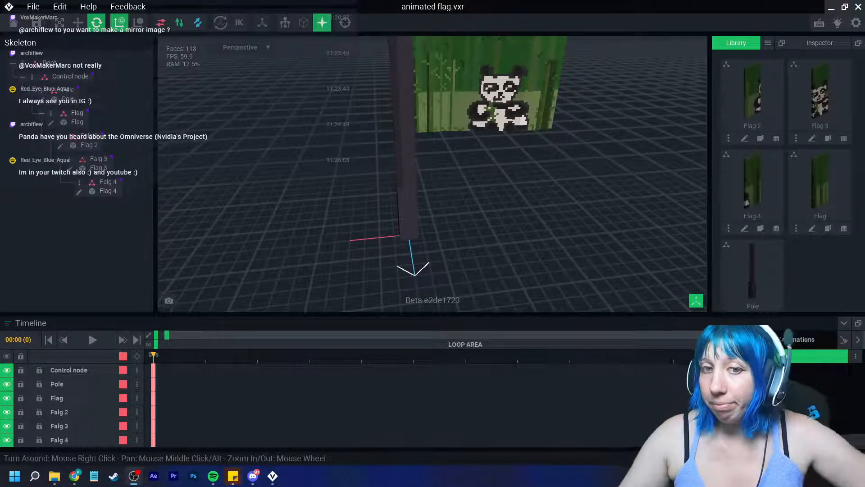
right_drag(458, 175, 442, 172)
middle_drag(442, 171, 422, 201)
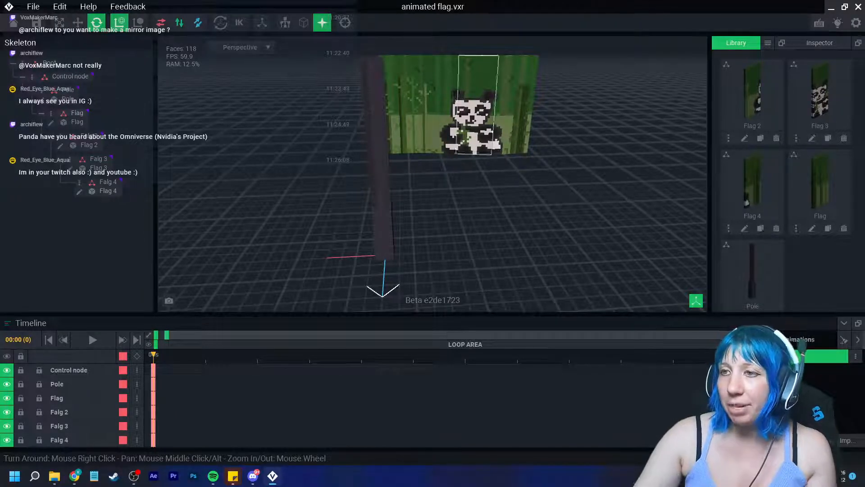
Open the Pole model in the model editor and return to the flag rig, saving the model.
click(379, 171)
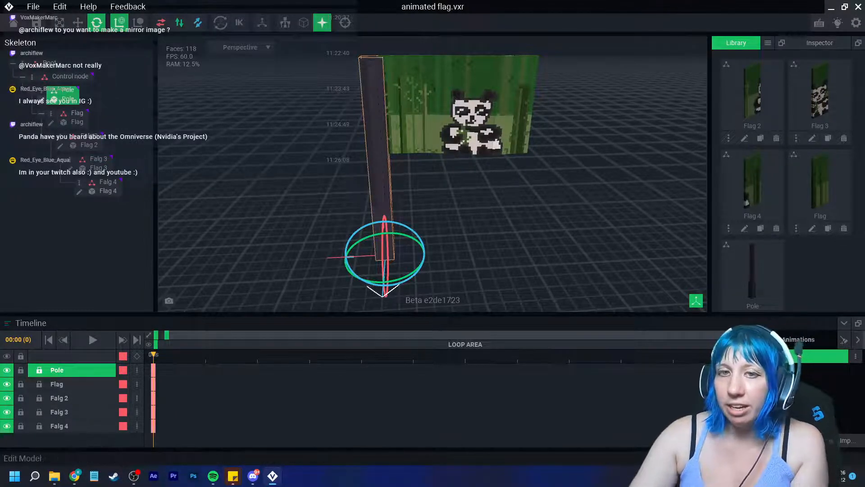
click(42, 100)
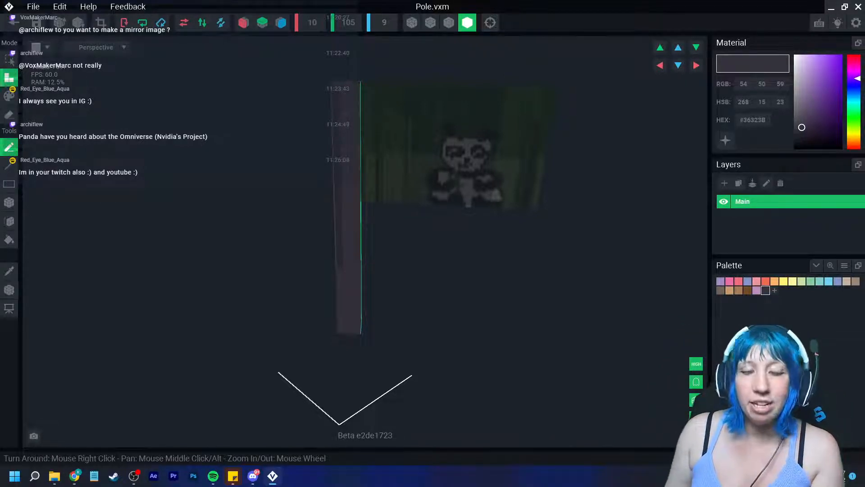
click(14, 23)
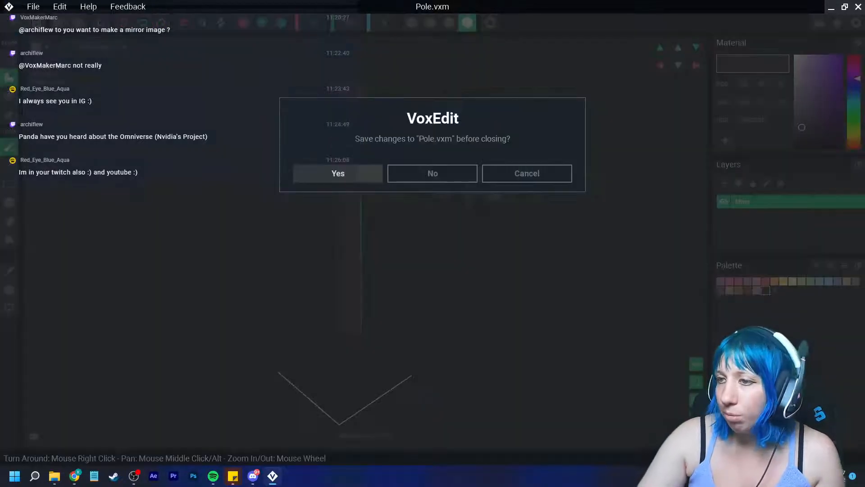
click(338, 174)
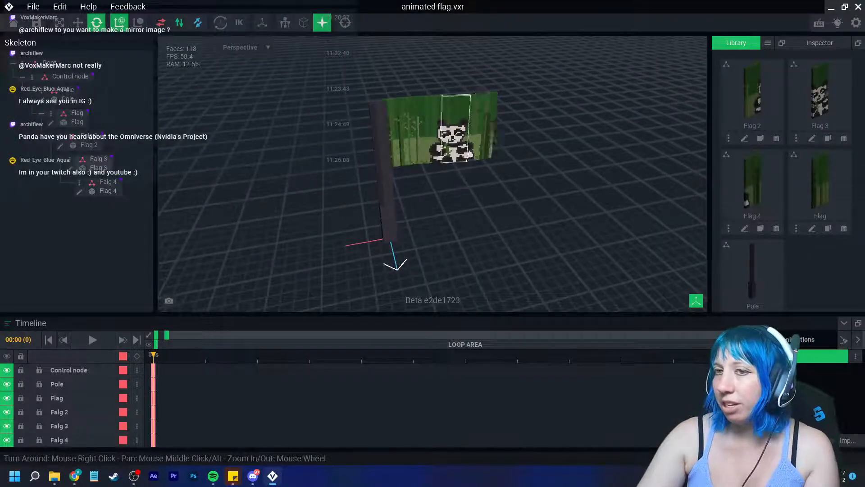
Rename the misspelled Falg 2 node in the skeleton as Flag 2.
scroll(407, 135, up, 4)
right_drag(408, 135, 392, 134)
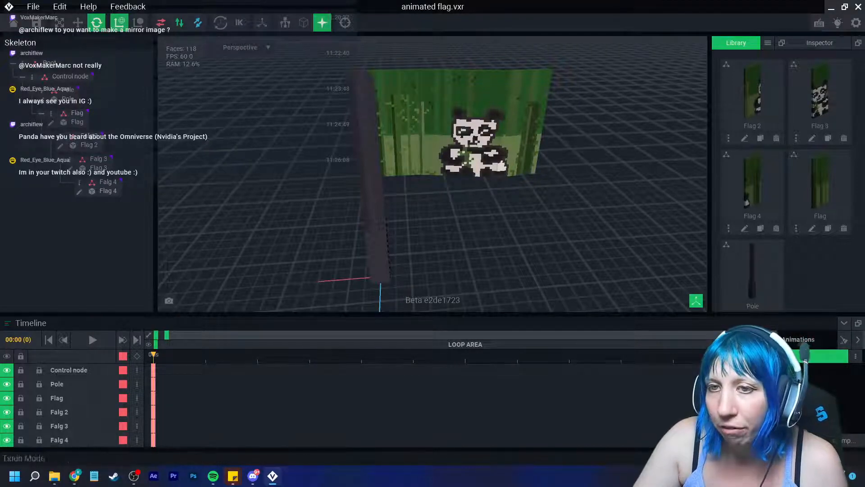
click(61, 136)
click(104, 146)
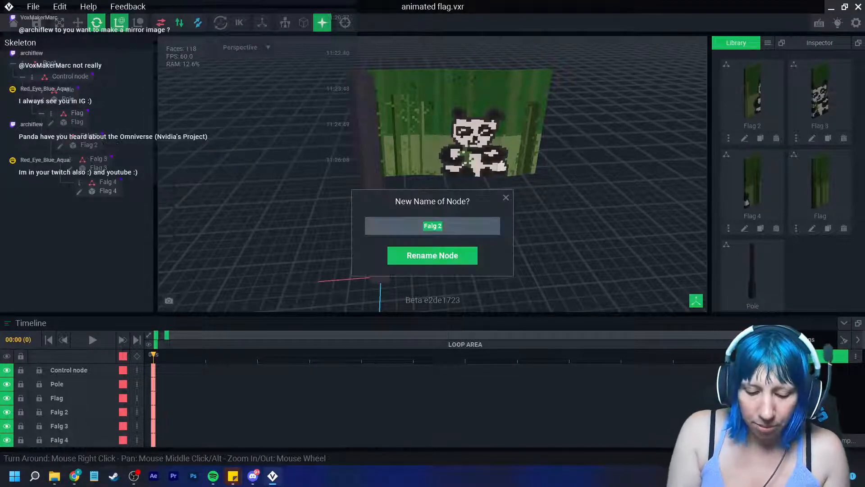
text(flag)
key(BackSpace)
key(BackSpace)
key(BackSpace)
key(BackSpace)
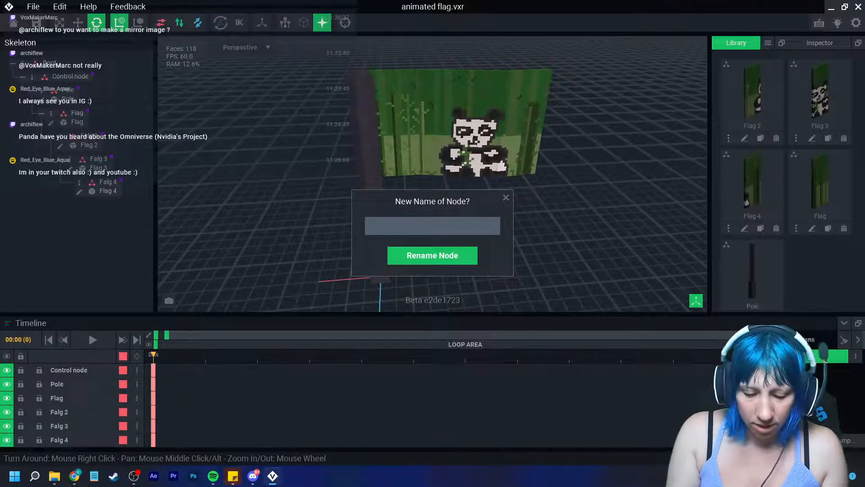
text(Flag 2)
key(Return)
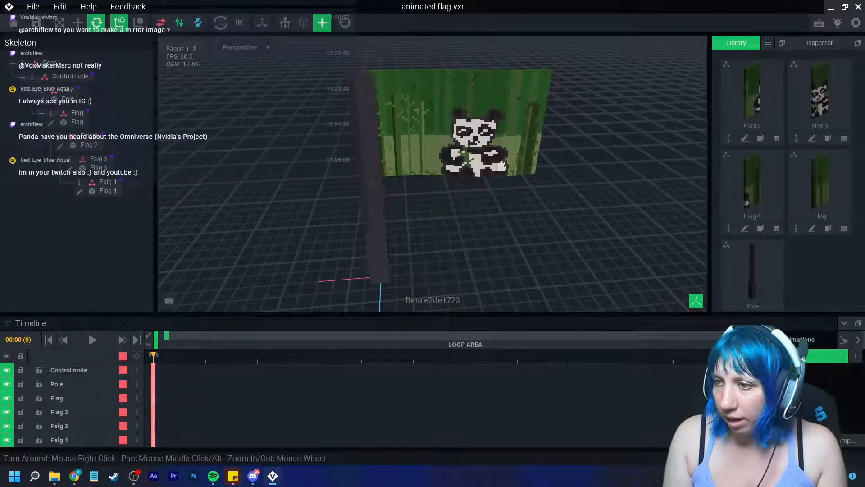
Correct the names of the two innermost misspelled skeleton nodes to Flag 3 and Flag 4.
click(70, 159)
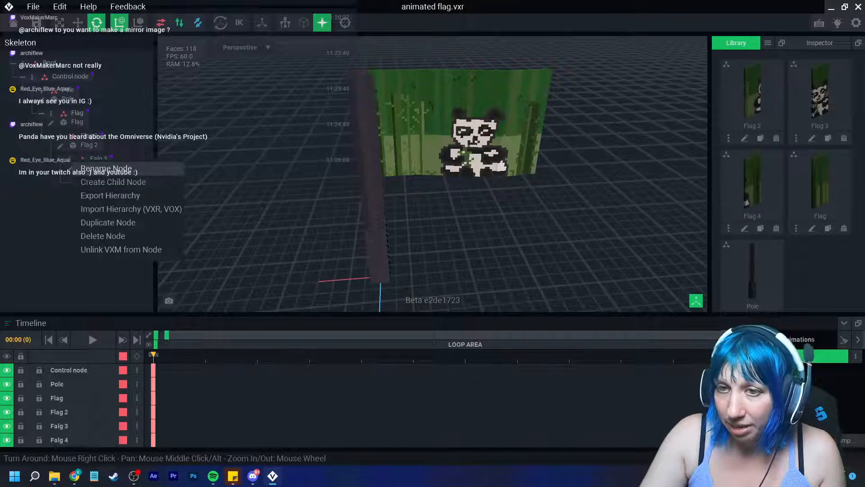
click(90, 167)
text(Flag 3)
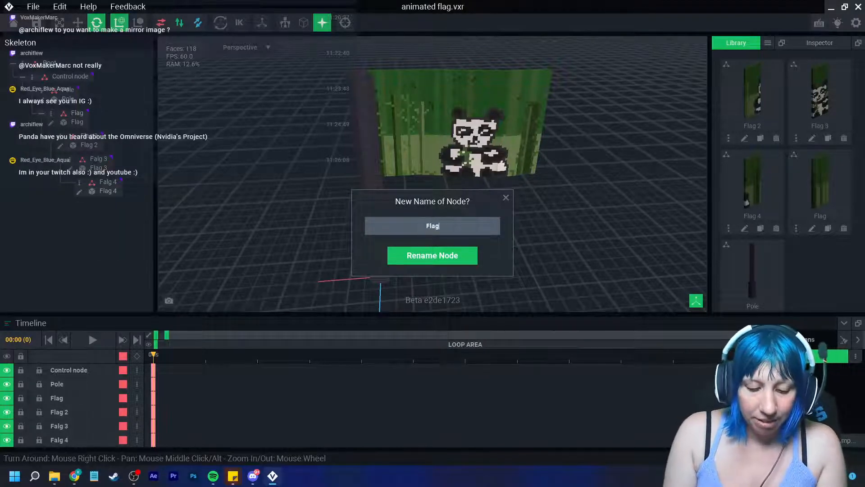
key(Return)
click(137, 182)
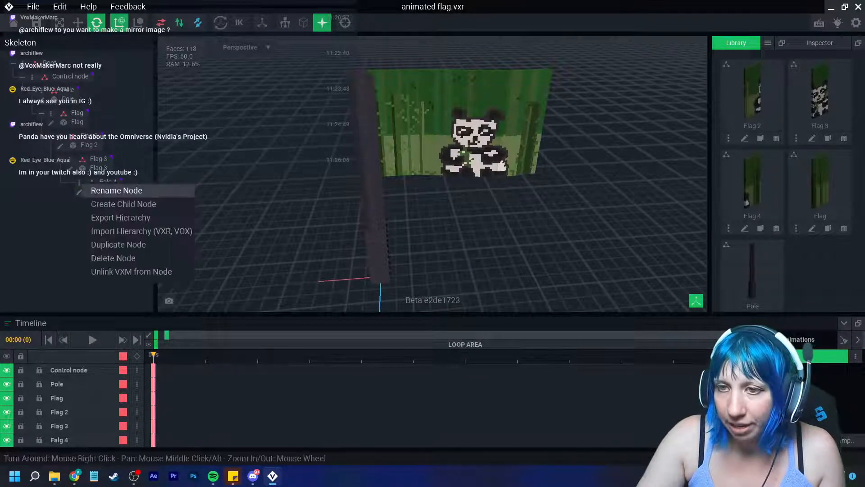
click(156, 188)
text(Flag 4)
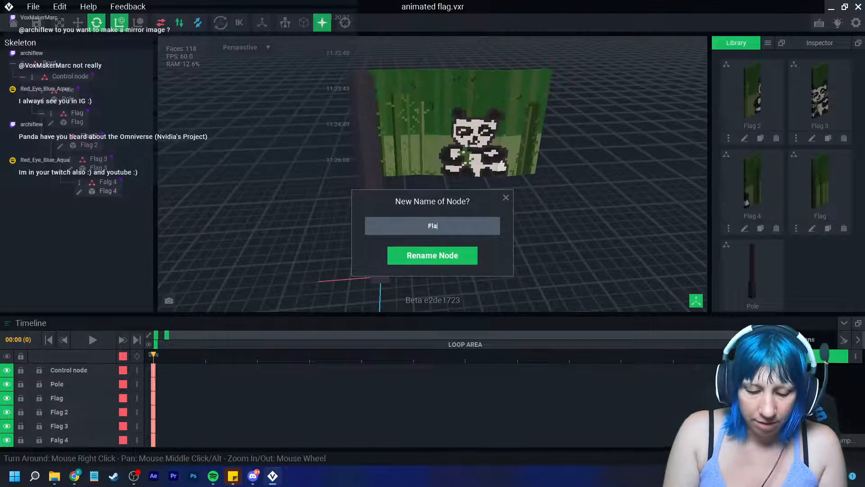
key(Return)
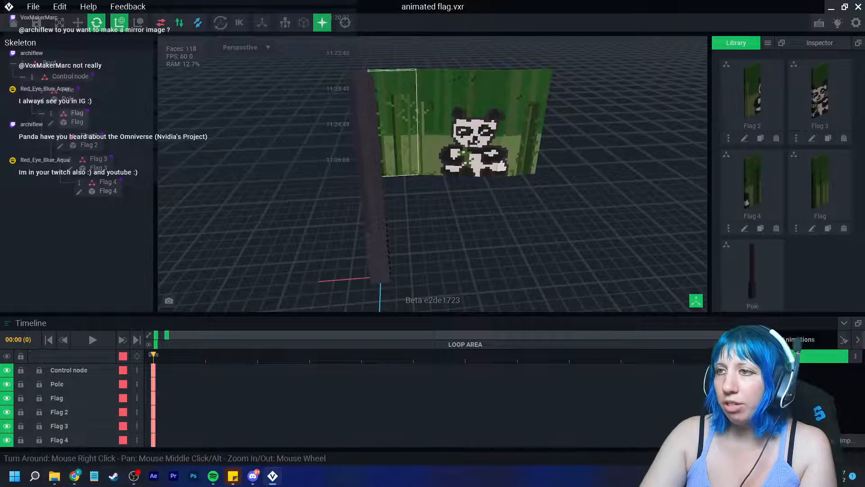
Rotate the flag strips about their vertical pivots, starting at the pole, to bend the flag into a curve.
click(397, 135)
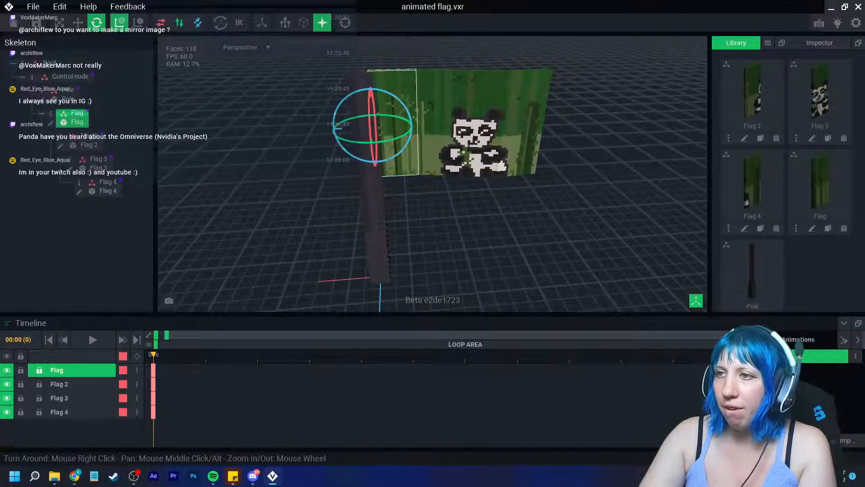
drag(372, 153, 324, 169)
click(436, 130)
drag(436, 144, 514, 155)
click(481, 135)
click(523, 142)
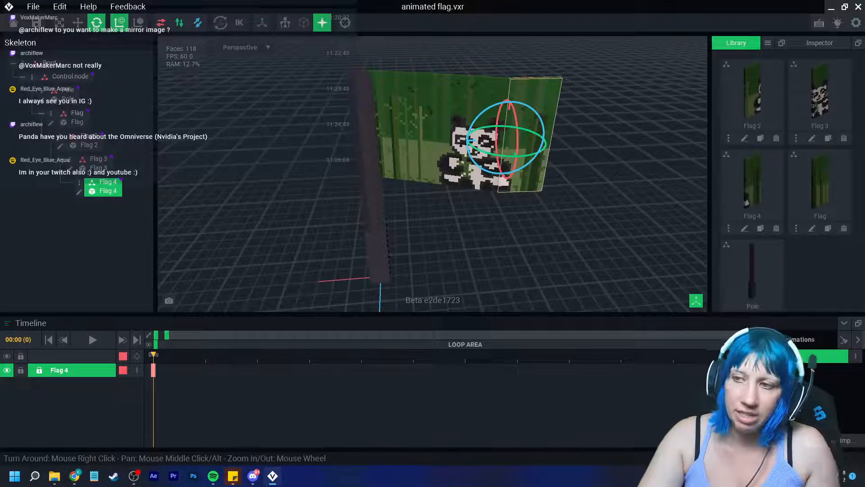
click(563, 173)
Undo the recent strip rotations, redo several of them, and inspect the flag's curve from above and in front.
right_drag(440, 145, 448, 176)
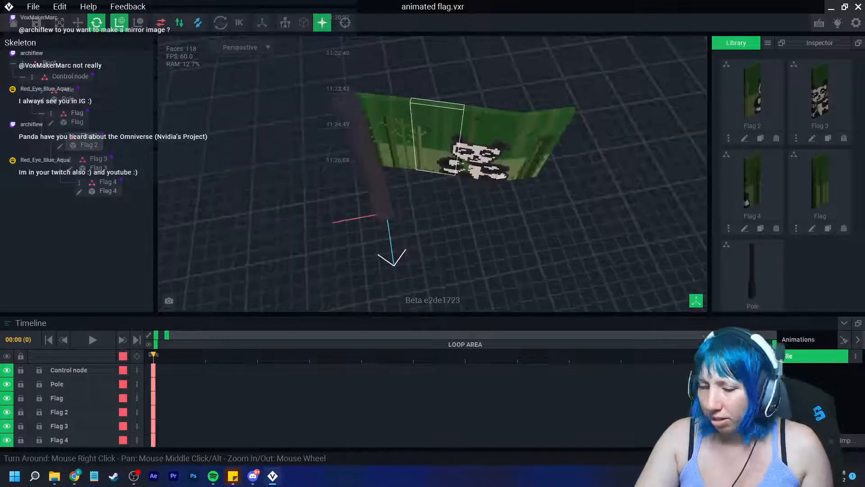
key(ctrl+z)
key(ctrl+z)
key(ctrl+z)
key(ctrl+z)
key(ctrl+z)
key(ctrl+z)
key(ctrl+z)
key(ctrl+z)
key(ctrl+z)
right_drag(536, 256, 449, 238)
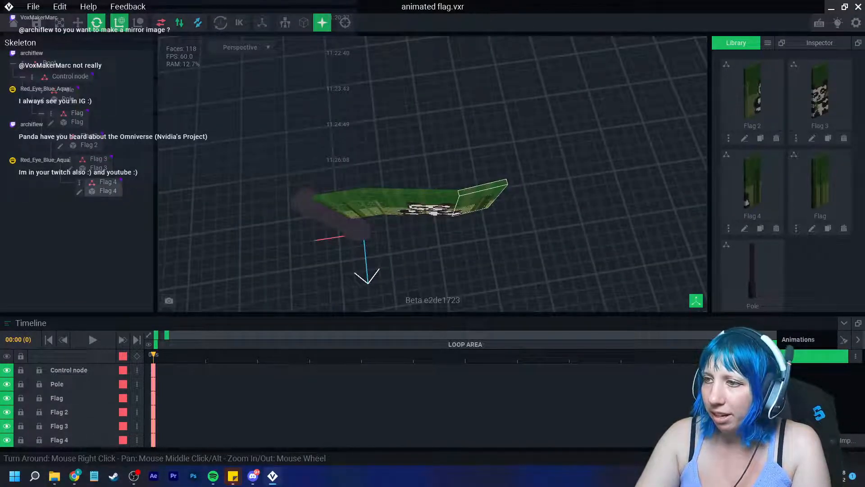
key(ctrl+y)
key(ctrl+y)
key(ctrl+y)
key(ctrl+y)
right_drag(491, 203, 488, 227)
click(541, 252)
middle_drag(489, 227, 516, 178)
right_drag(516, 178, 525, 180)
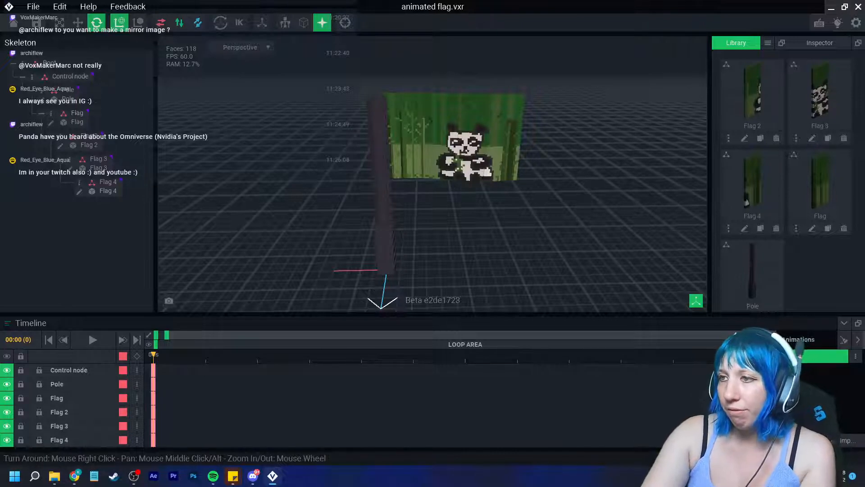
mouse_move(449, 217)
right_down()
mouse_move(440, 257)
mouse_move(447, 232)
right_up()
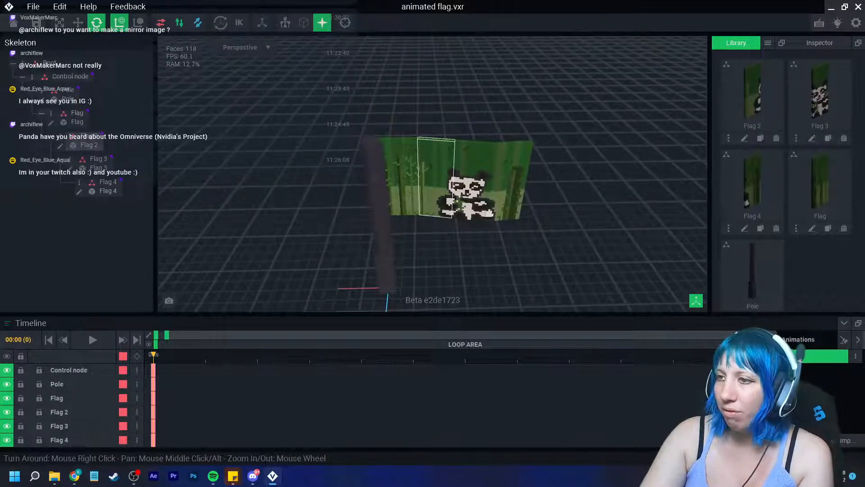
Open the Flag model in the model editor, show its edge pivot with the Pivot tool, and return to the rig, saving the model.
click(402, 180)
click(51, 123)
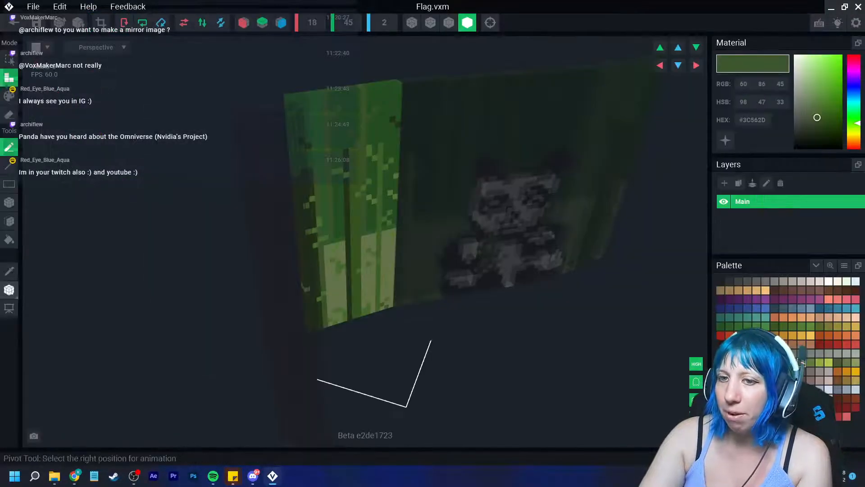
click(10, 290)
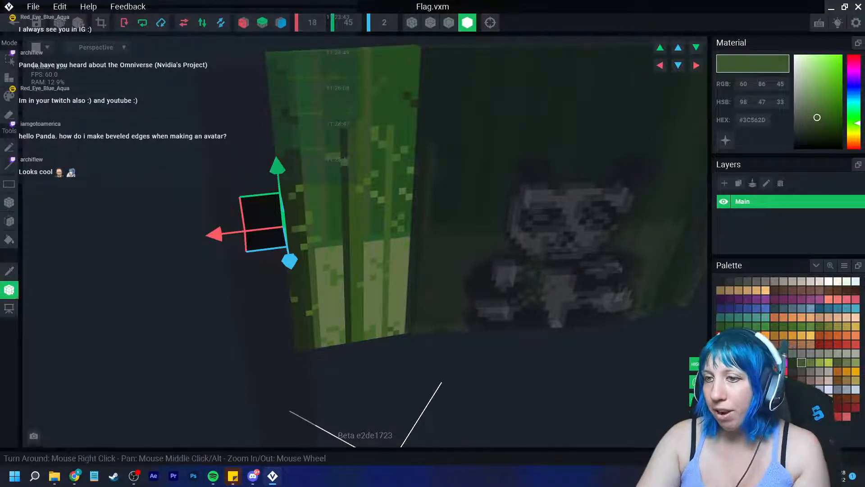
click(14, 23)
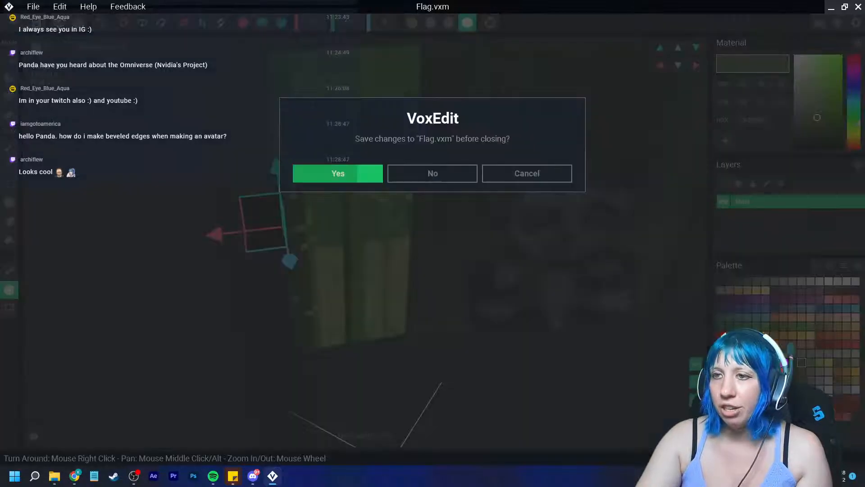
click(338, 173)
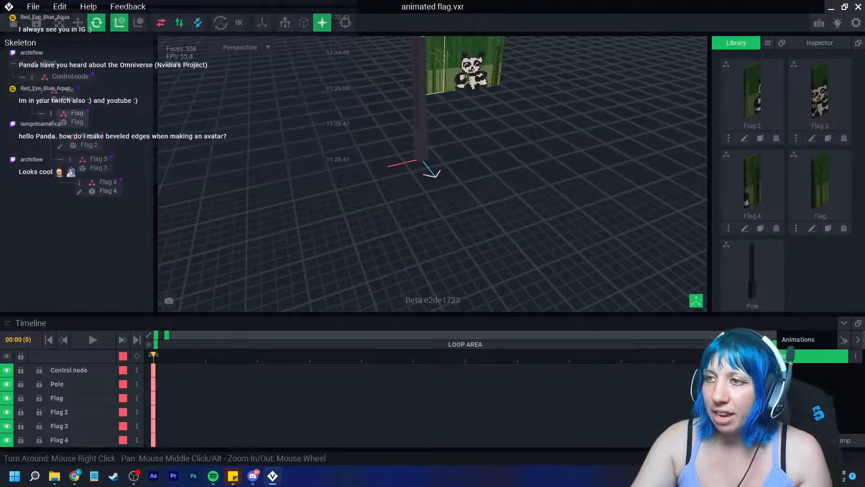
Open the Flag 2 model, show its edge pivot with the Pivot tool, and return to the rig, saving the model.
right_drag(473, 72, 451, 65)
click(452, 65)
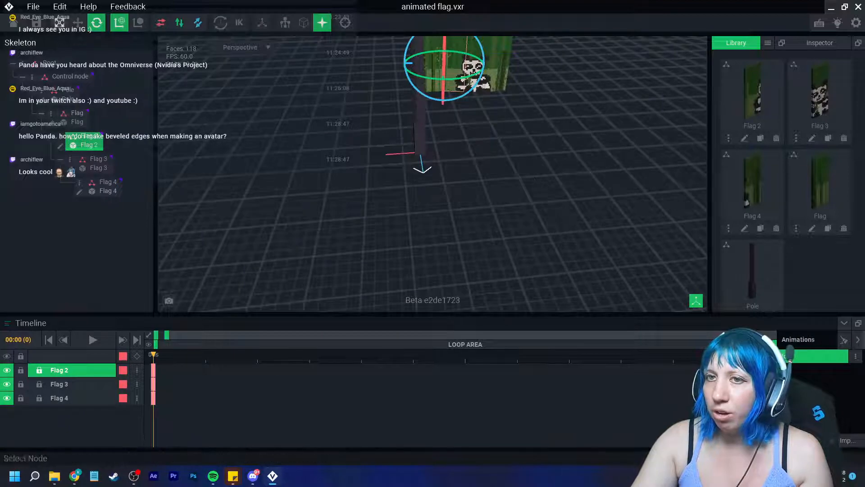
click(60, 146)
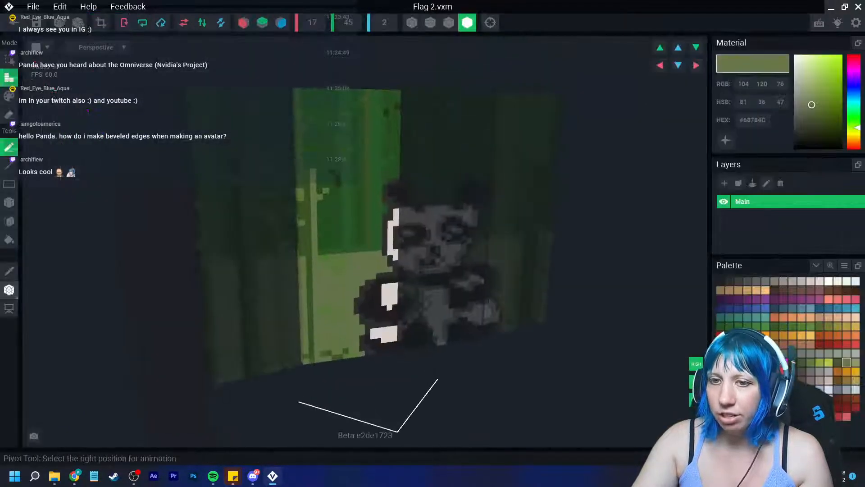
click(9, 289)
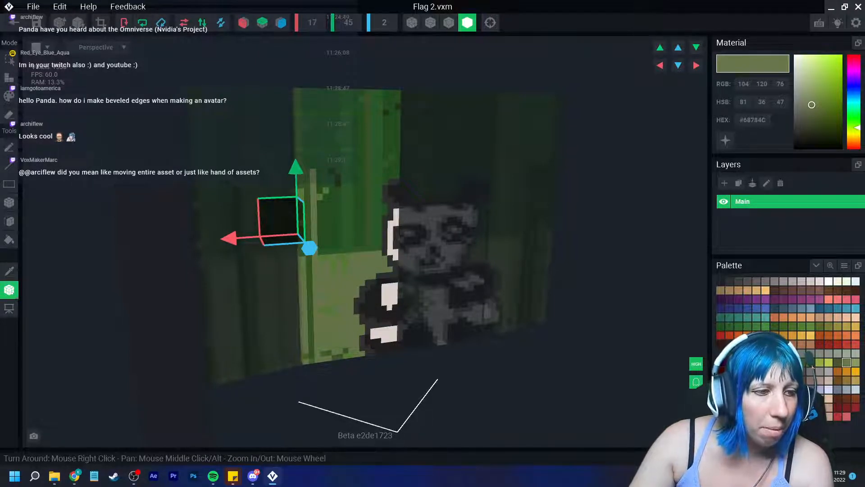
click(13, 22)
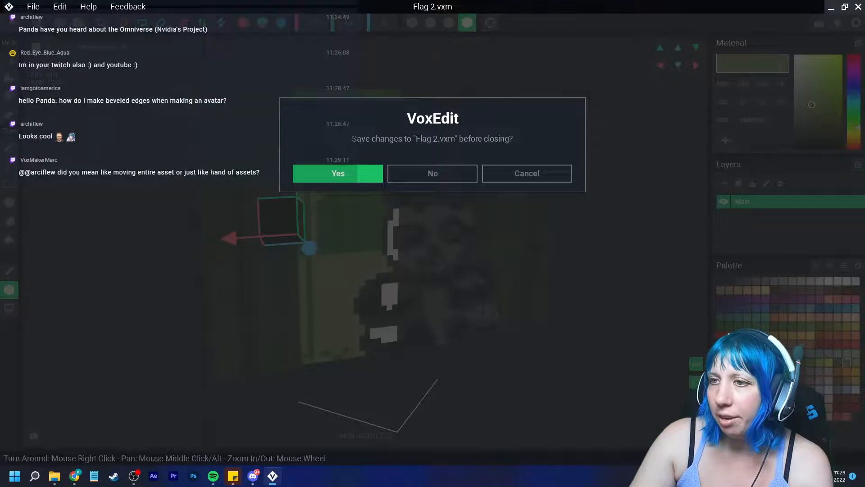
key(Return)
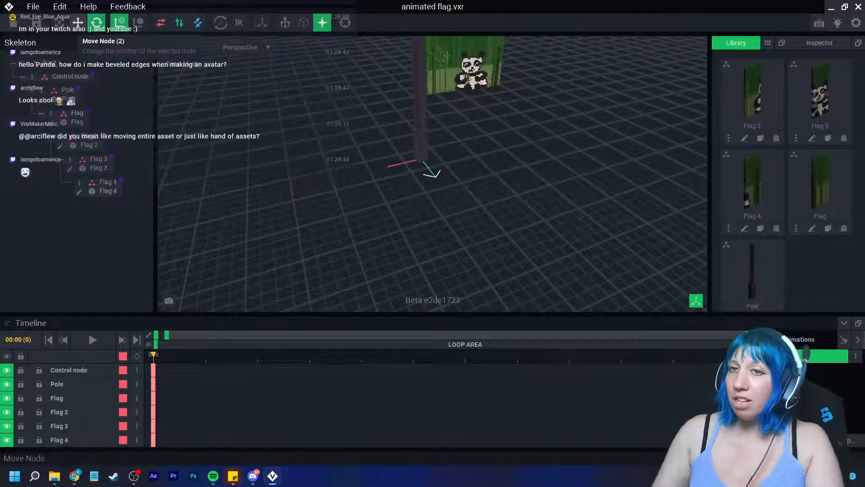
Close the flag rig with its changes saved and reopen animated flag.vxr from the recent files.
click(14, 23)
click(370, 173)
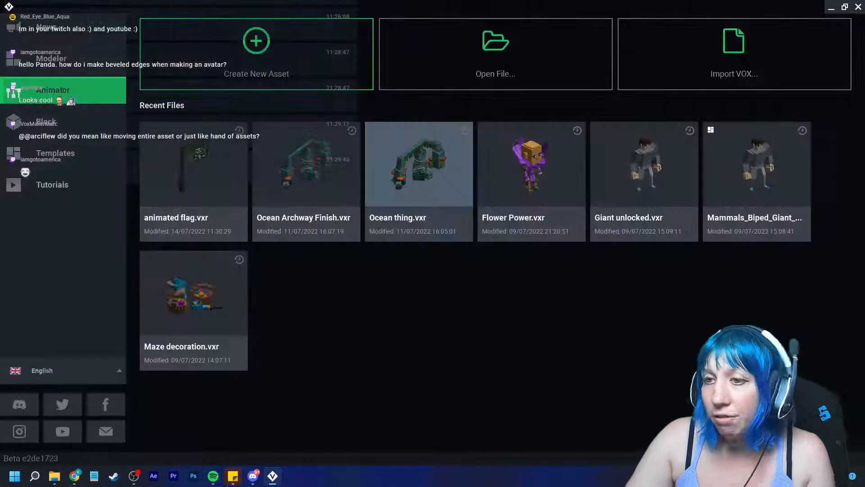
mouse_move(134, 476)
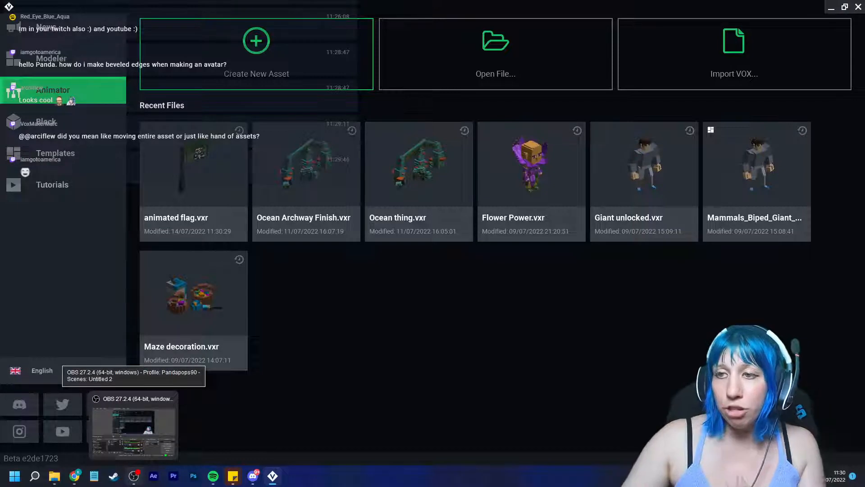
click(194, 171)
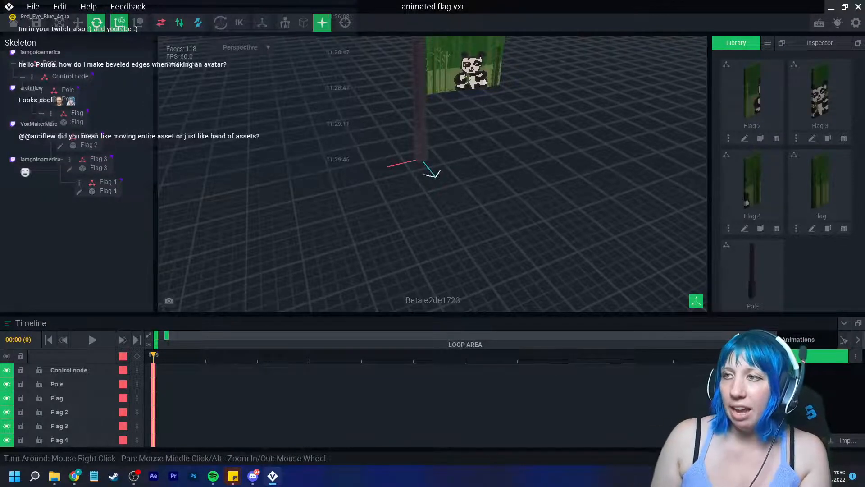
right_drag(491, 90, 453, 83)
middle_drag(453, 83, 429, 109)
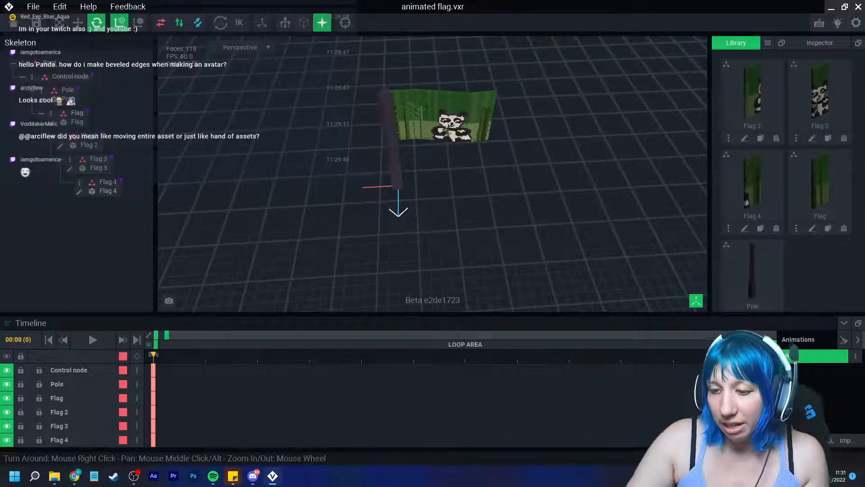
Switch to Sticky Notes and bring the "#OnlyVoxFans - shirt idea" note into view over the rig.
click(233, 475)
click(172, 430)
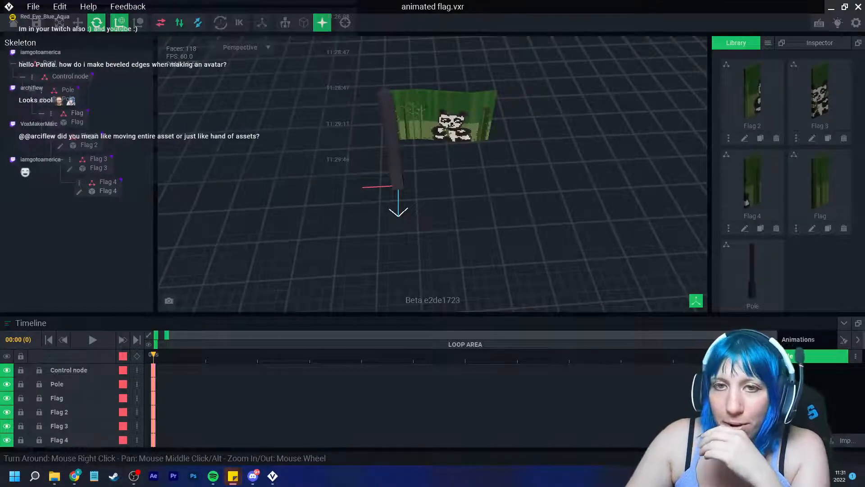
drag(0, 83, 314, 66)
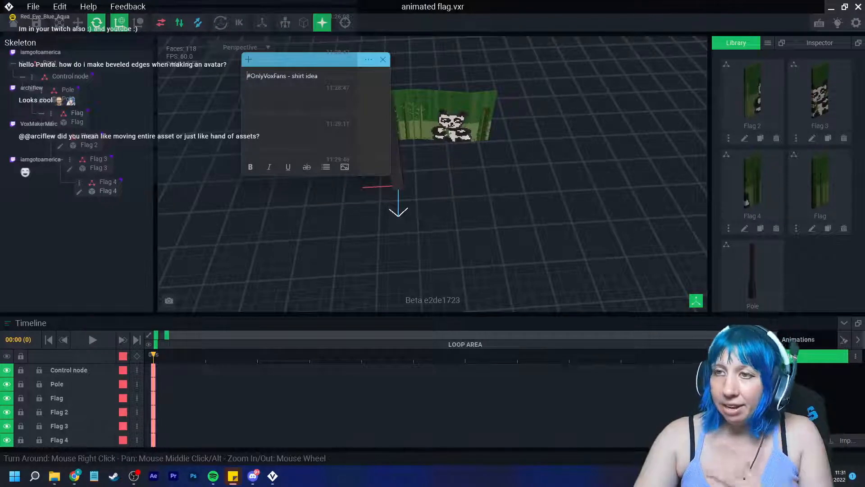
drag(316, 60, 262, 71)
Create a blank sticky note, close the shirt idea note, and move the blank one off the rig view.
click(195, 71)
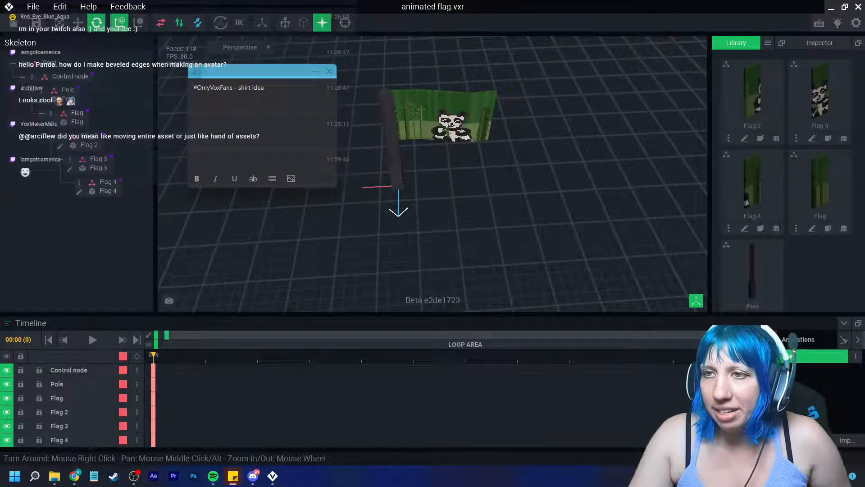
click(328, 71)
click(329, 71)
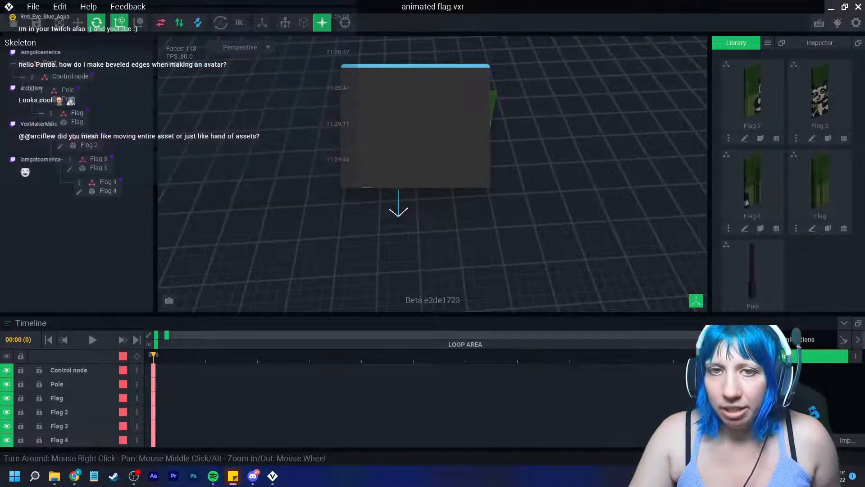
click(374, 96)
drag(405, 71, 0, 115)
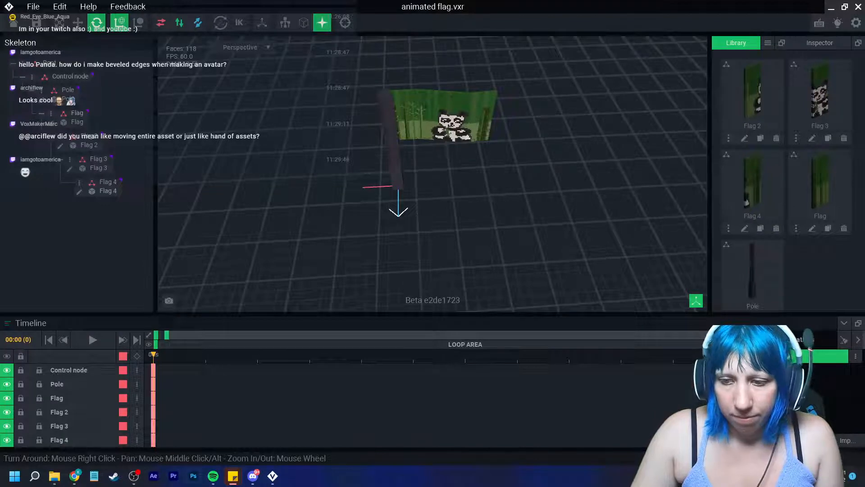
mouse_move(233, 476)
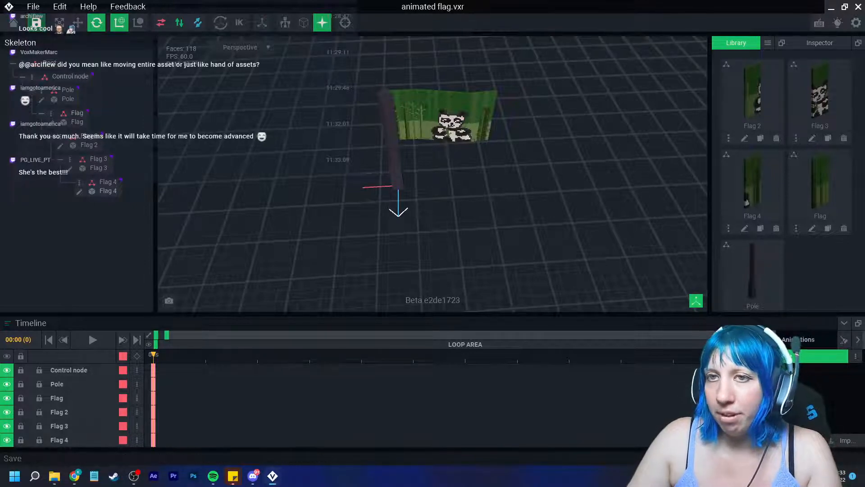
right_drag(432, 180, 401, 158)
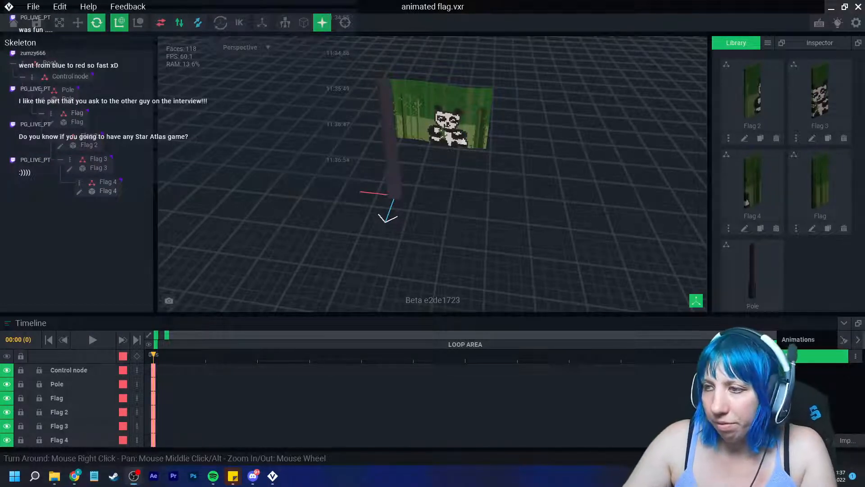
right_drag(432, 181, 453, 181)
scroll(453, 181, up, 4)
mouse_move(415, 209)
right_down()
mouse_move(407, 198)
mouse_move(392, 200)
mouse_move(403, 200)
right_up()
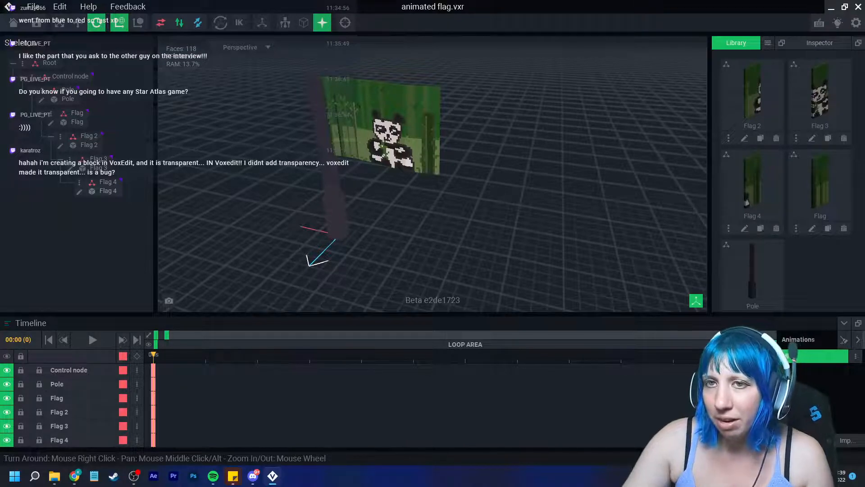
Close the flag rig with its changes saved and open block3.vxb from the recent block files.
click(33, 7)
click(37, 23)
click(338, 173)
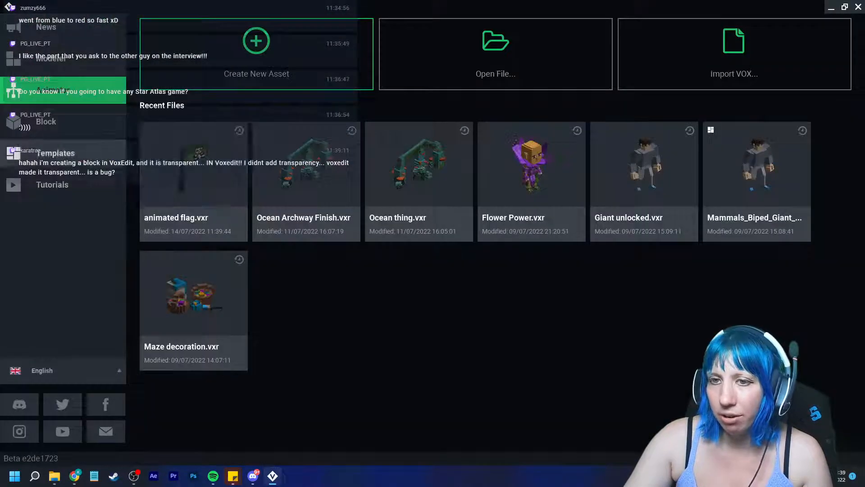
click(45, 121)
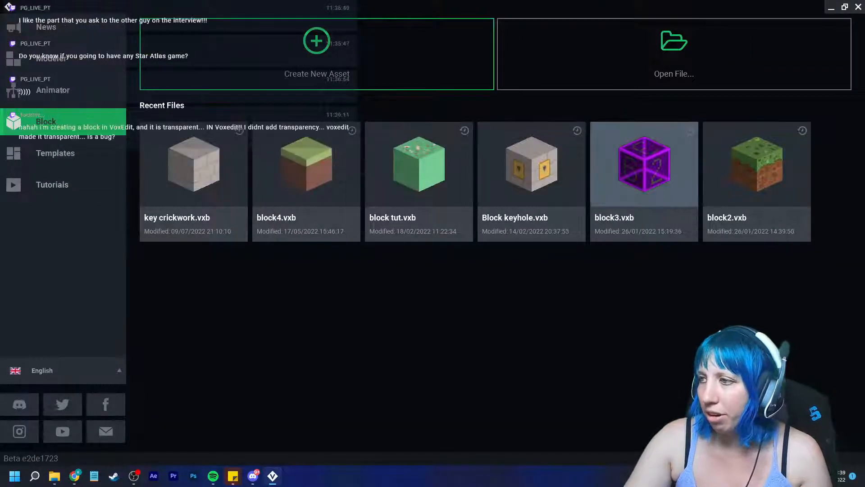
click(645, 164)
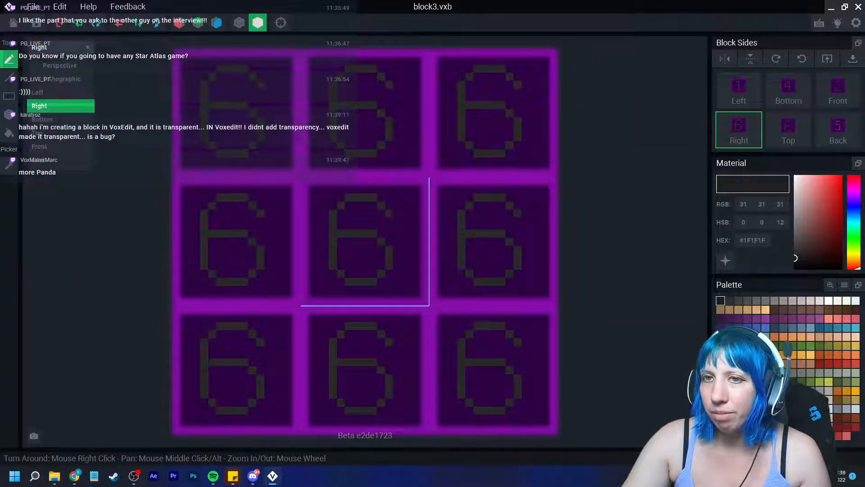
Show the block in perspective with its numbered front face in view and select the emissive purple #4D0862 from the palette.
click(60, 65)
right_drag(377, 261, 513, 342)
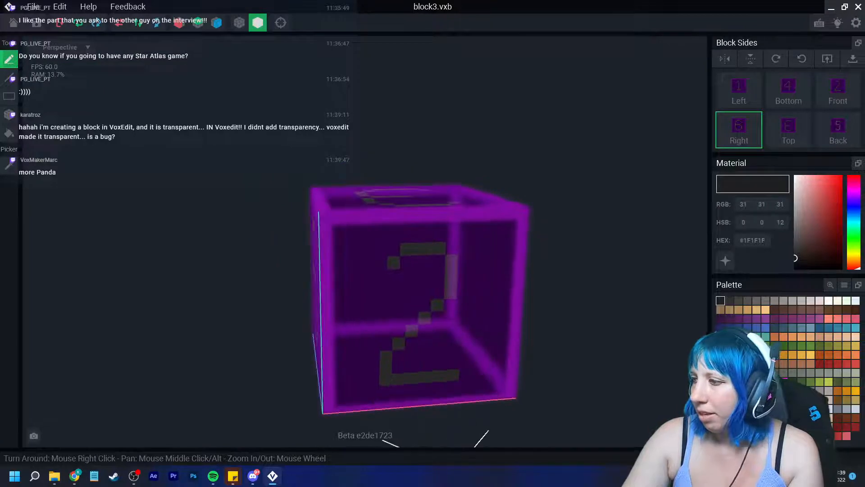
click(748, 408)
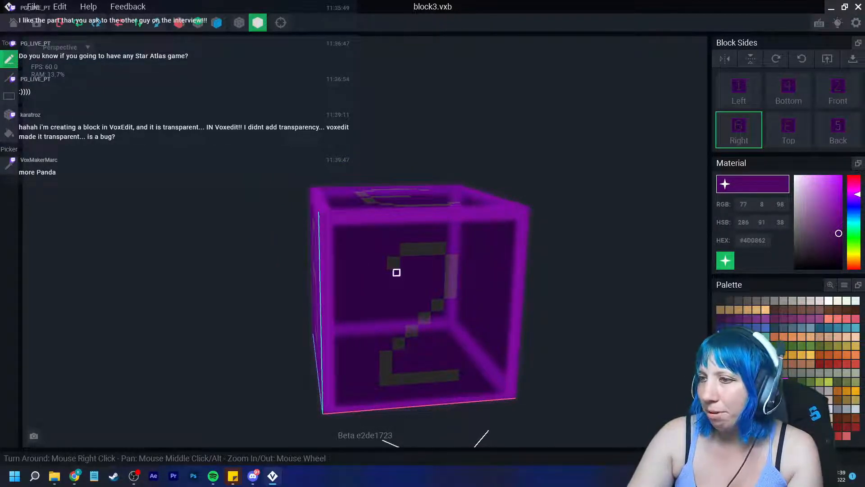
right_drag(396, 272, 387, 352)
Toggle the purple material's emissivity off and on repeatedly to compare the block's solid and transparent looks.
click(725, 260)
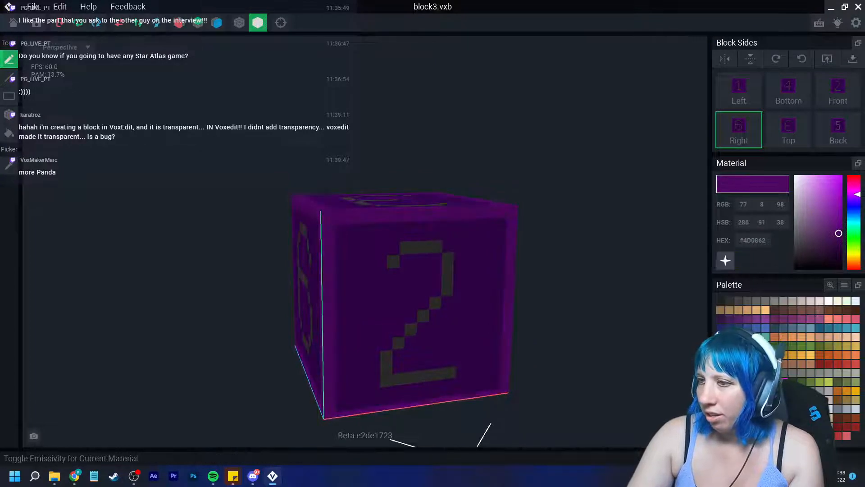
click(725, 260)
click(725, 260)
click(725, 260)
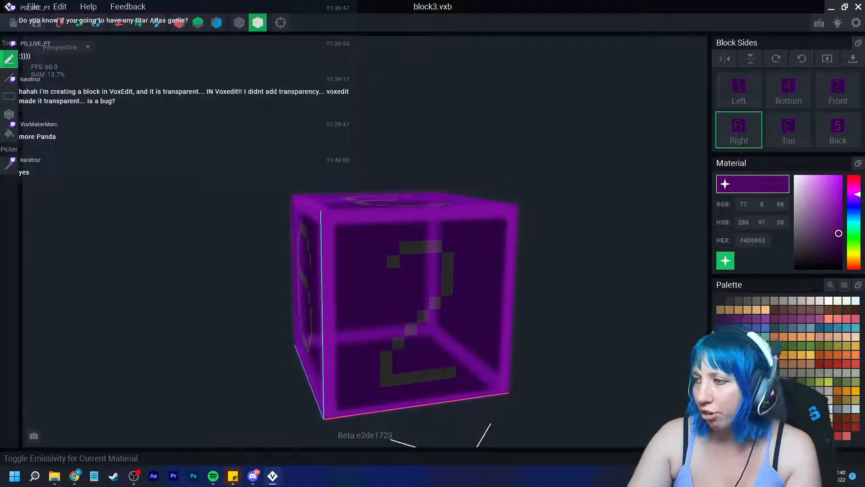
click(725, 261)
click(726, 261)
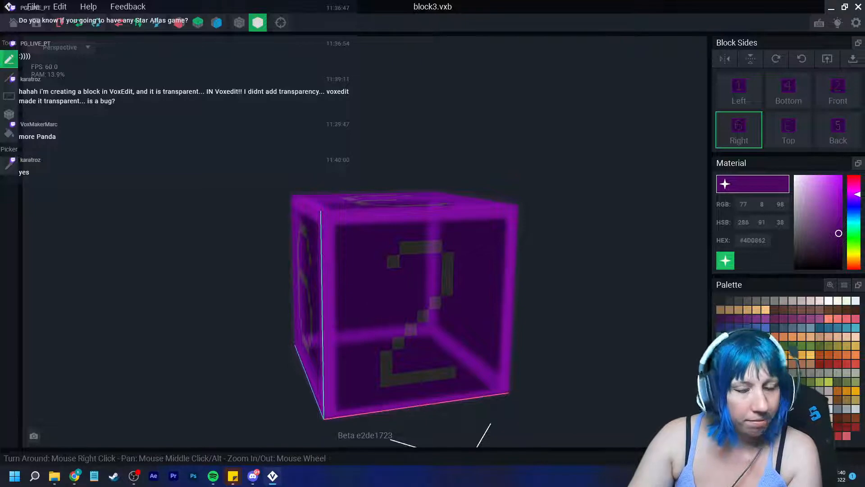
click(725, 260)
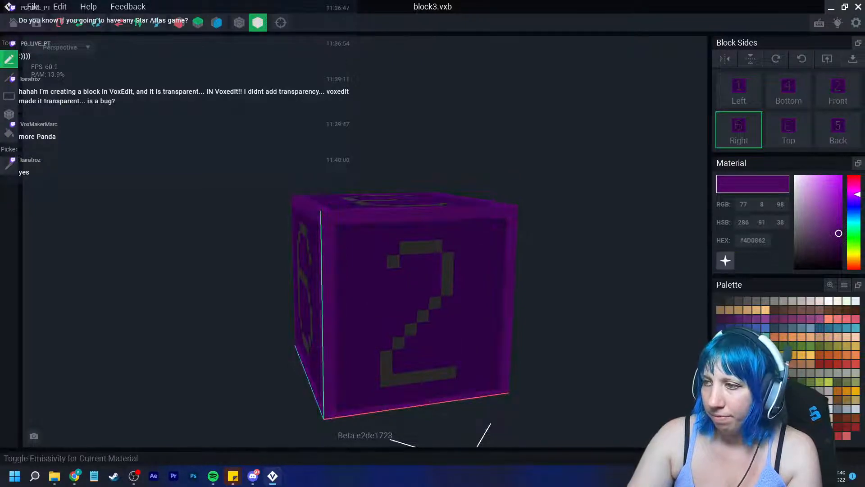
click(726, 260)
click(725, 260)
click(726, 260)
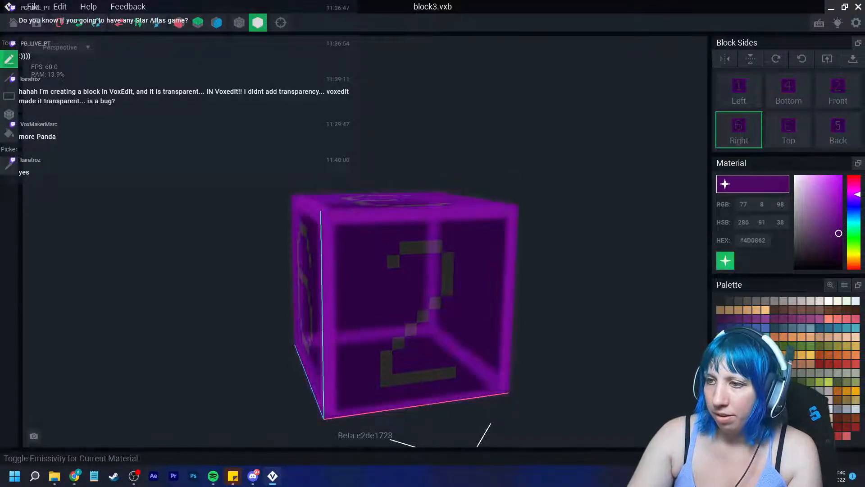
click(725, 260)
click(725, 261)
click(725, 261)
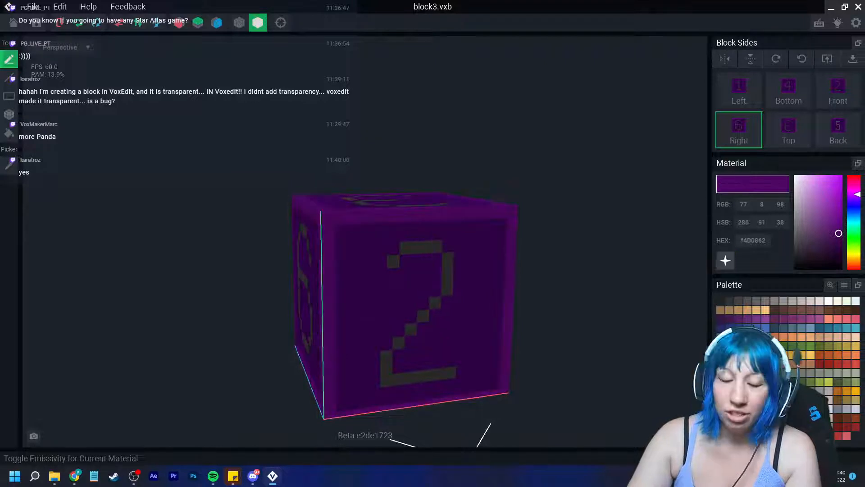
click(725, 261)
click(725, 261)
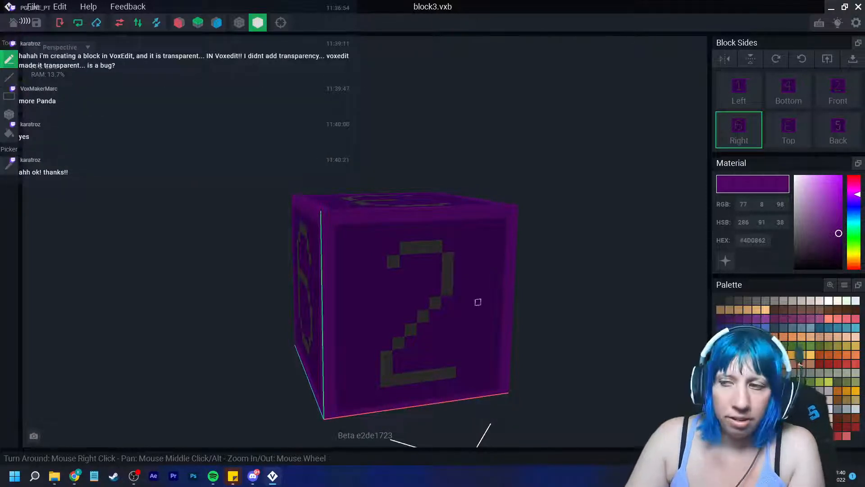
Cancel closing block3.vxb and turn the purple material's emissivity back on.
click(14, 23)
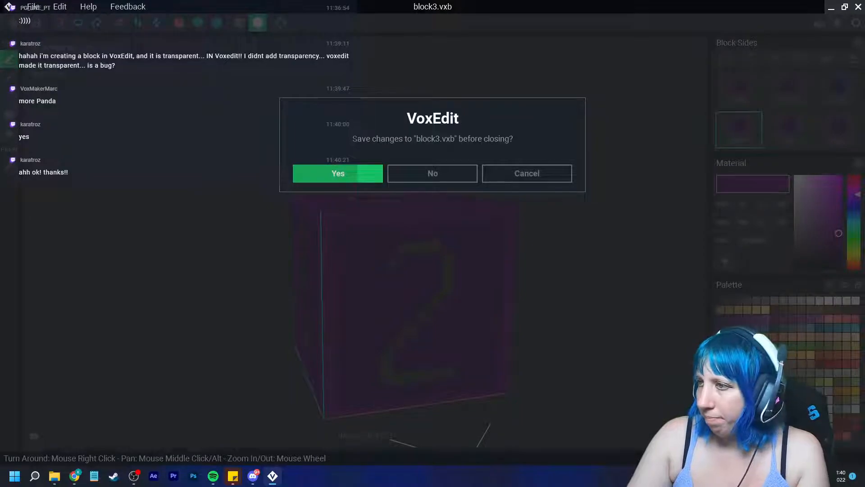
click(527, 173)
click(725, 261)
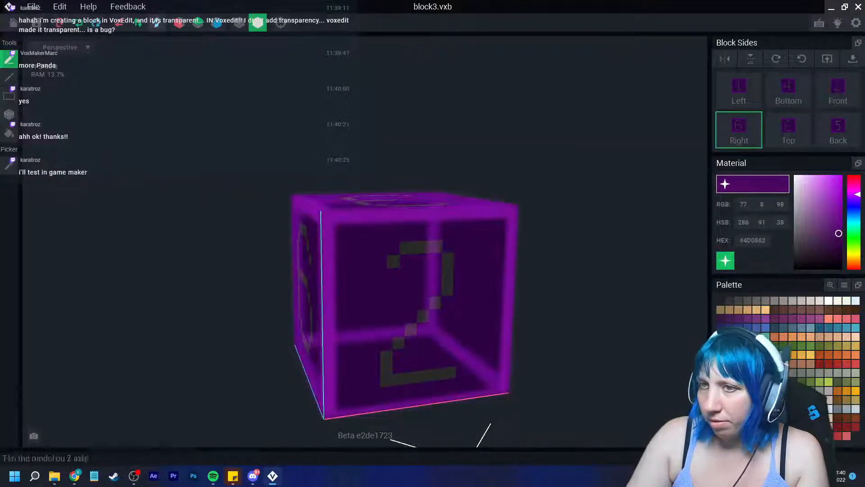
Close block3.vxb with its changes saved and return to the Animator's recent files.
click(14, 22)
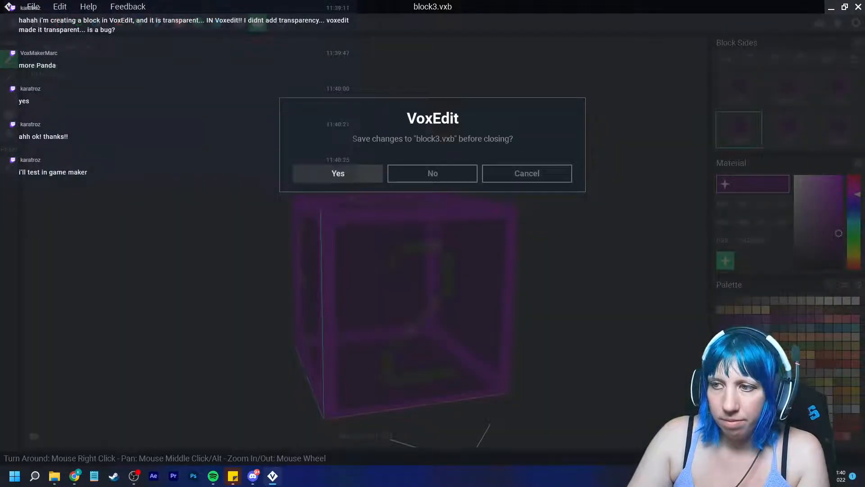
click(338, 173)
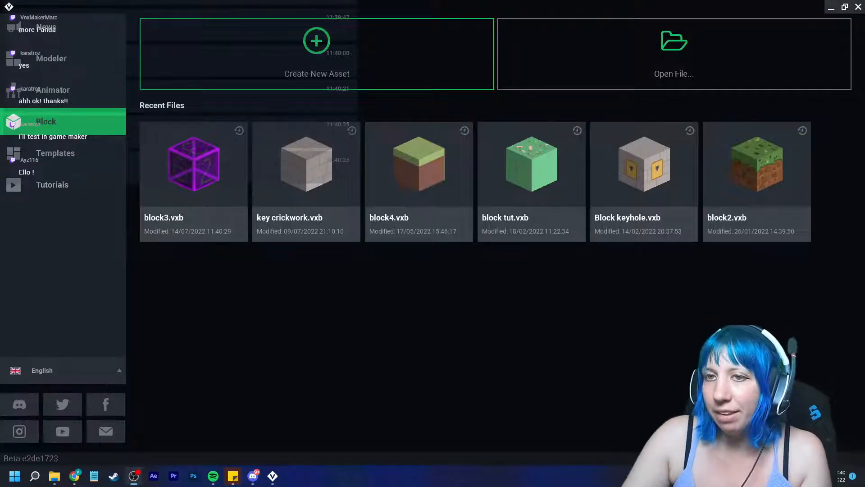
click(63, 90)
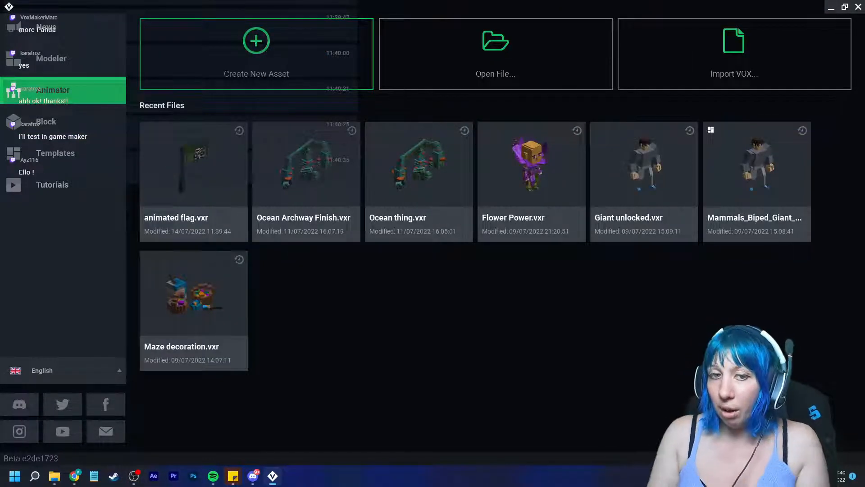